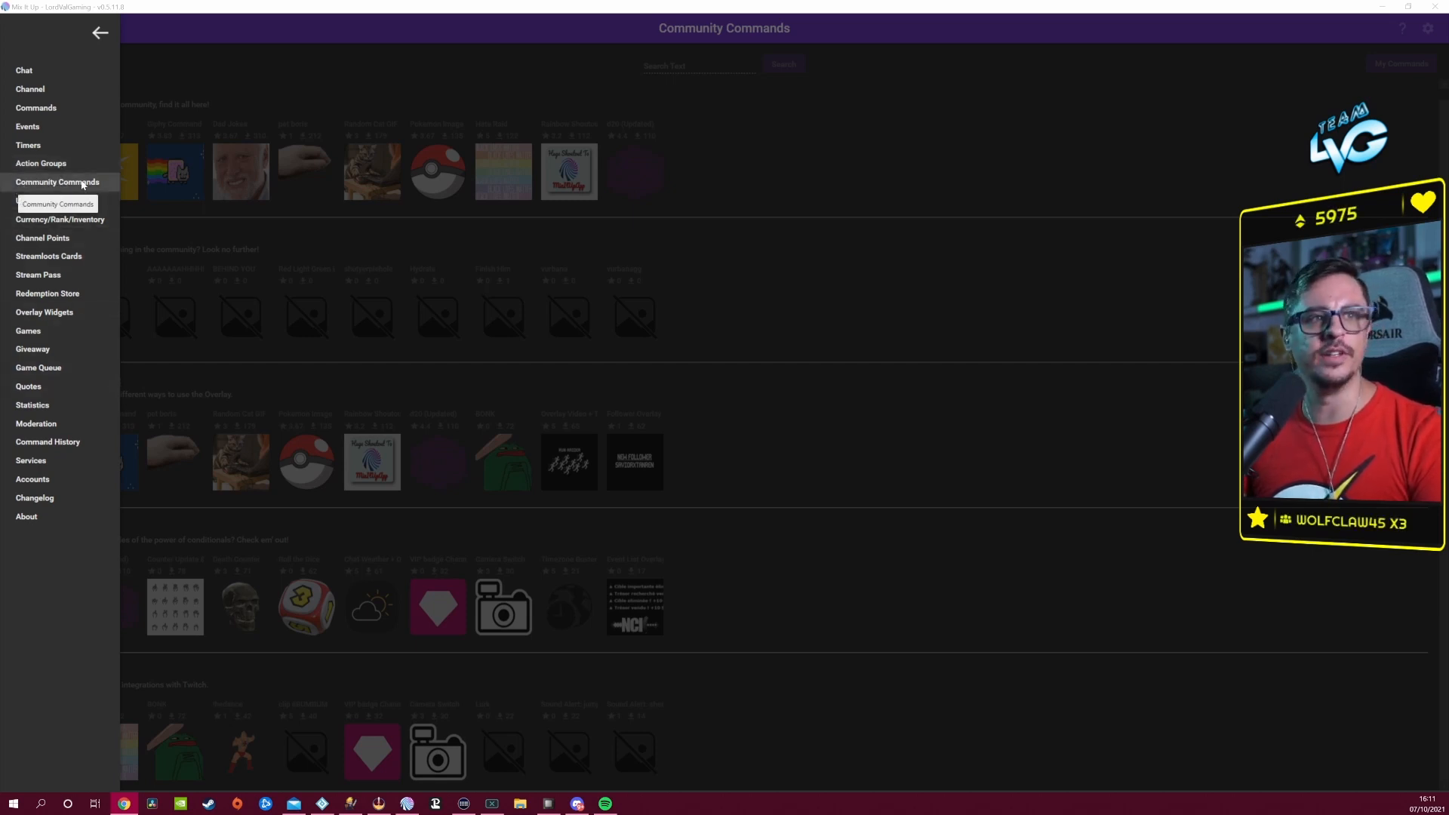
Step: Open the Pokemon Image entry in Community Commands, read its description and example usage, and return to the command list
left_click(81, 183)
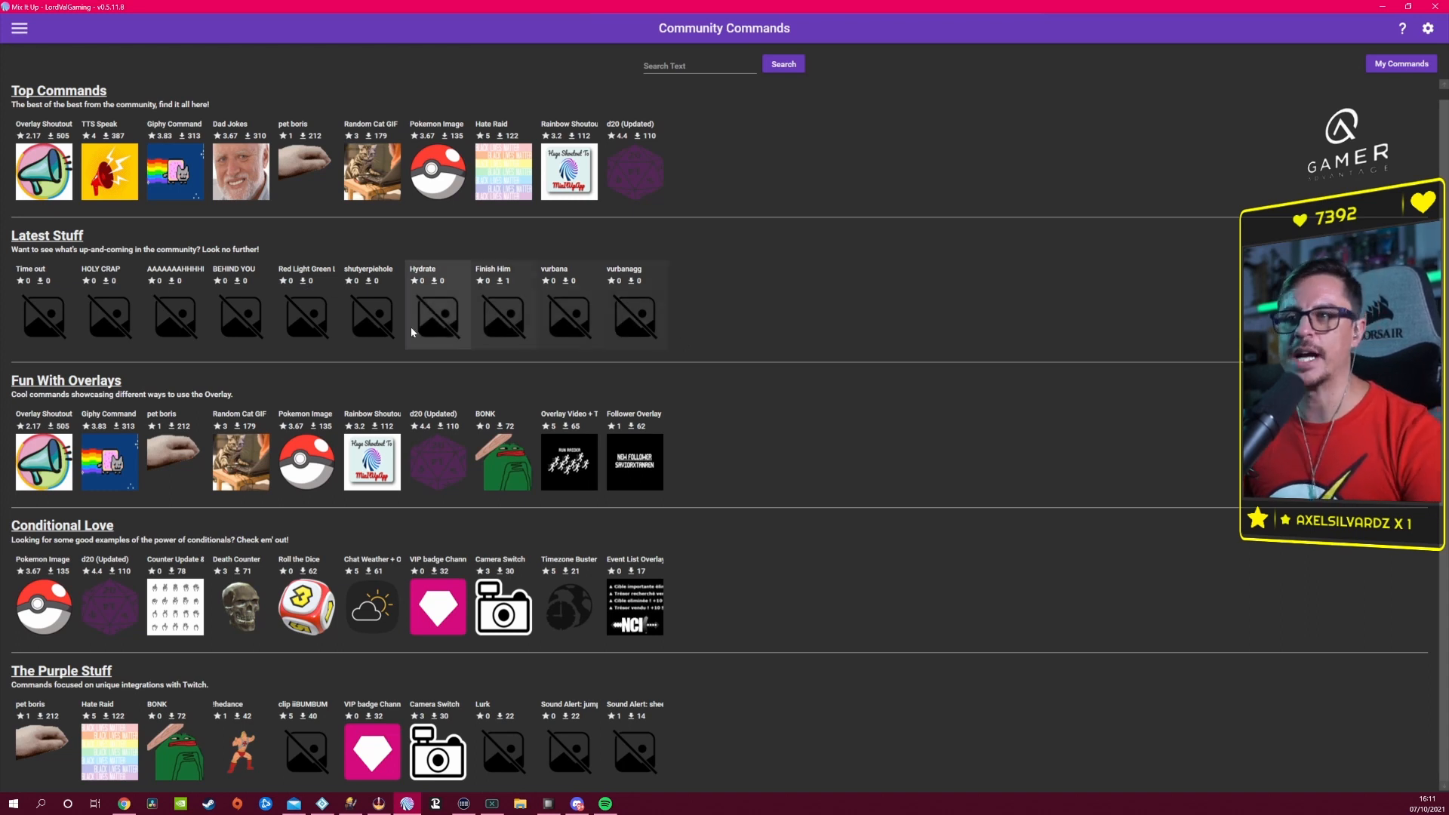
left_click(451, 162)
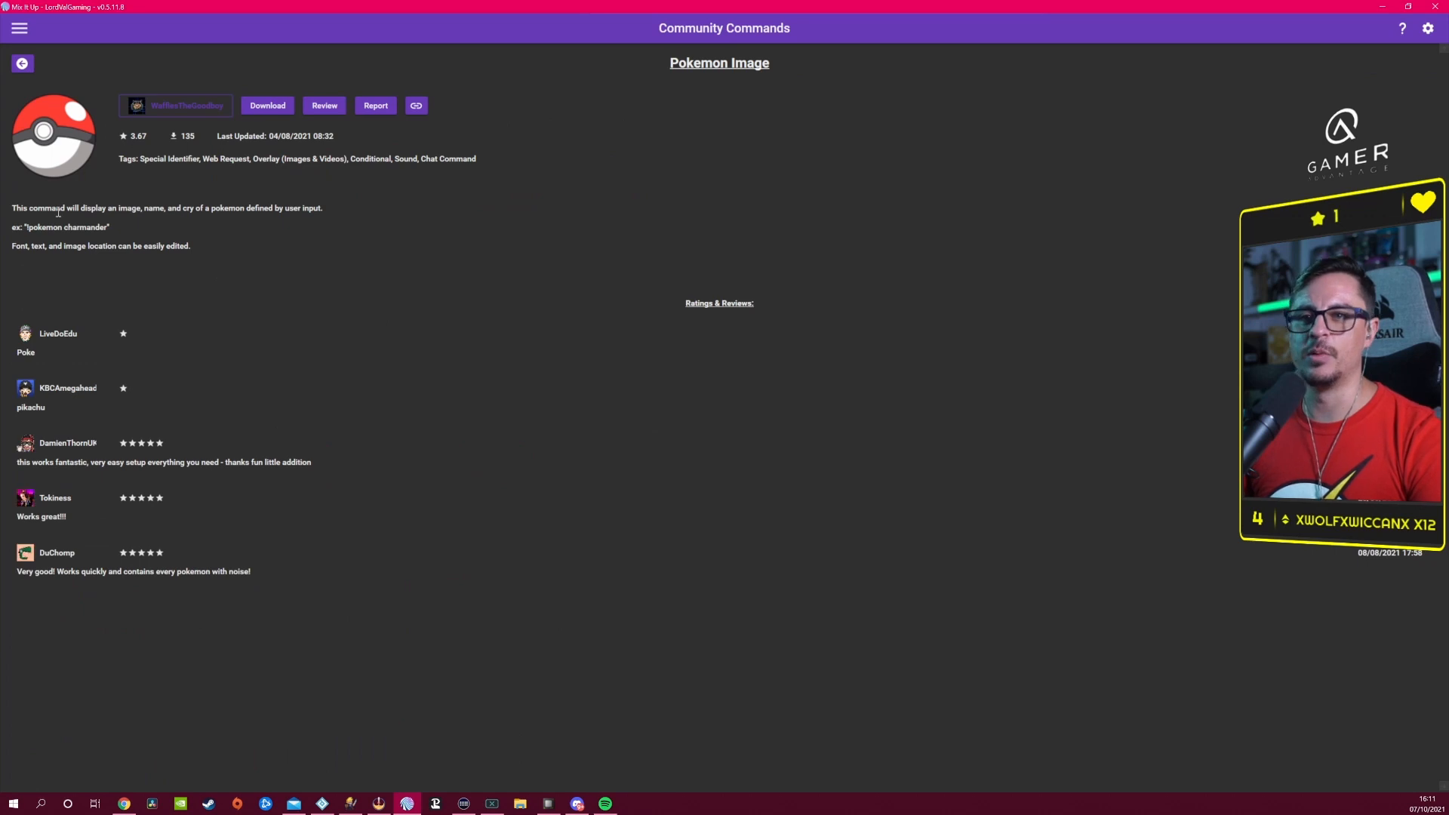
left_click(13, 215)
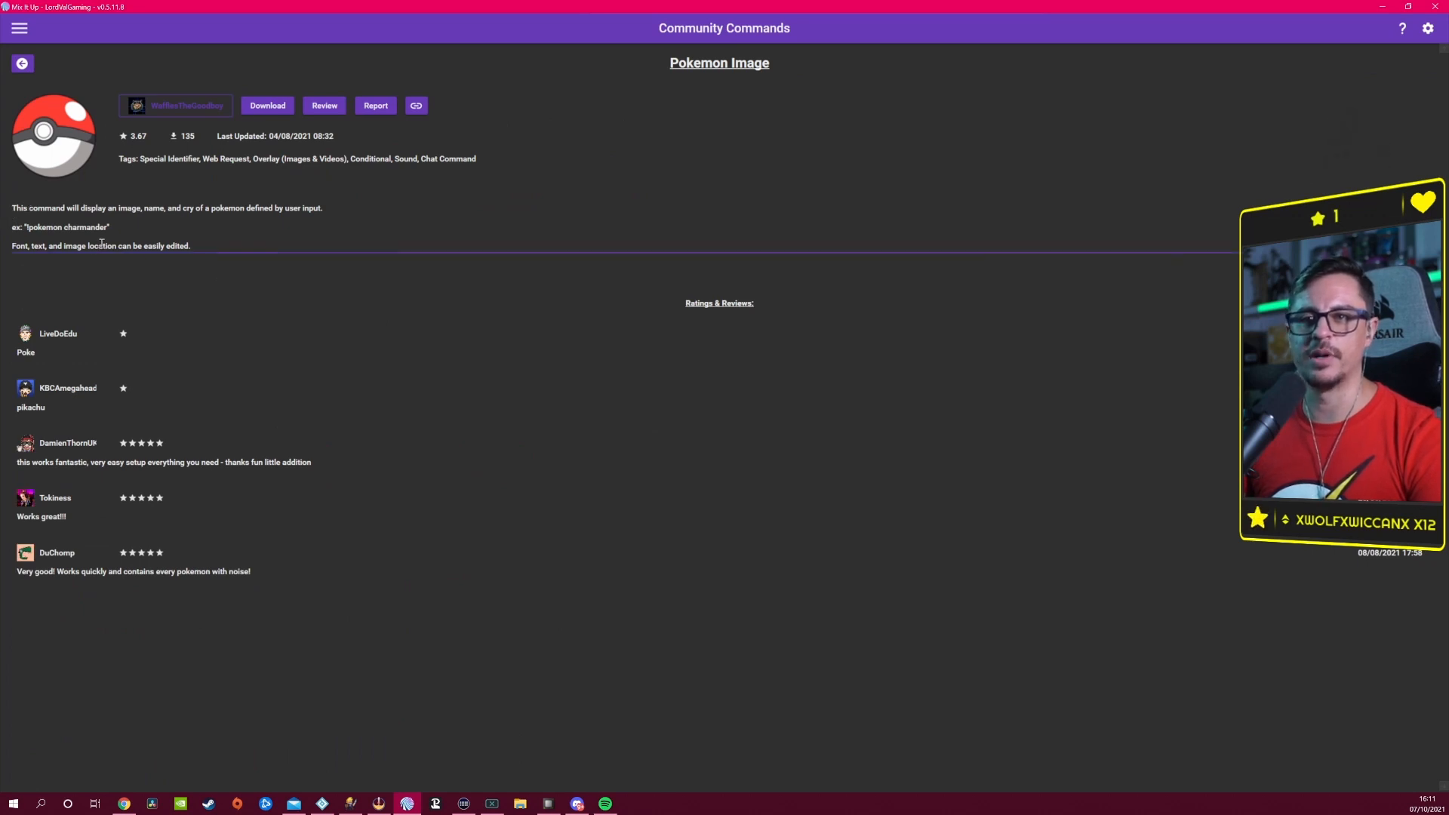
left_click_drag(192, 246, 12, 205)
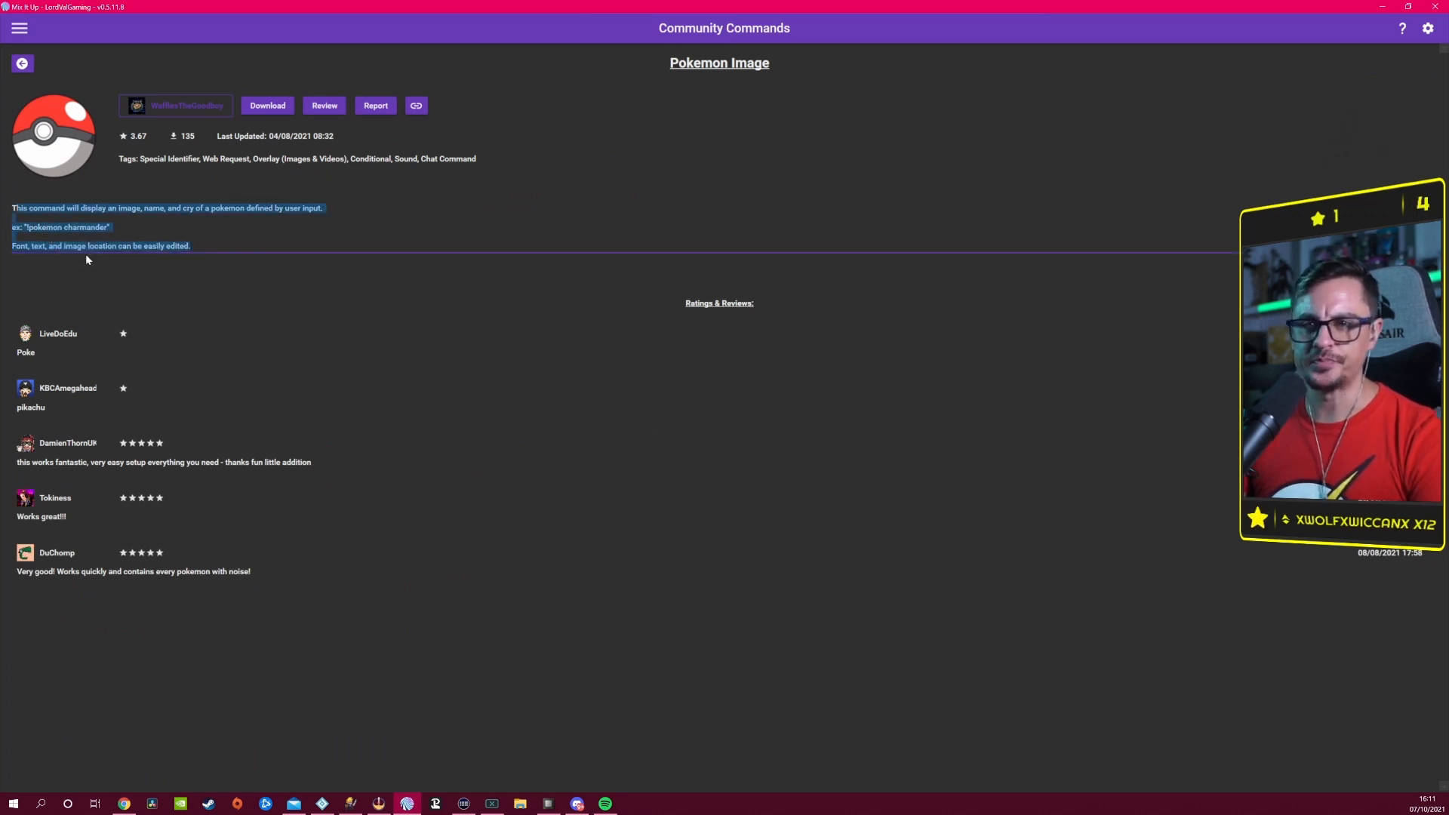
left_click(55, 243)
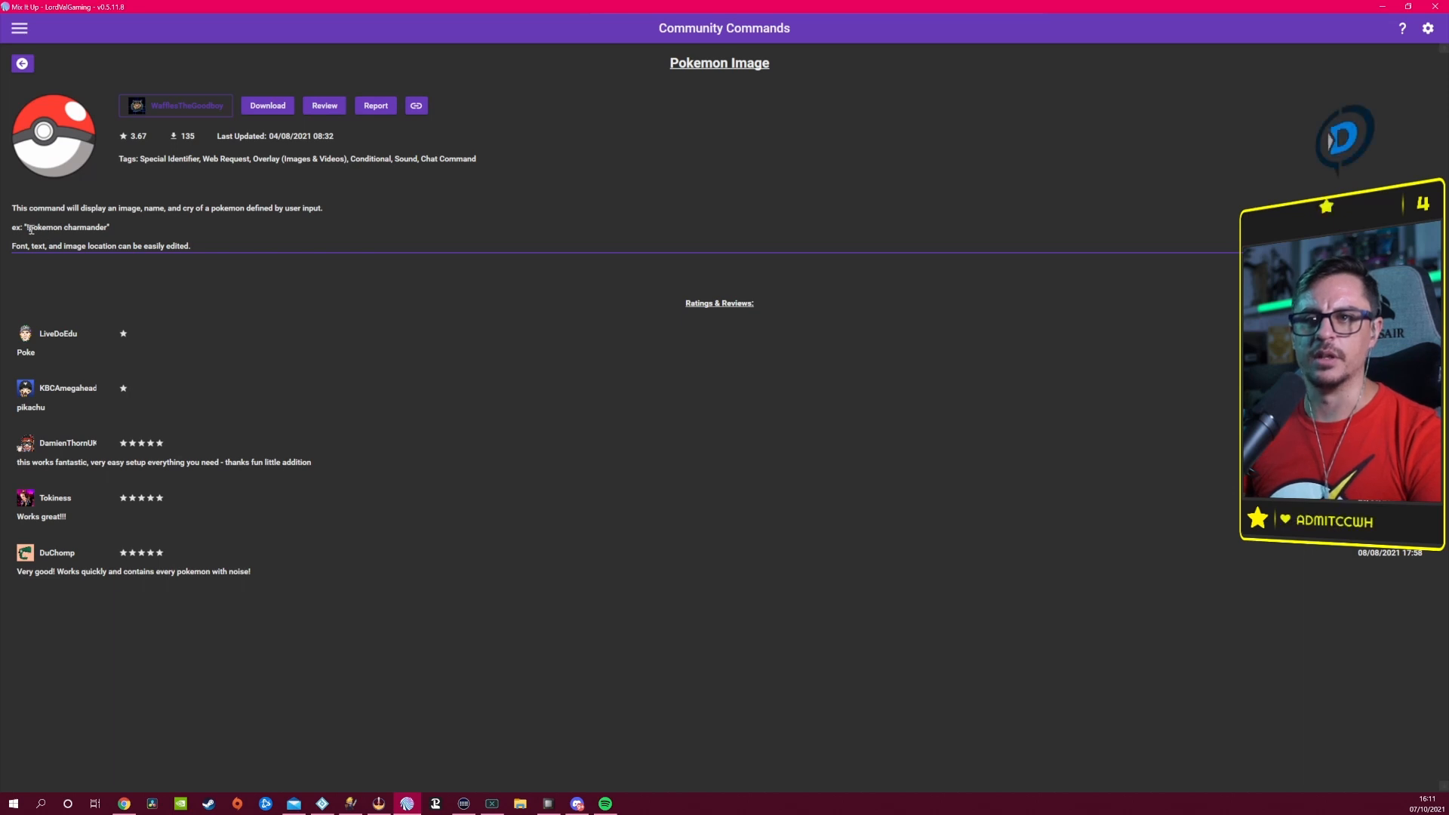
left_click_drag(27, 227, 114, 227)
left_click(47, 230)
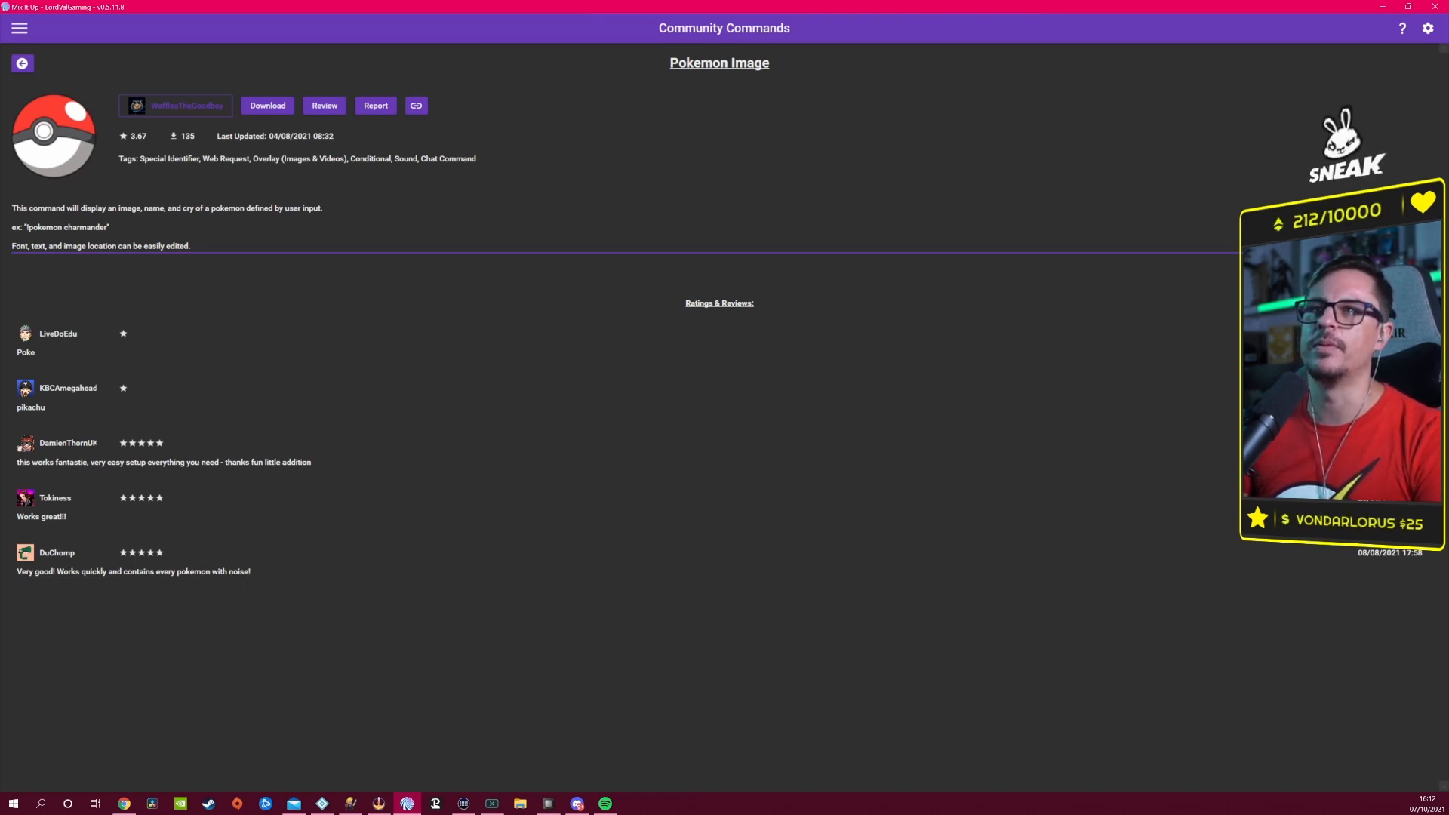
key("alt+Tab")
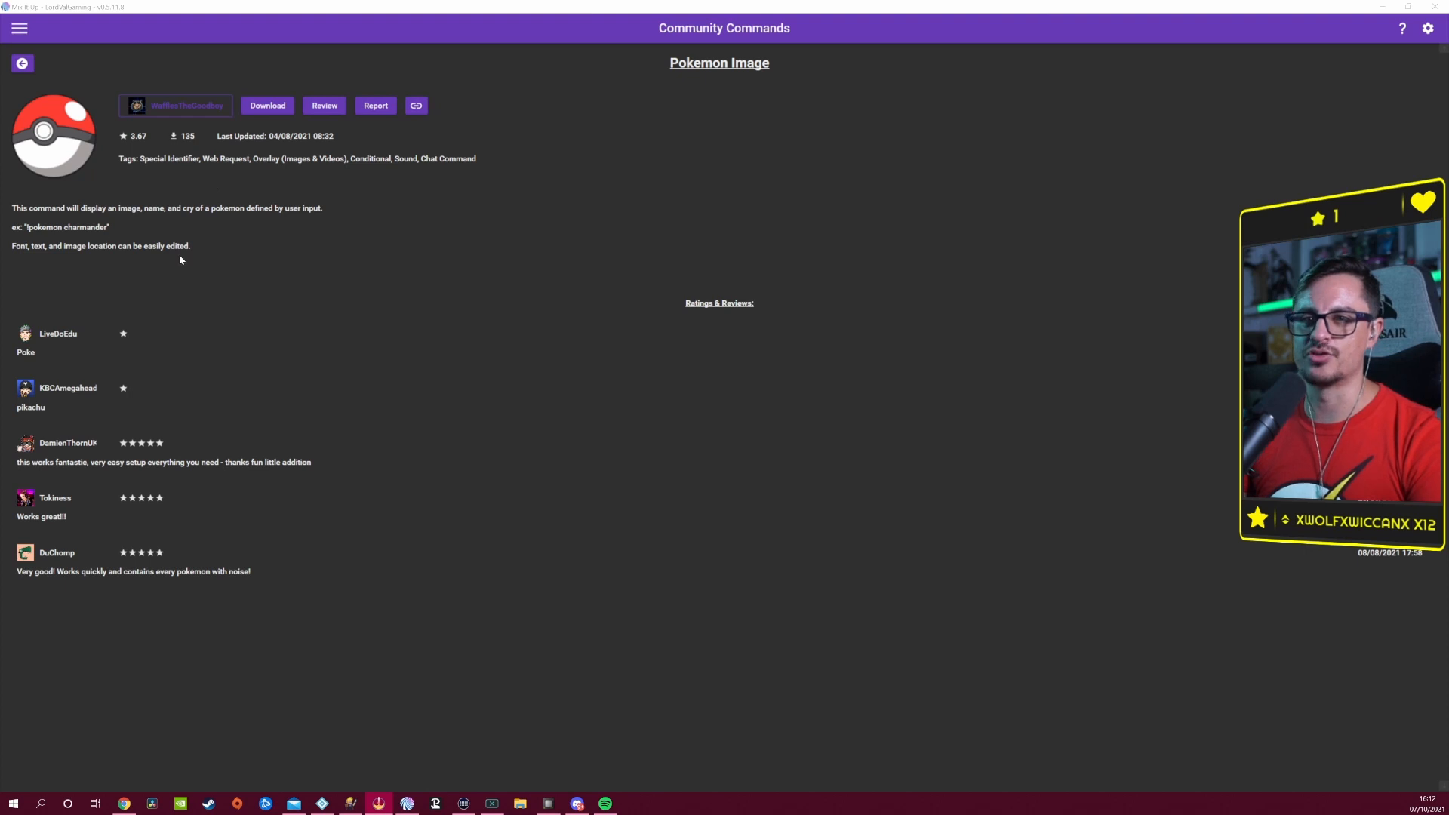
left_click(24, 207)
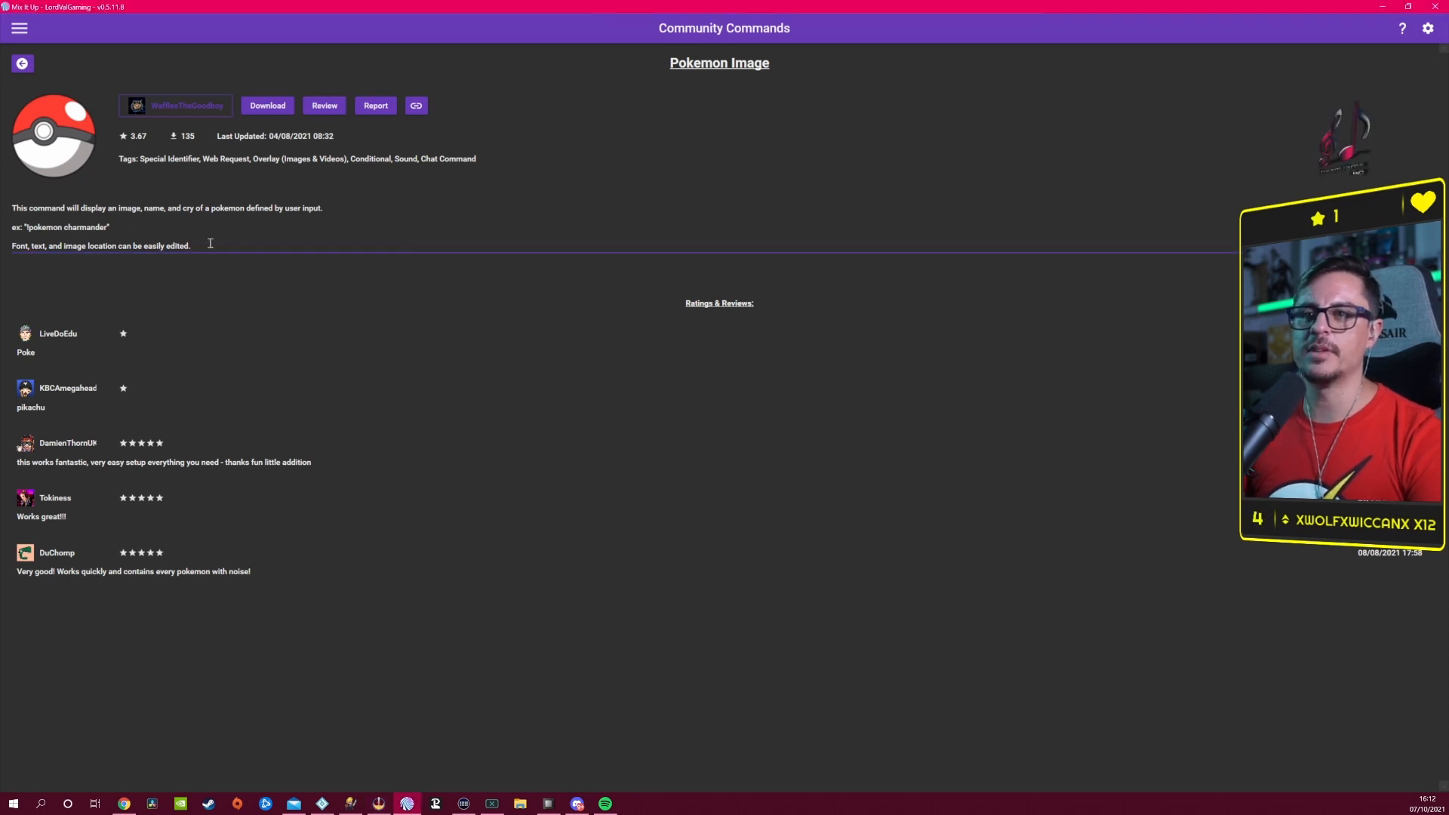
left_click_drag(210, 243, 11, 206)
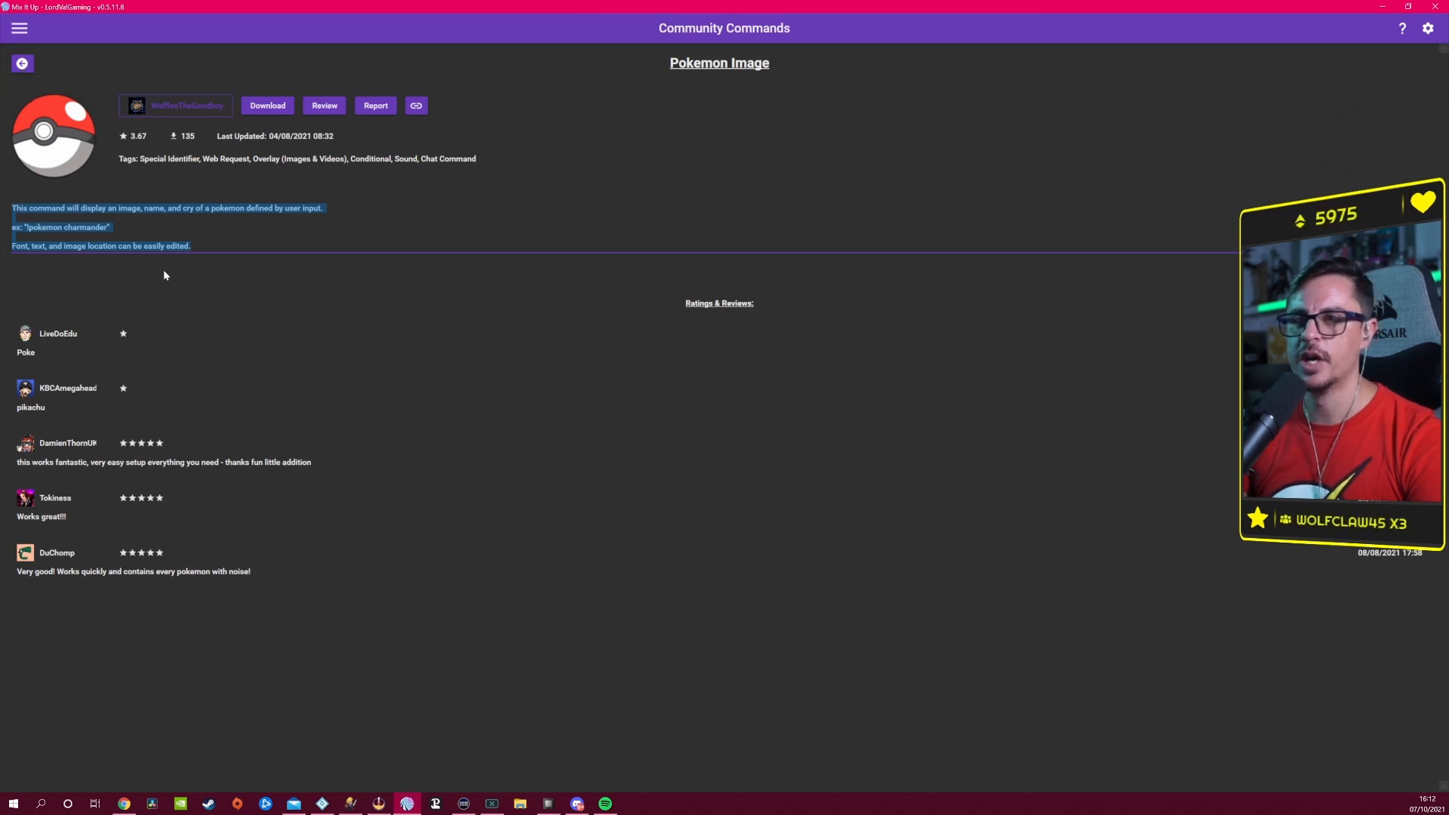
left_click(22, 63)
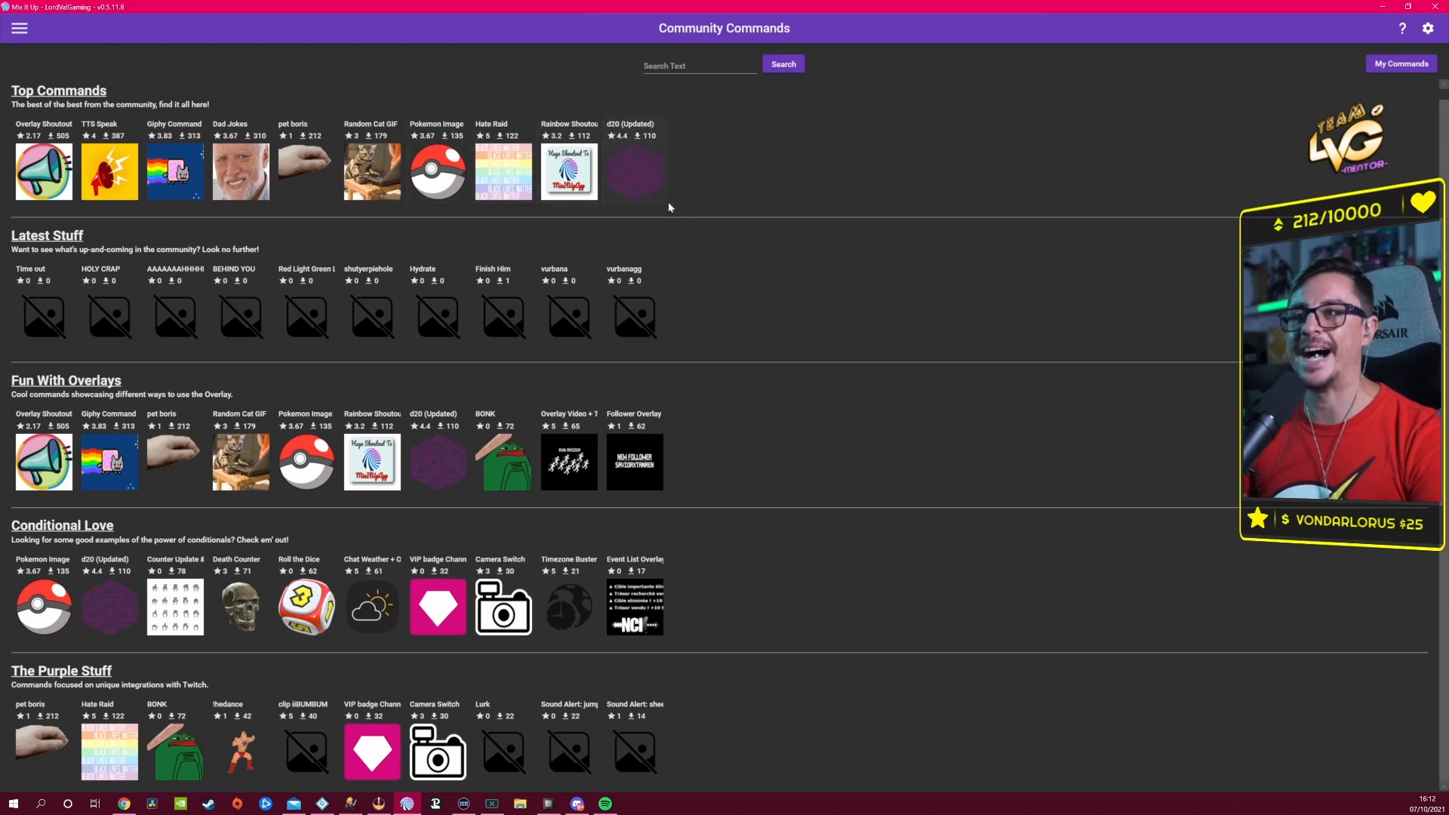
Step: Download the d20 (Updated) community command as a new command of type Chat
left_click(648, 190)
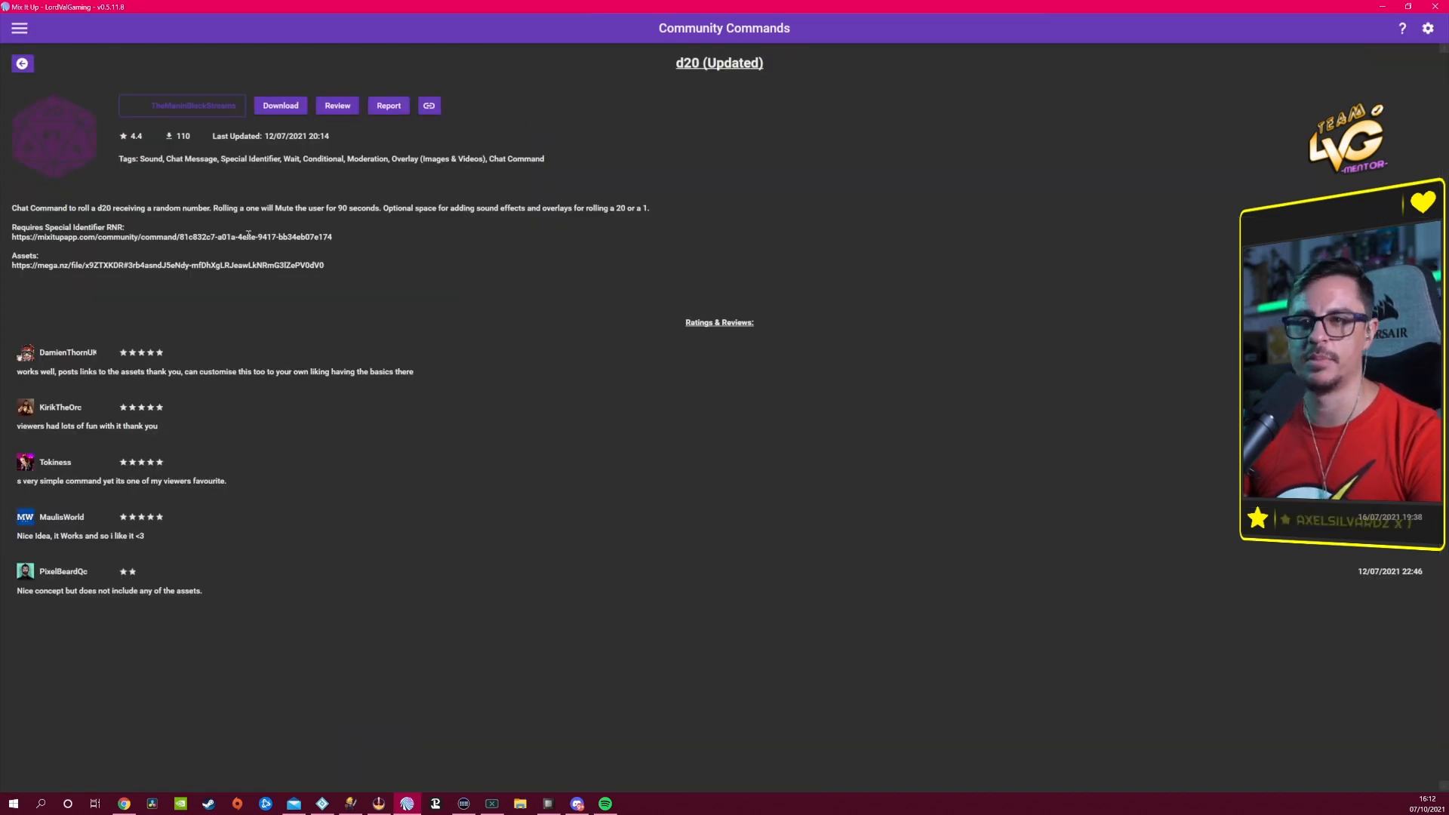
left_click(23, 65)
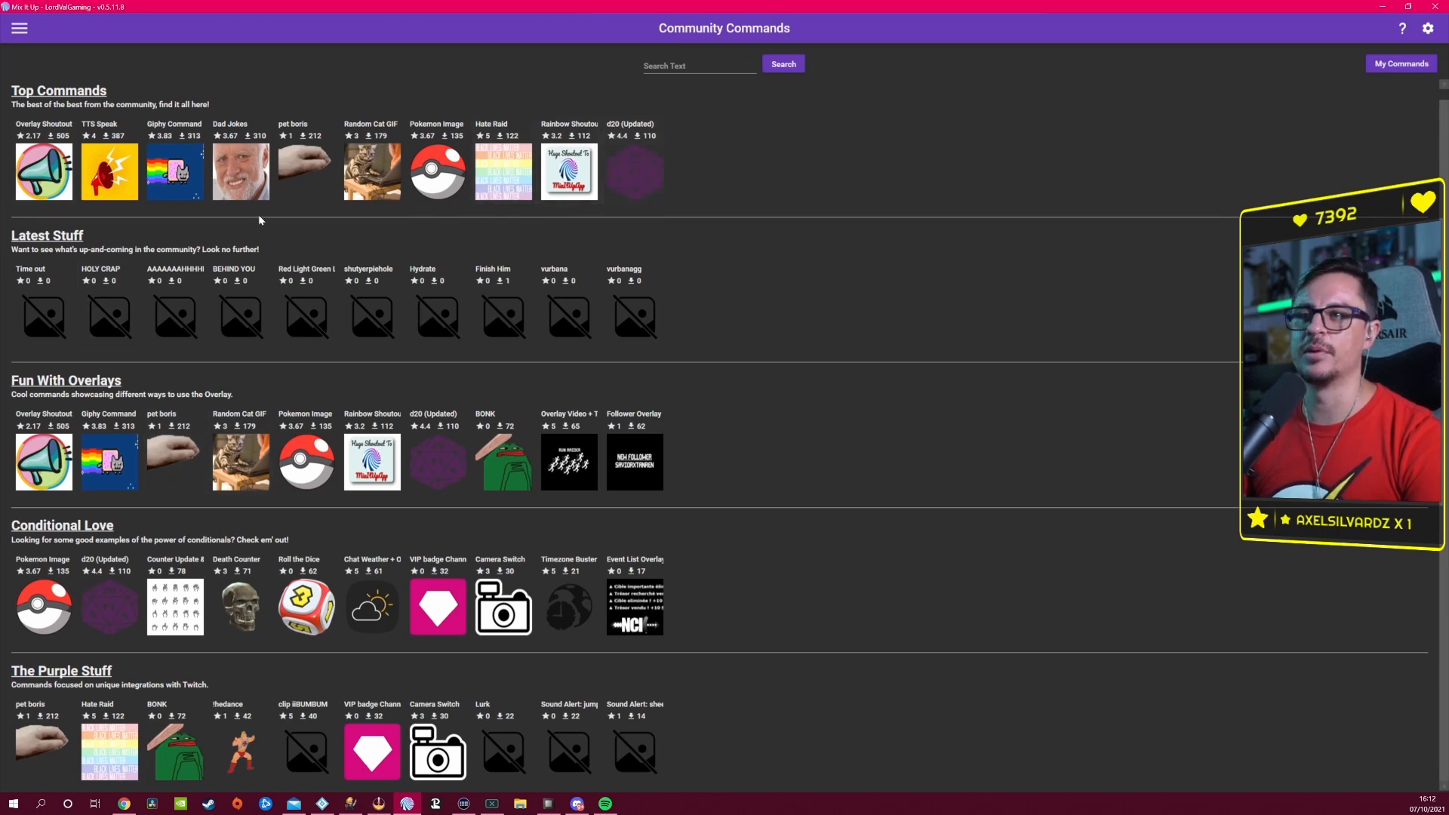
left_click(635, 171)
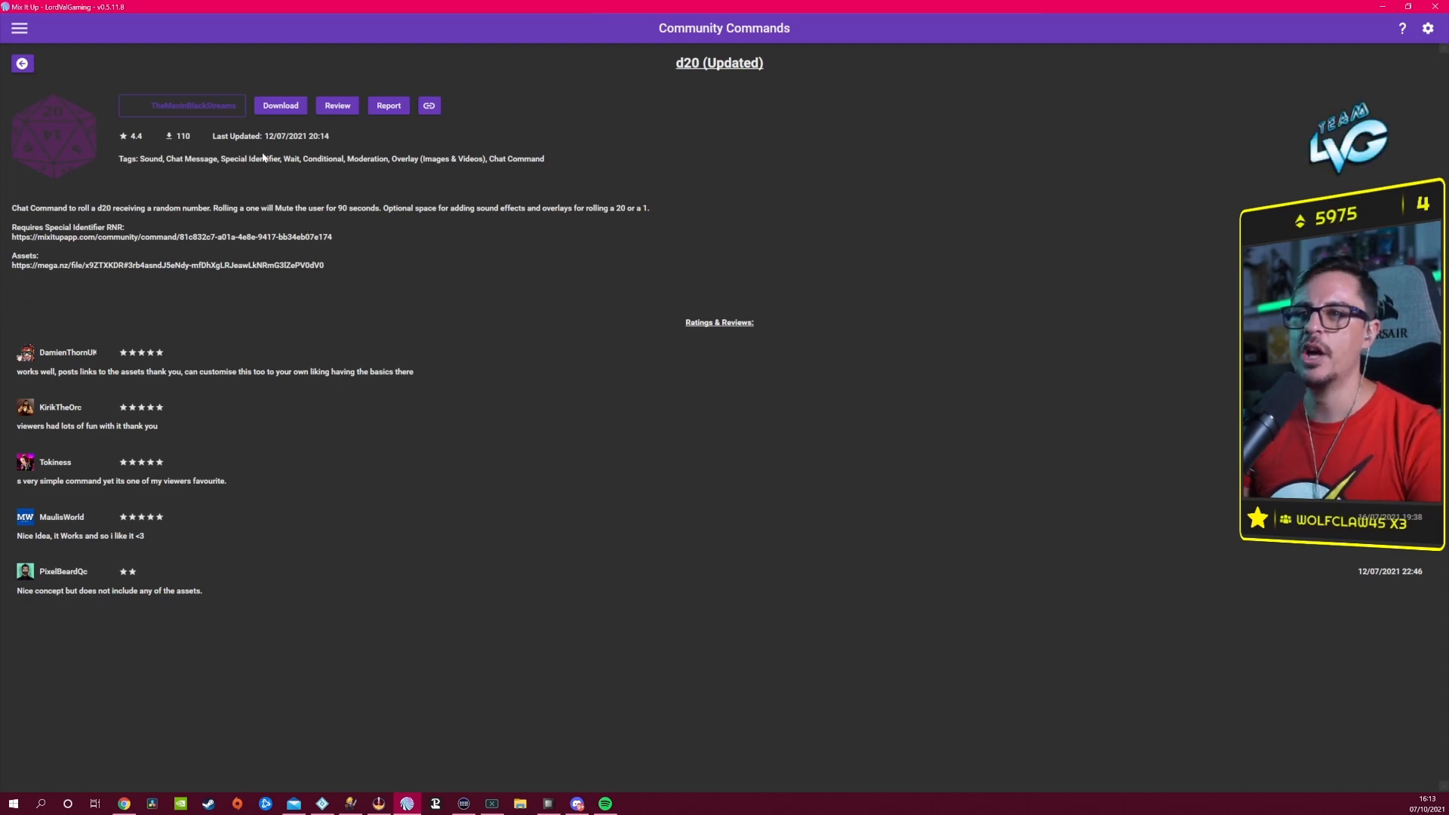
left_click(281, 106)
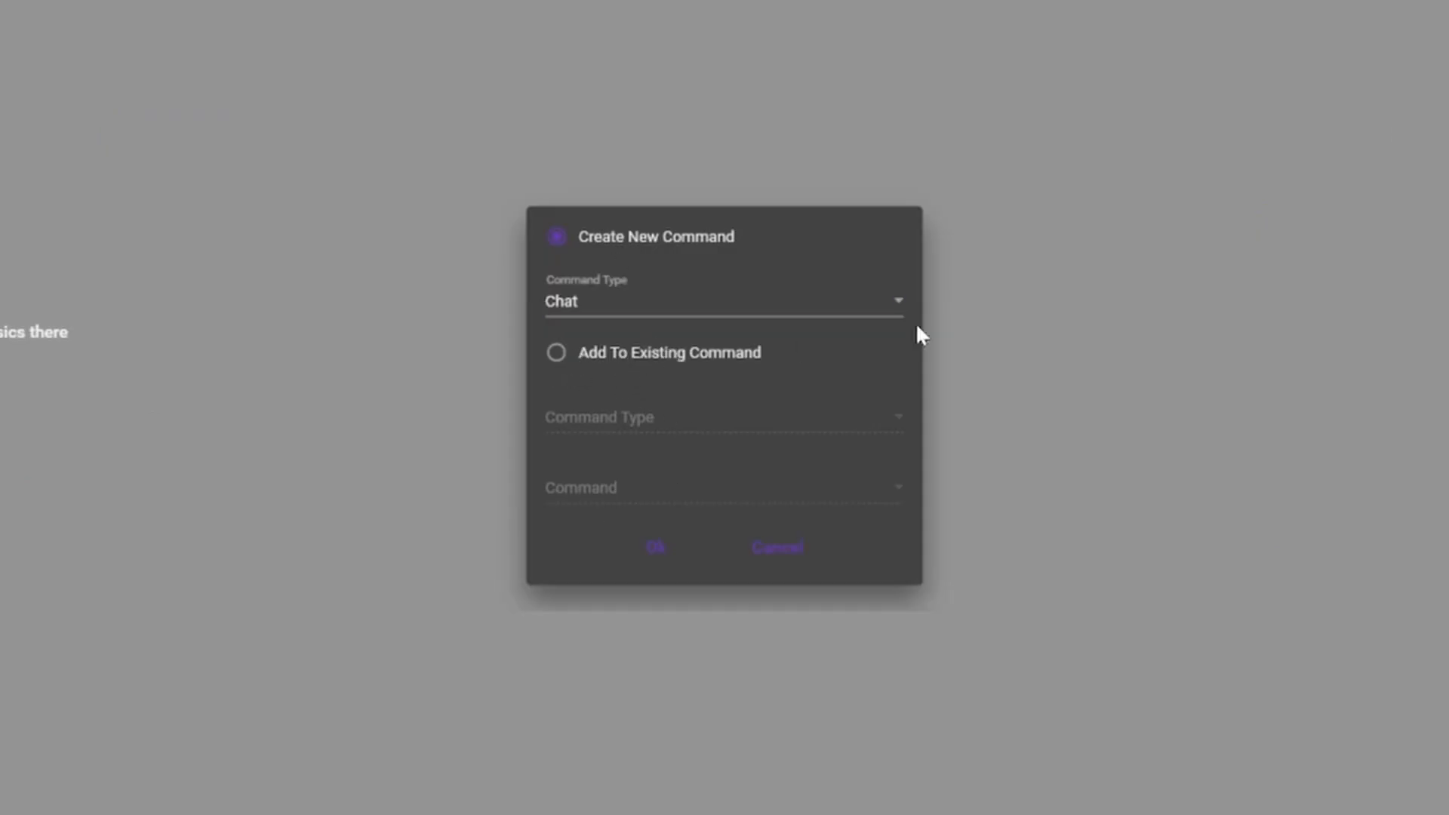
left_click(885, 299)
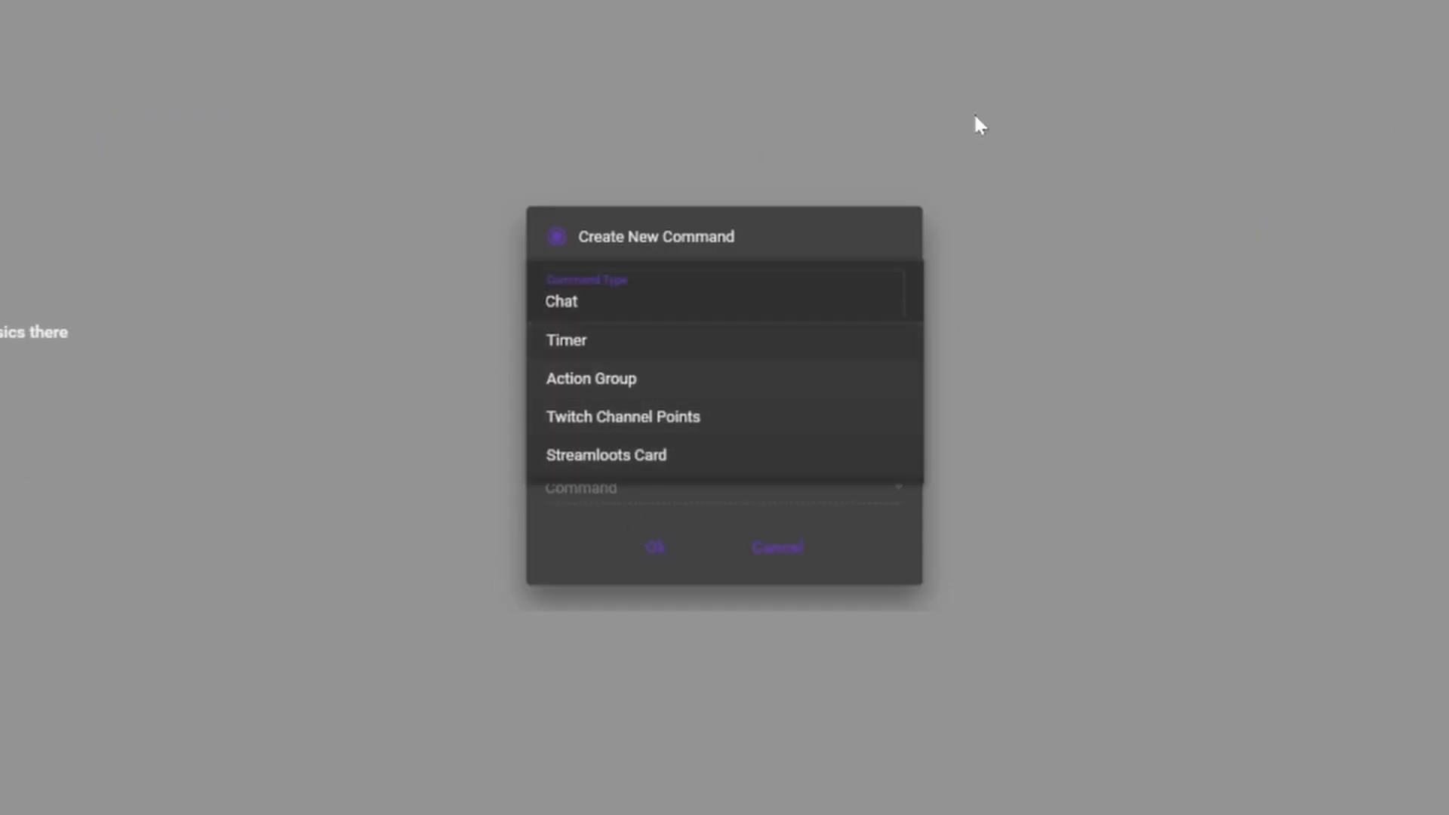
left_click(1093, 352)
left_click(653, 557)
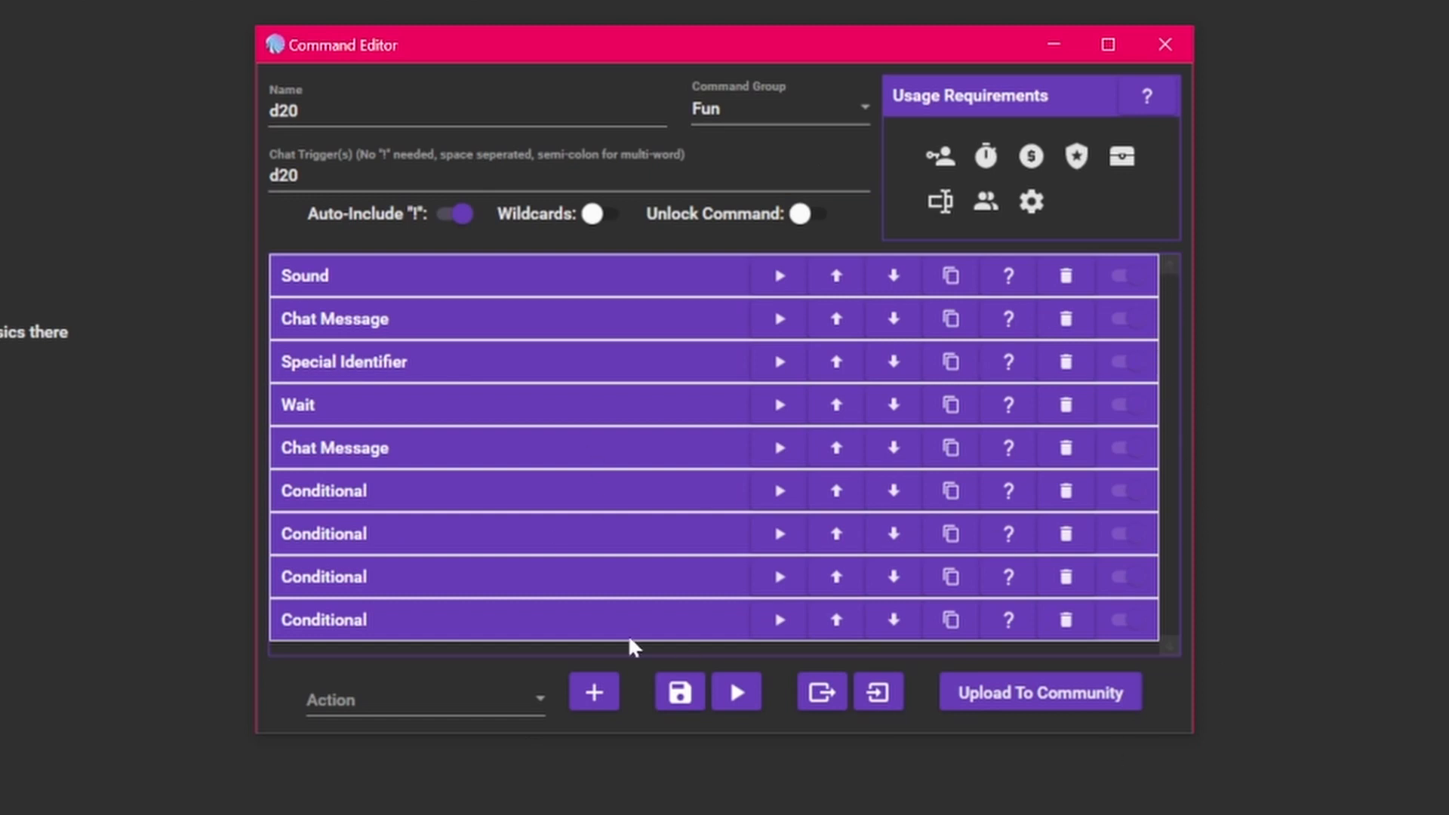
Step: Examine the last Conditional action of the d20 command, including its clause and nested overlay action
left_click(504, 626)
scroll(615, 578, "down", 3)
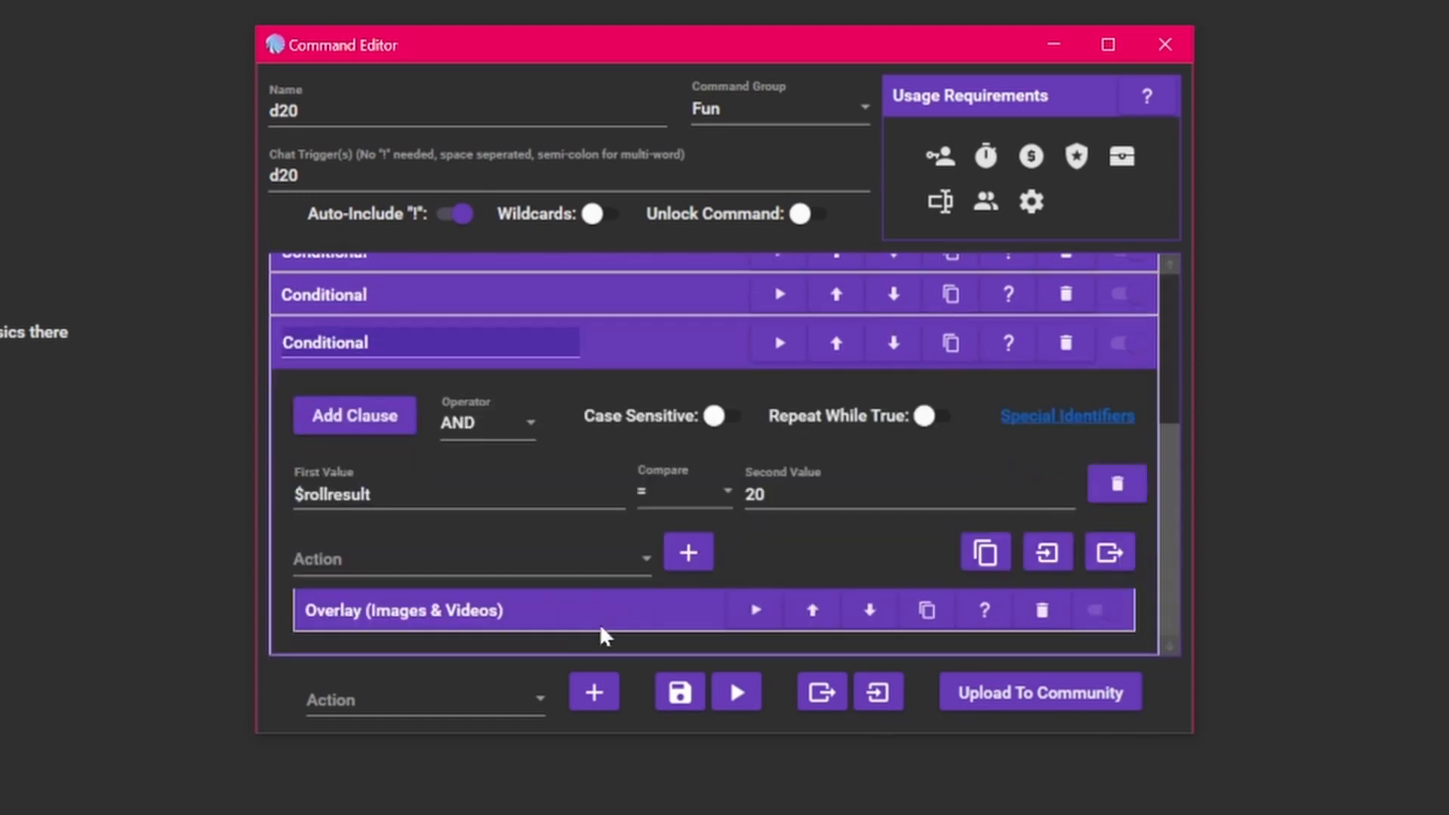
scroll(639, 590, "up", 5)
left_click(628, 641)
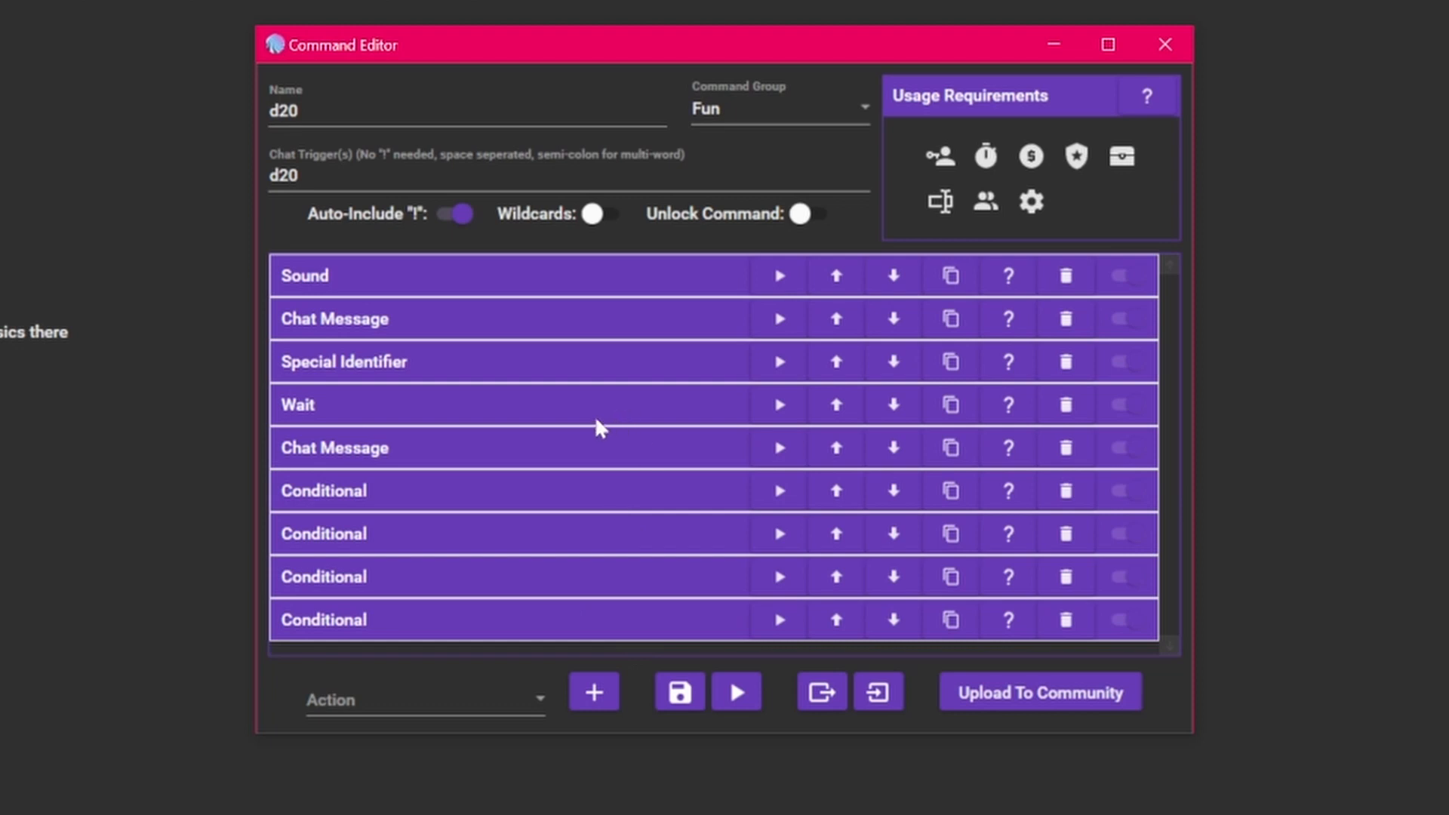
Step: Review the settings of the d20 command's Chat Message, Wait, Special Identifier and Sound actions
left_click(594, 450)
left_click(591, 455)
left_click(606, 406)
left_click(606, 408)
left_click(606, 332)
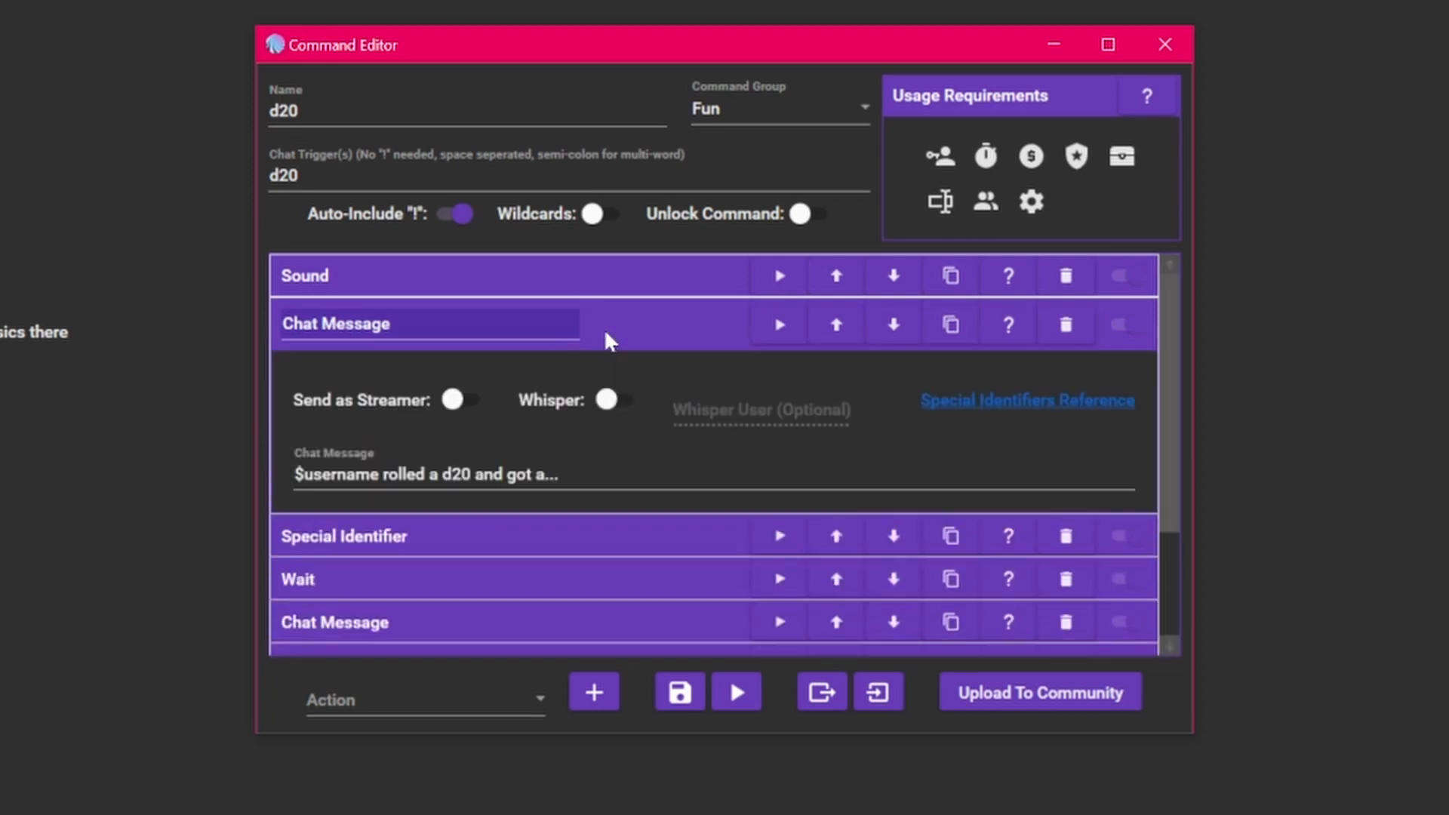
left_click(604, 328)
left_click(619, 370)
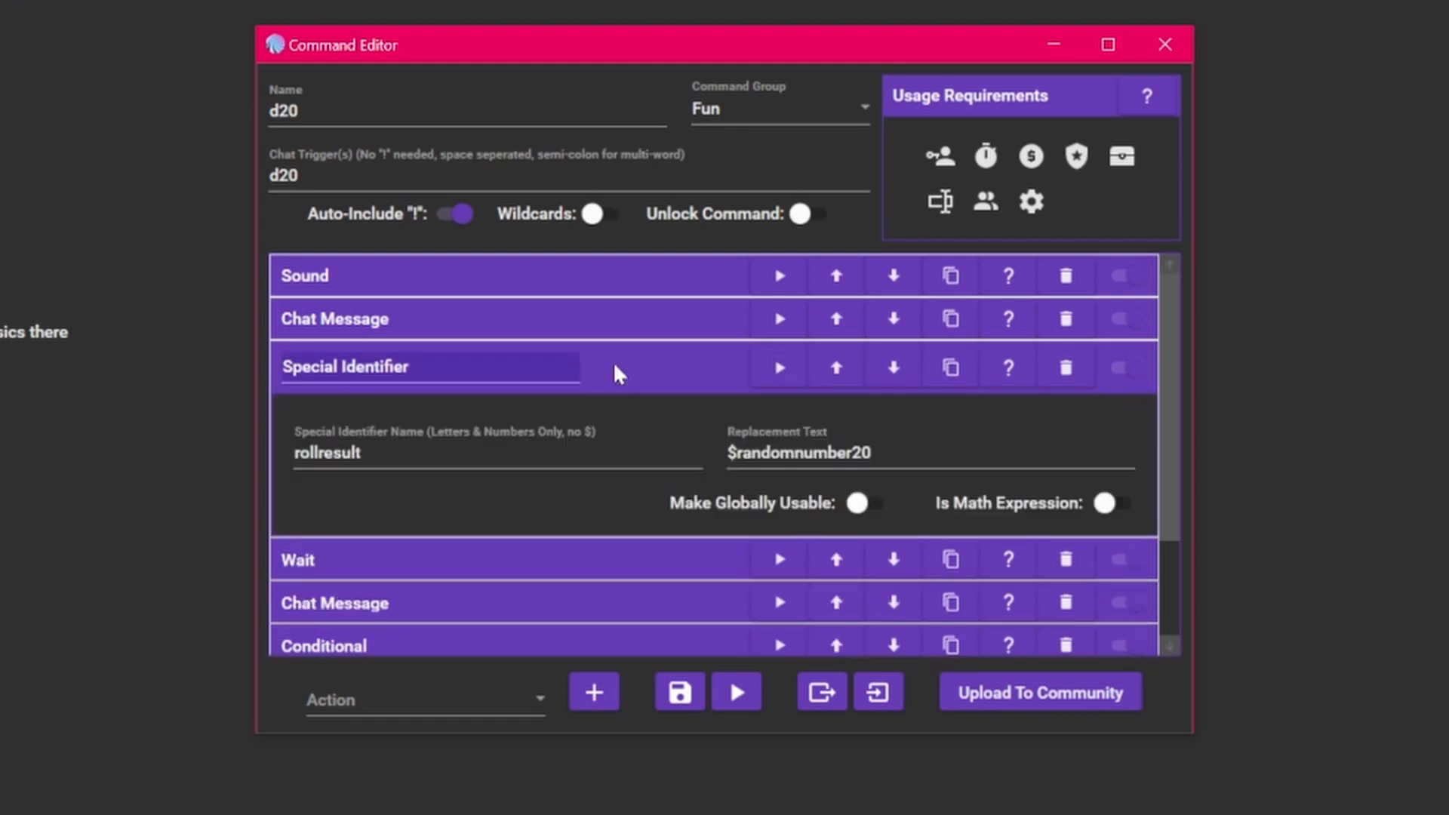
left_click(702, 368)
left_click(682, 278)
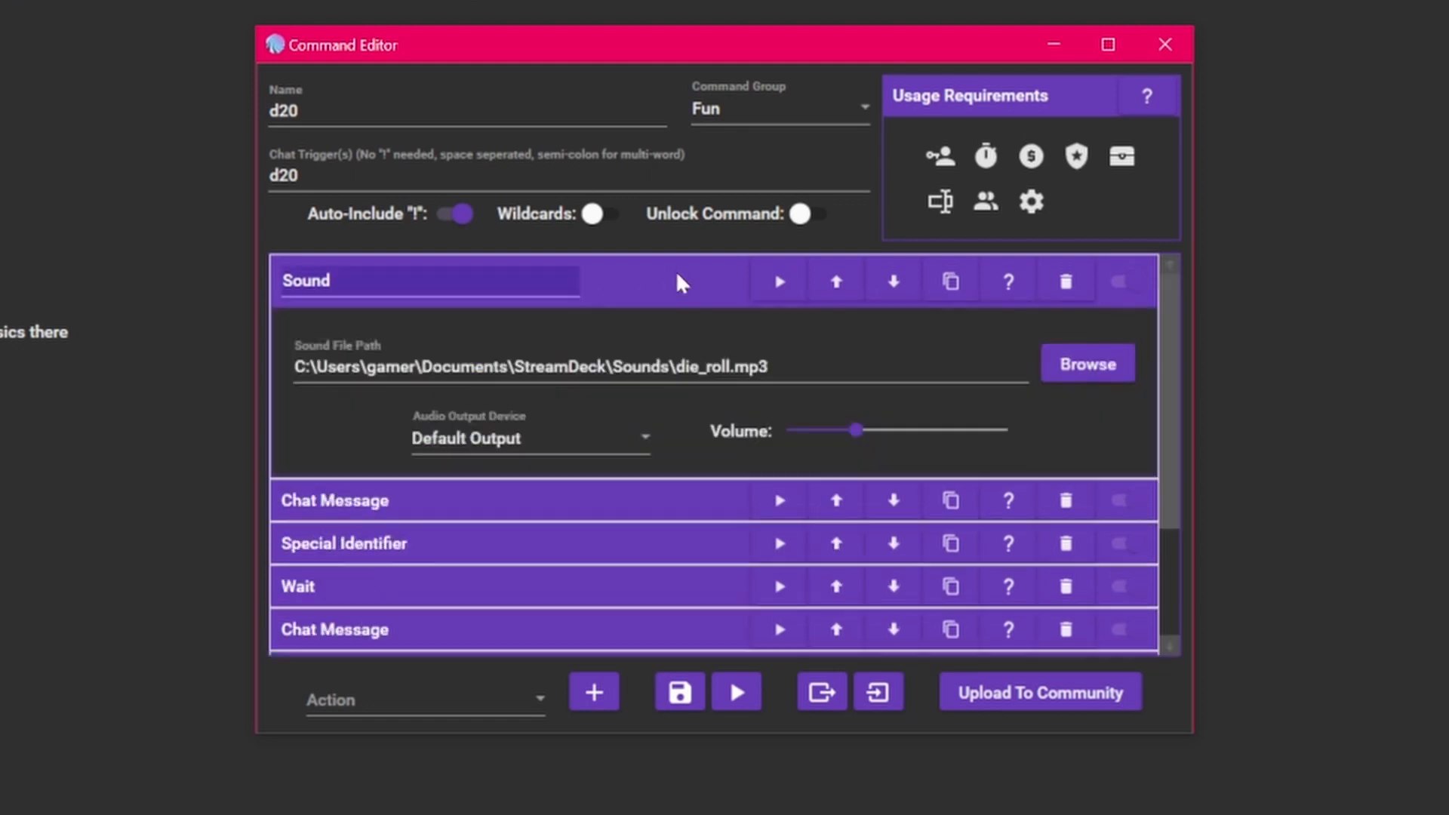
left_click(647, 285)
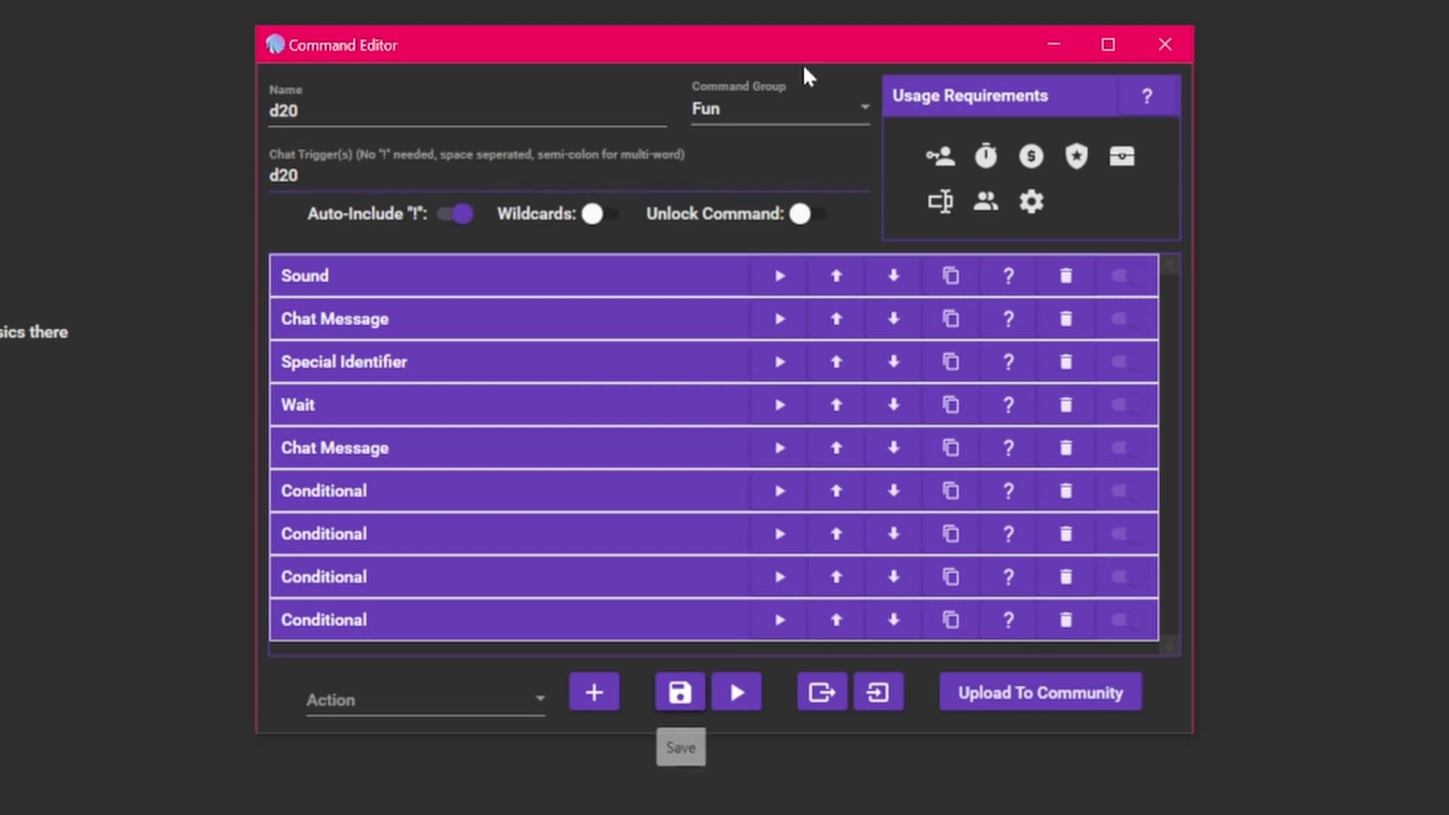
Step: Set the d20 command's Per Person cooldown amount to 30 and save the command
left_click(986, 156)
left_click(1182, 240)
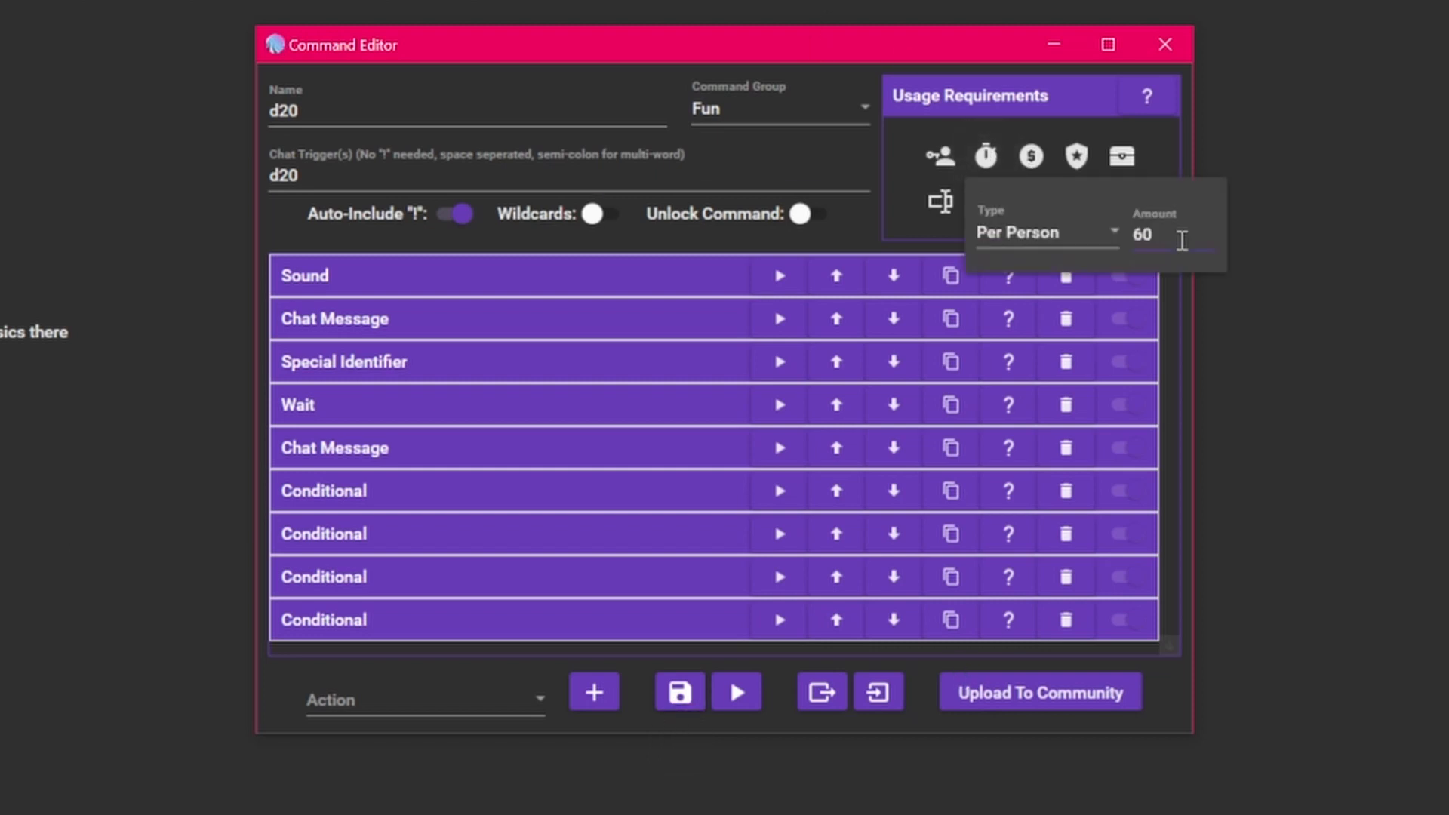
left_click(1086, 229)
left_click(1027, 232)
left_click_drag(1171, 233, 1093, 236)
type("30")
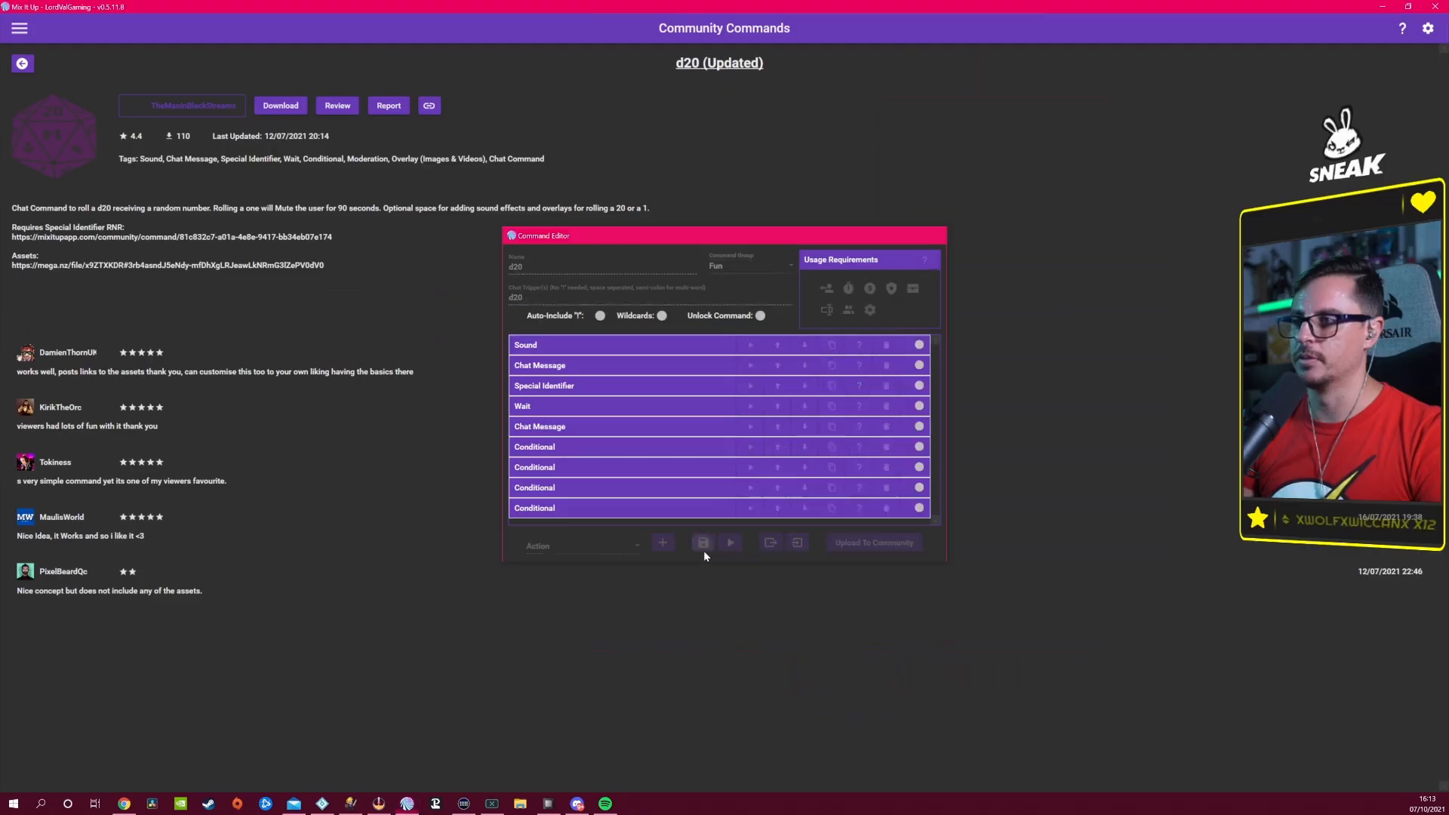
left_click(701, 702)
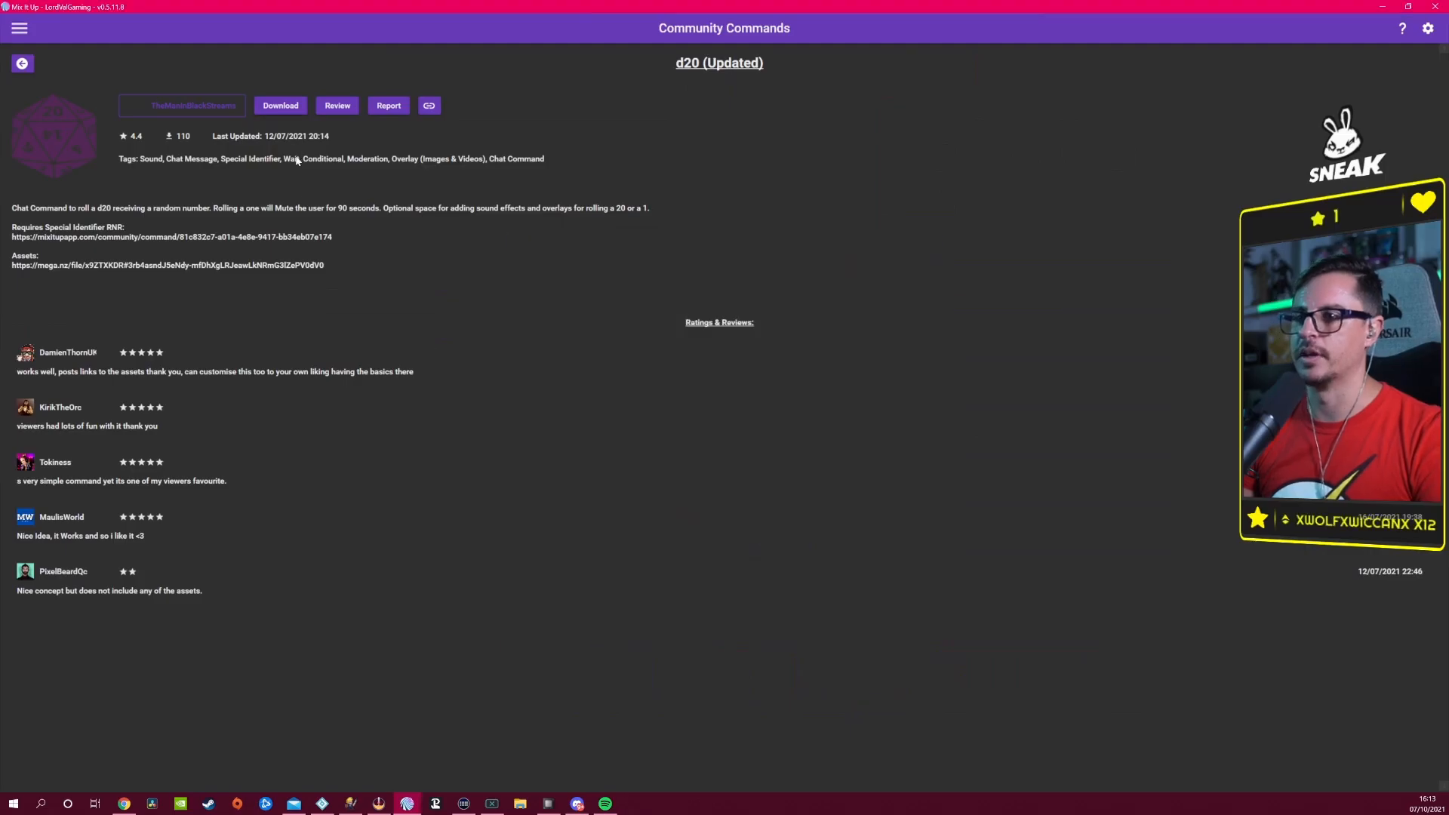
Step: Leave the community commands, open the Users section and browse through the list of viewers
left_click(22, 63)
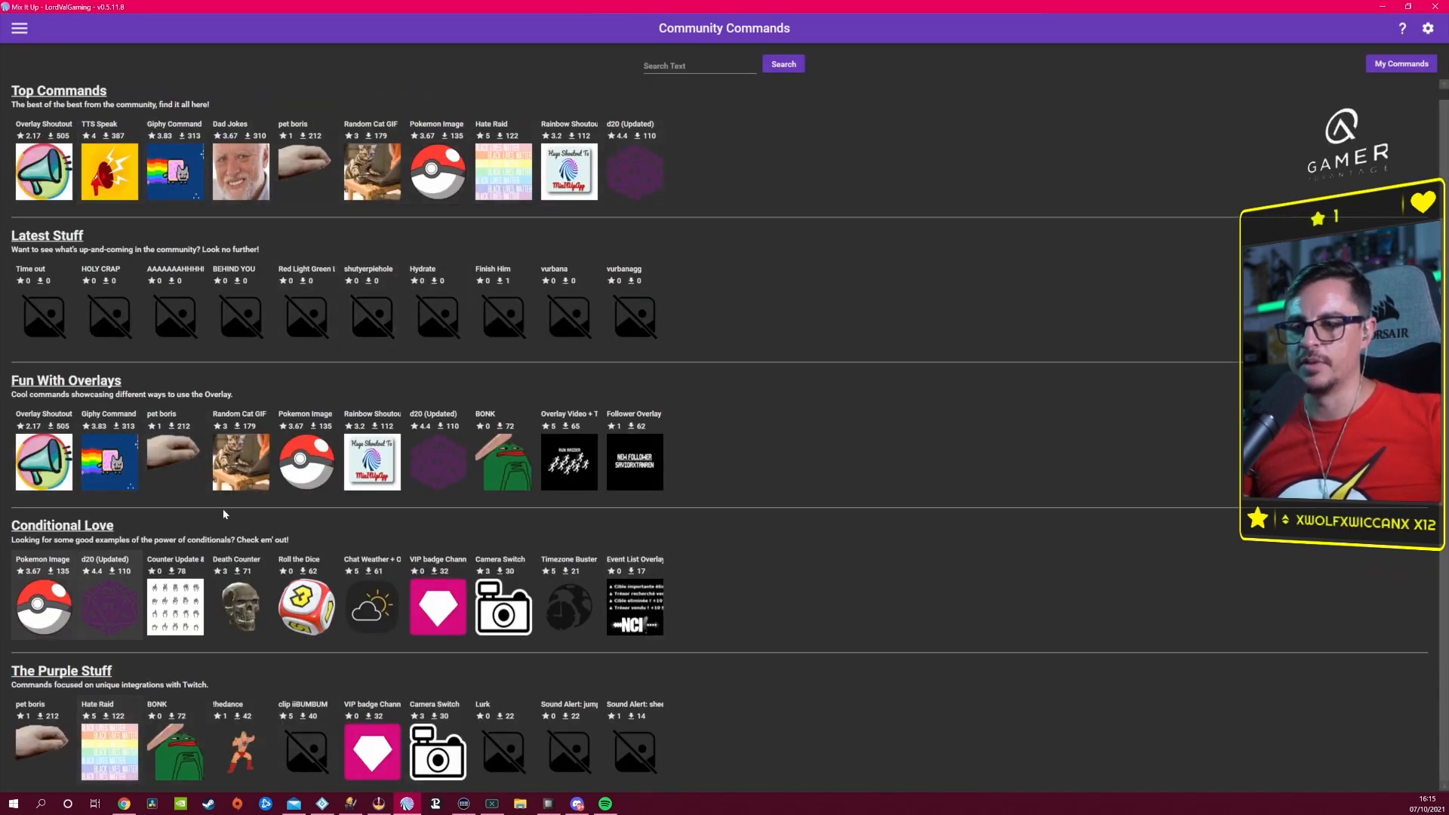
left_click(20, 28)
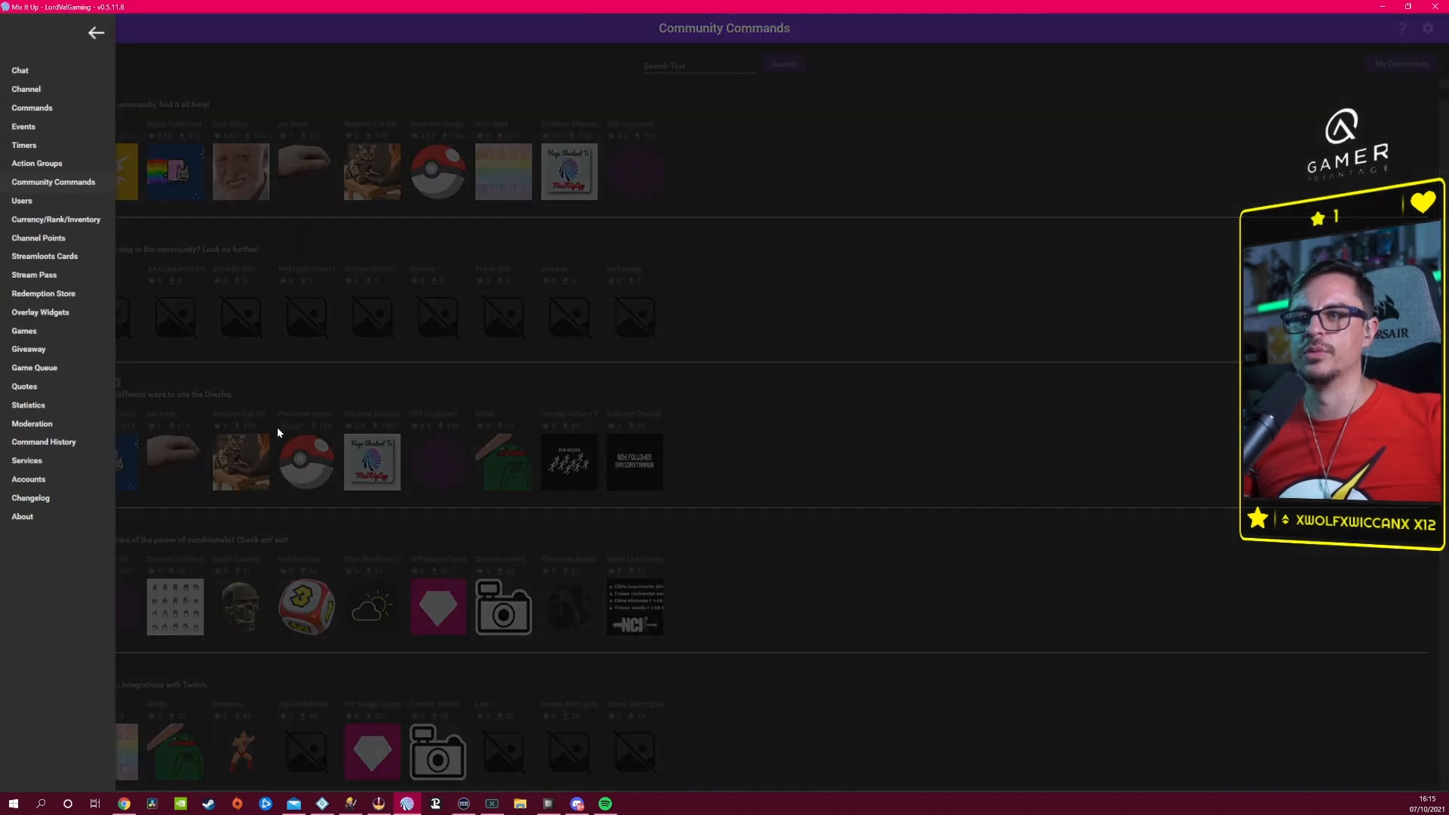
left_click(60, 200)
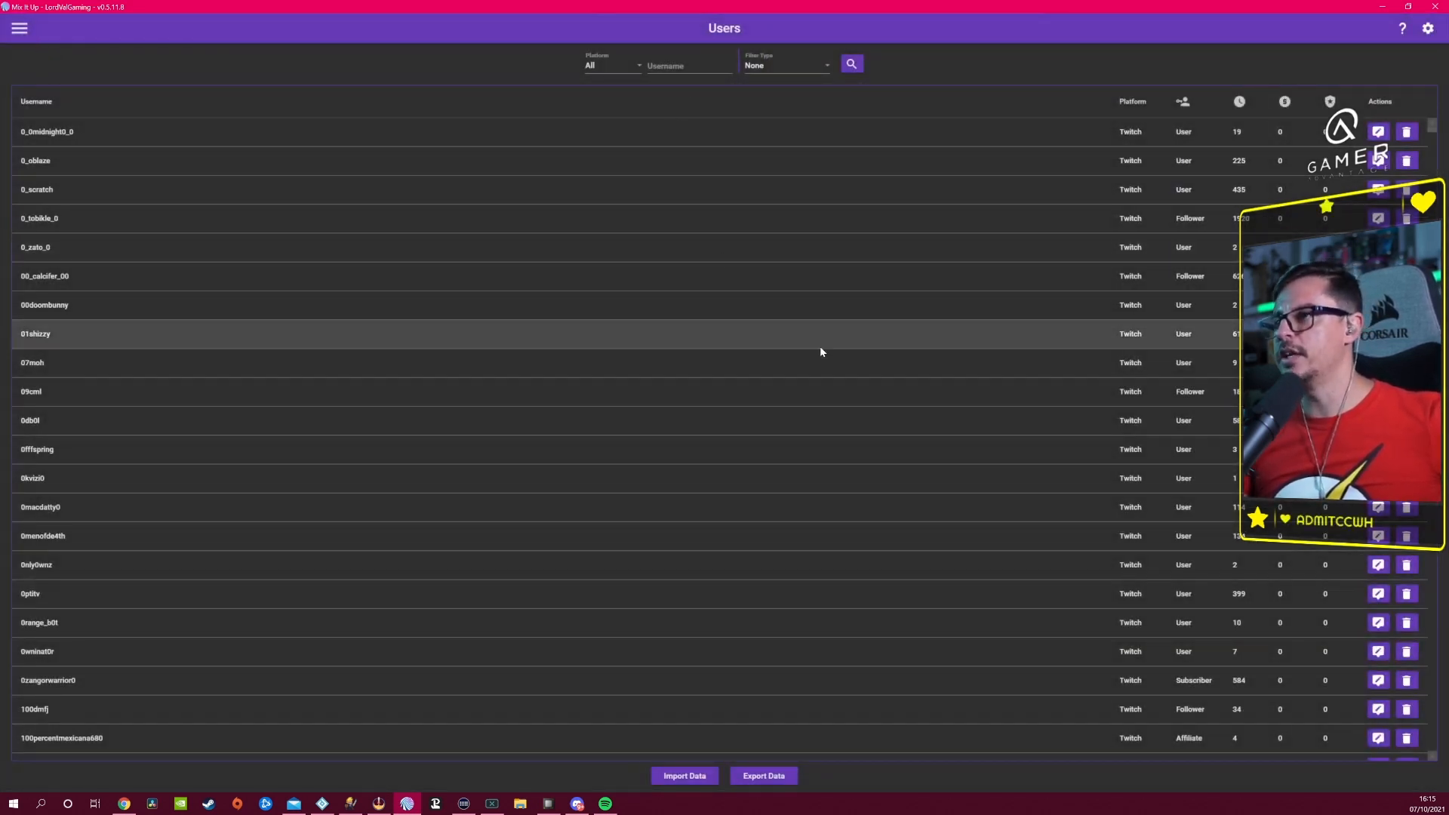
scroll(532, 279, "down", 10)
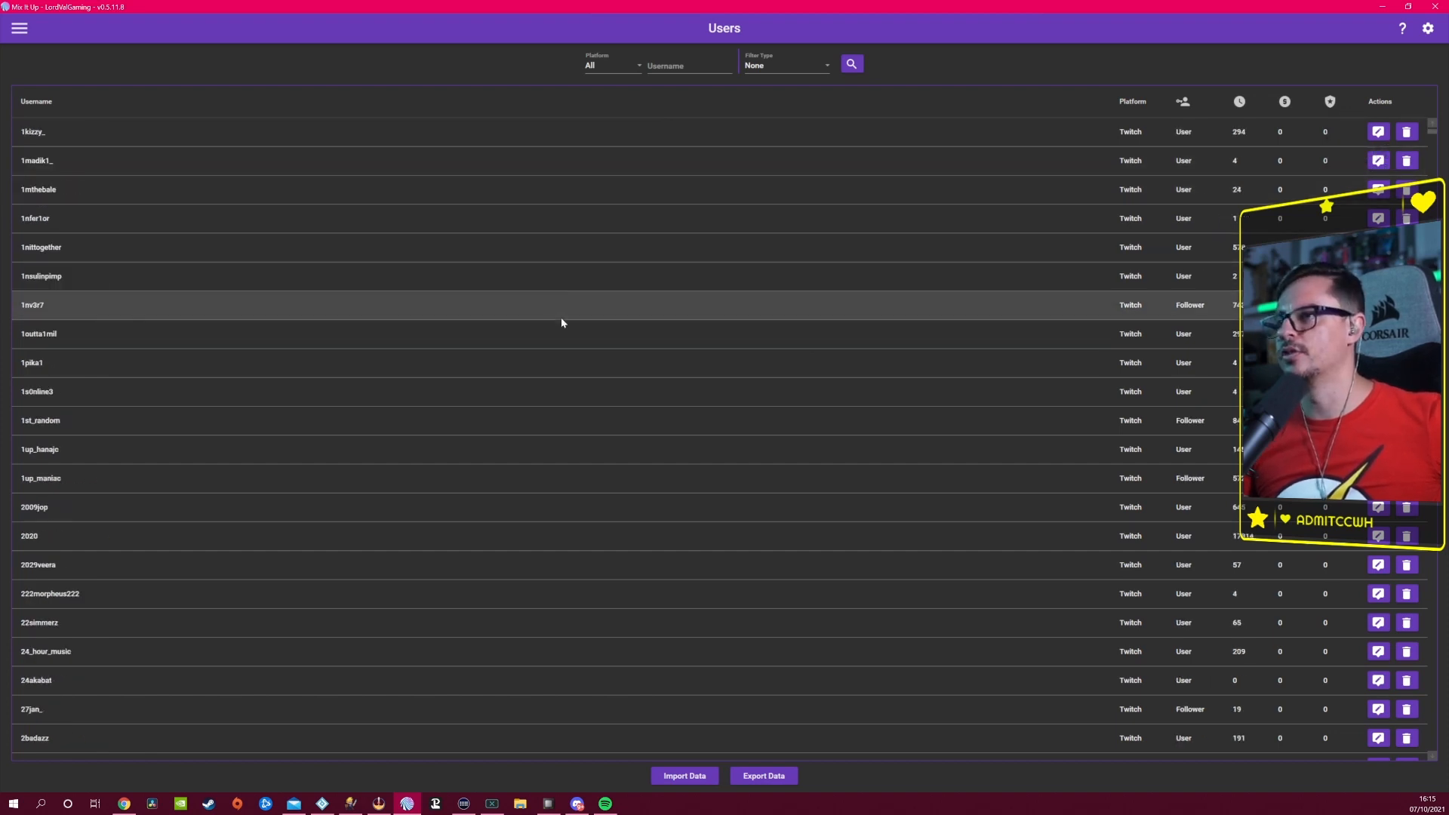
scroll(589, 332, "up", 10)
Step: Search the users by partial username and examine the matching viewer's platform, role, viewing time and currency values
left_click(658, 69)
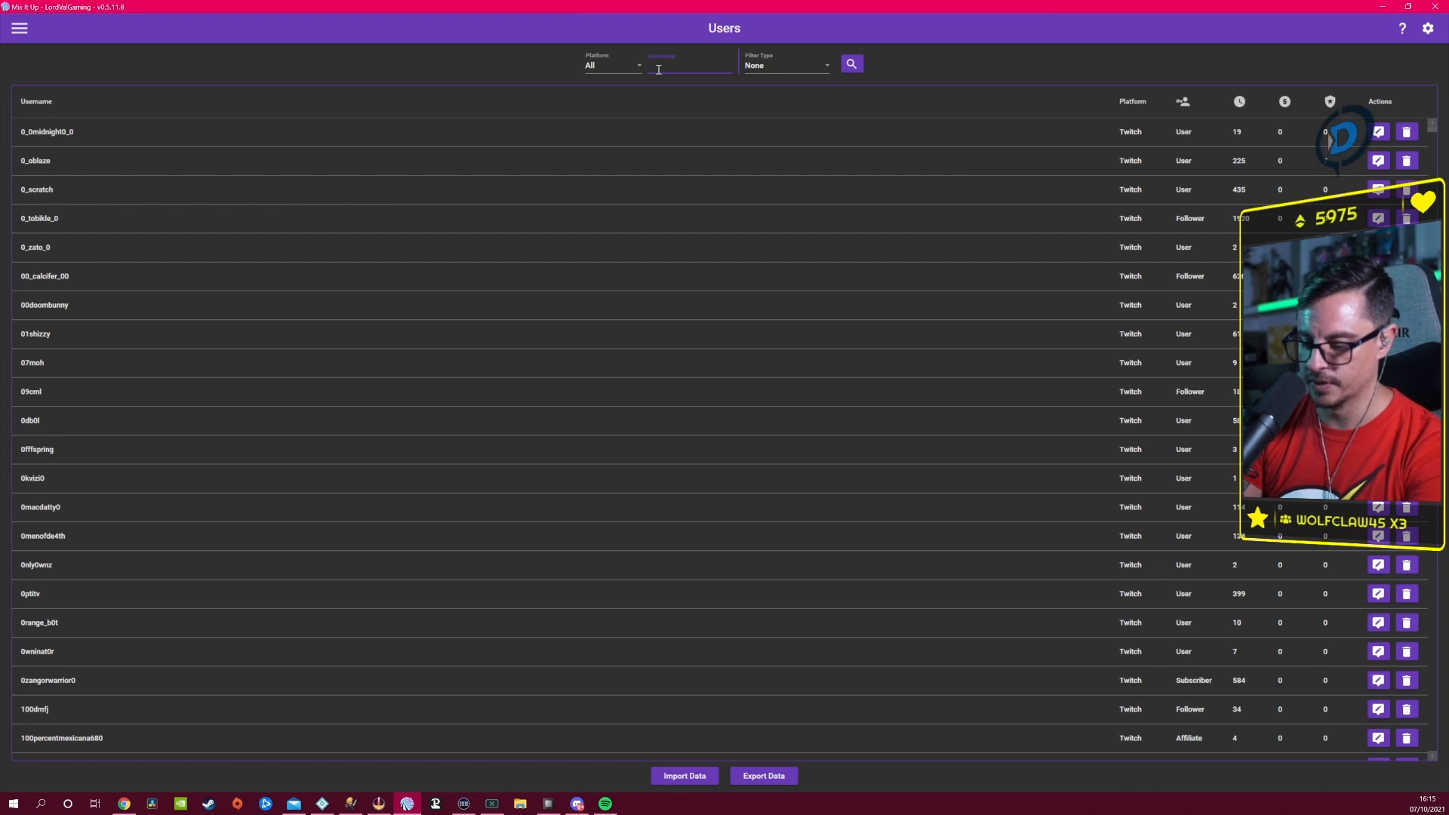
type("vondal")
key("Return")
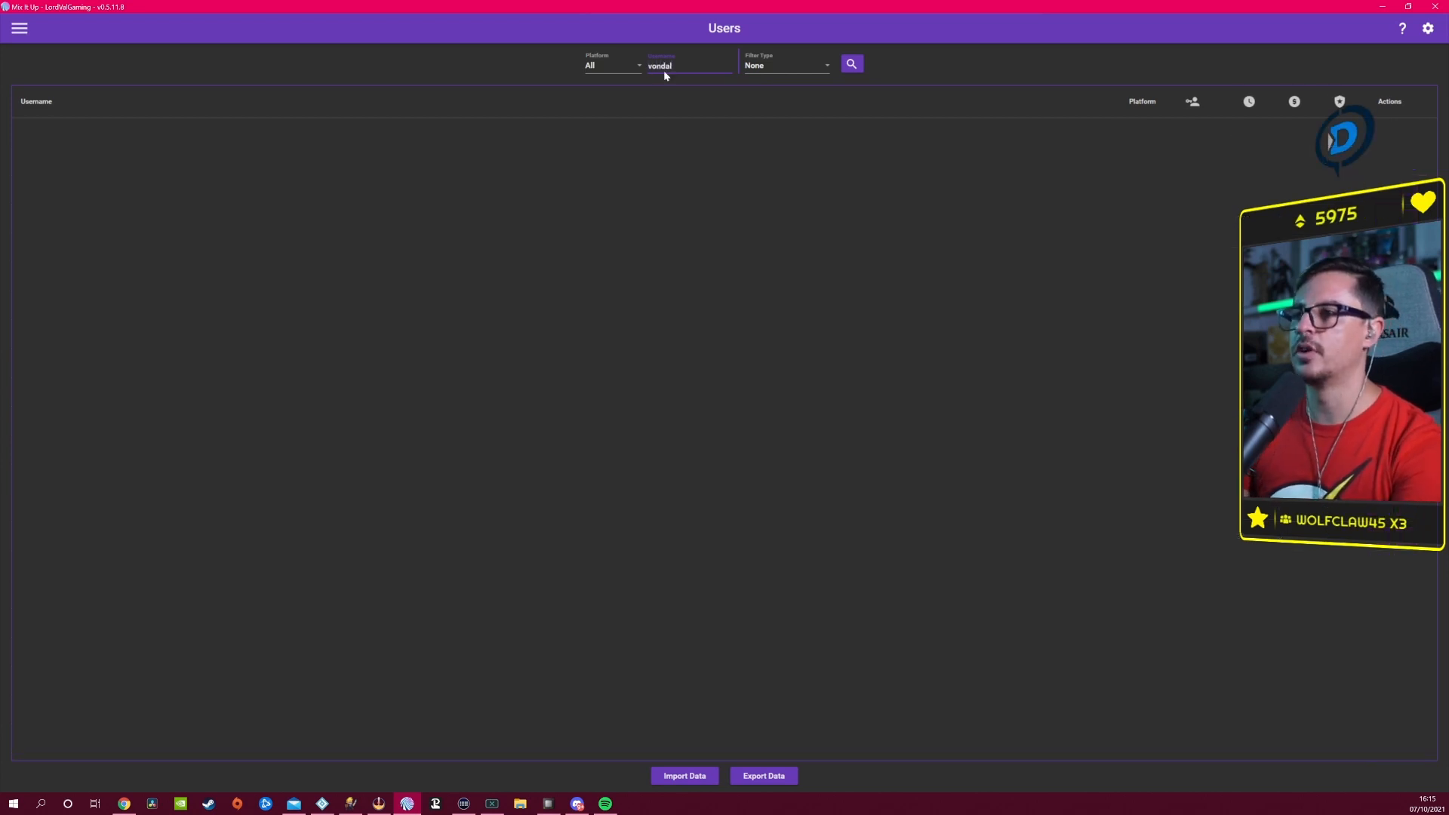
key("BackSpace")
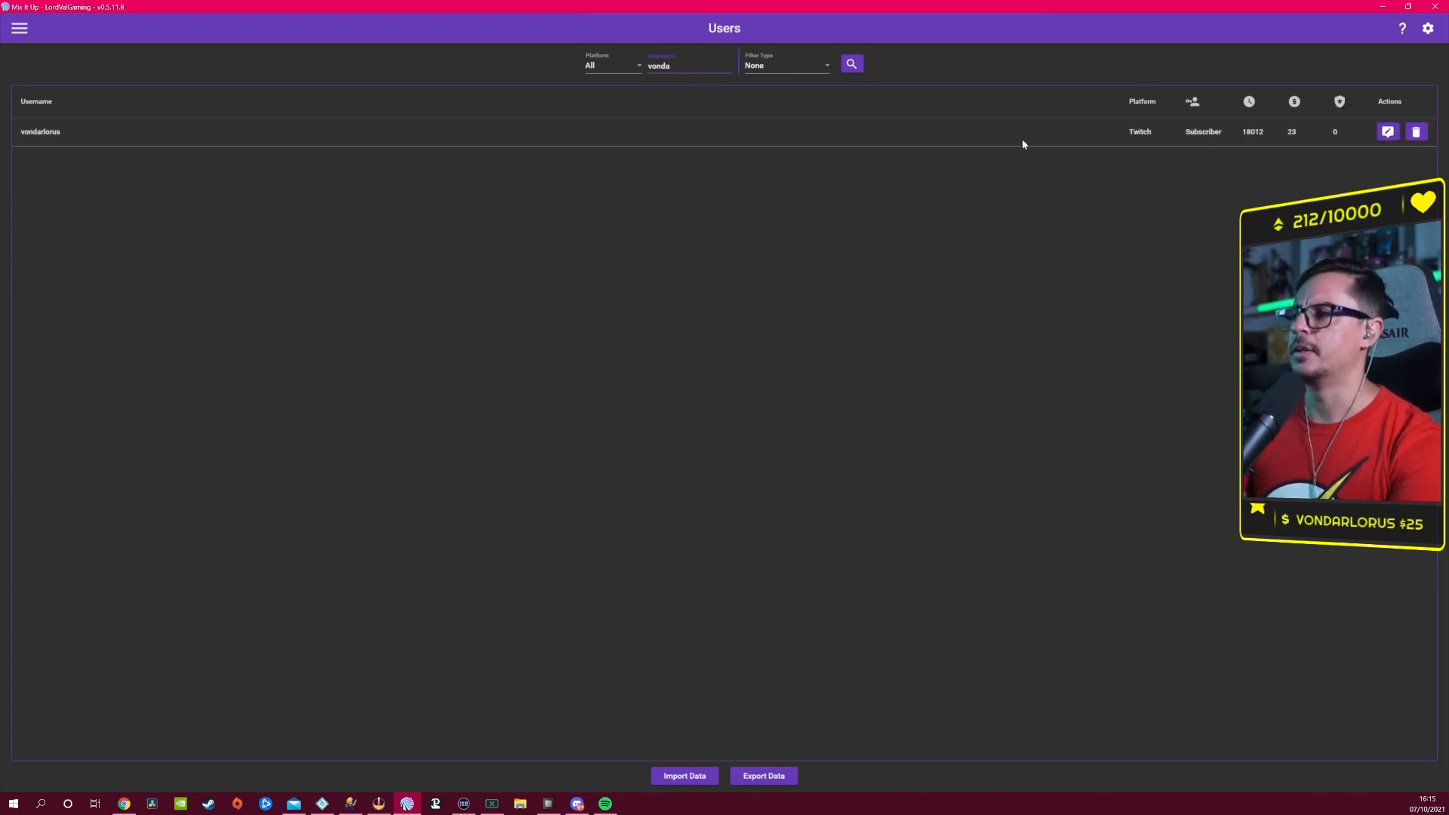
left_click(1146, 133)
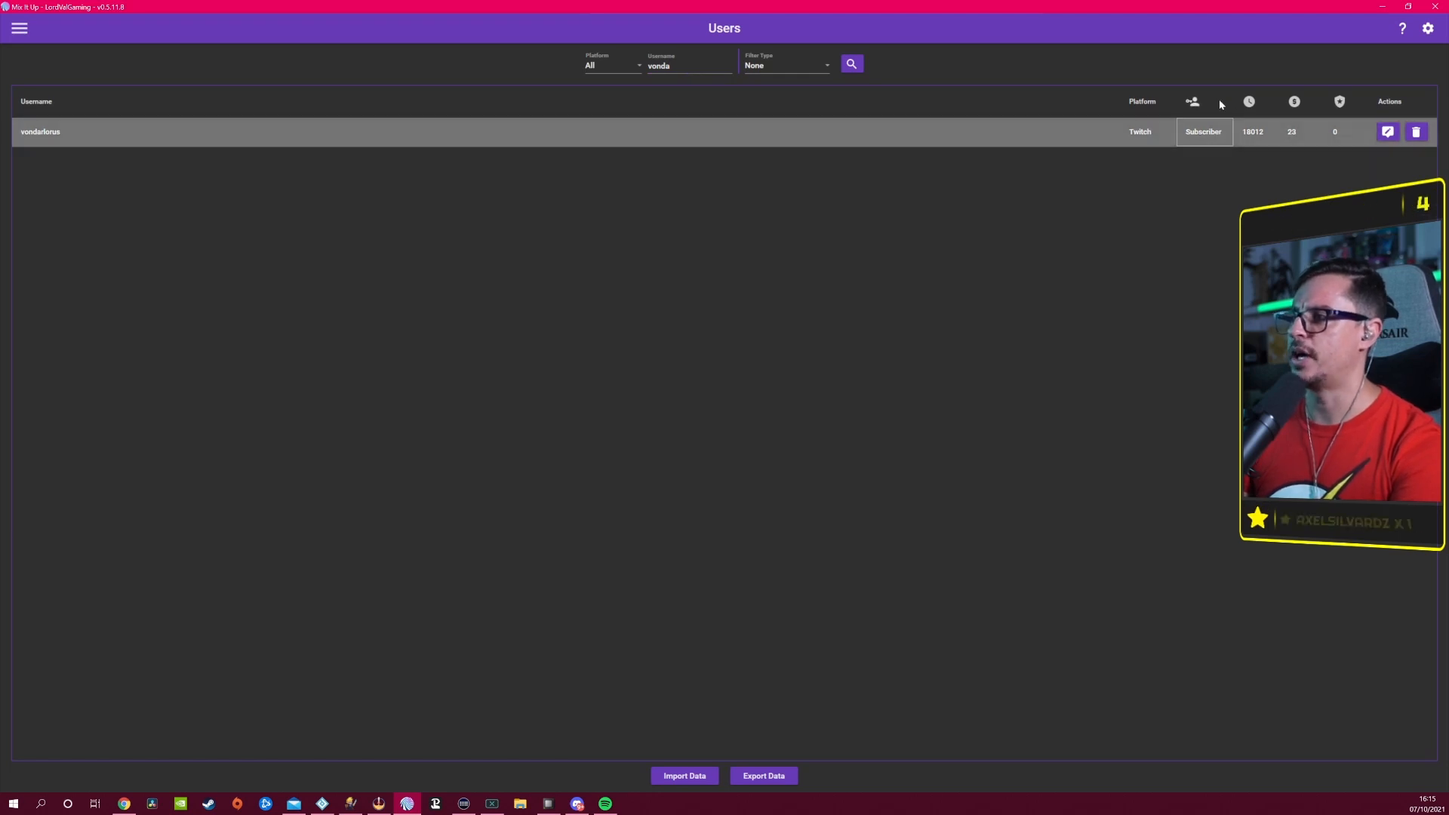
left_click(1272, 141)
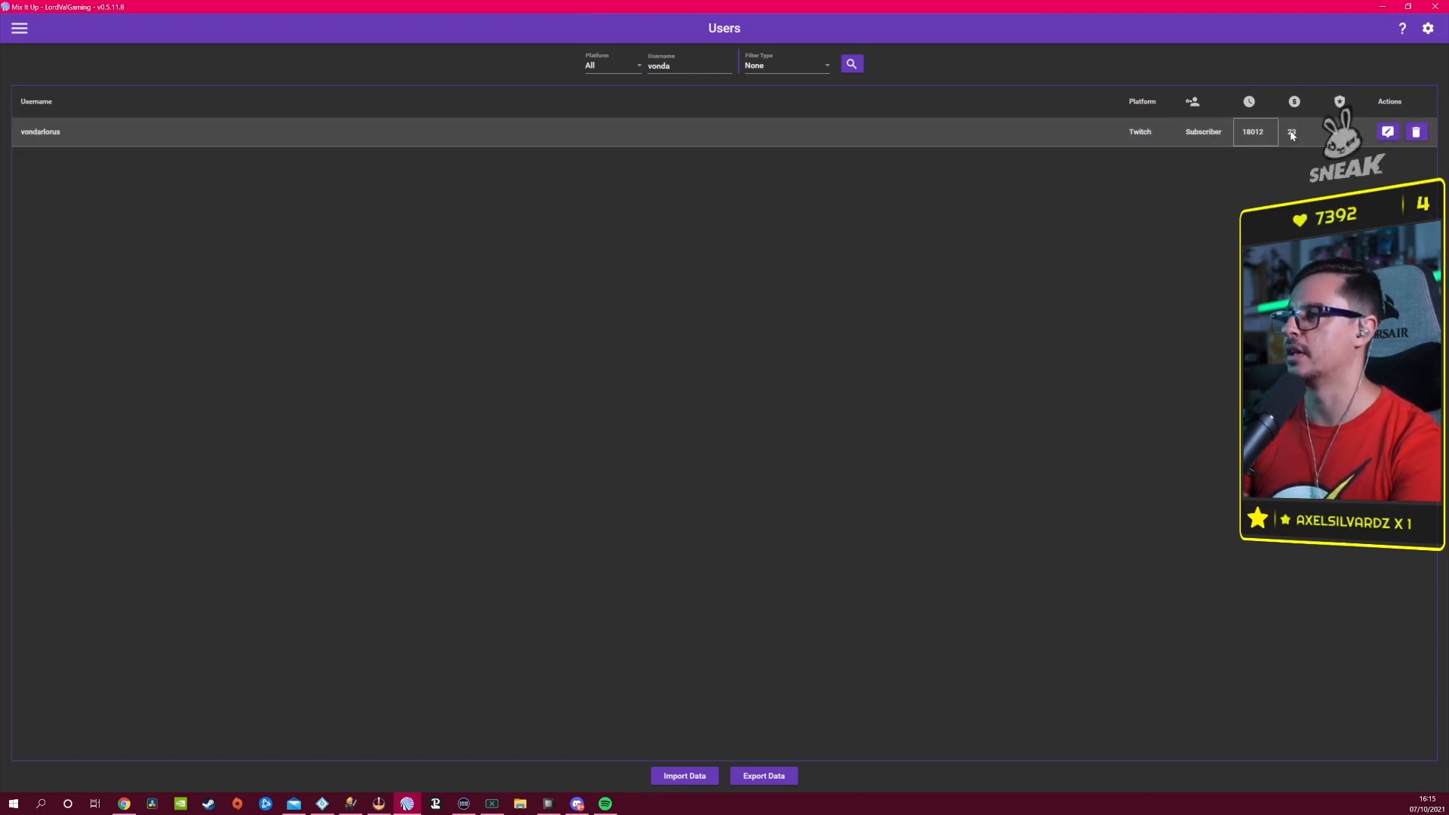
left_click(1332, 135)
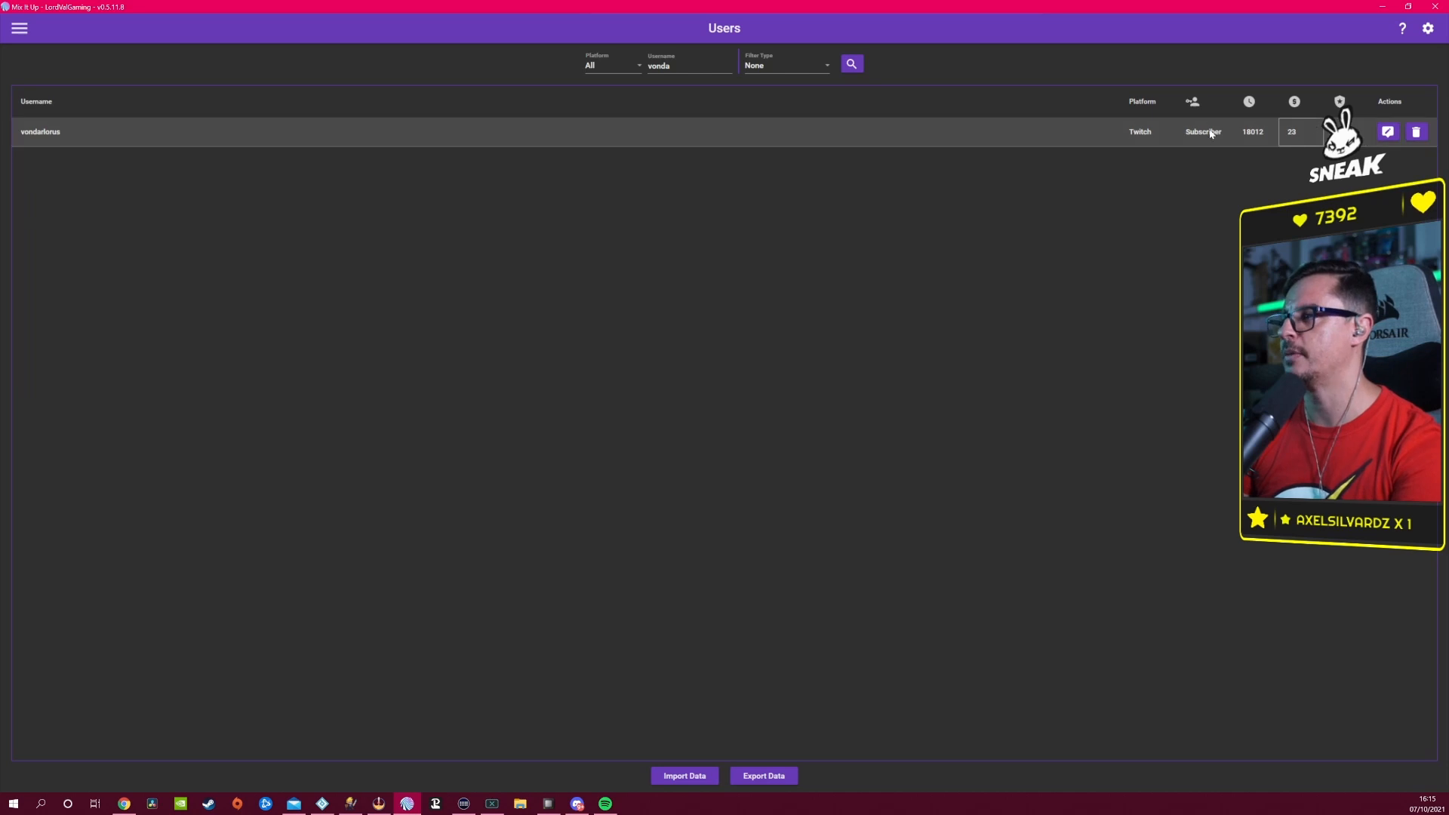
Step: Open the found viewer's record for editing and review the user data, currency, inventory, options and metrics
left_click(1387, 131)
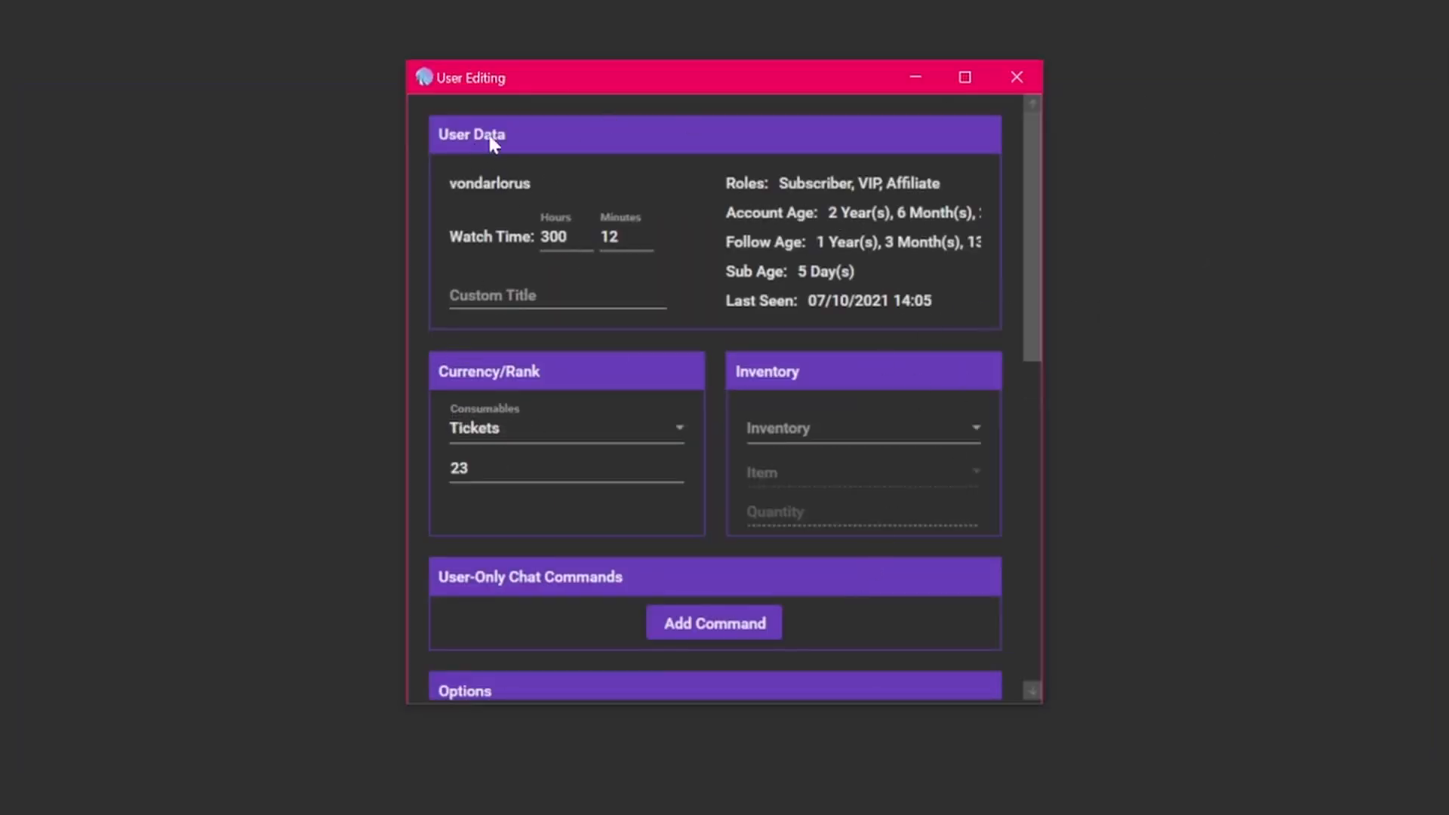
scroll(1031, 228, "down", 1)
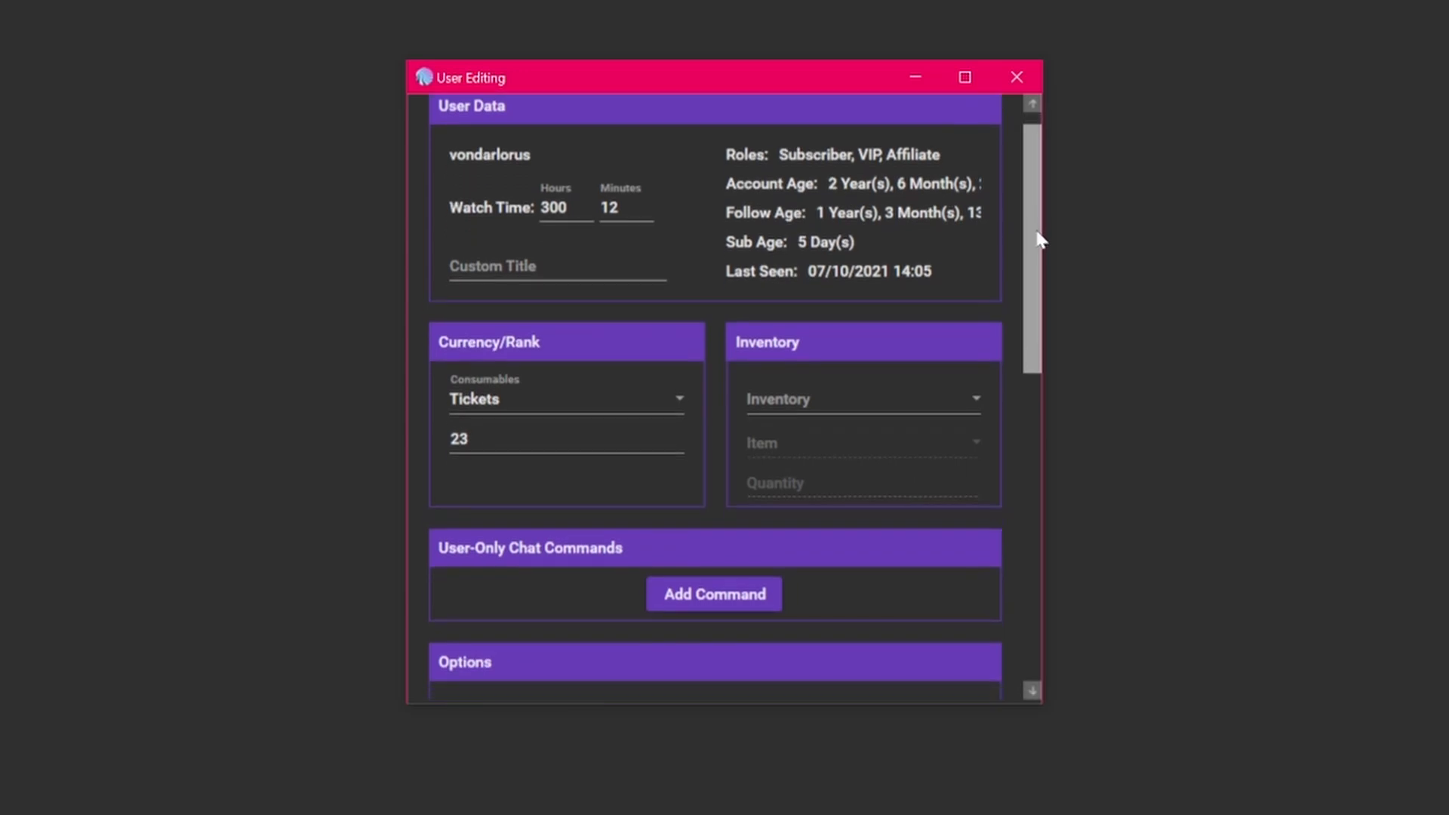
left_click_drag(1045, 233, 1032, 155)
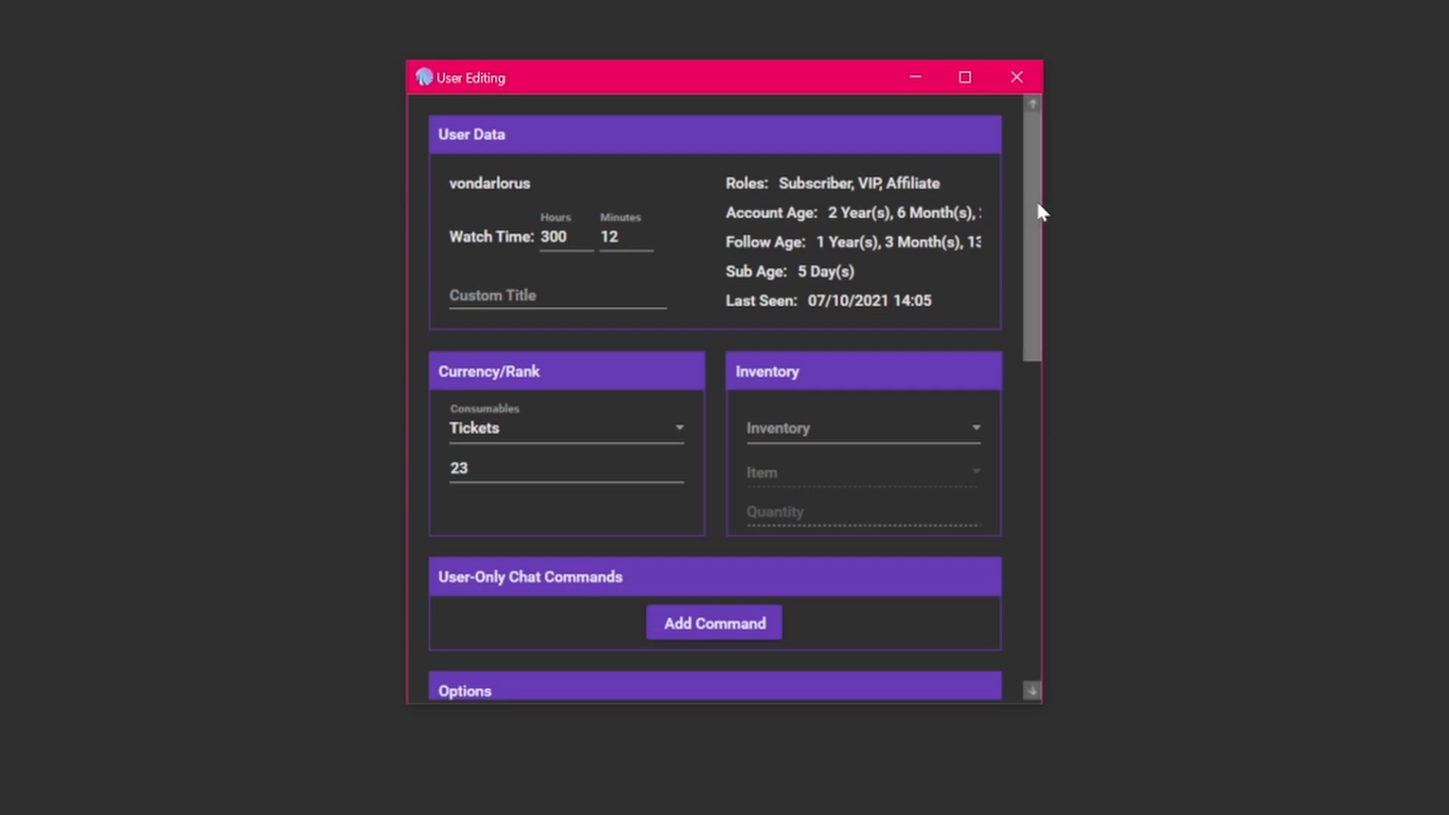
left_click_drag(1039, 207, 1030, 399)
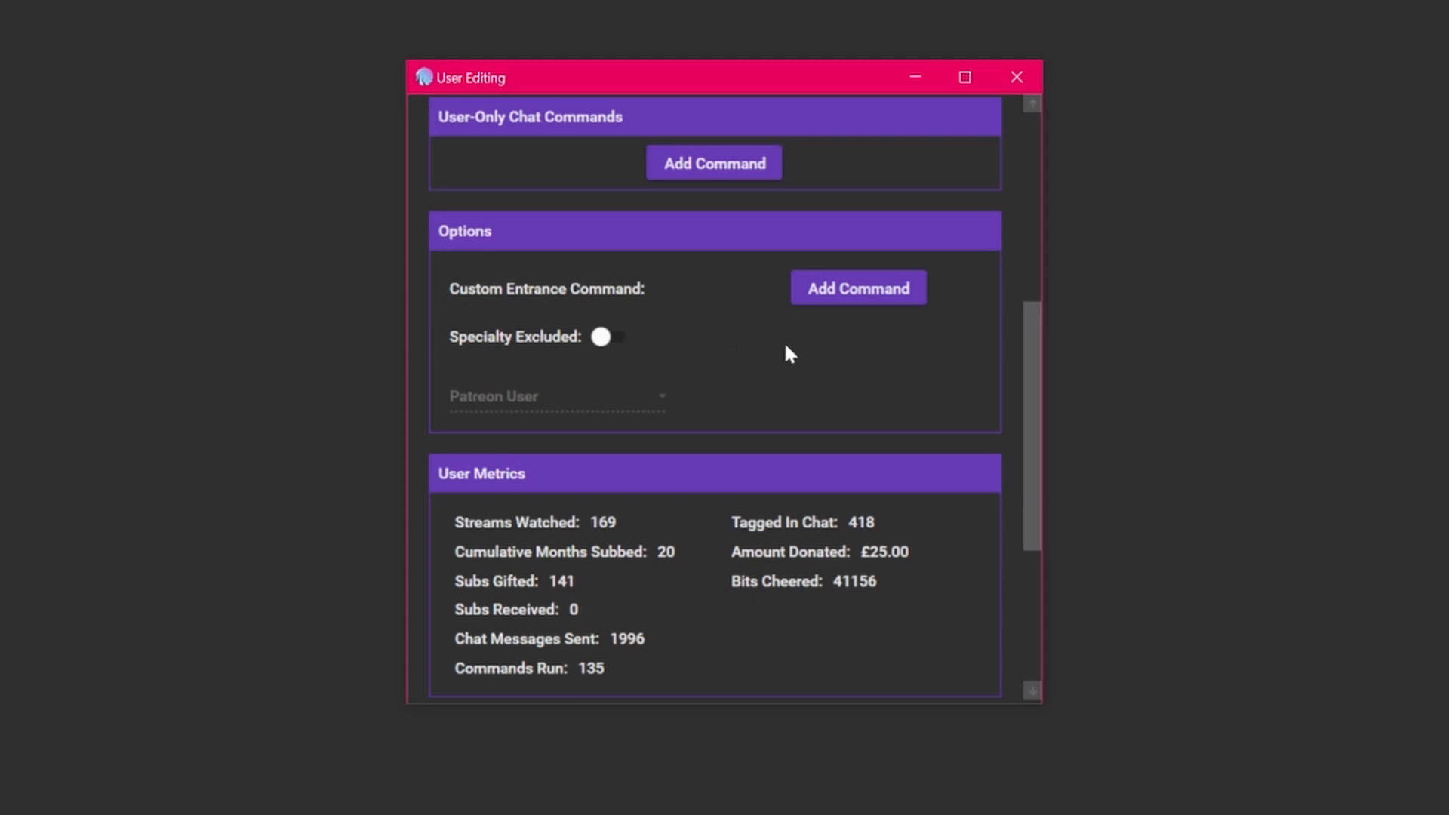
Step: Create a custom entrance command for the viewer and add a Chat Message action to it
left_click(831, 289)
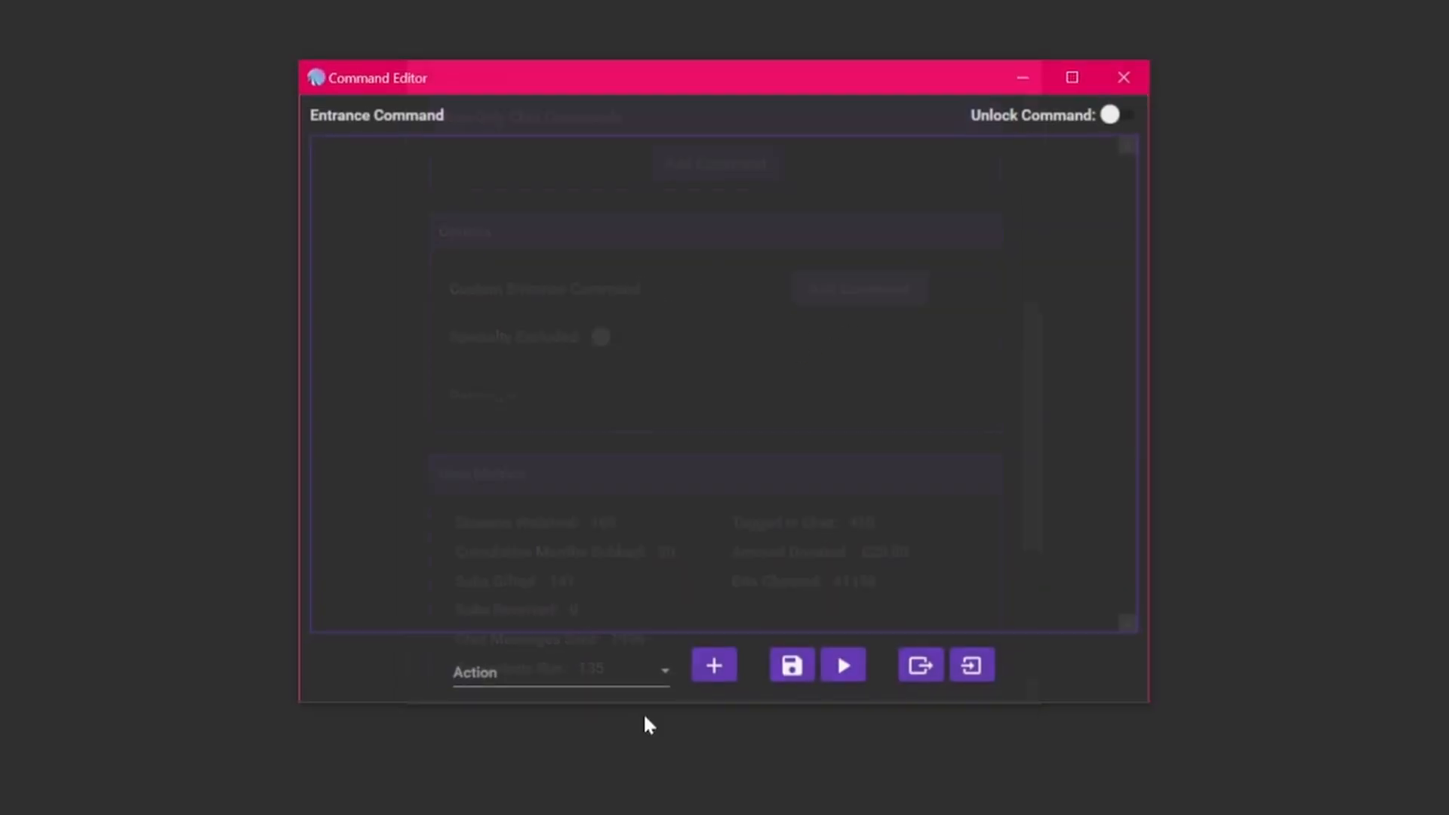
left_click(629, 672)
scroll(550, 730, "down", 1)
scroll(573, 723, "up", 1)
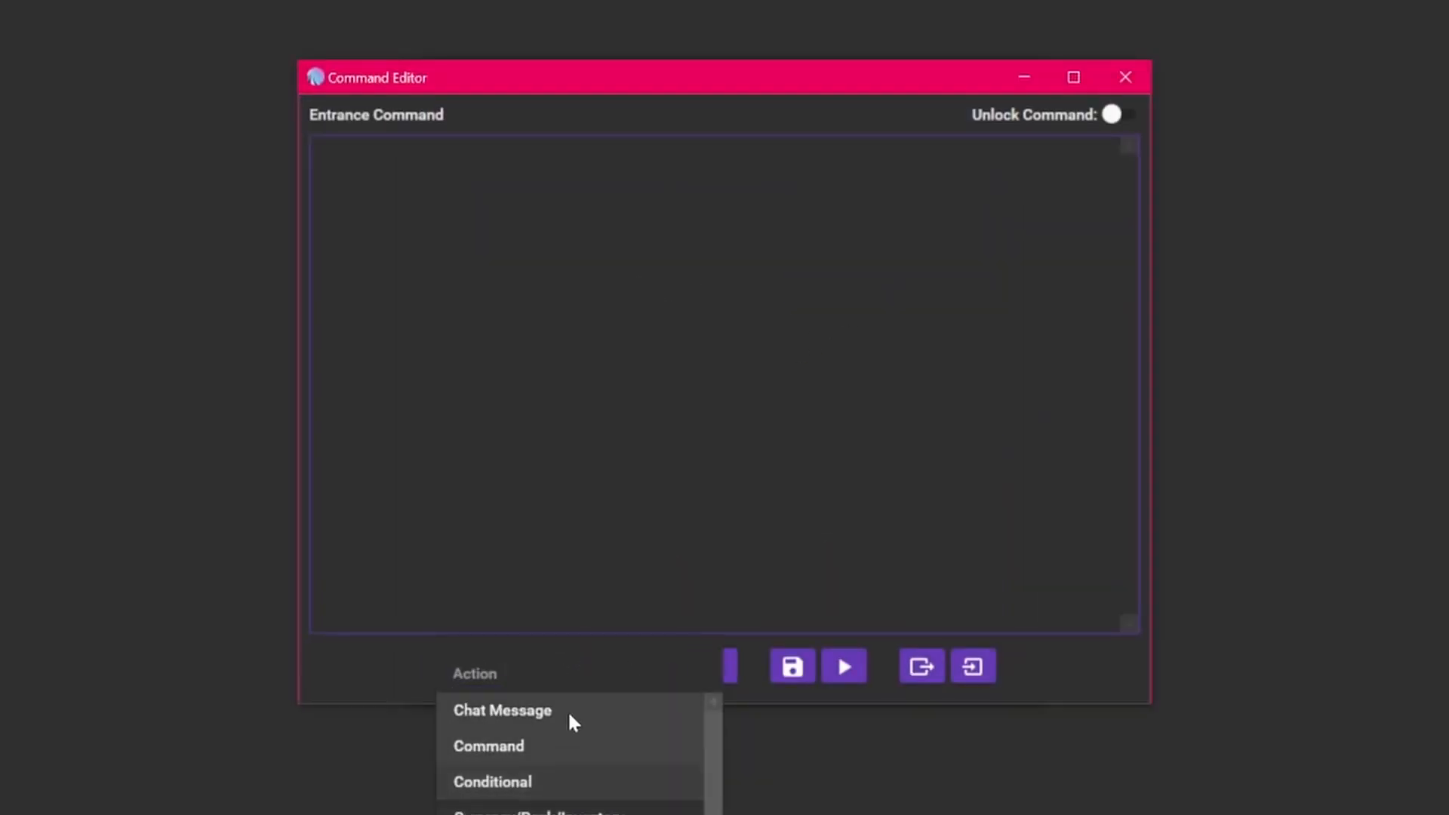
left_click(572, 721)
left_click(713, 668)
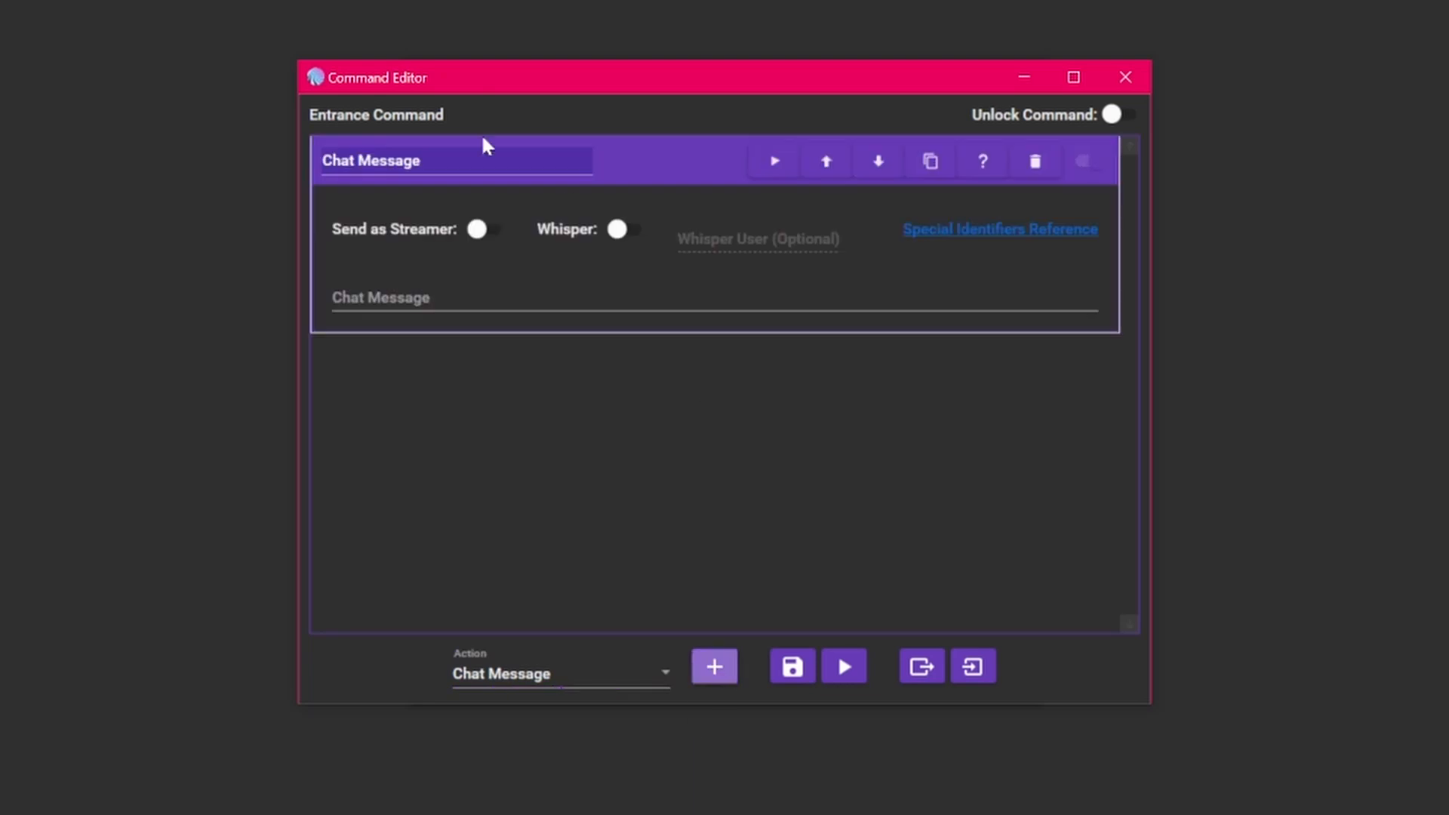
Step: Enable Send as Streamer and enter the viewer's username followed by "the great has walked into the channel lvgLookatmyhair" as the chat message
left_click(501, 236)
left_click(431, 298)
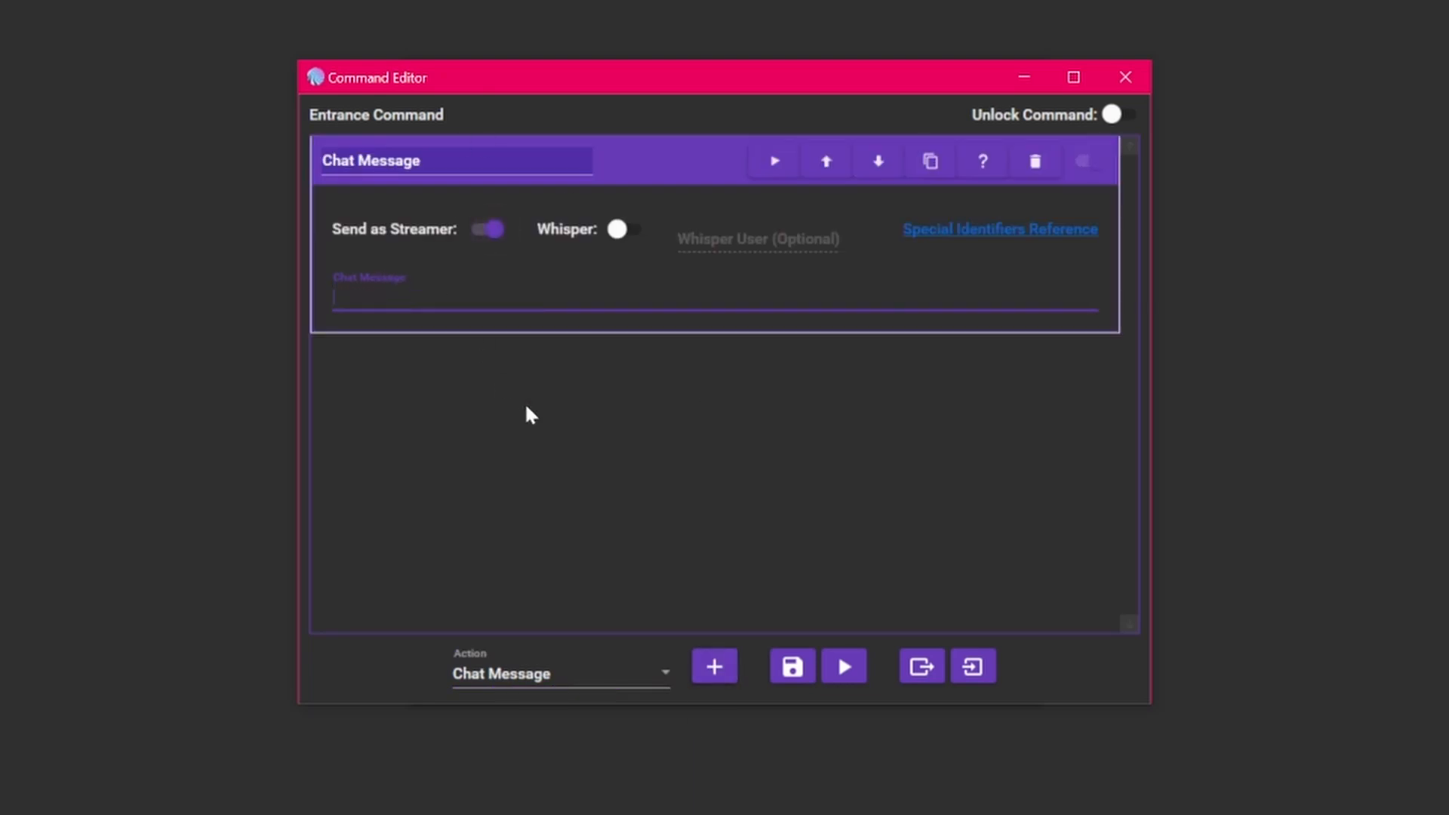
type("Vondarlorus the great ha")
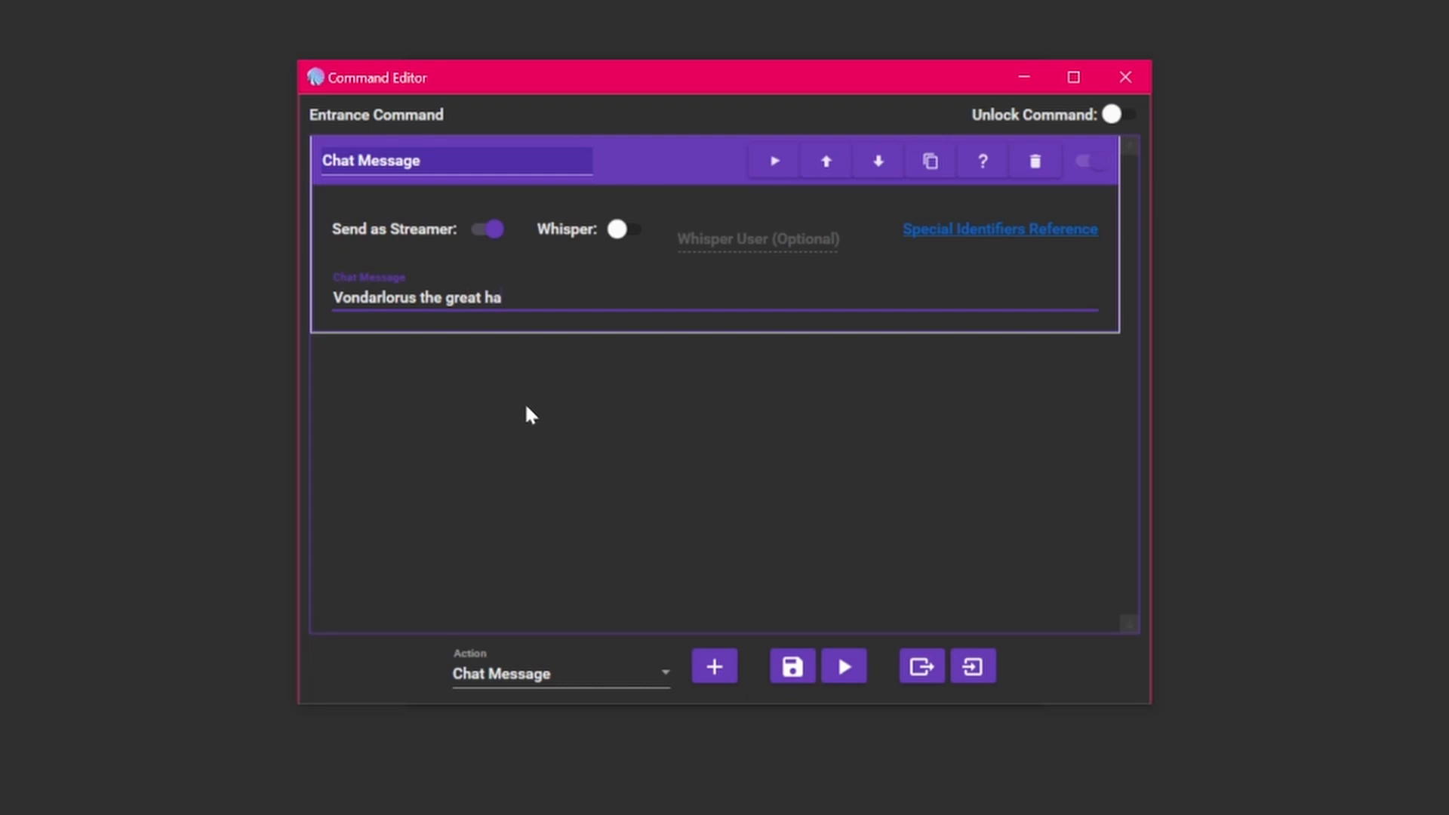
type("s walked into the channel")
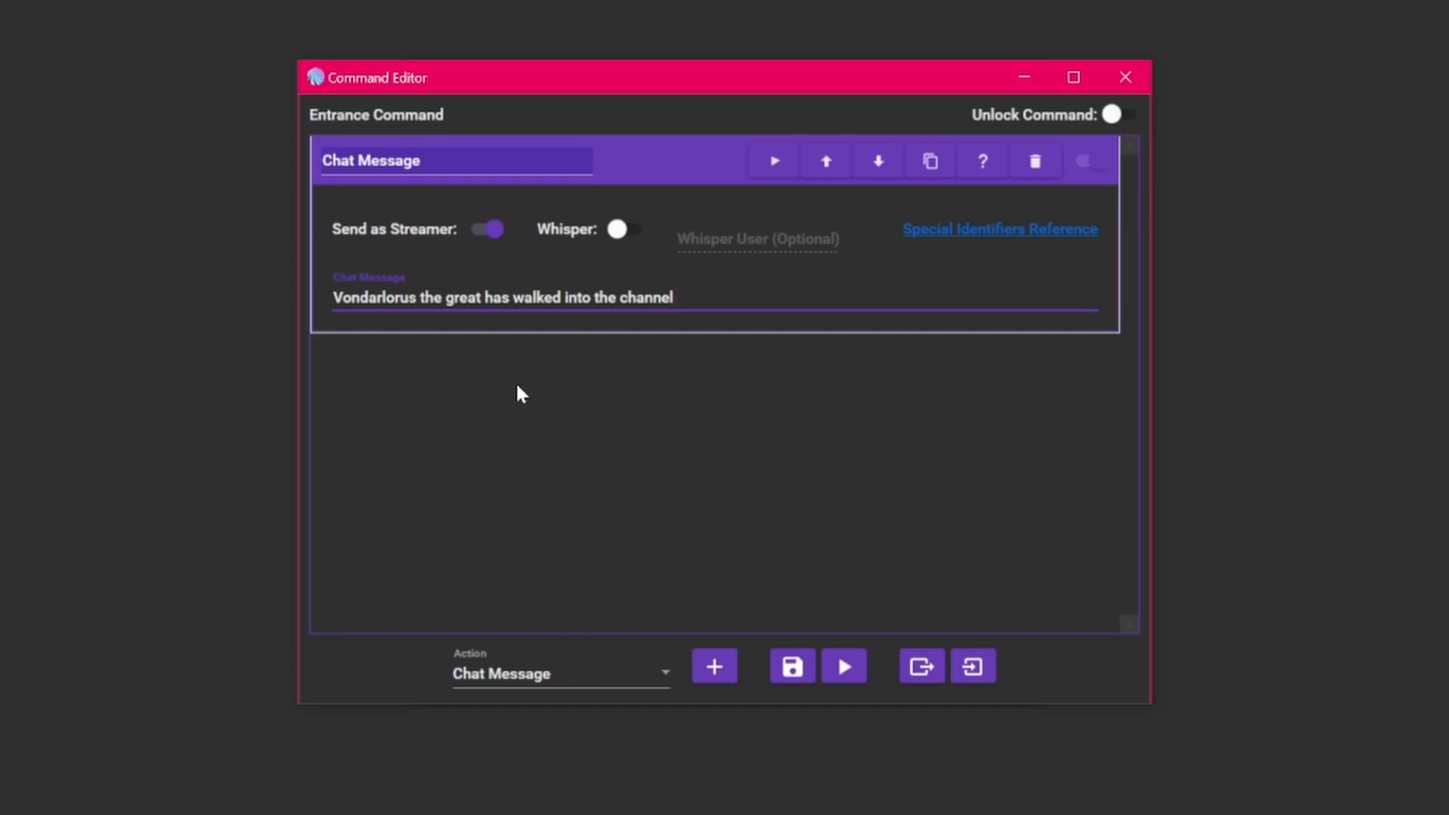
key("alt+Tab")
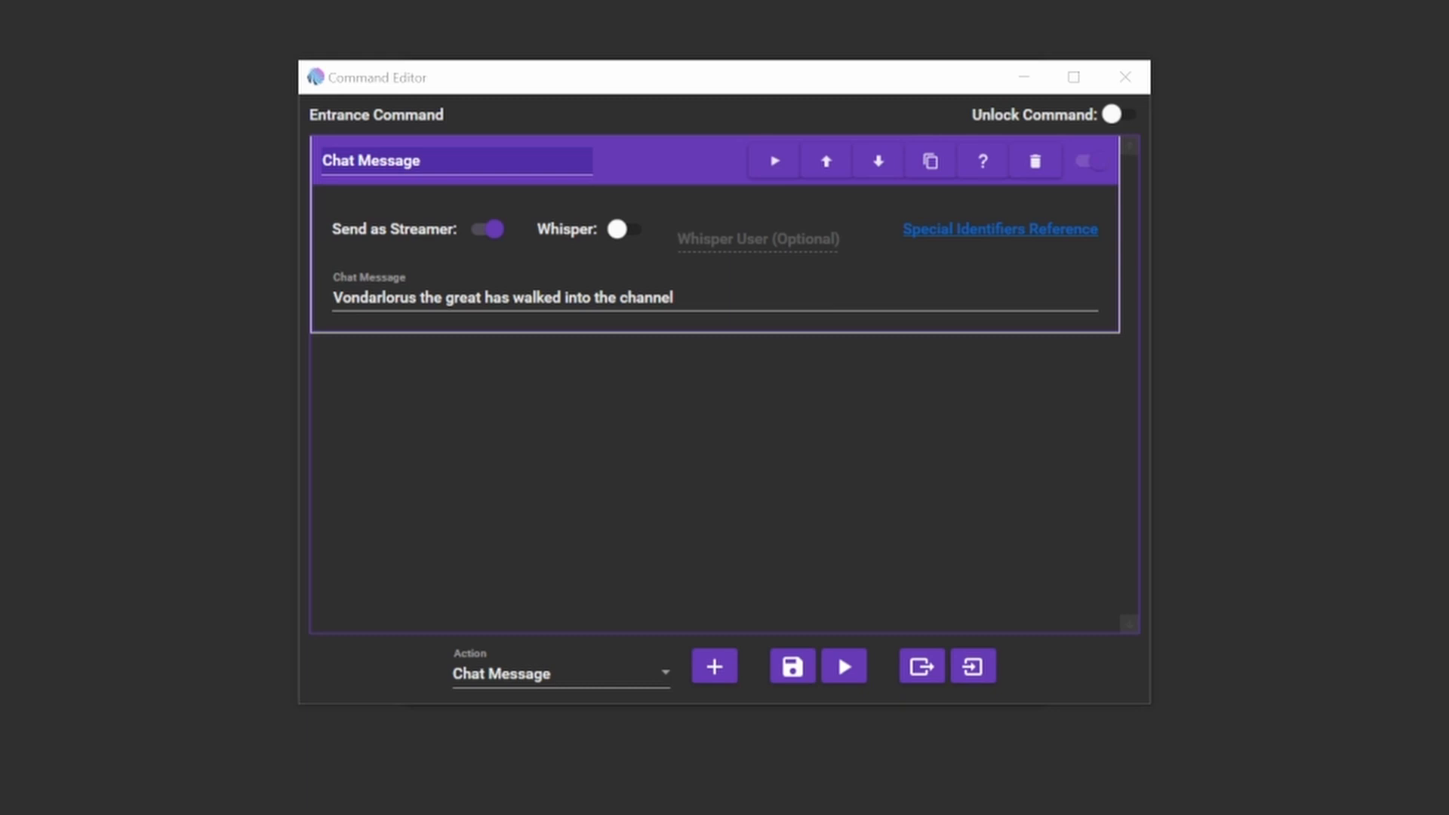
left_click(737, 295)
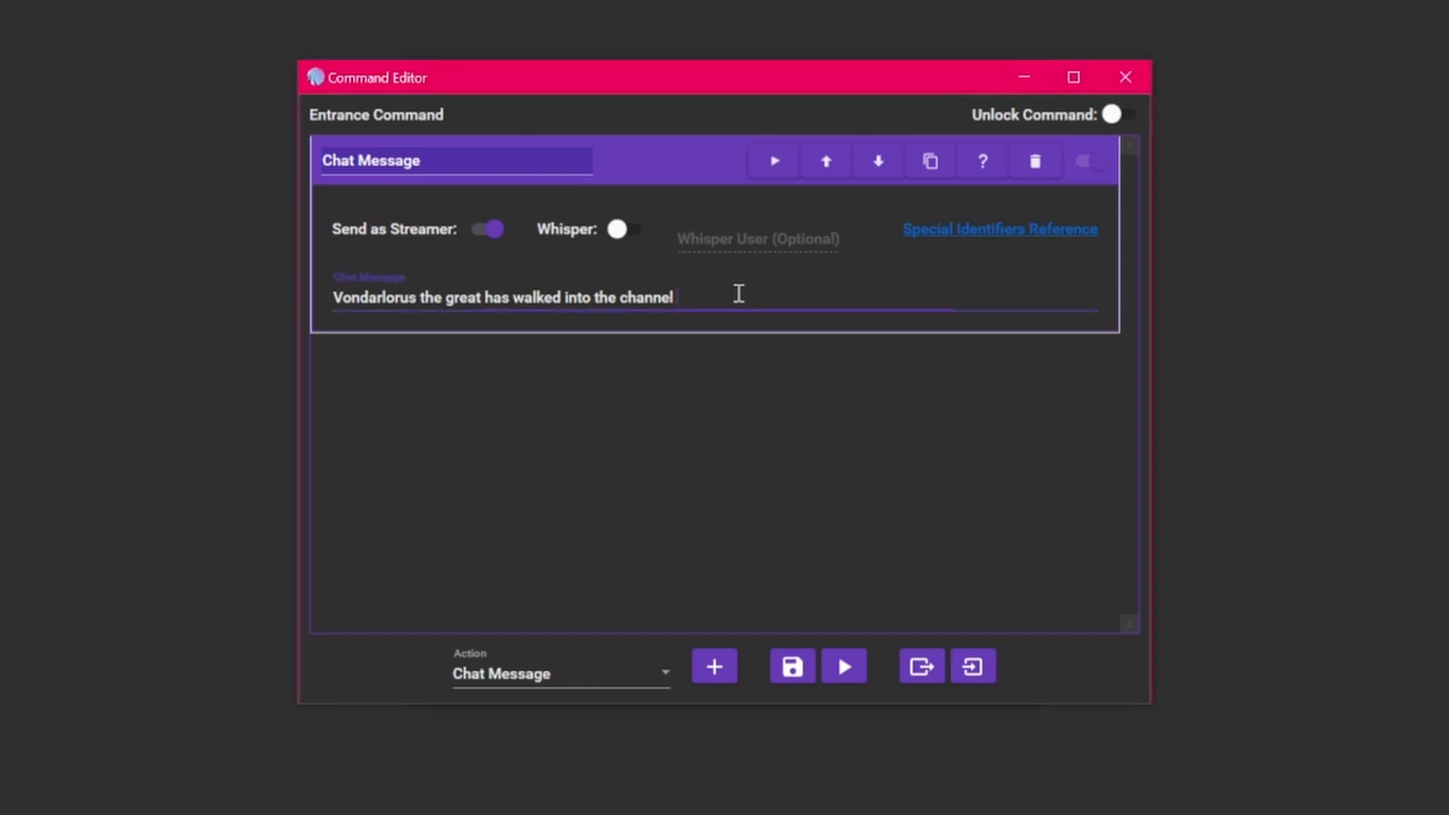
type("lvgLookatmyhair")
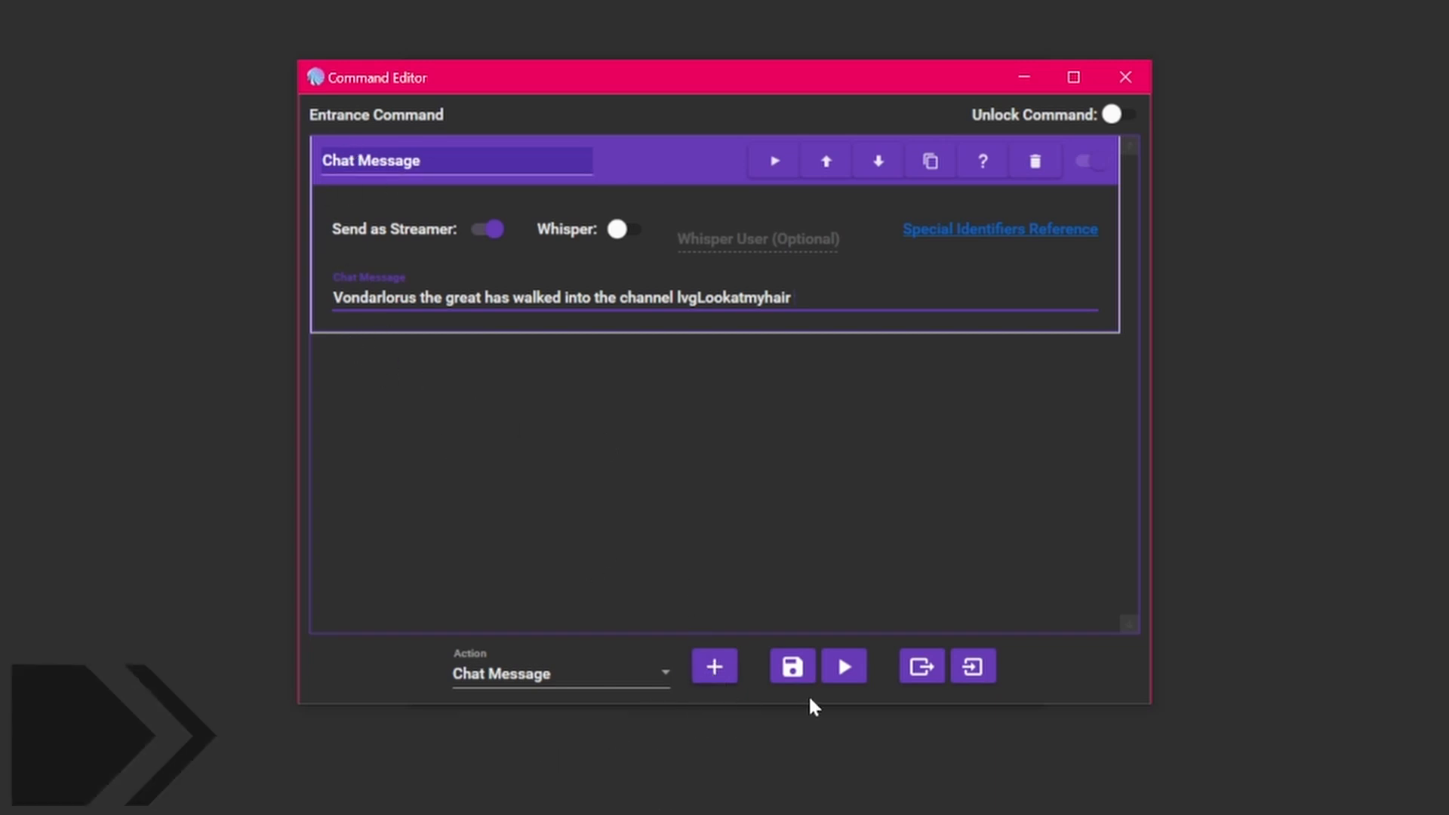
Step: Look through the other available action types, save the entrance command and close the viewer's record
left_click(631, 674)
scroll(589, 755, "down", 5)
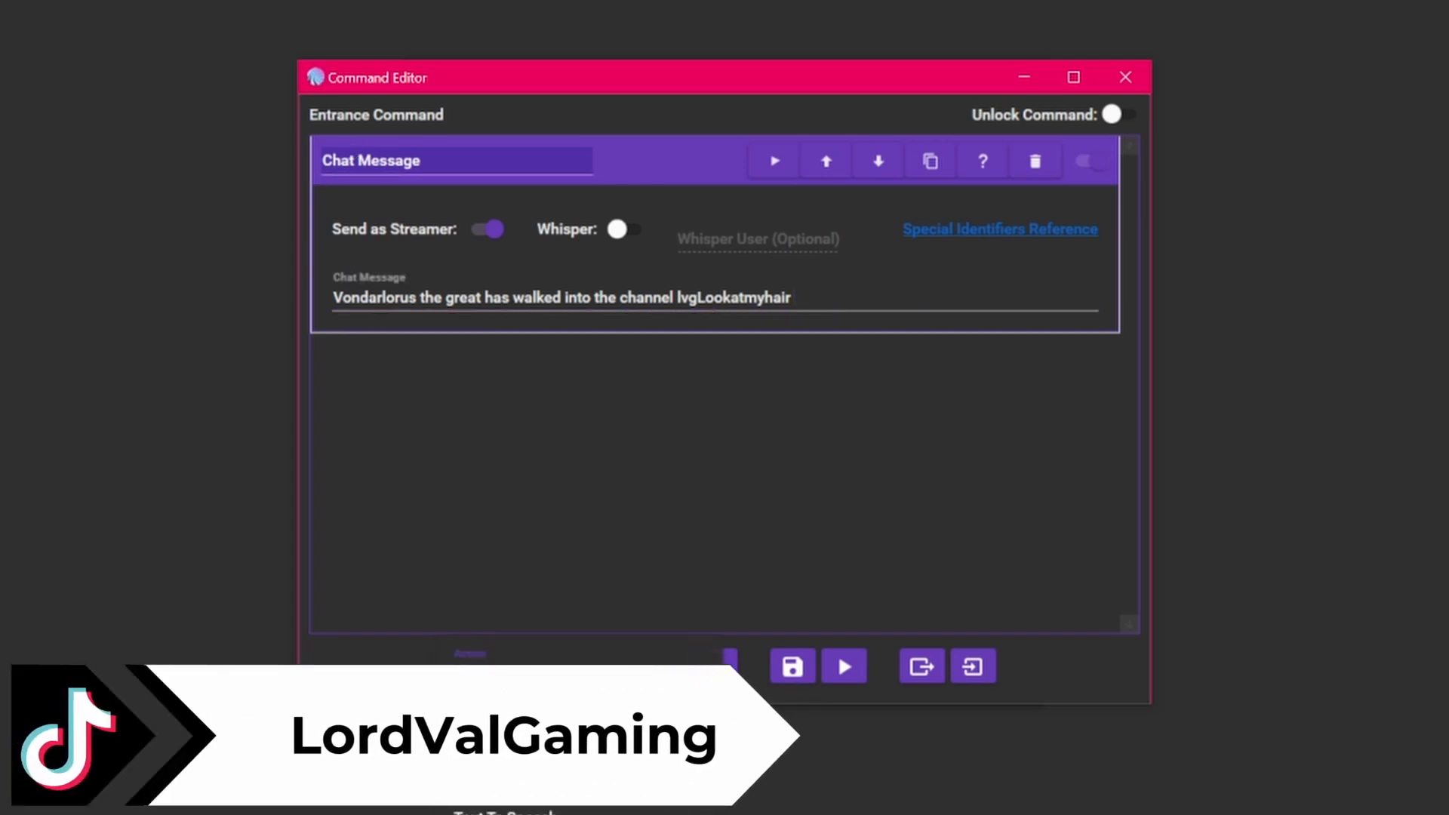
scroll(589, 755, "up", 5)
left_click(716, 585)
left_click(793, 668)
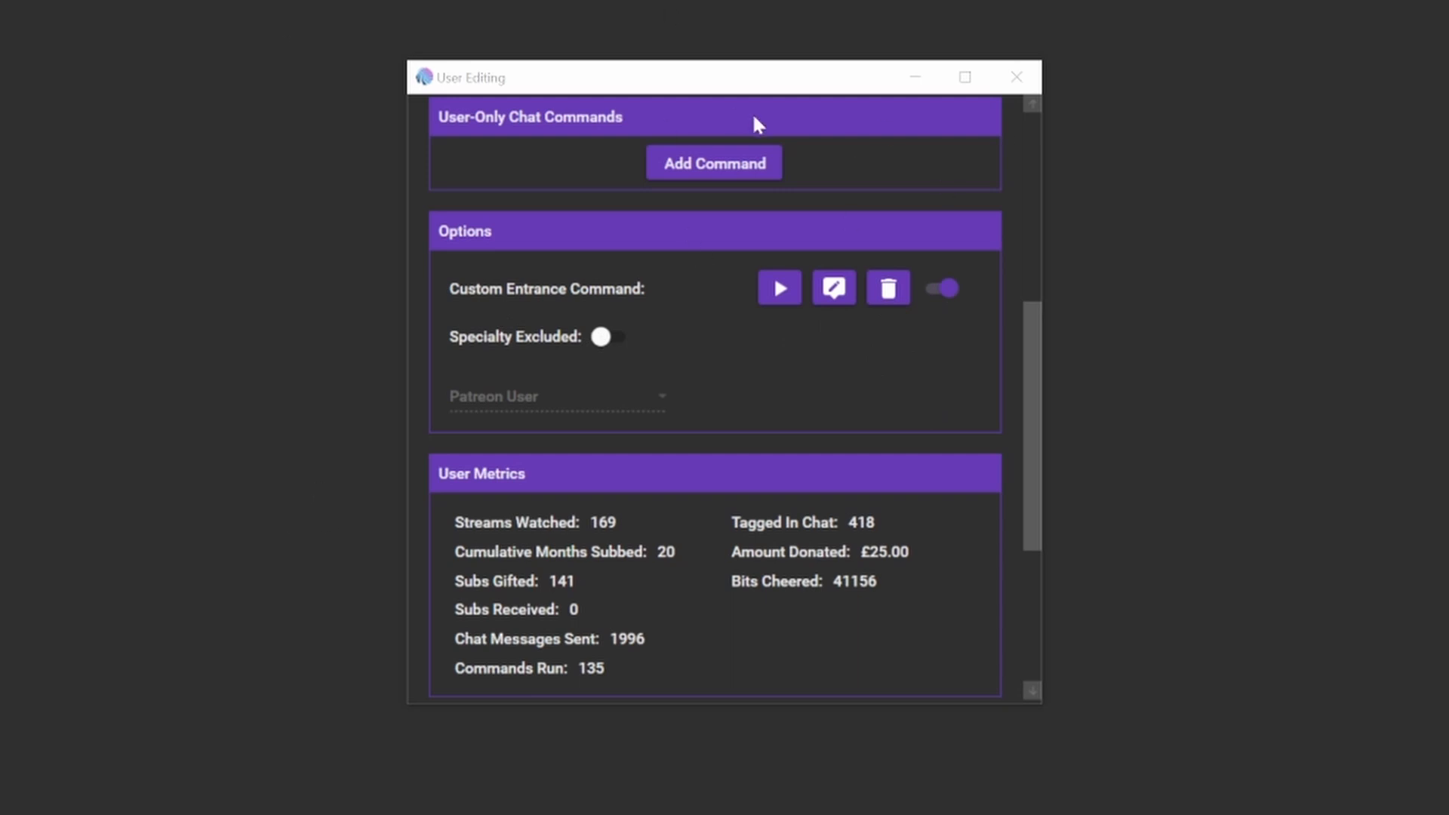
left_click(715, 61)
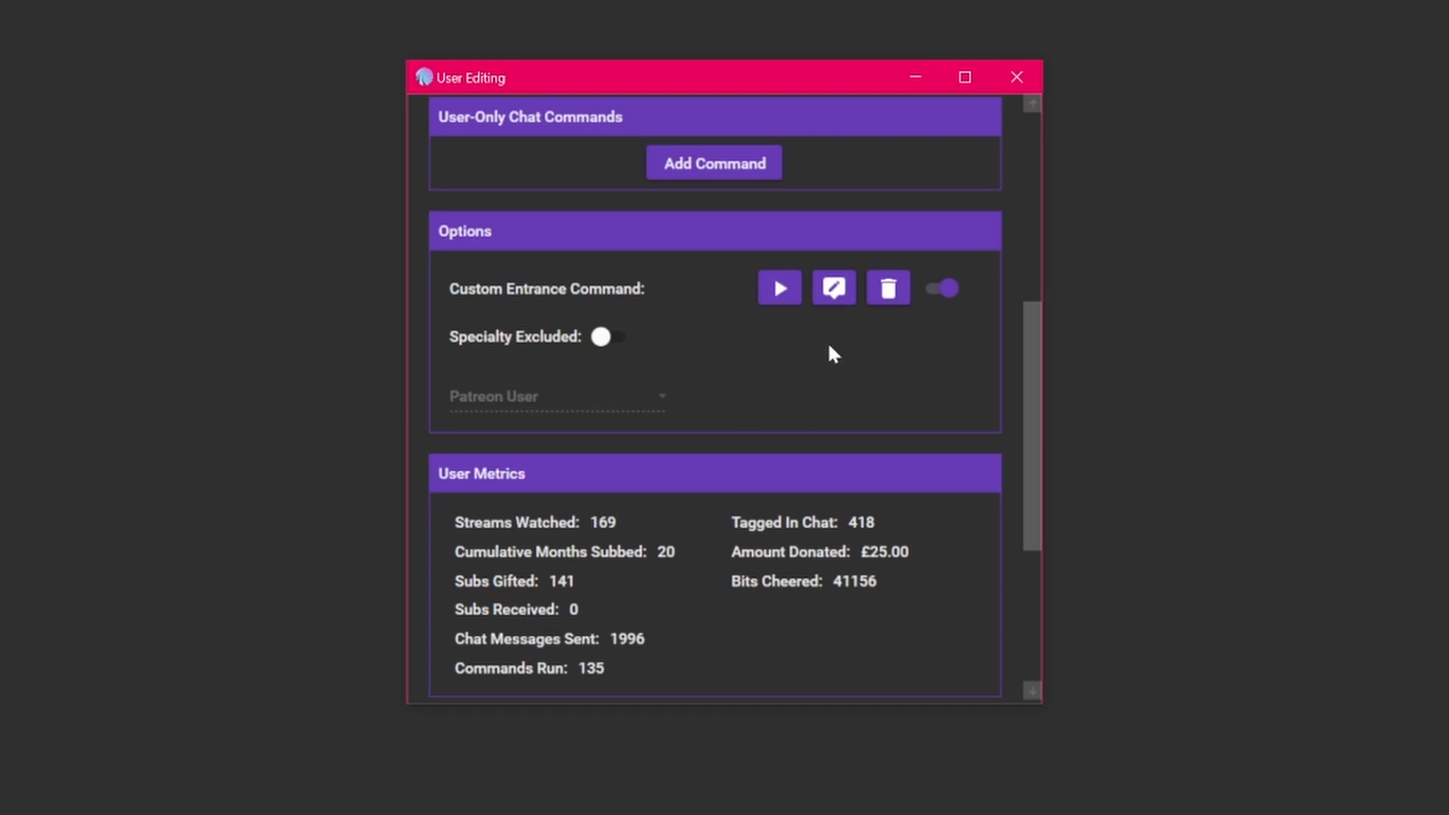
left_click(1015, 77)
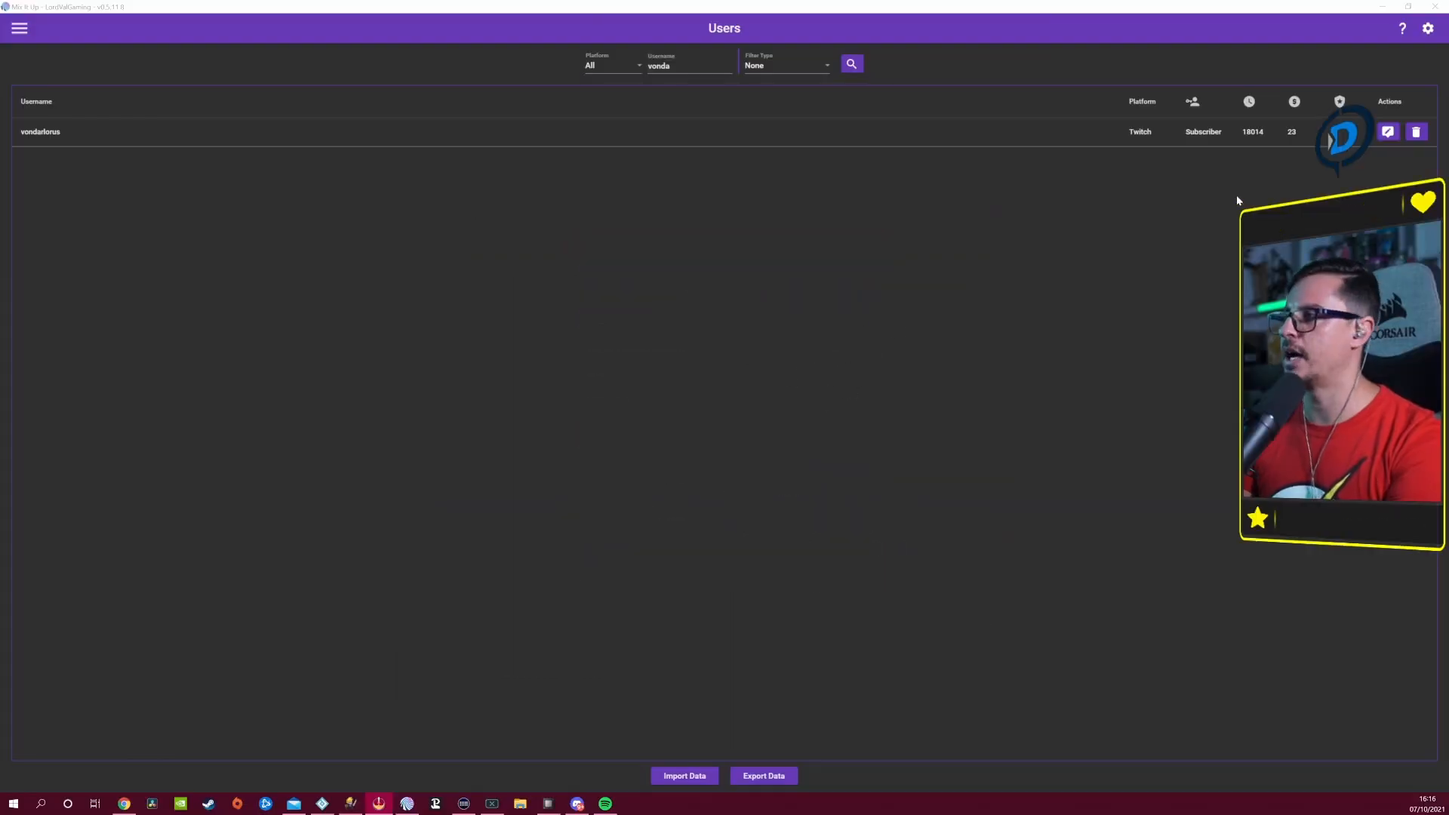
Step: Go to the Currency/Rank/Inventory section and examine the item list, shop and trade settings of a new inventory without saving it
left_click(19, 28)
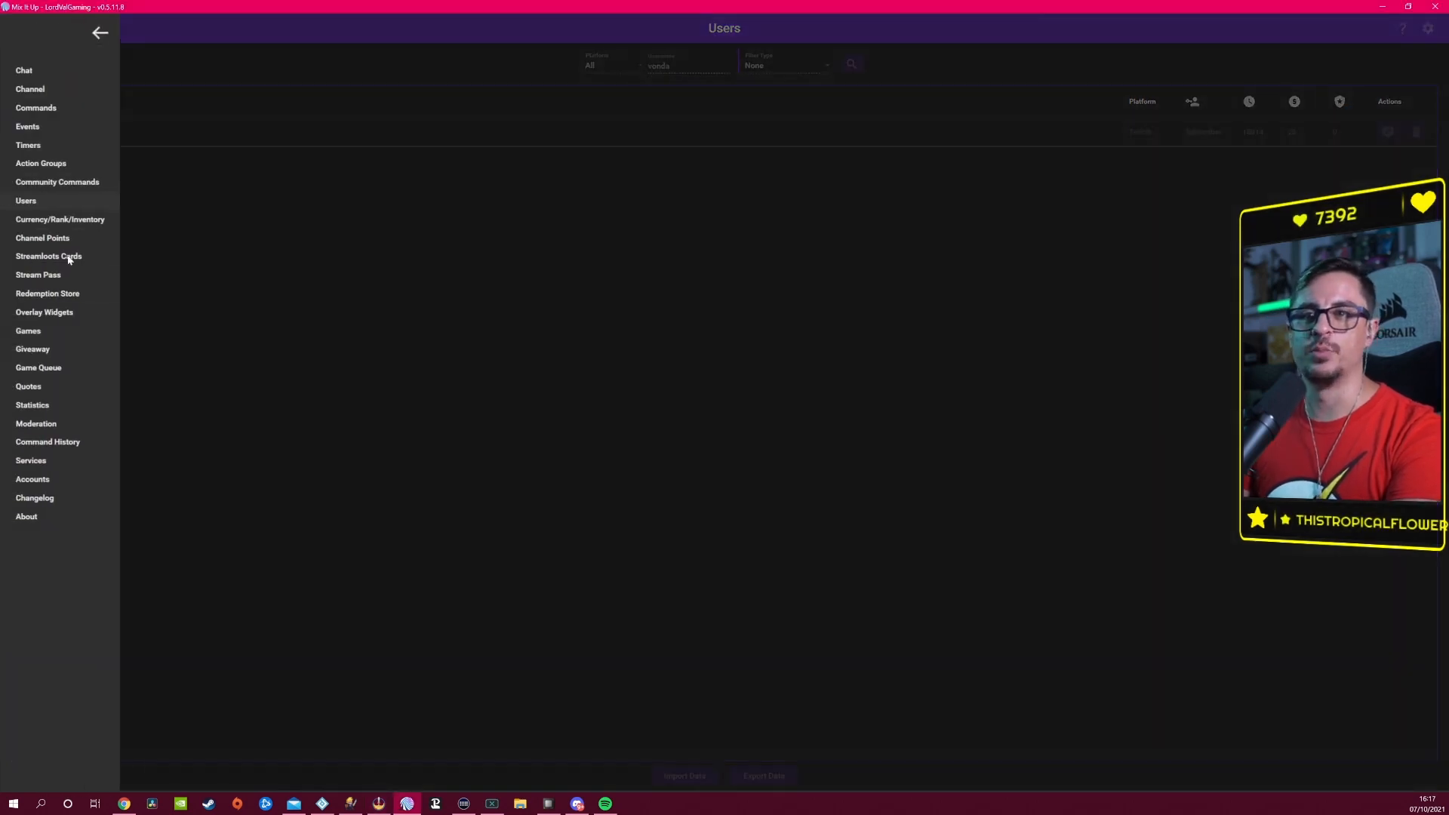
left_click(90, 219)
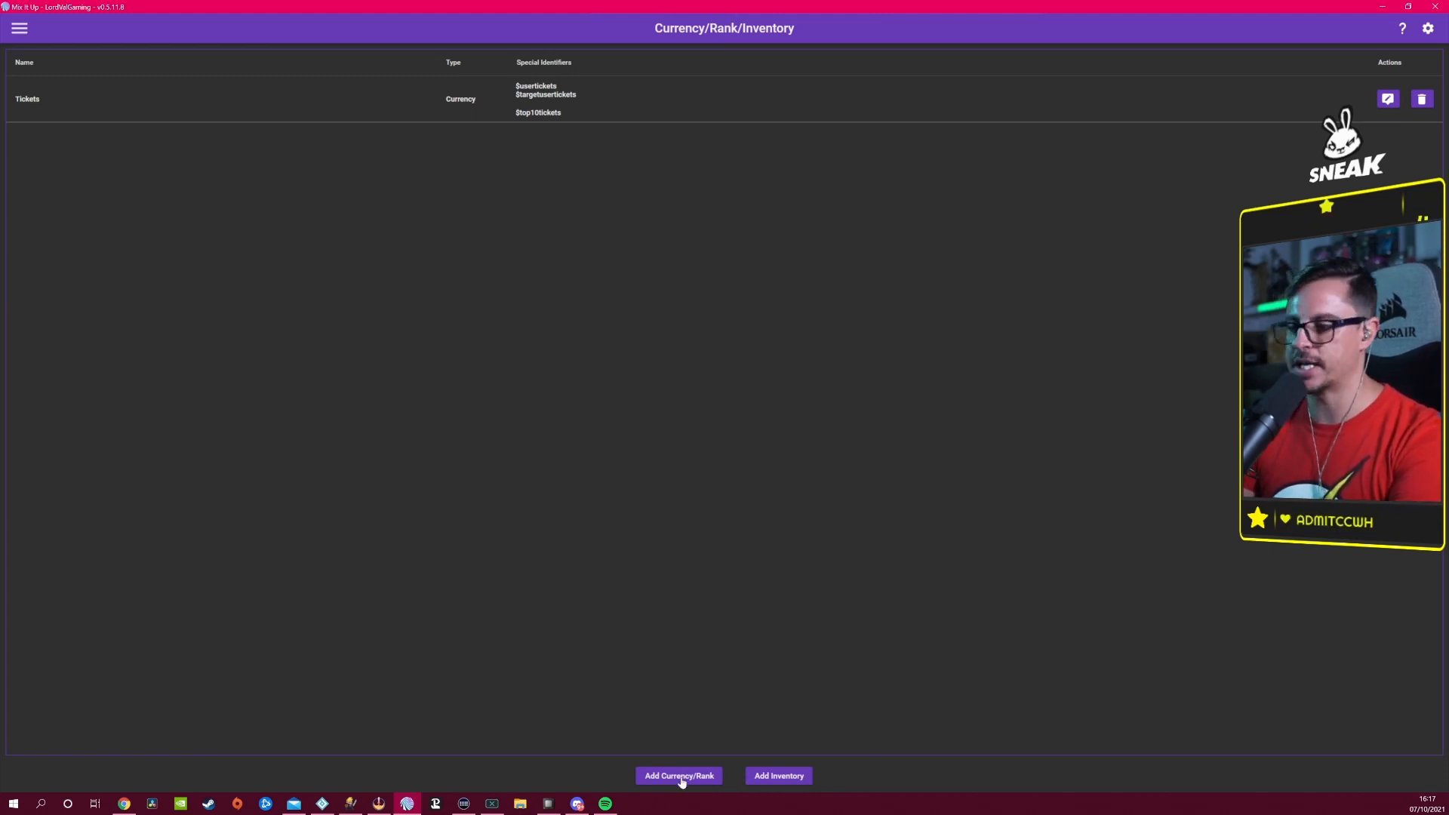
left_click(786, 775)
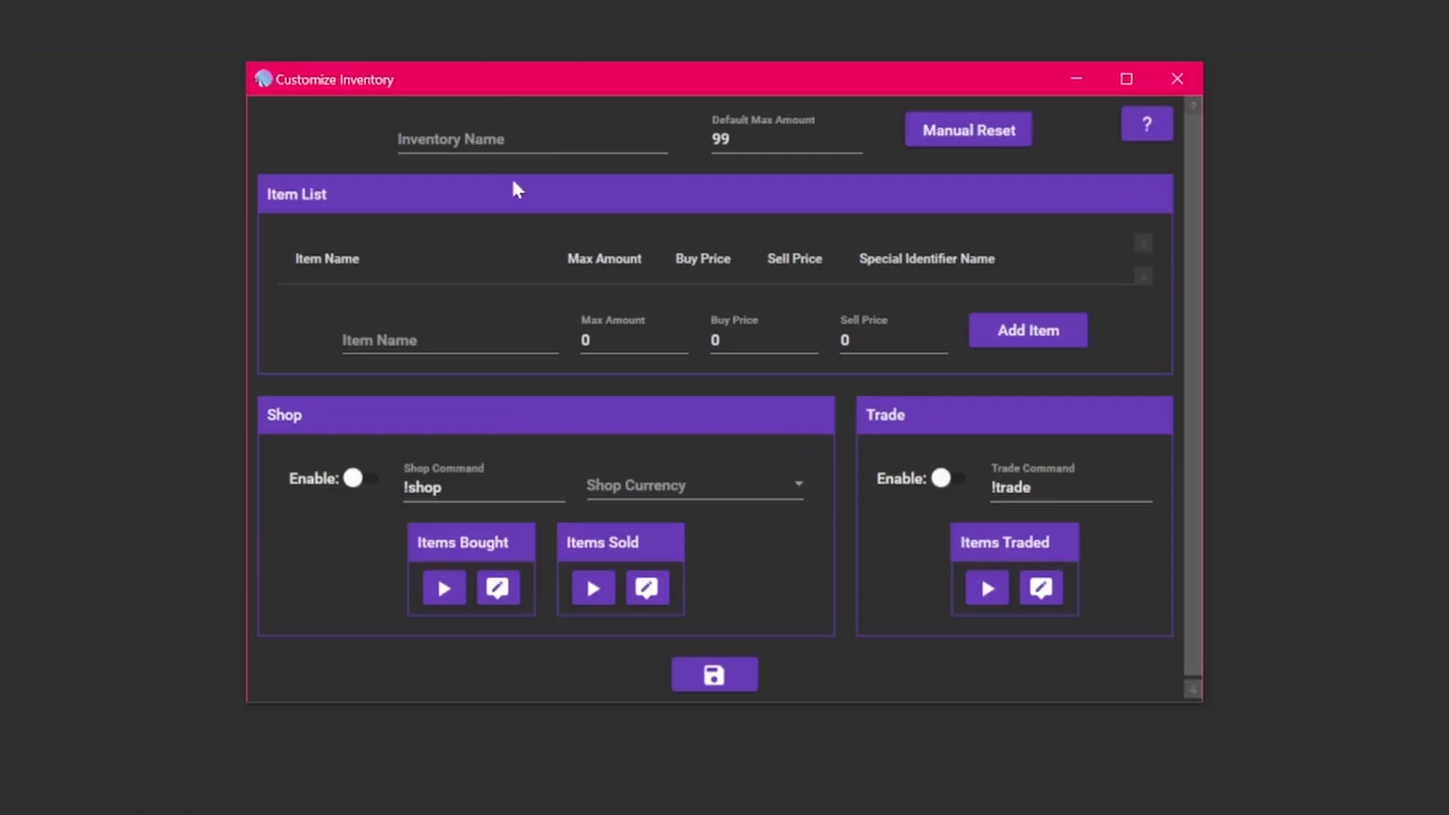
left_click(1176, 79)
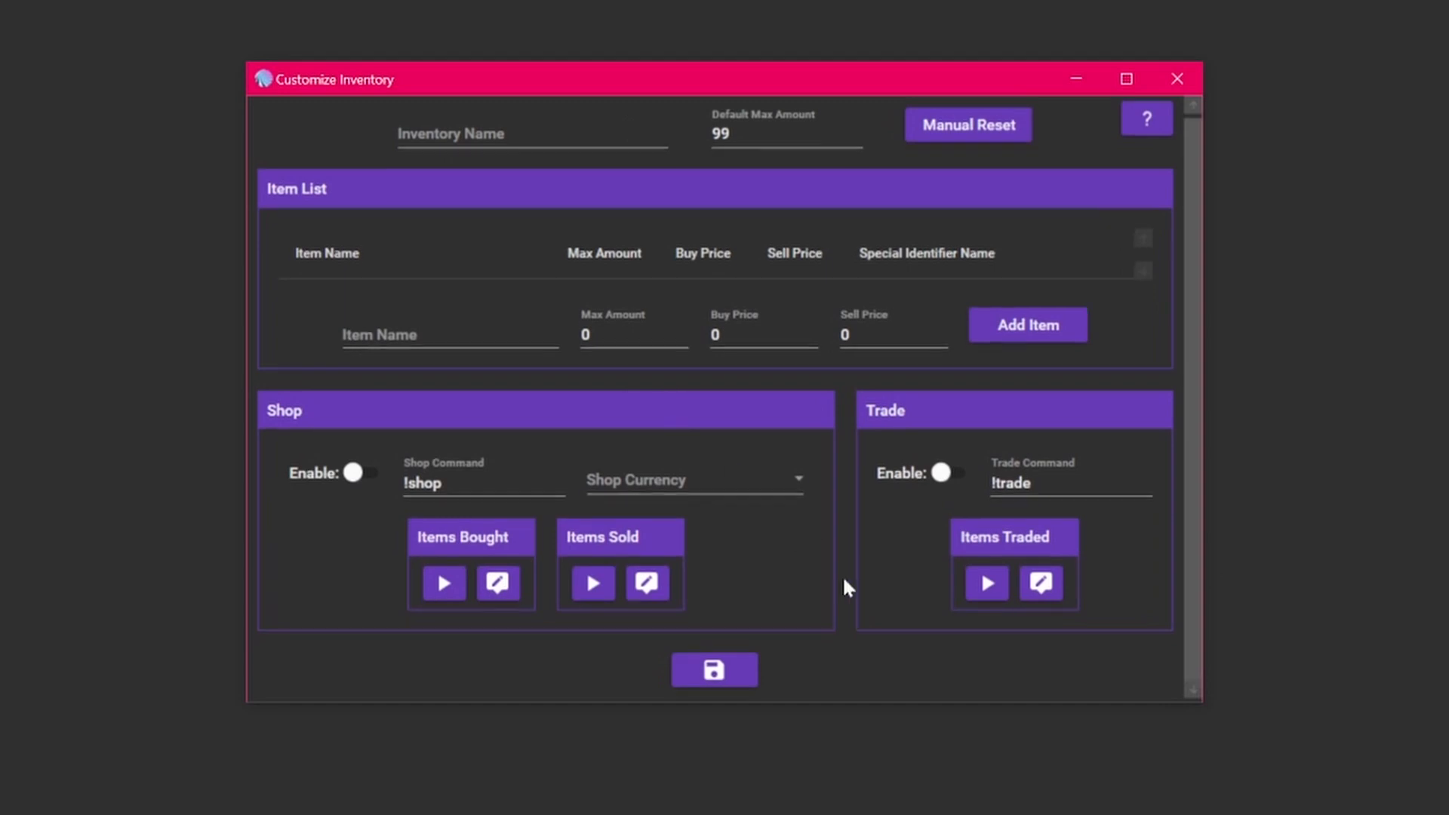
scroll(310, 599, "up", 1)
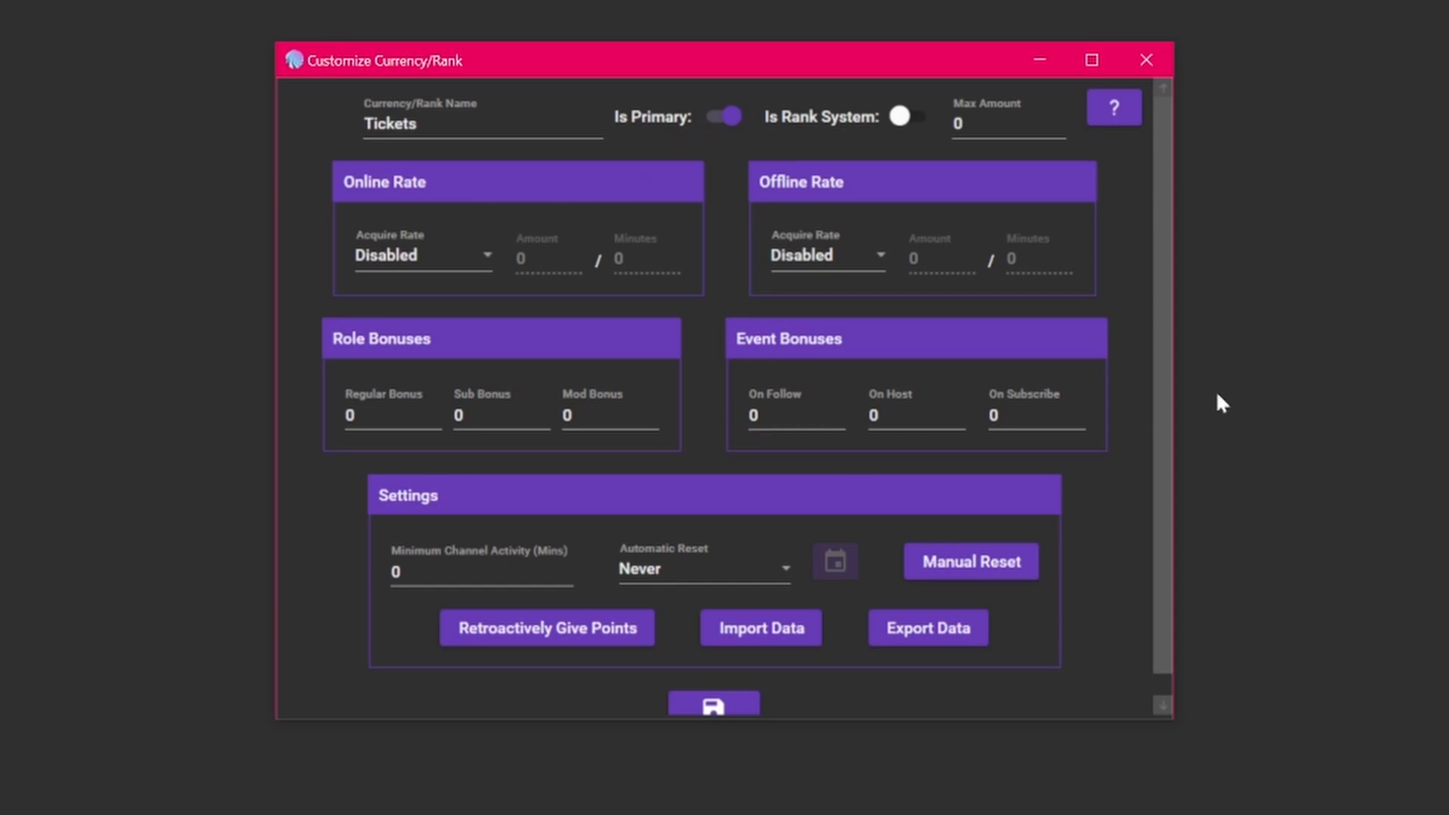
Step: Review the Tickets currency's acquire rates, role and event bonuses and reset settings, leaving them unsaved
scroll(1155, 168, "down", 1)
scroll(1149, 169, "up", 1)
scroll(1162, 224, "down", 1)
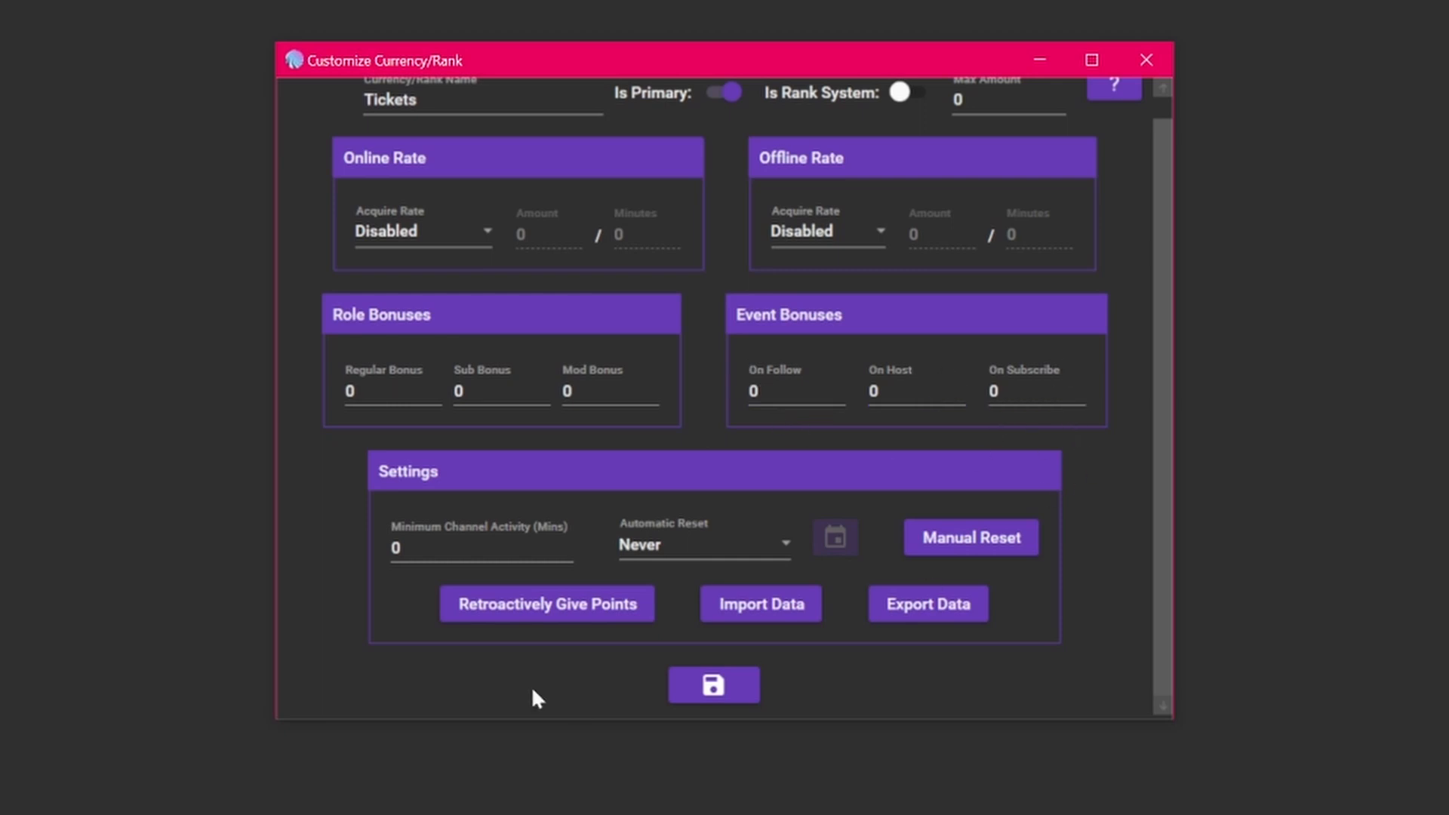
left_click_drag(1162, 491, 1162, 464)
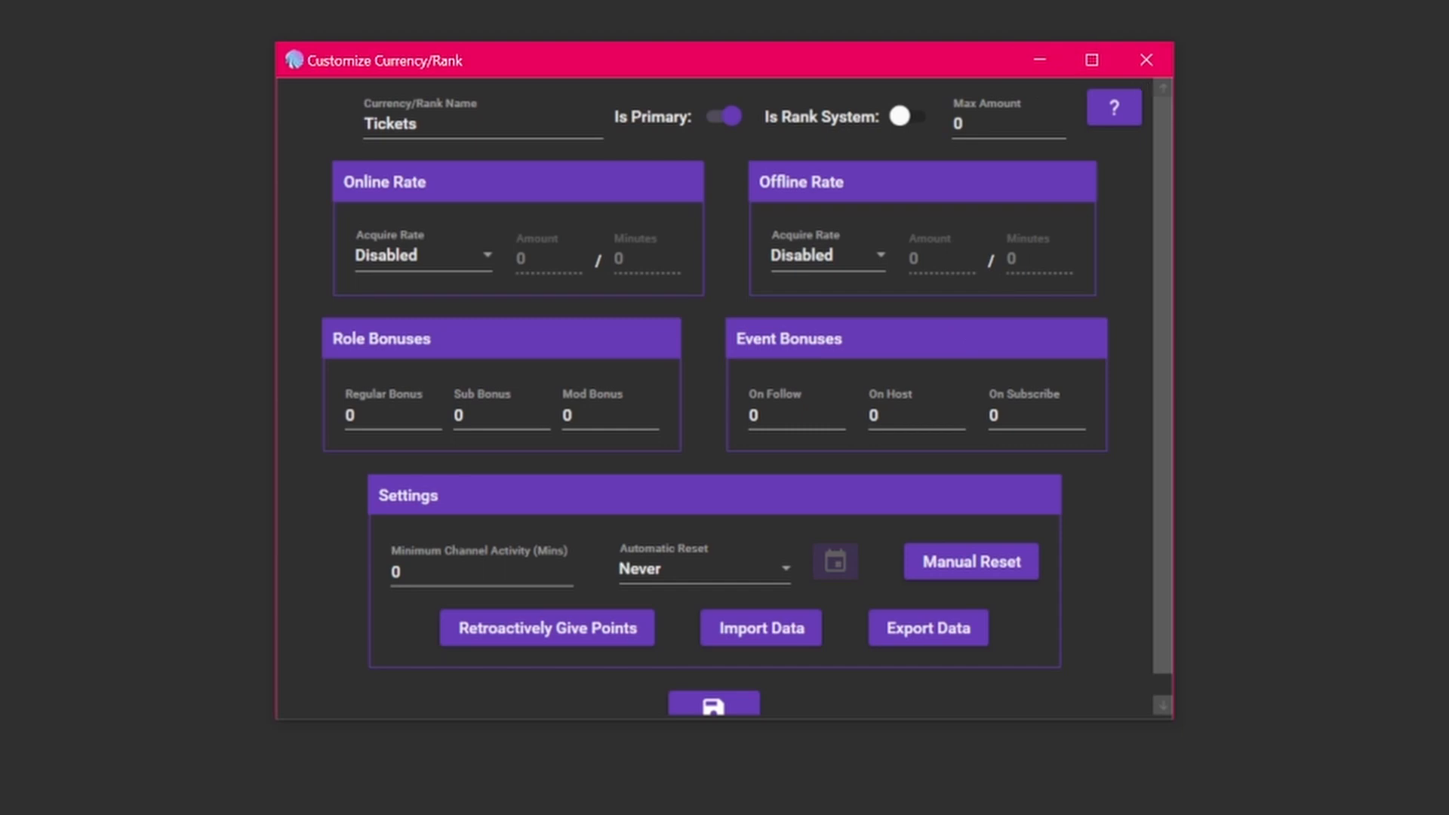
left_click(1153, 60)
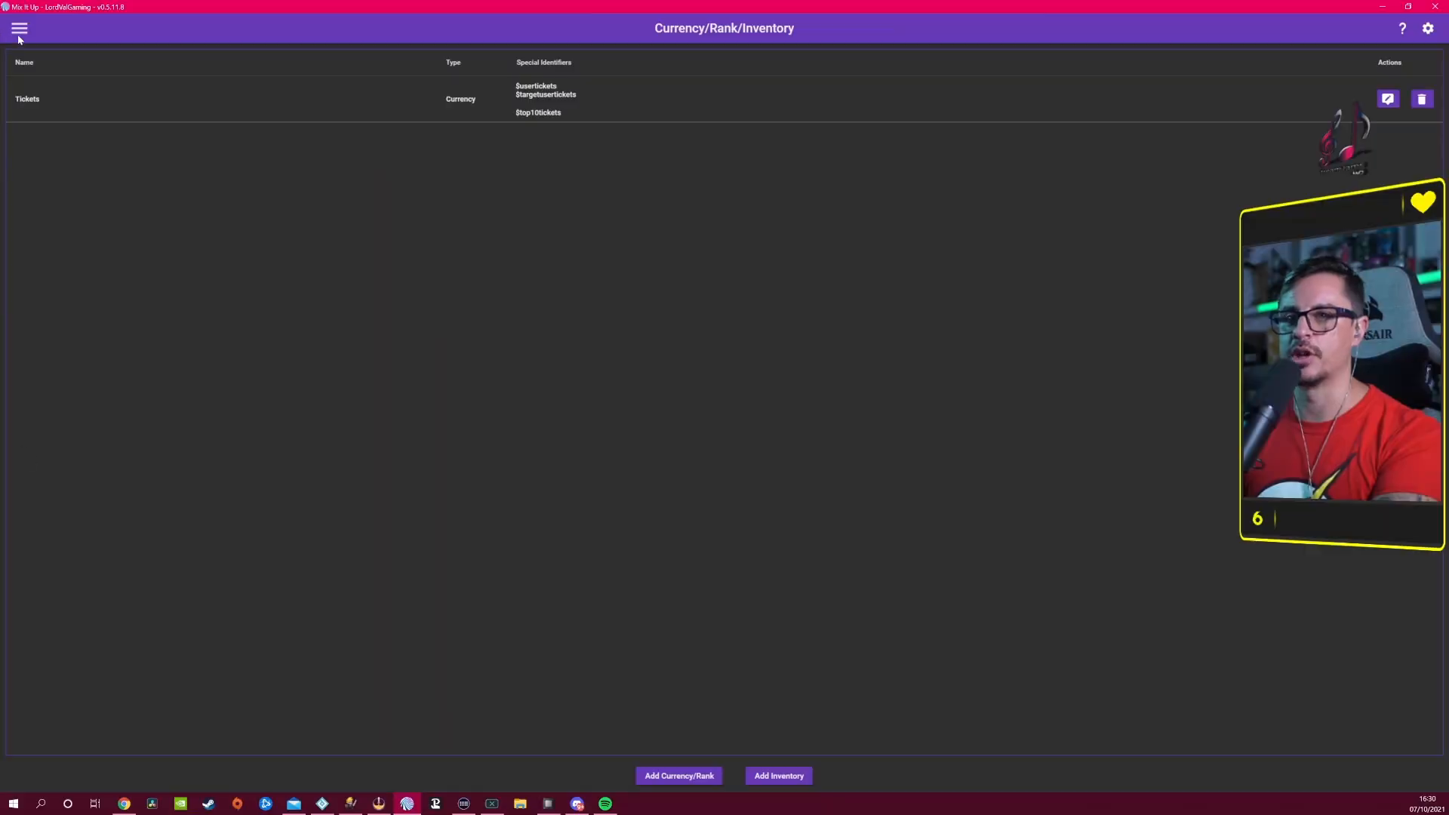
Step: Open the Channel Points section and look over the list of reward commands
left_click(19, 29)
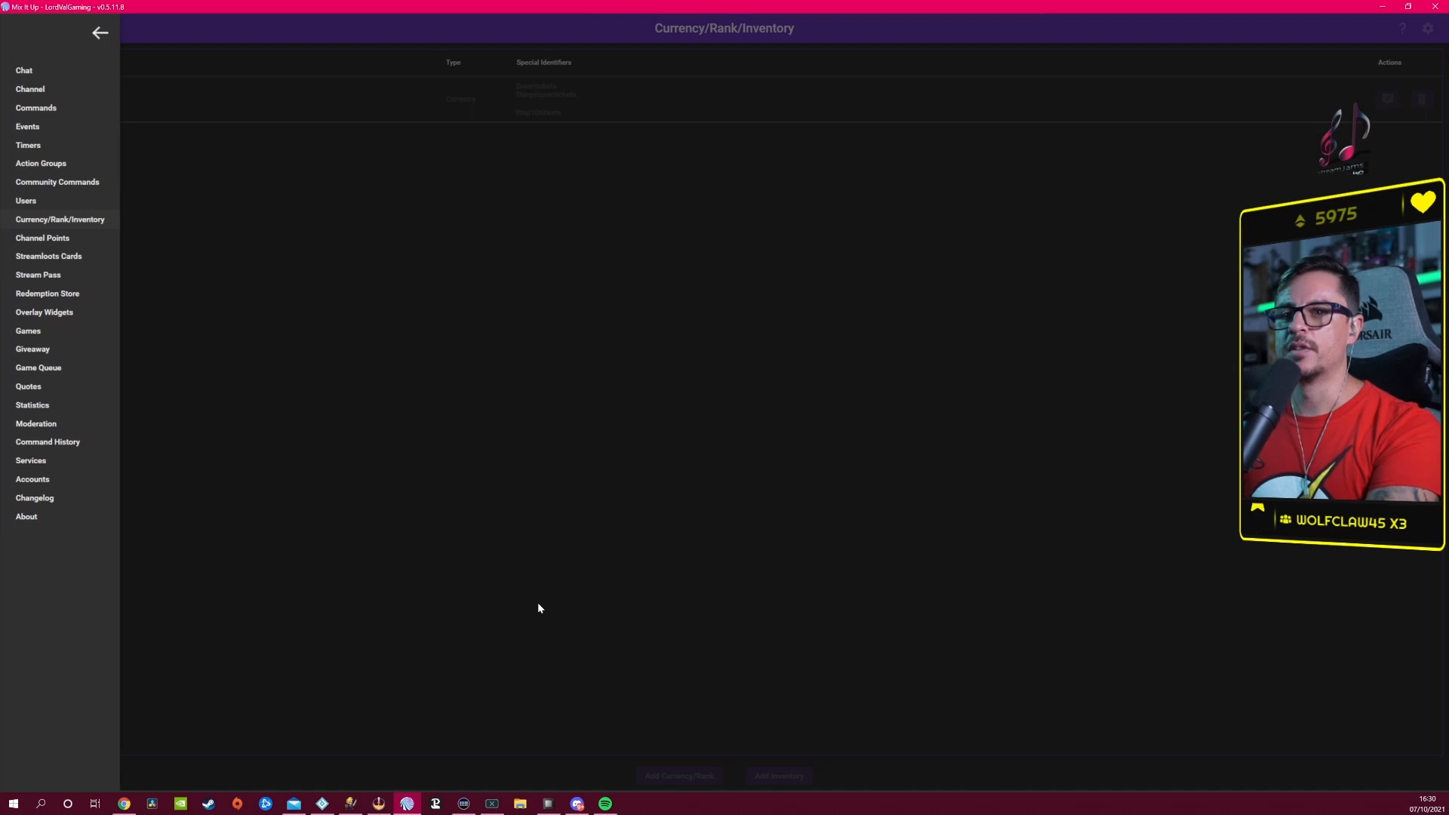
left_click(63, 243)
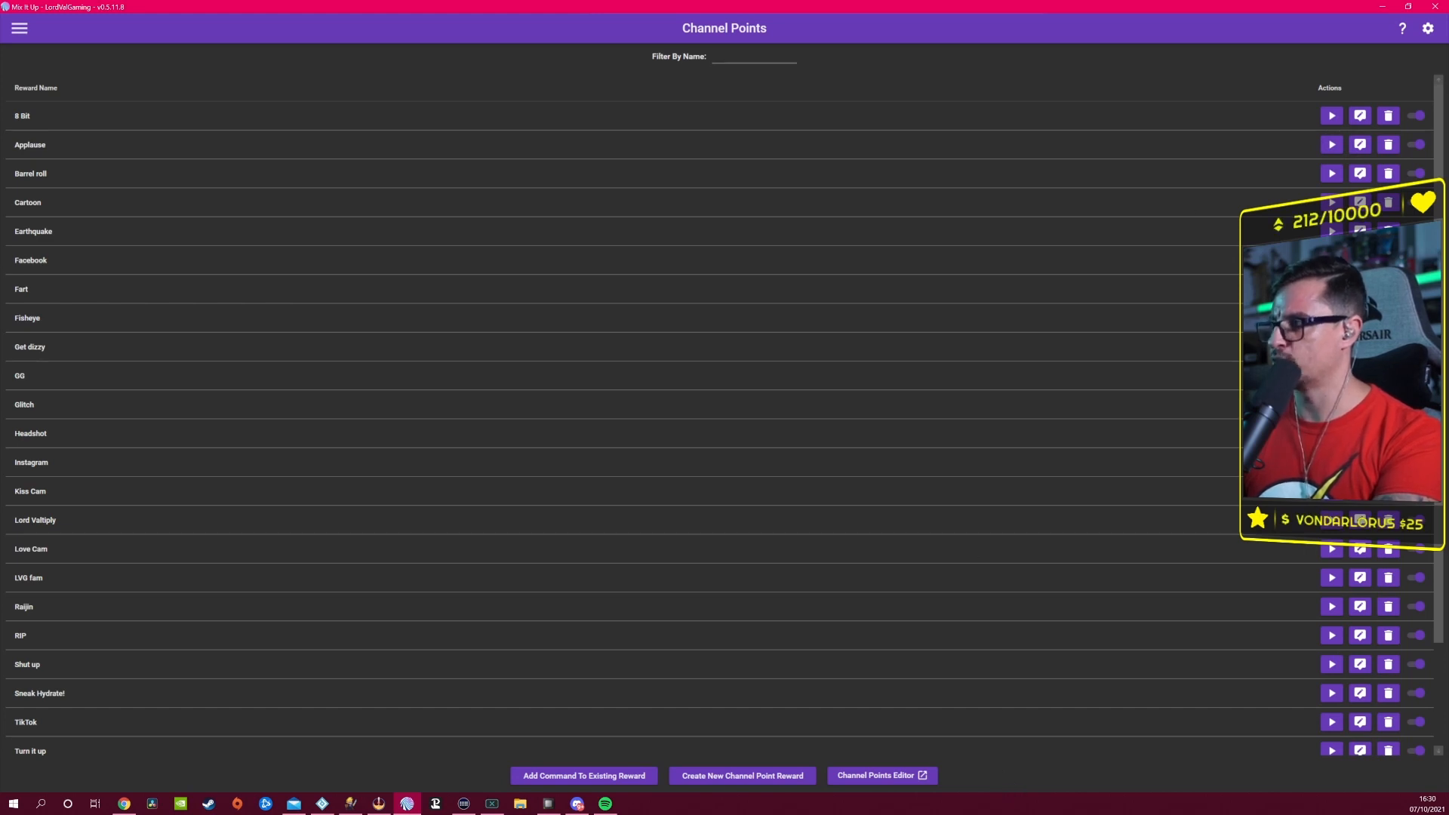
mouse_move(1439, 147)
left_mouse_down()
mouse_move(1439, 257)
mouse_move(1439, 143)
left_mouse_up()
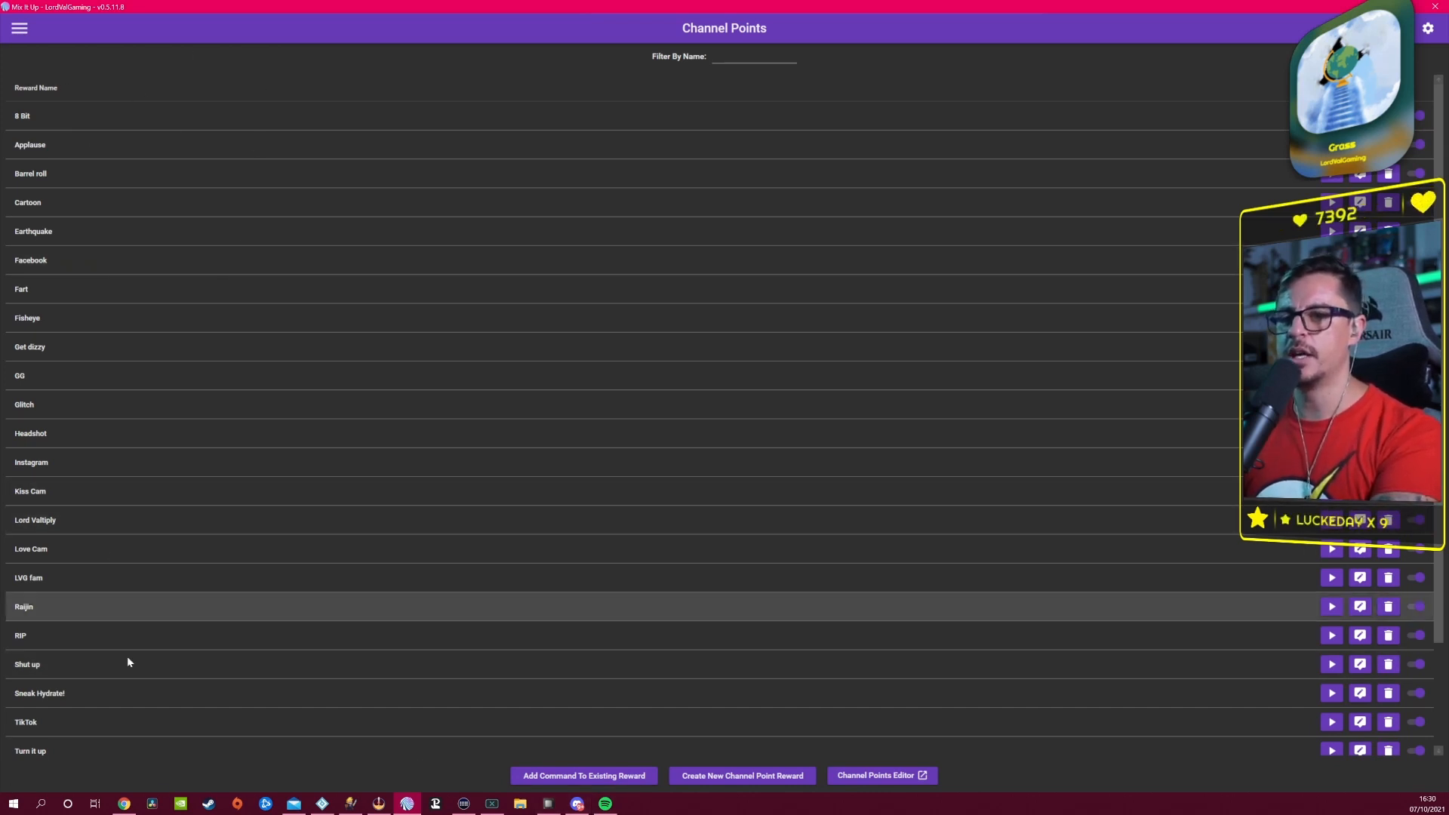
Step: Start a command for an existing channel point reward and look through the available reward names and action types
left_click(589, 782)
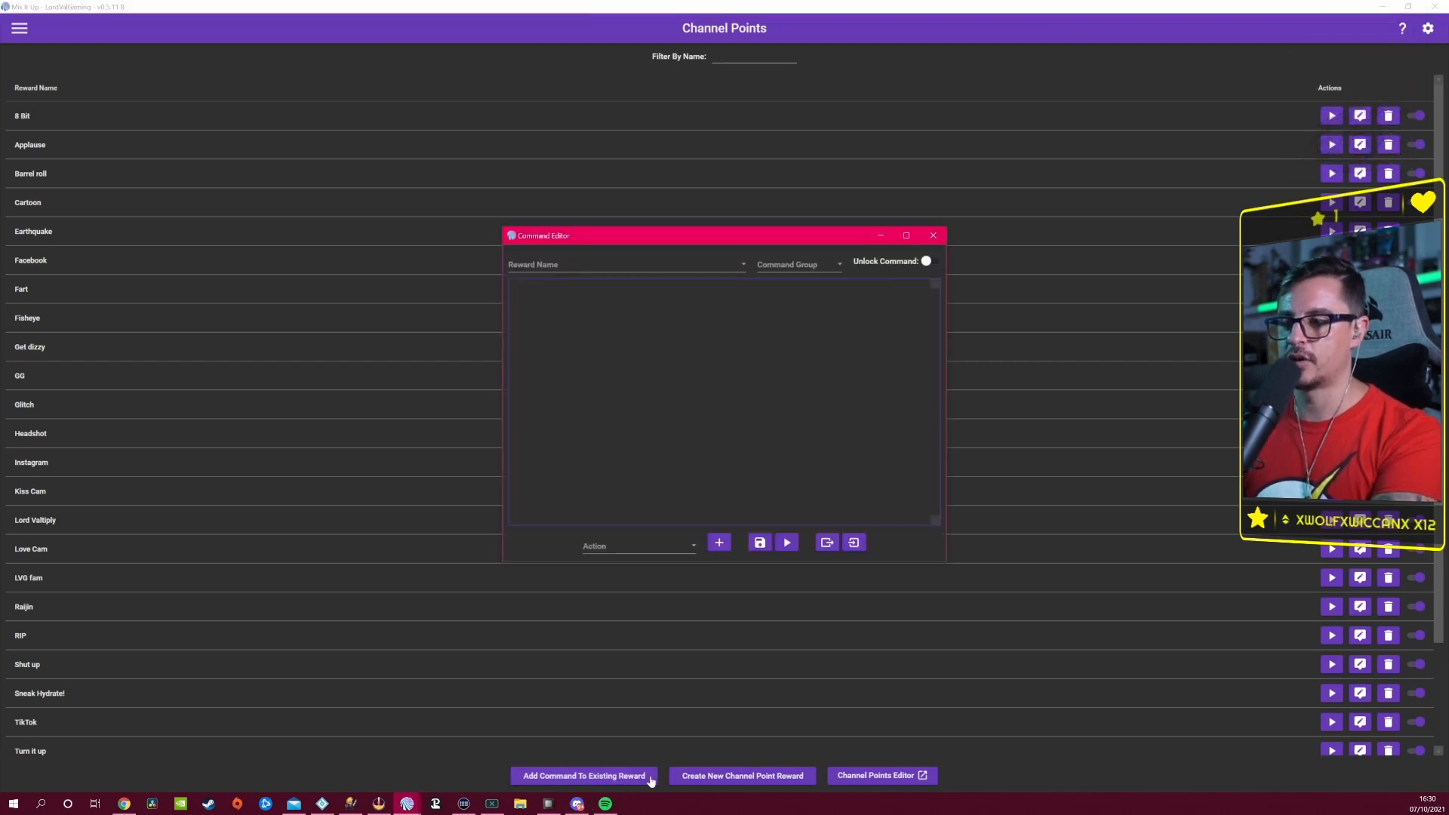
left_click_drag(648, 234, 622, 170)
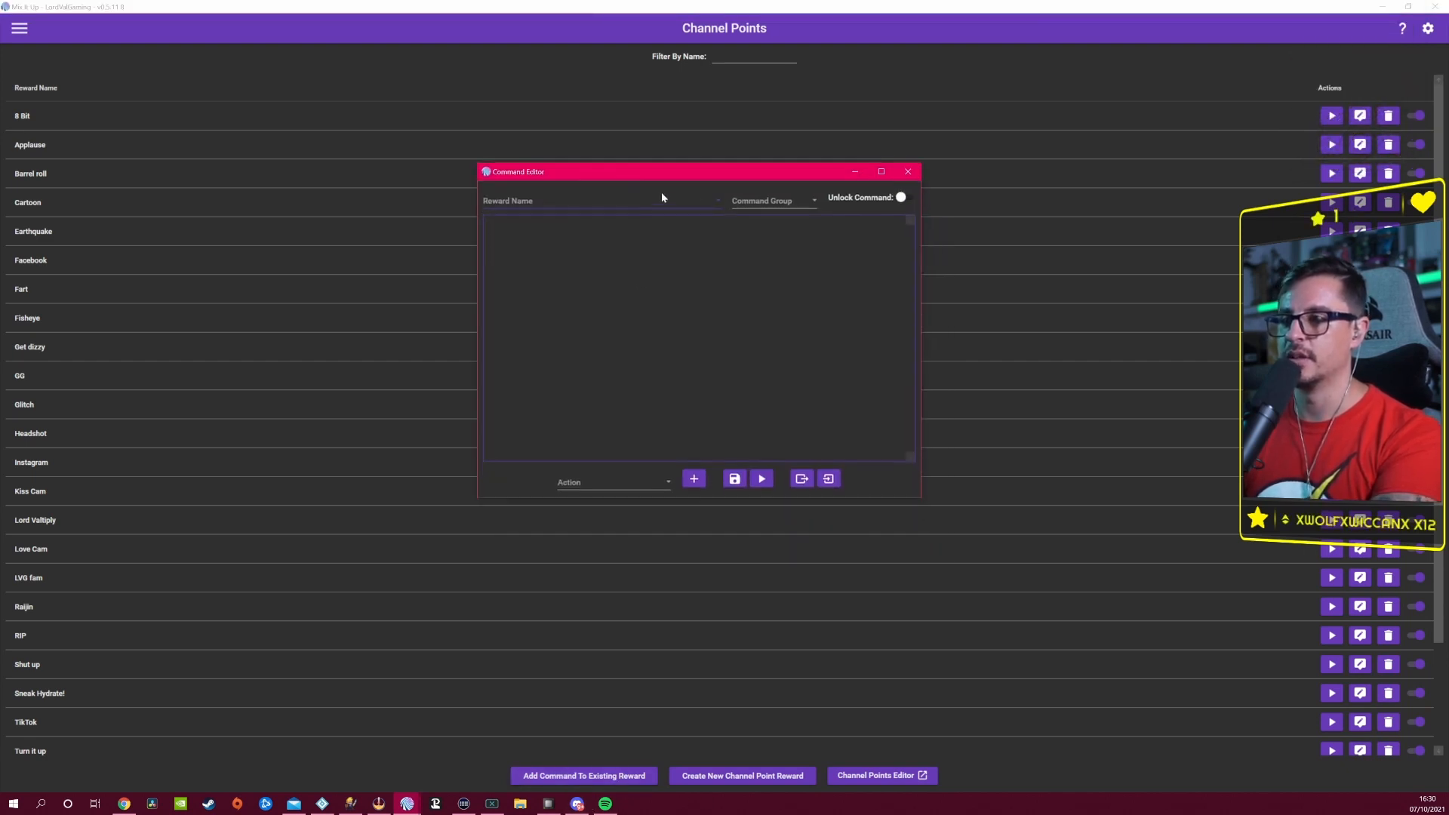
left_click(708, 199)
scroll(723, 307, "down", 2)
left_click_drag(718, 237, 730, 306)
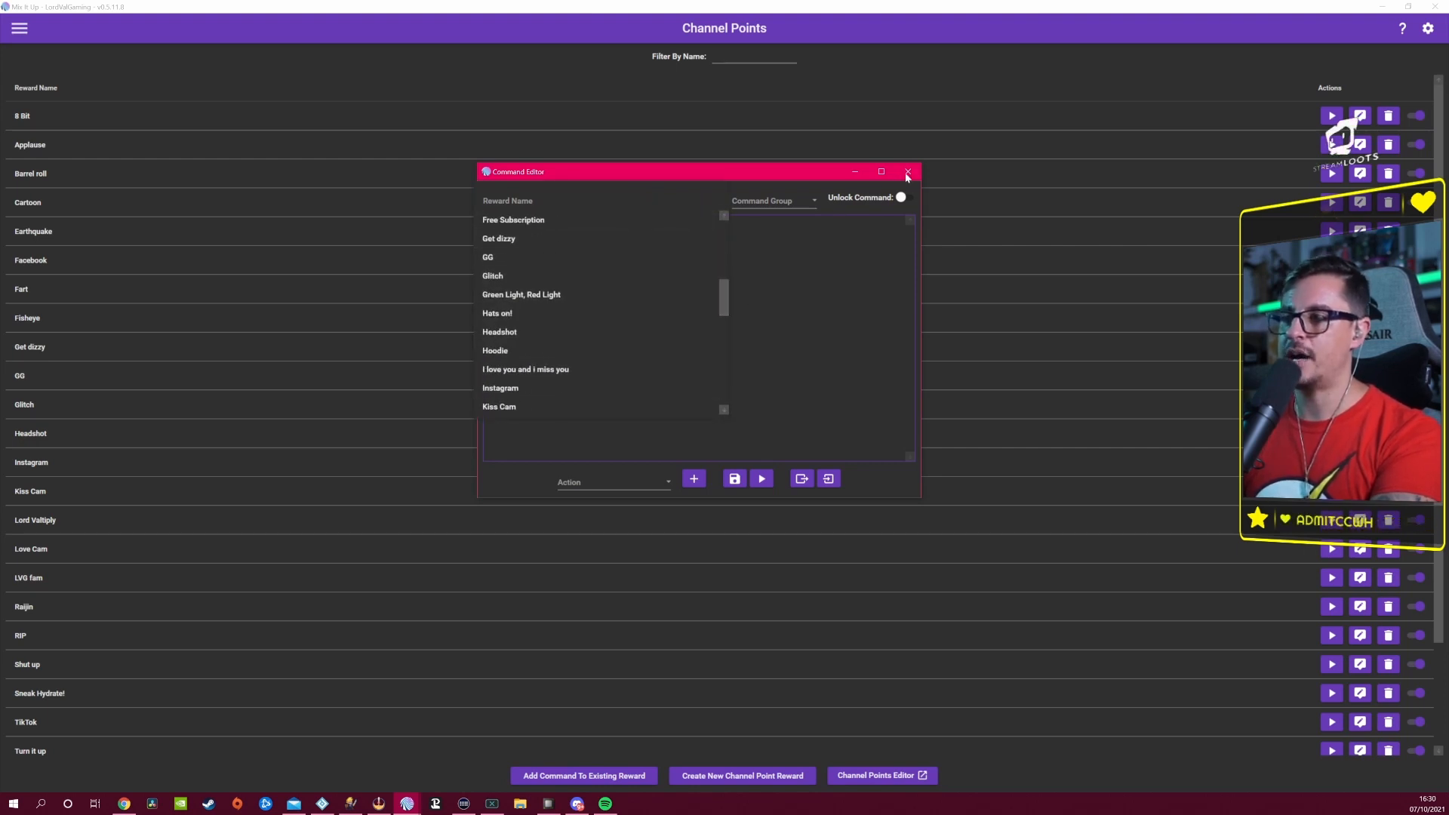
scroll(530, 338, "down", 2)
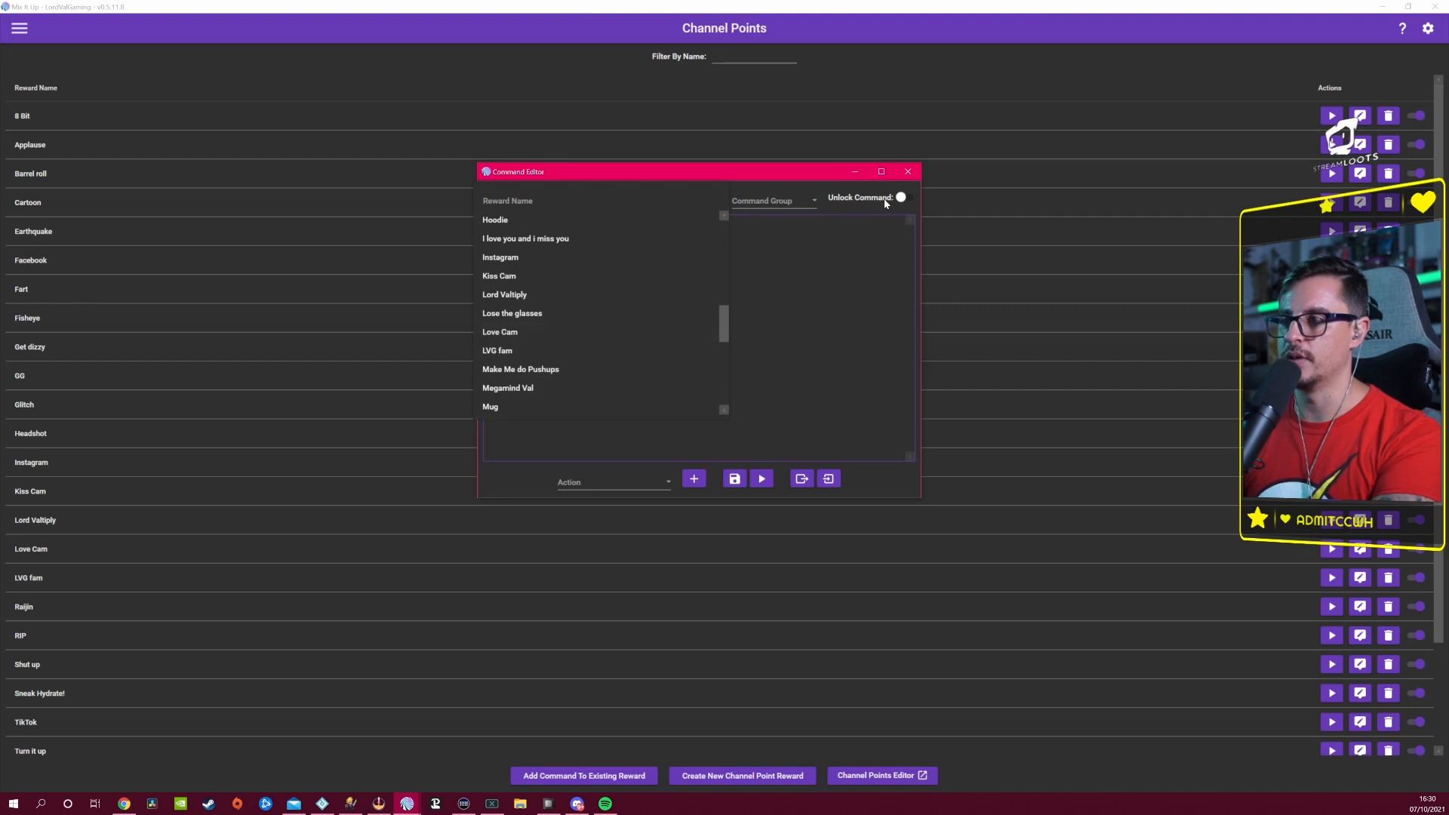
left_click(553, 726)
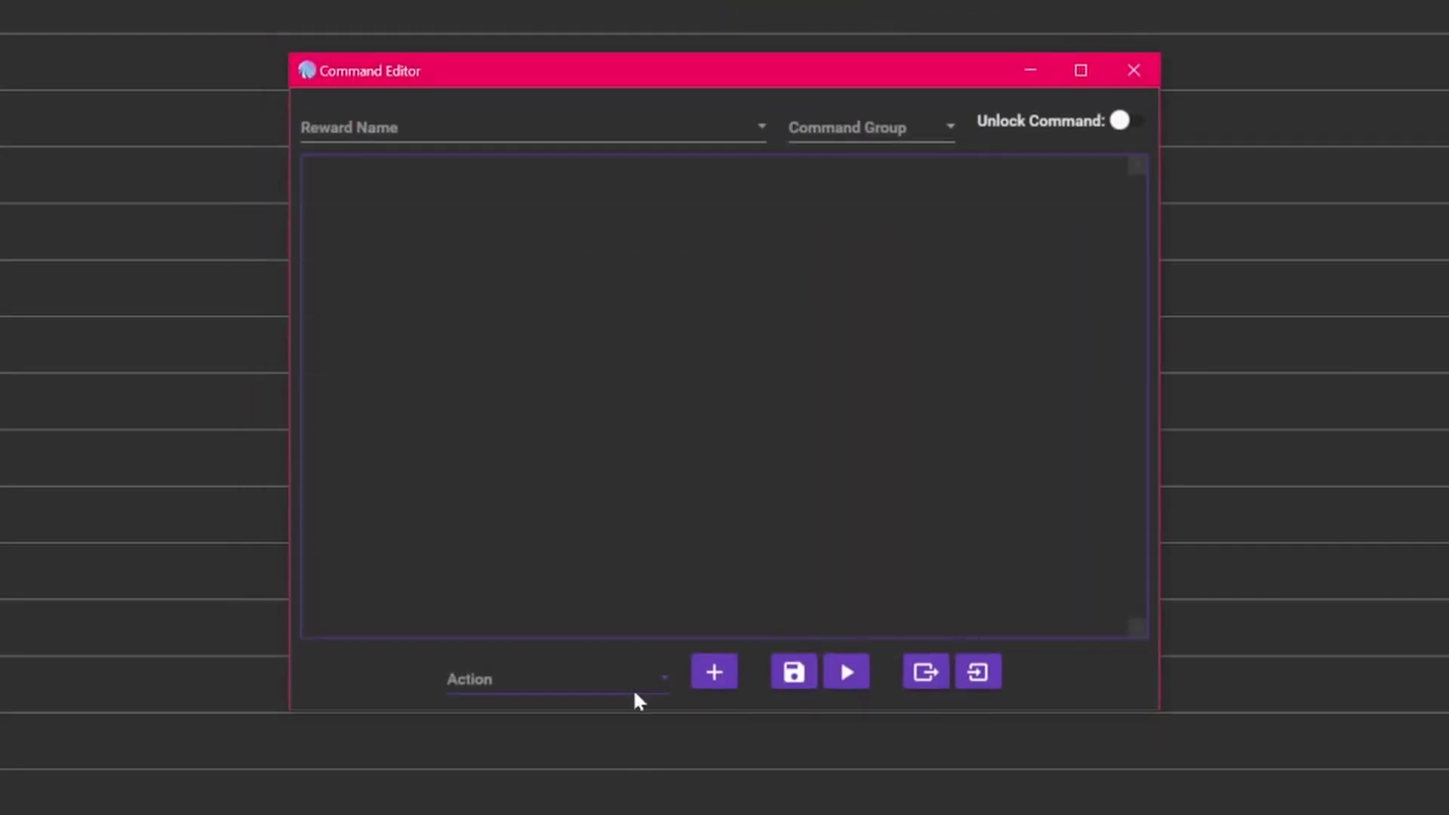
left_click(636, 680)
left_click(637, 679)
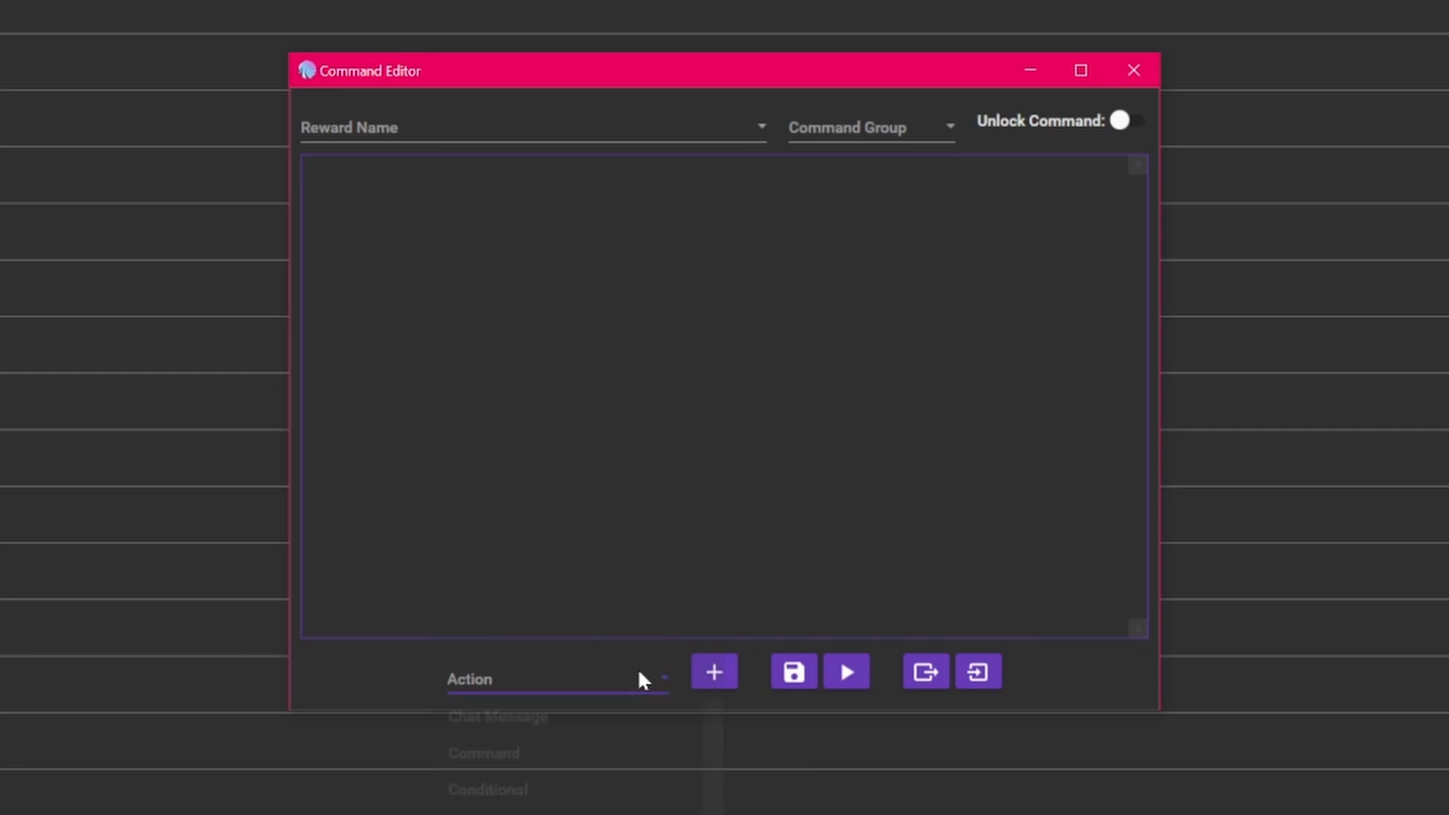
Step: Choose the Yeet reward for the new command and add a Chat Message action to it
left_click(451, 128)
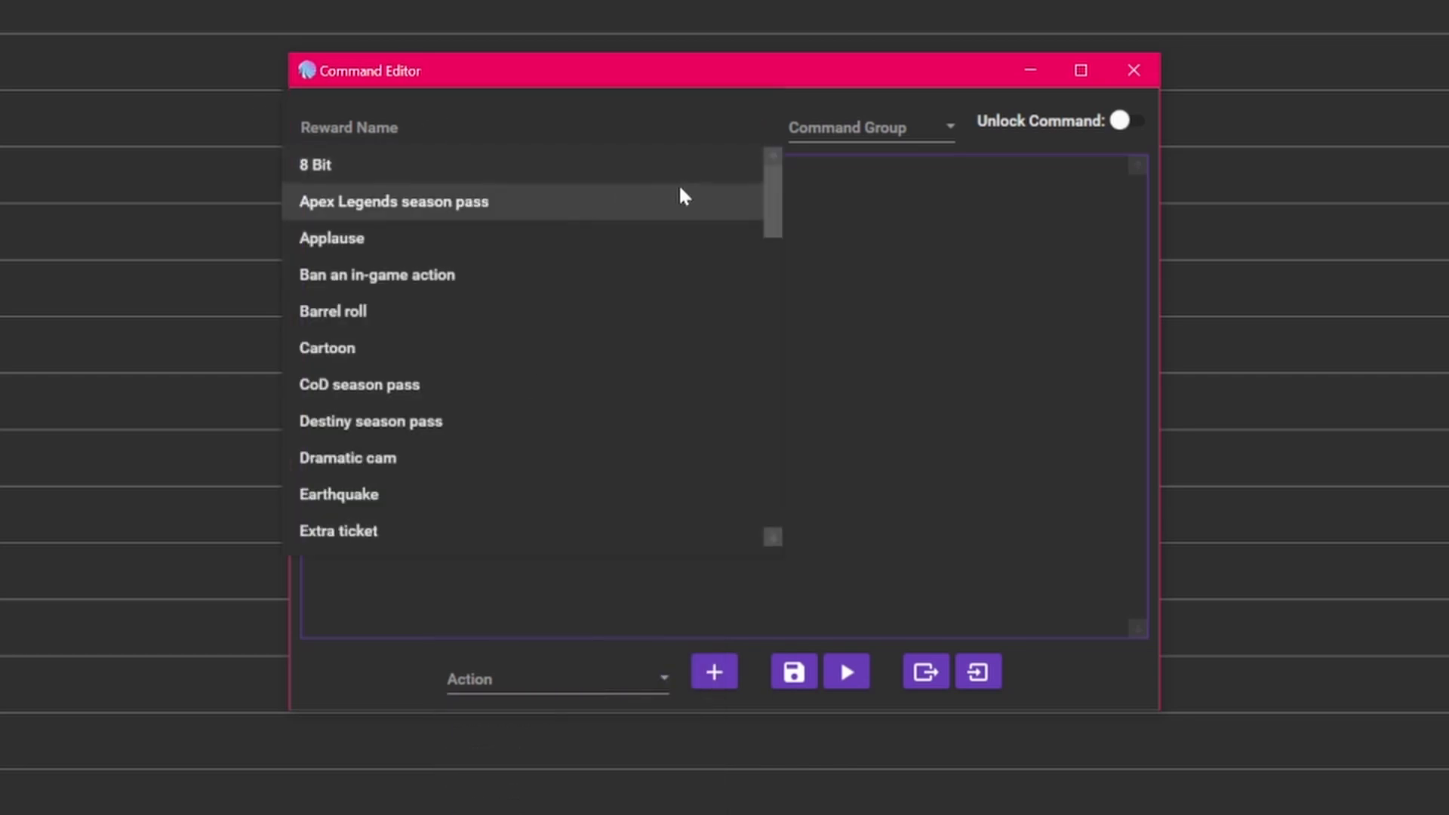
left_click_drag(772, 185, 767, 495)
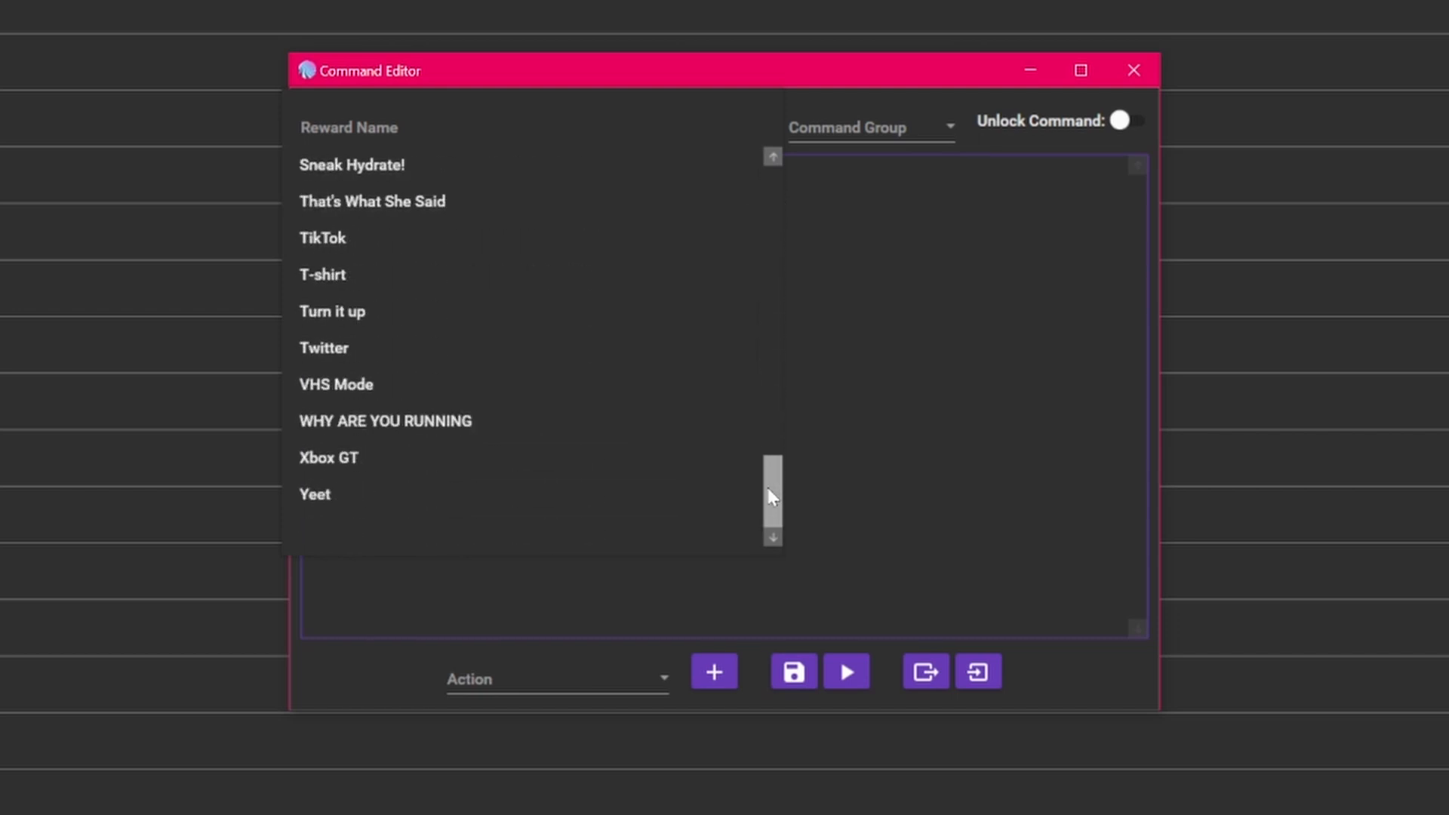
left_click(342, 495)
left_click(633, 684)
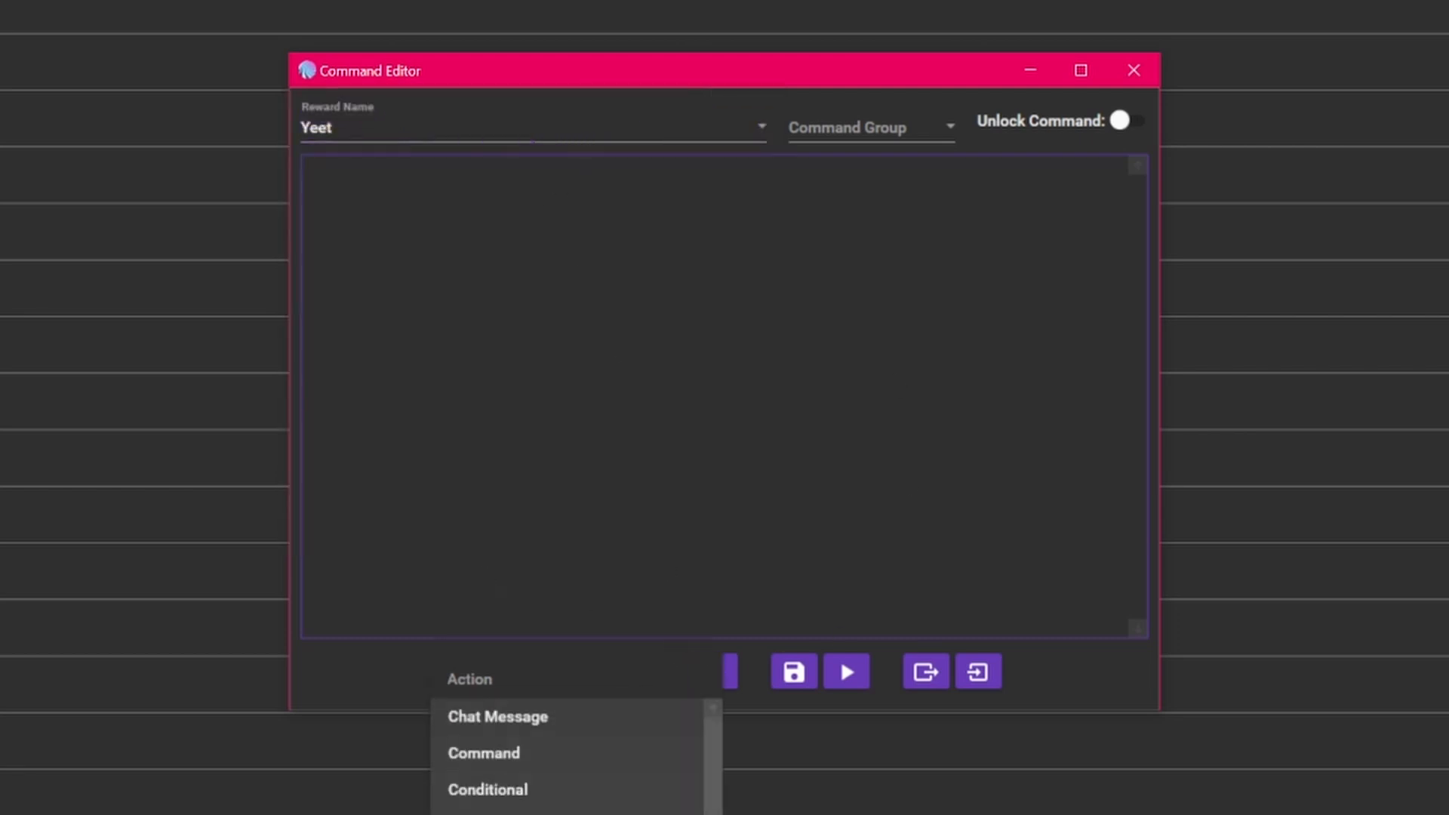
left_click(507, 721)
left_click(714, 674)
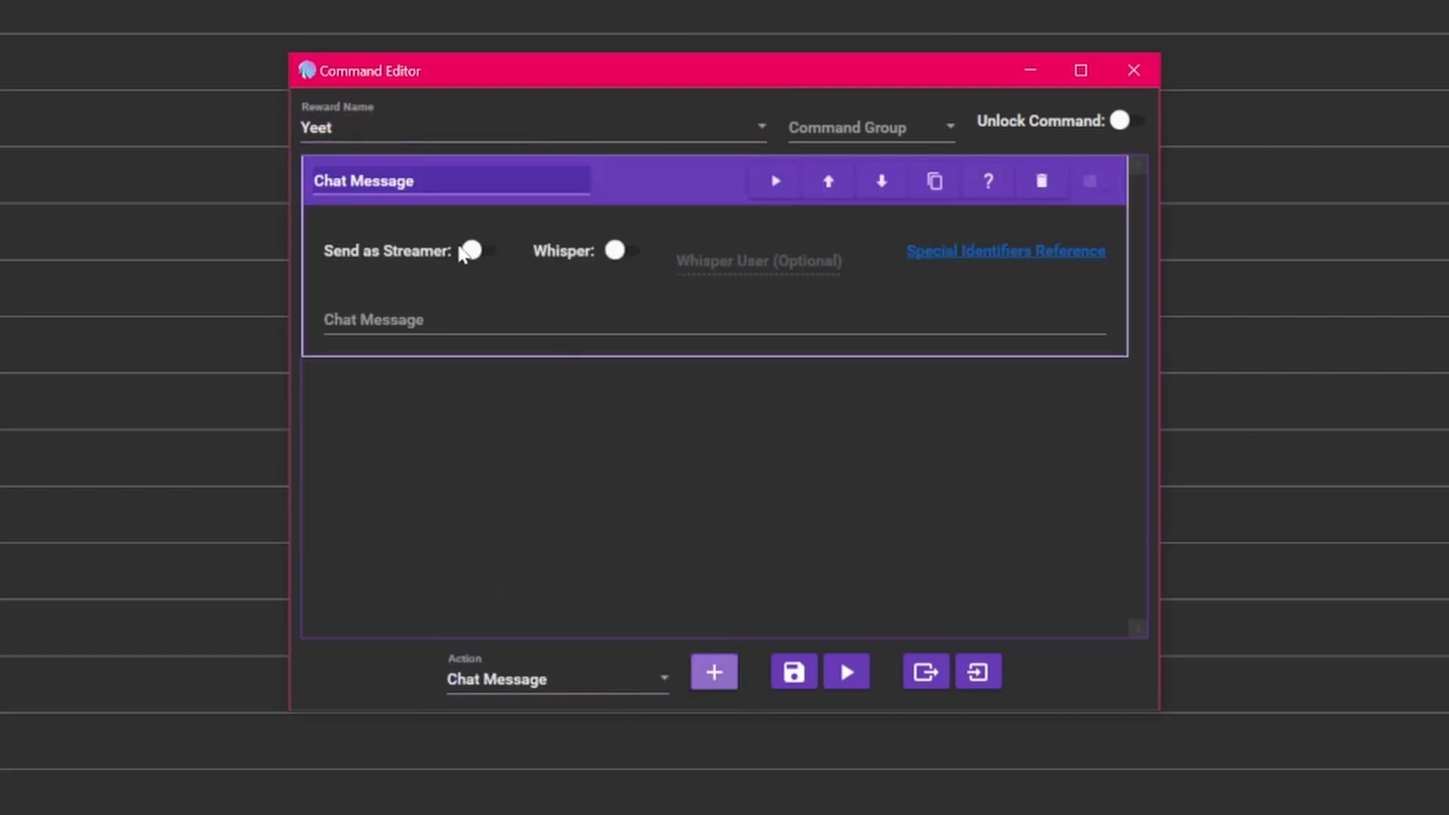
Step: Browse the action types, add a Voicemod action to the Yeet command and close the editor without saving
left_click(576, 665)
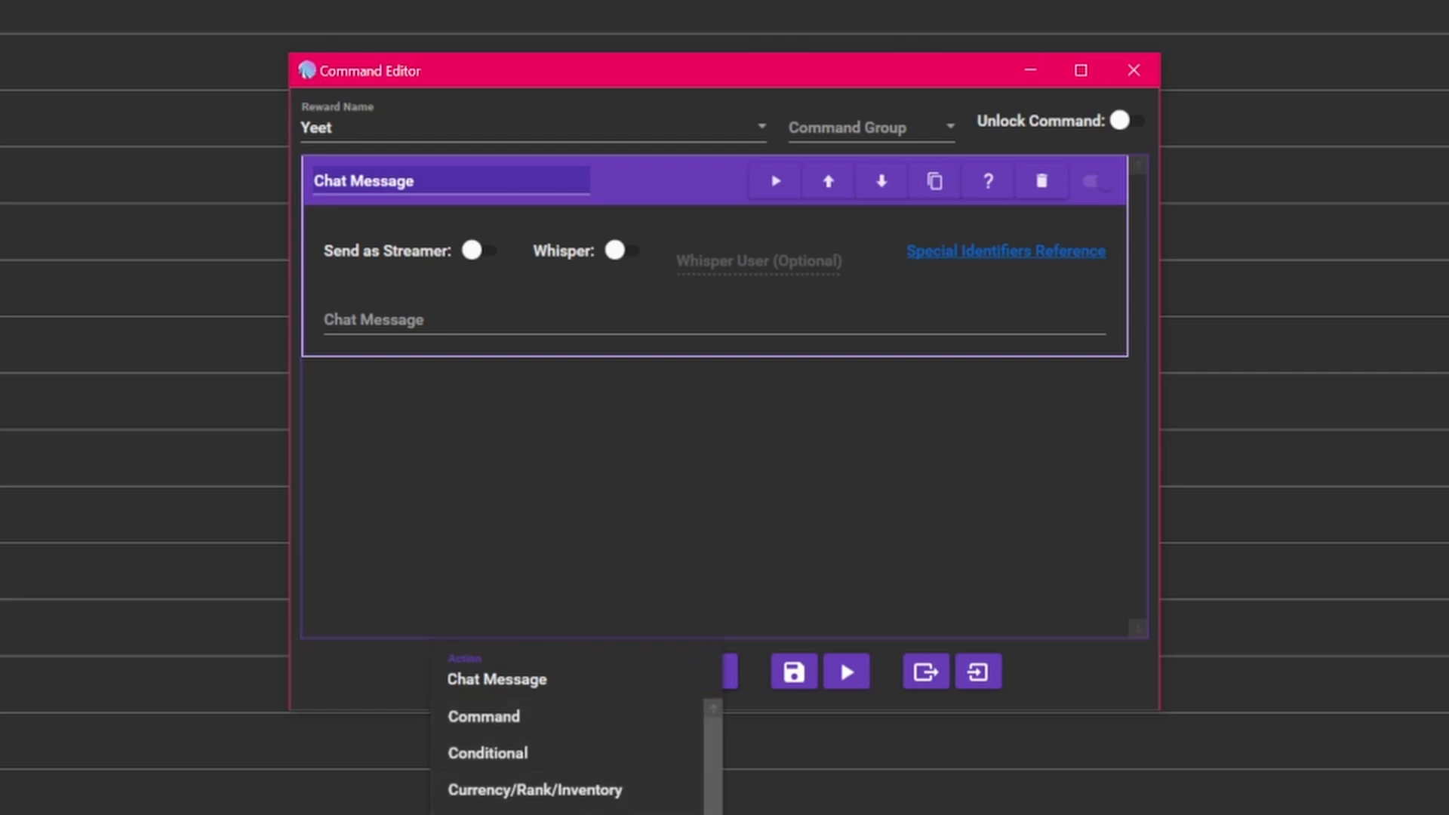
scroll(574, 755, "down", 5)
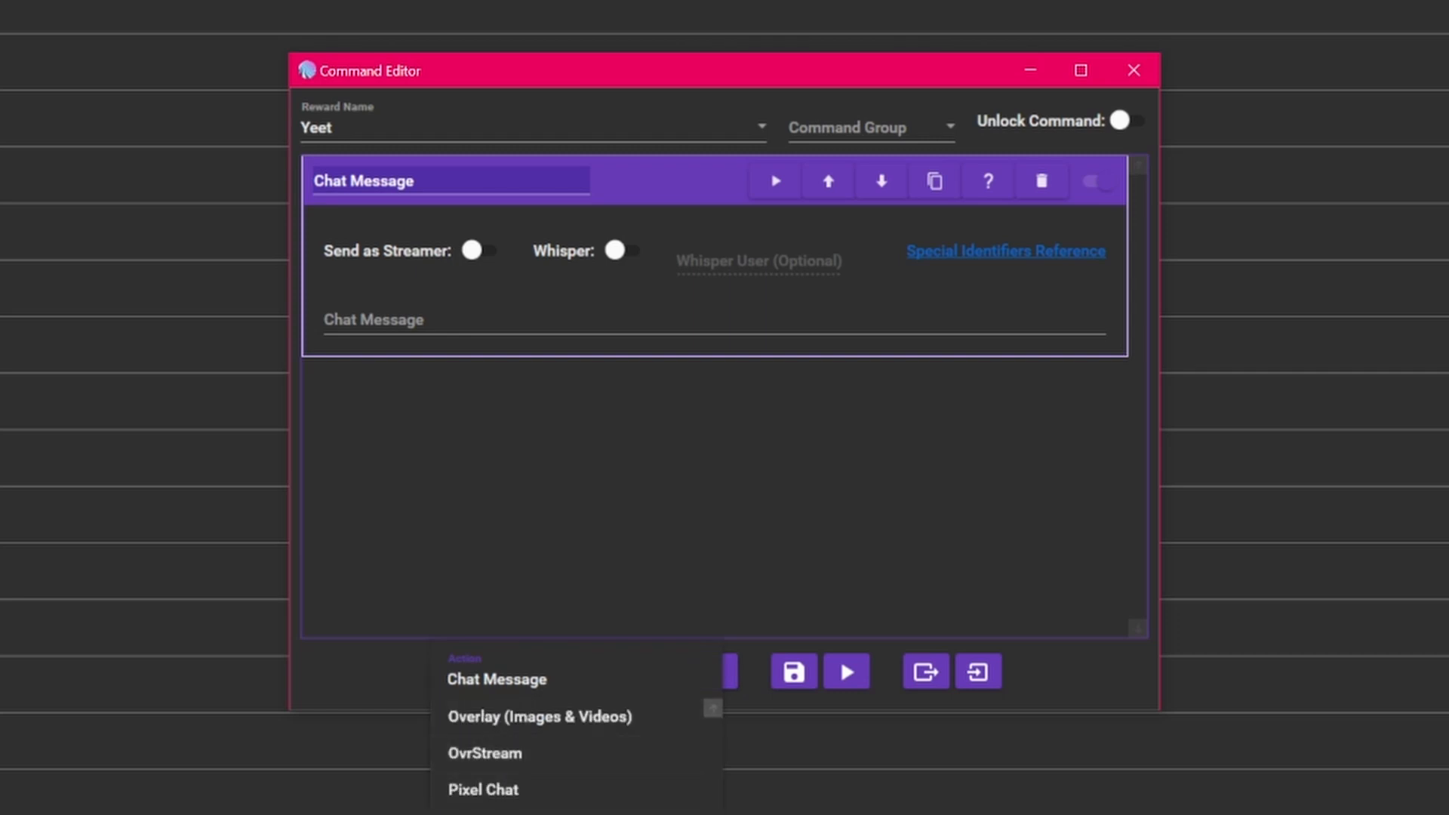
left_click(525, 785)
left_click(643, 678)
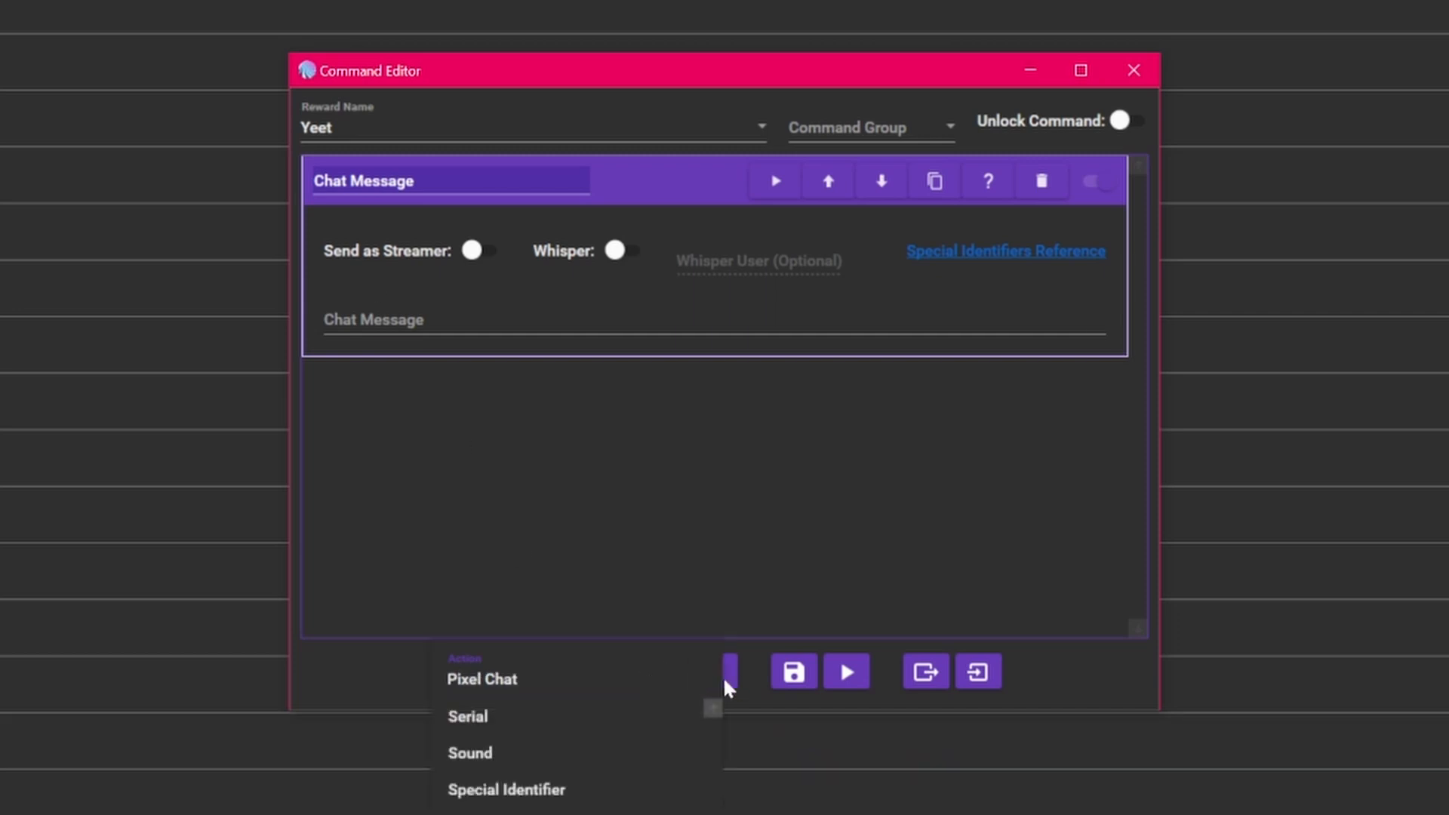
scroll(574, 755, "down", 2)
scroll(490, 755, "down", 1)
left_click(491, 789)
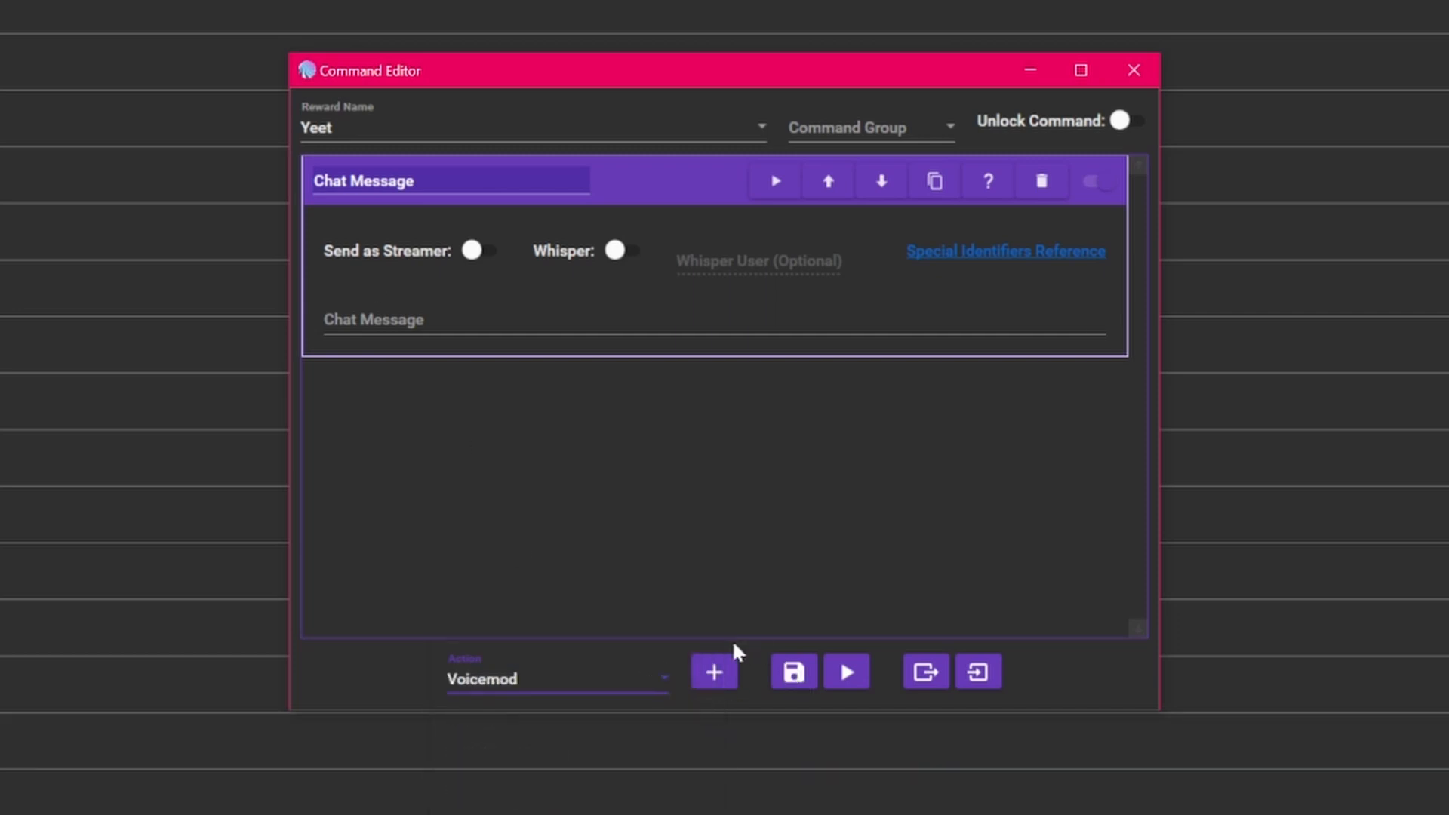
left_click(714, 672)
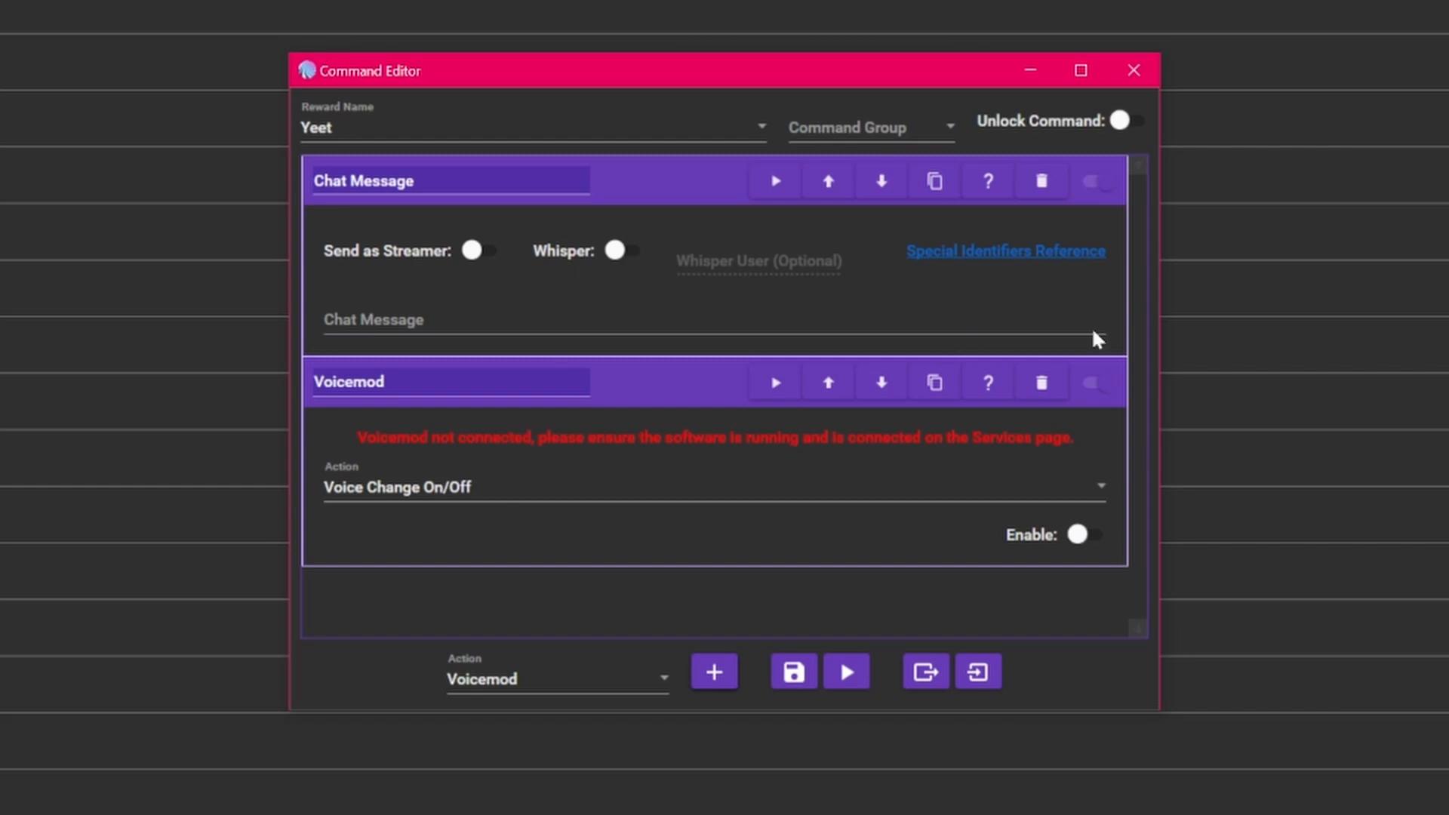
left_click(1146, 72)
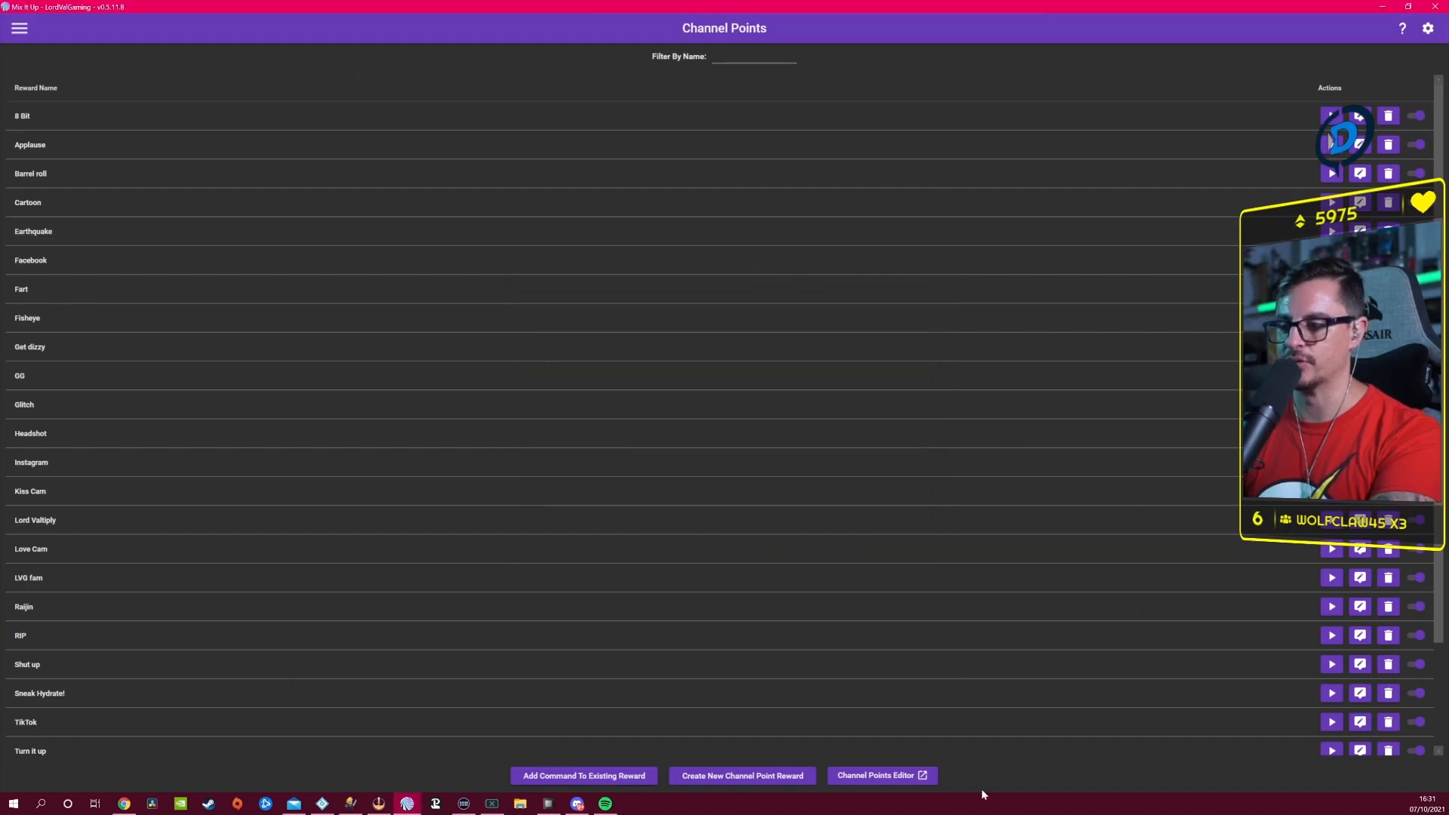
left_click(589, 776)
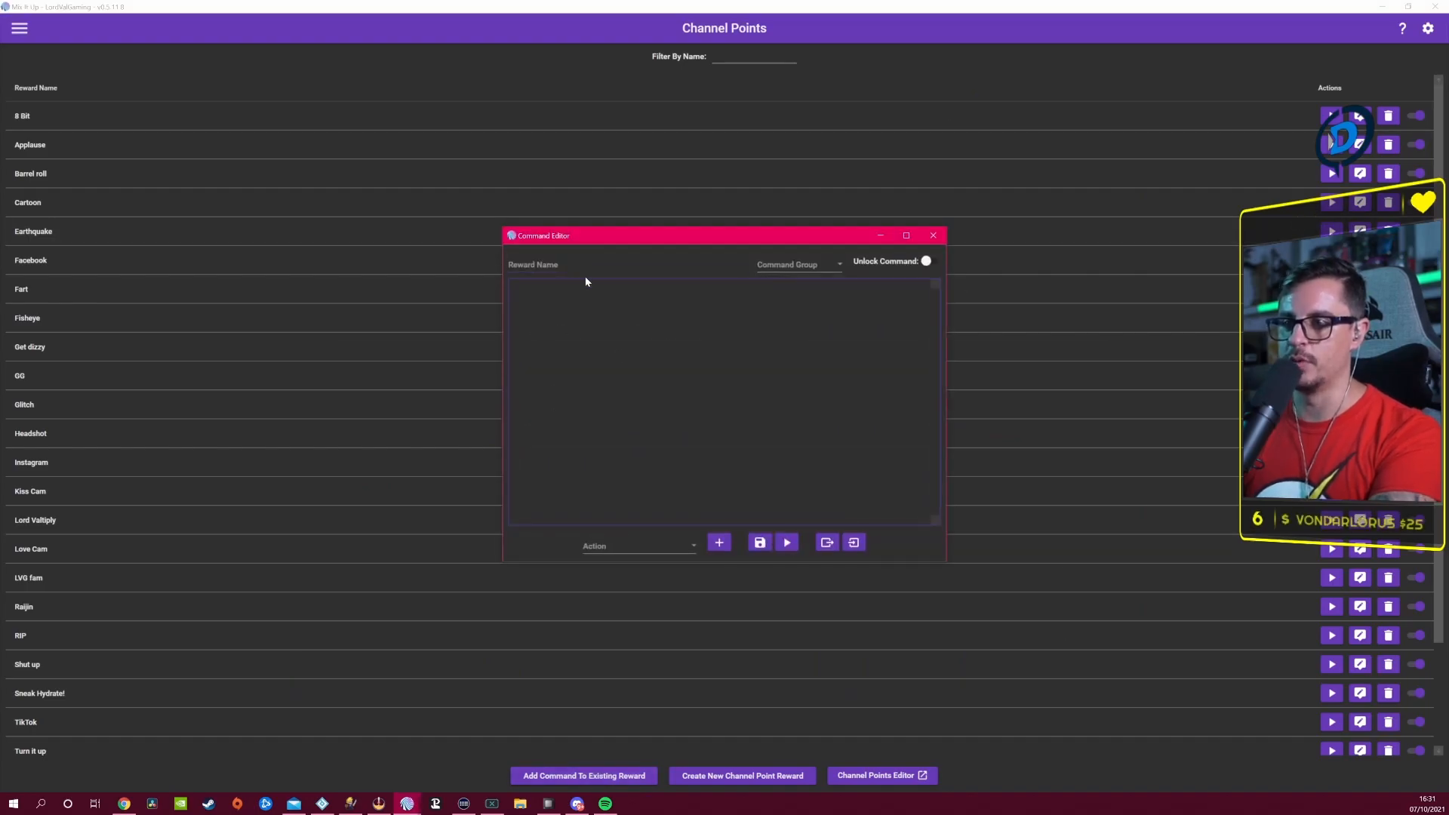
left_click(610, 266)
left_click(934, 236)
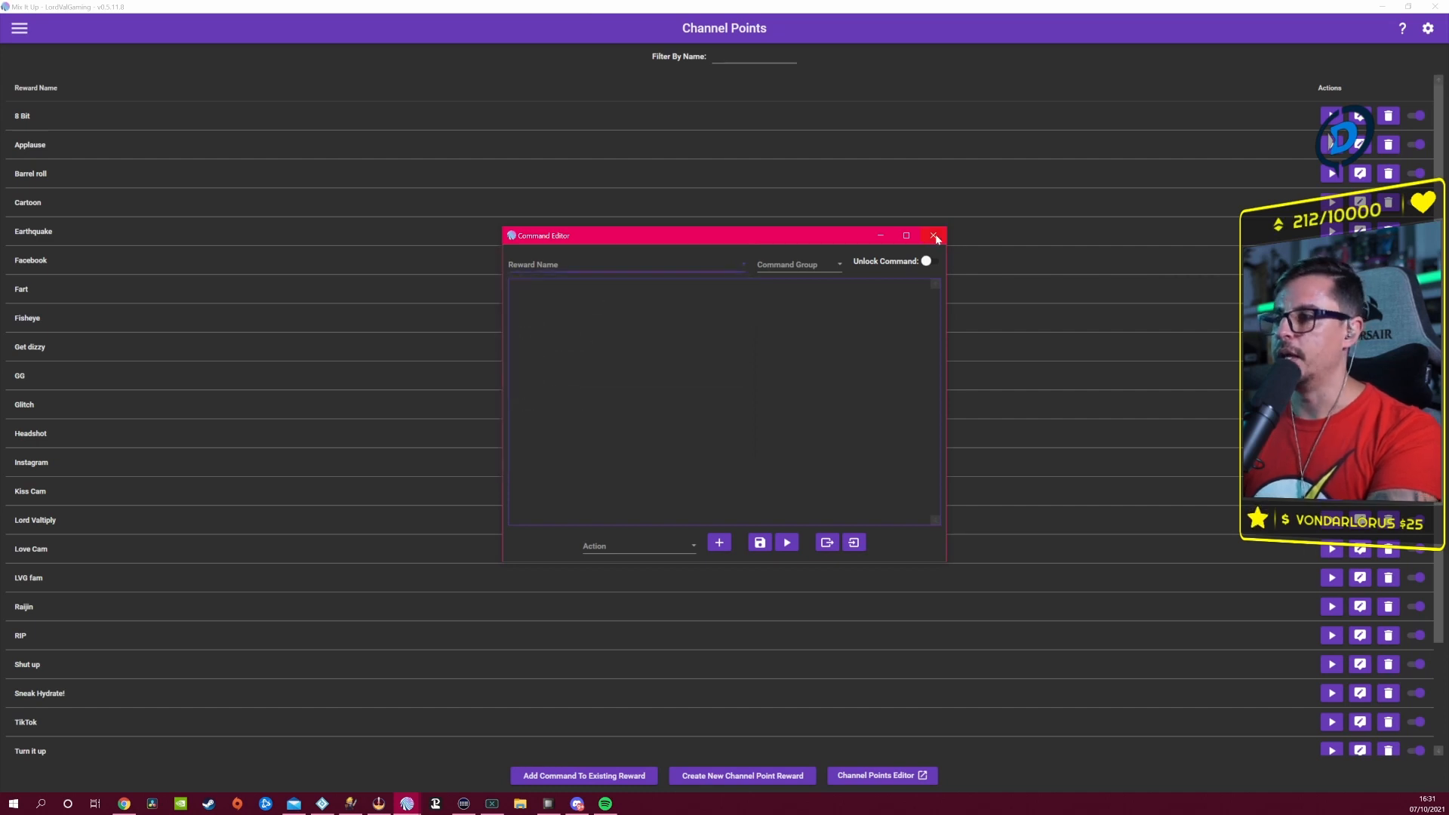
left_click(934, 236)
Step: Try to create a new channel point reward named "aaa" and dismiss the resulting dialog
left_click(742, 776)
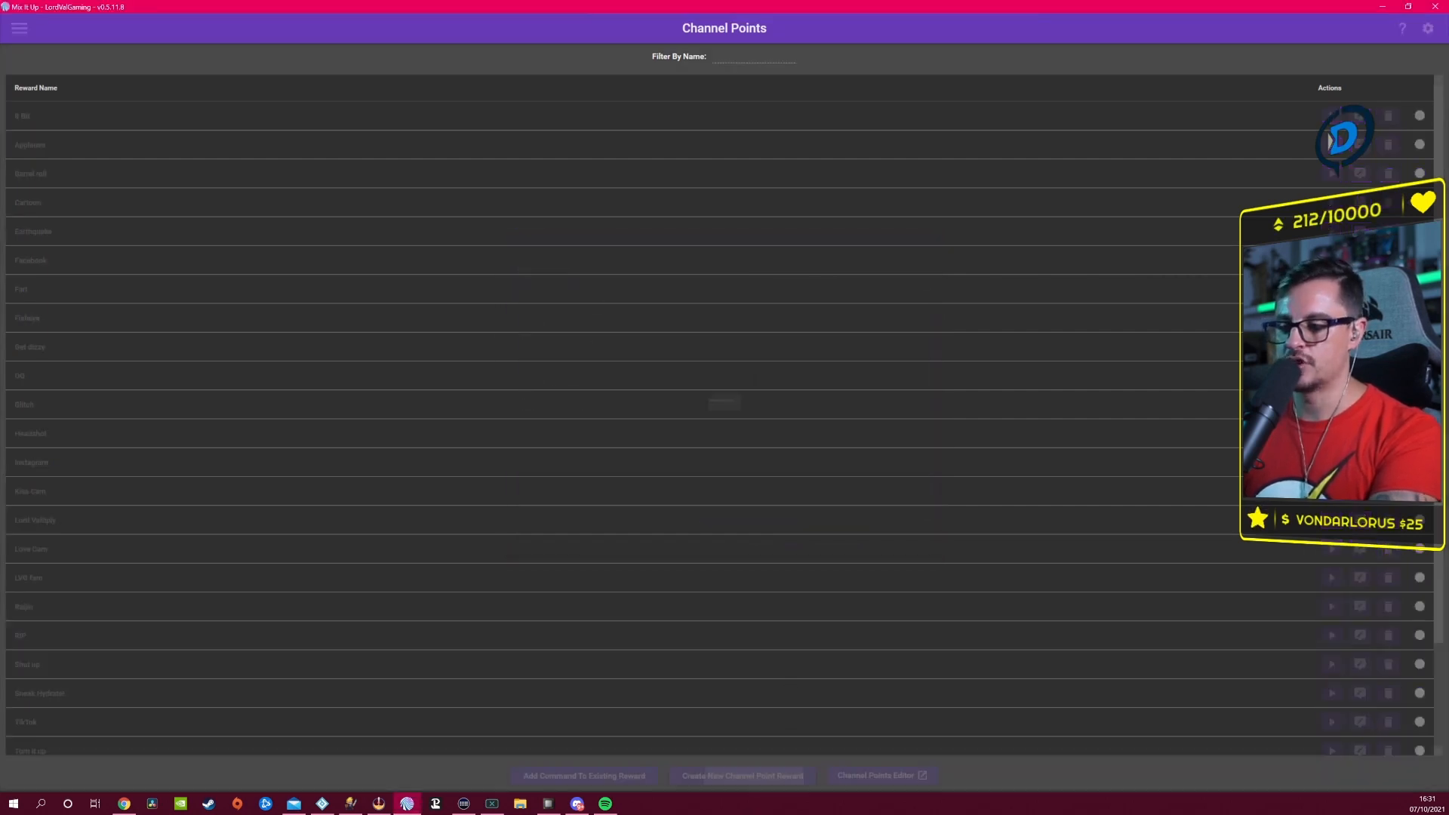
type("aaa")
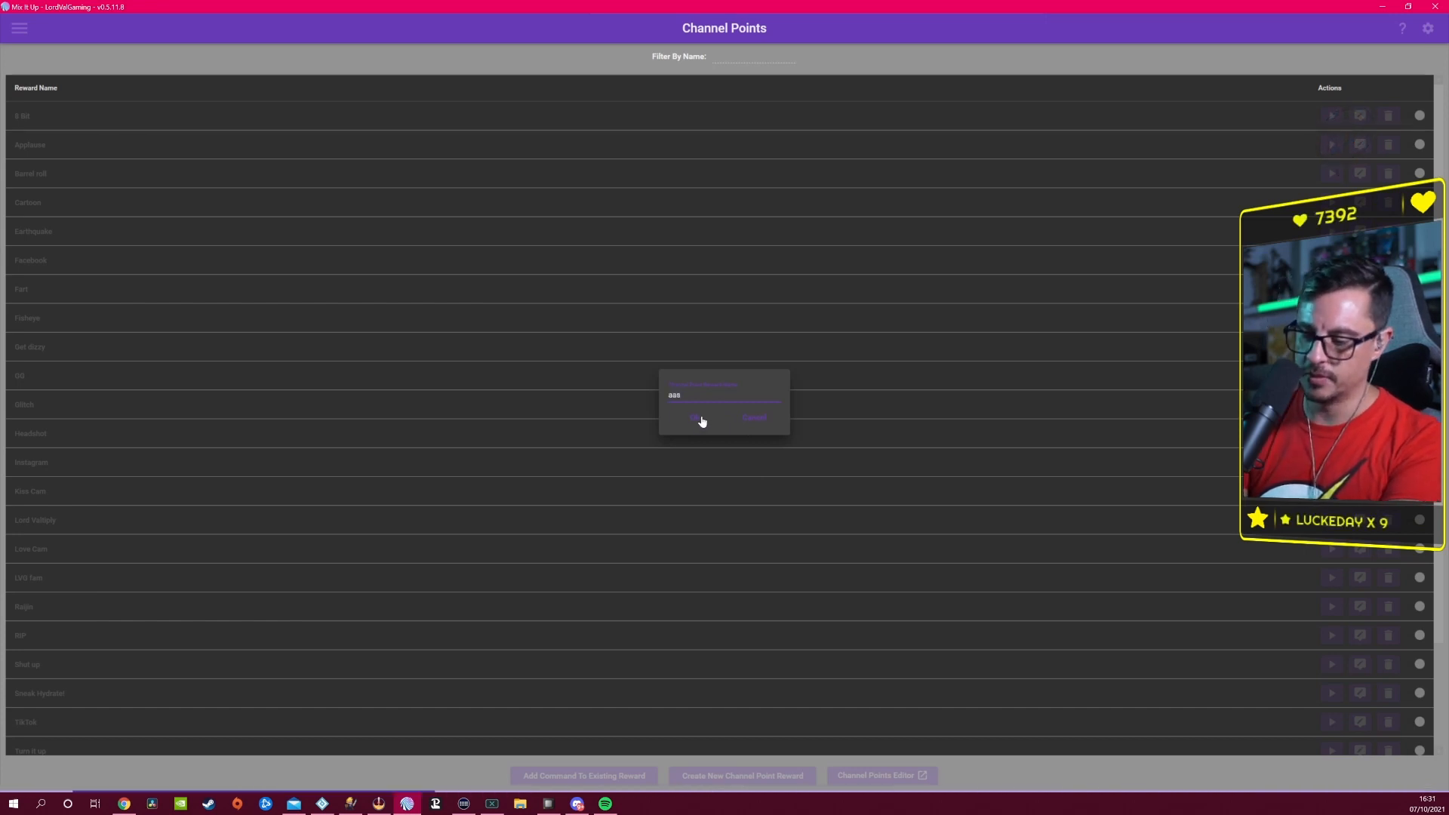
left_click(701, 421)
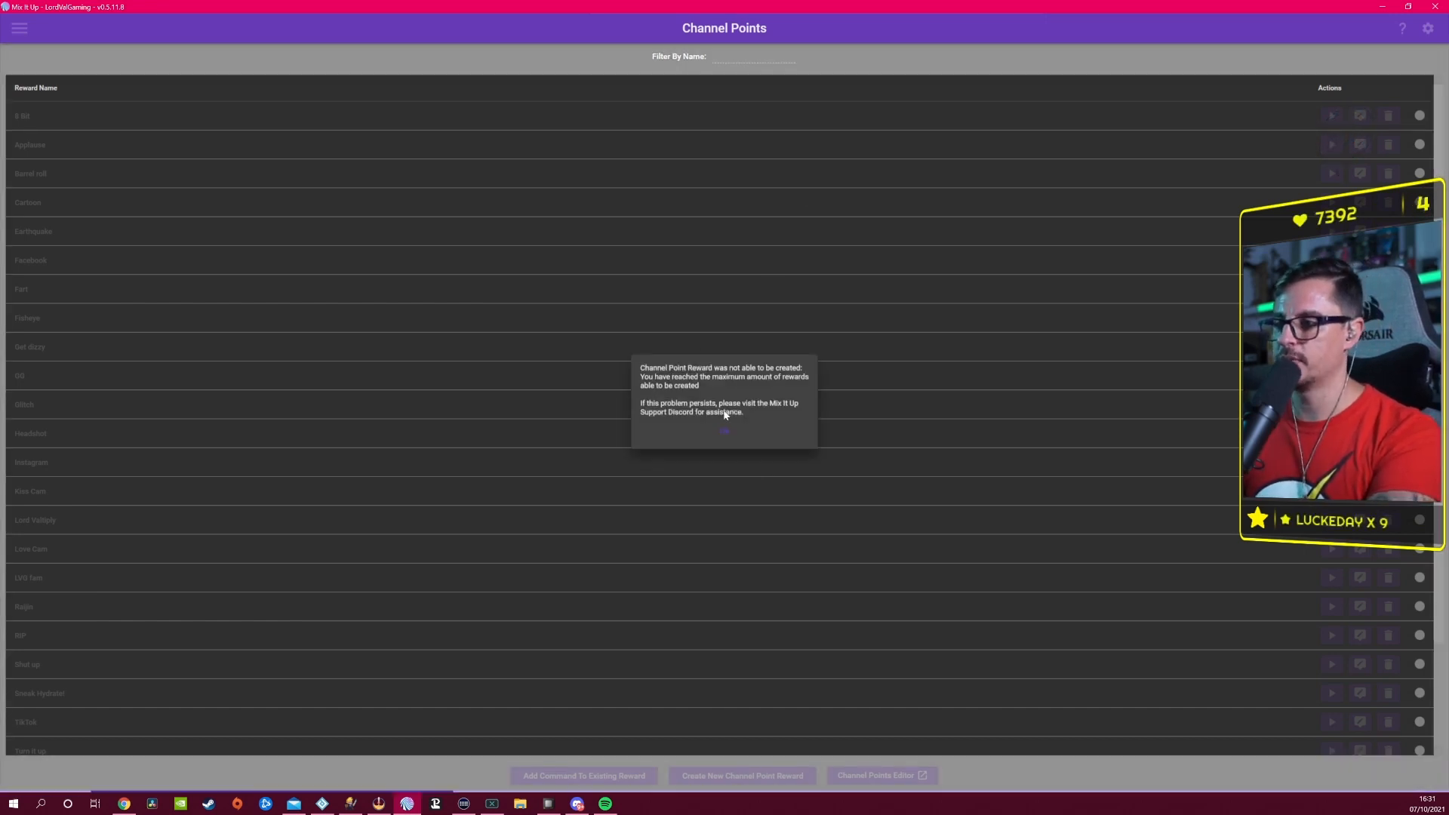
left_click(724, 427)
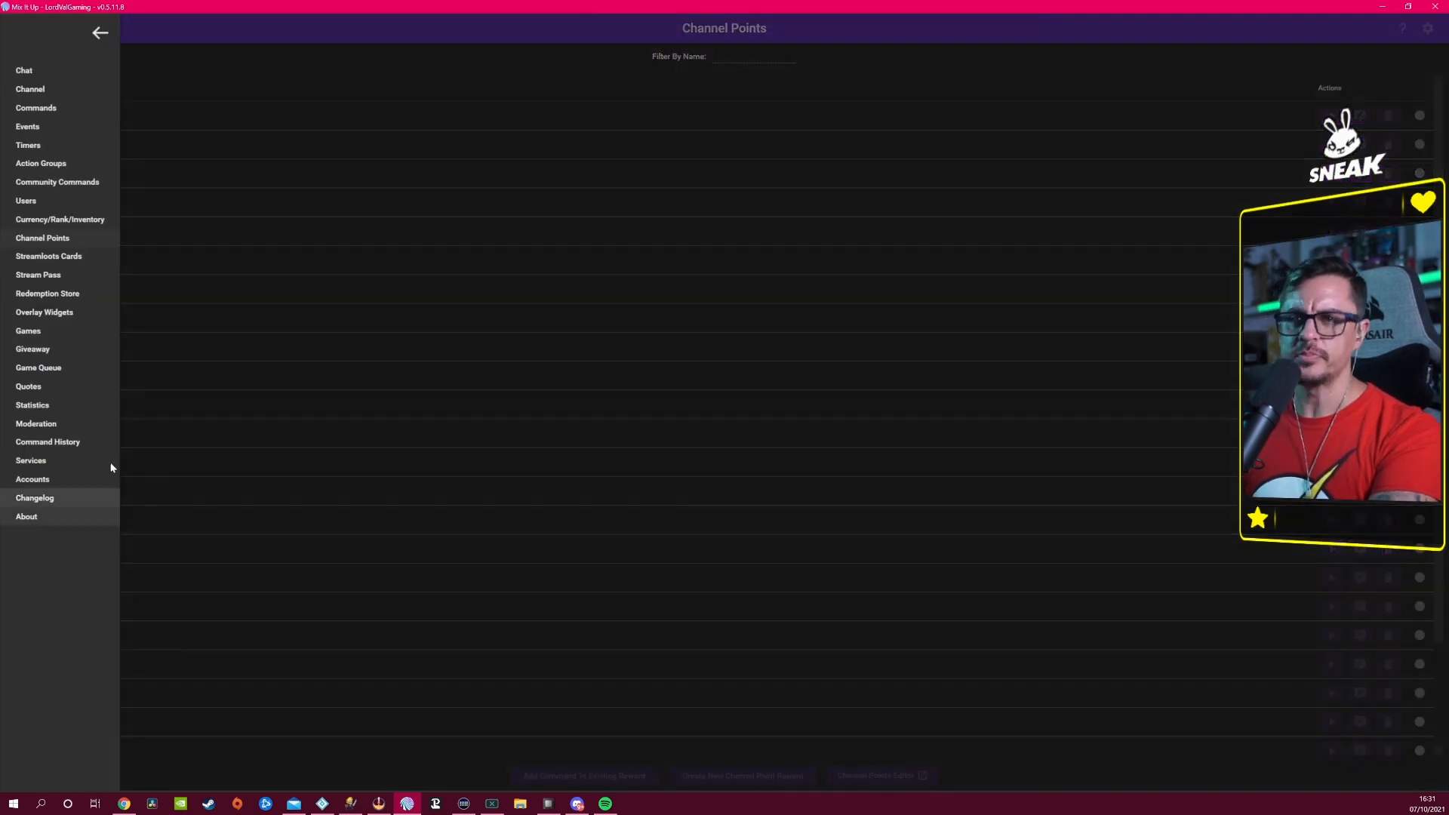
Step: Go to the Streamloots Cards section, look over the card collections on the Streamloots website and return to Mix It Up
left_click(70, 257)
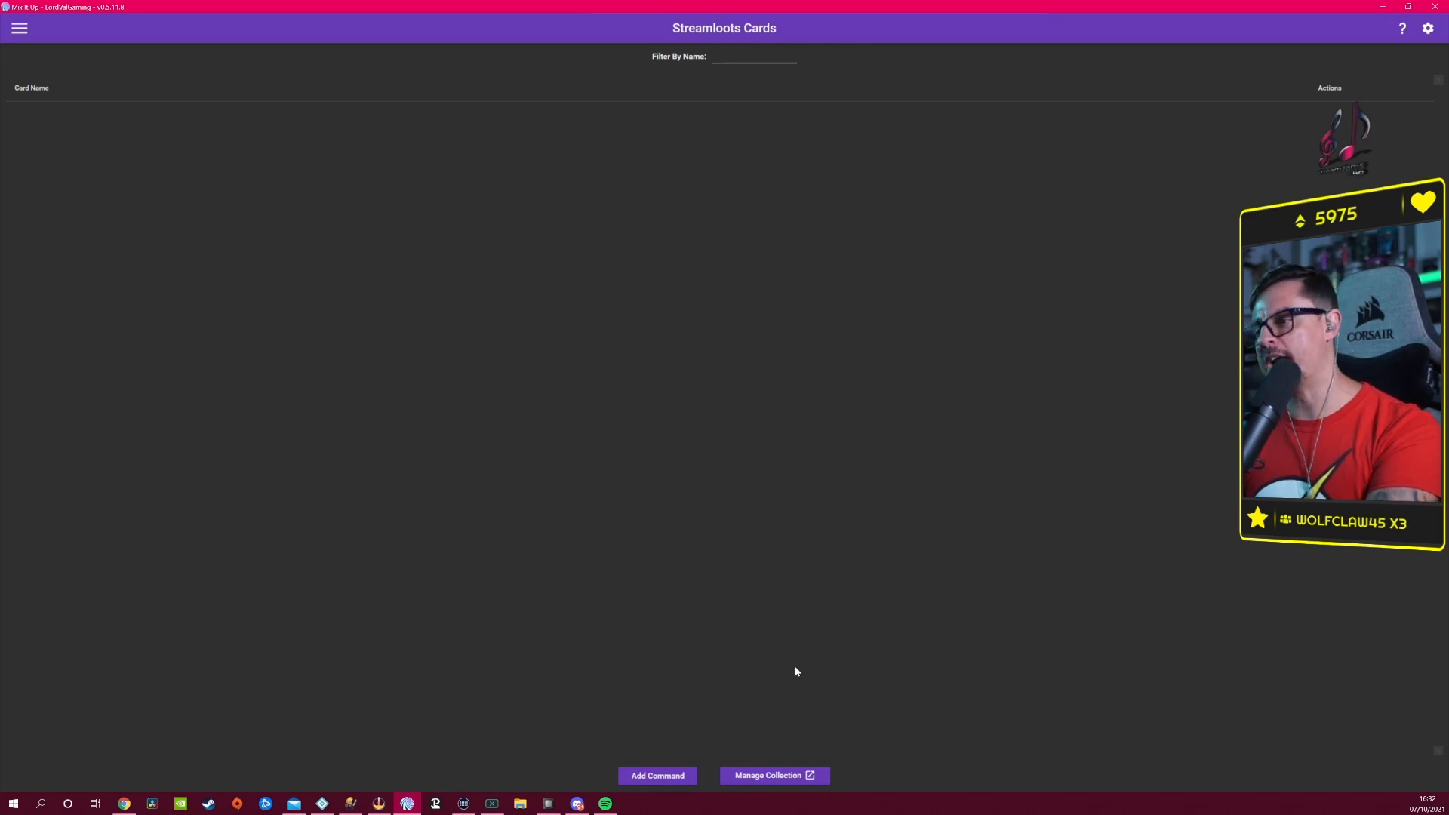
left_click(748, 775)
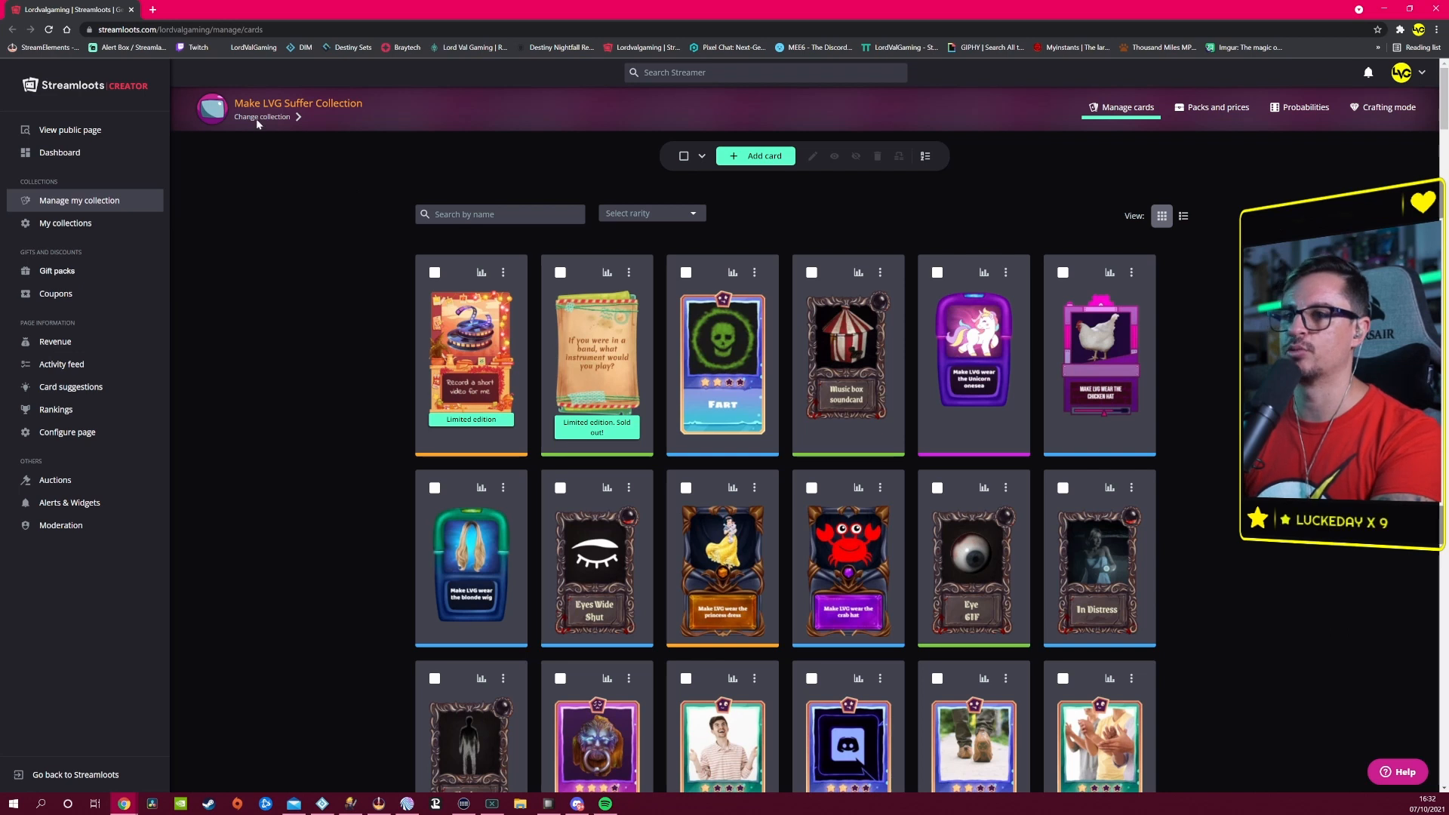
left_click(65, 223)
scroll(365, 552, "down", 4)
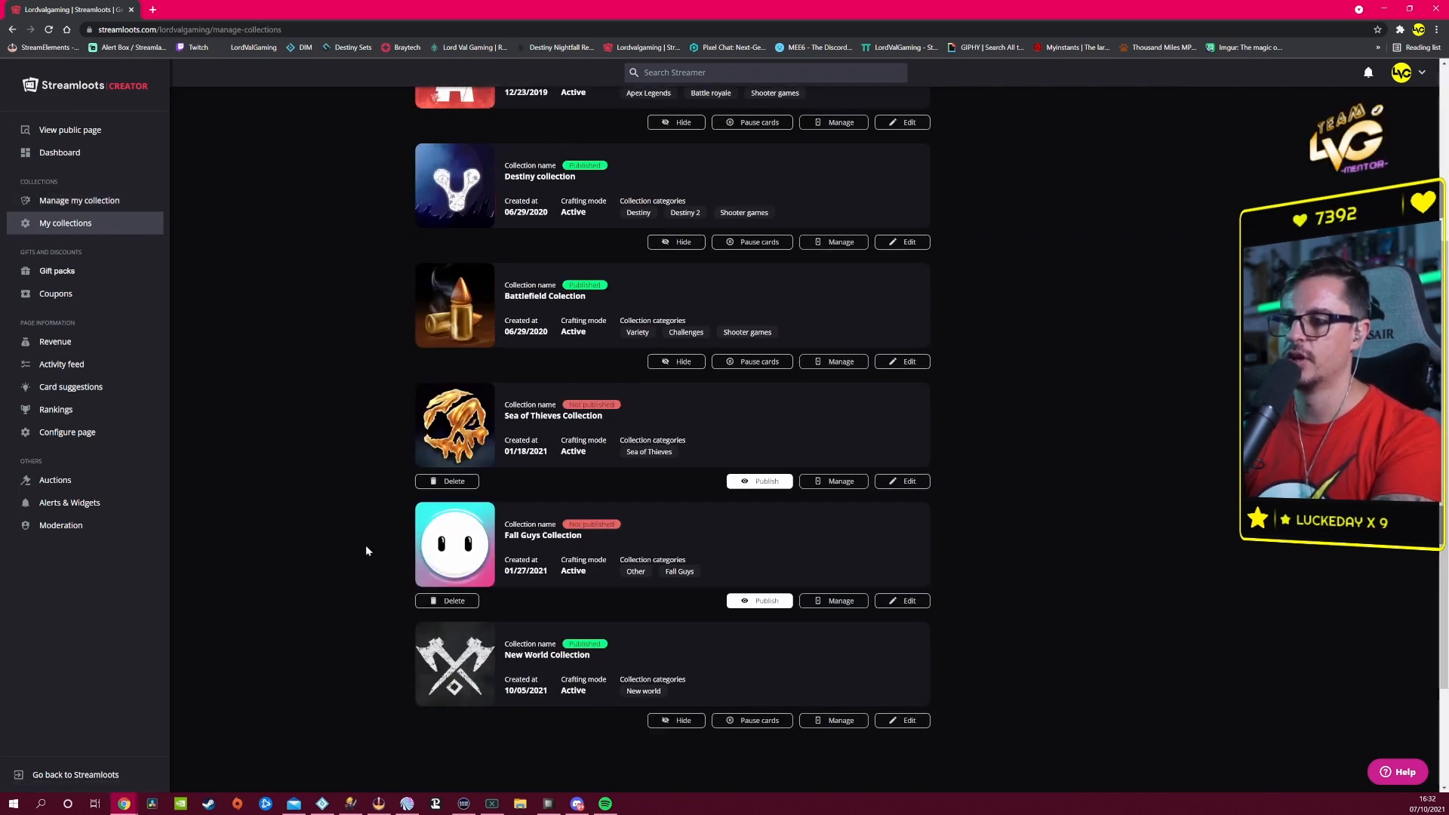
scroll(369, 548, "up", 4)
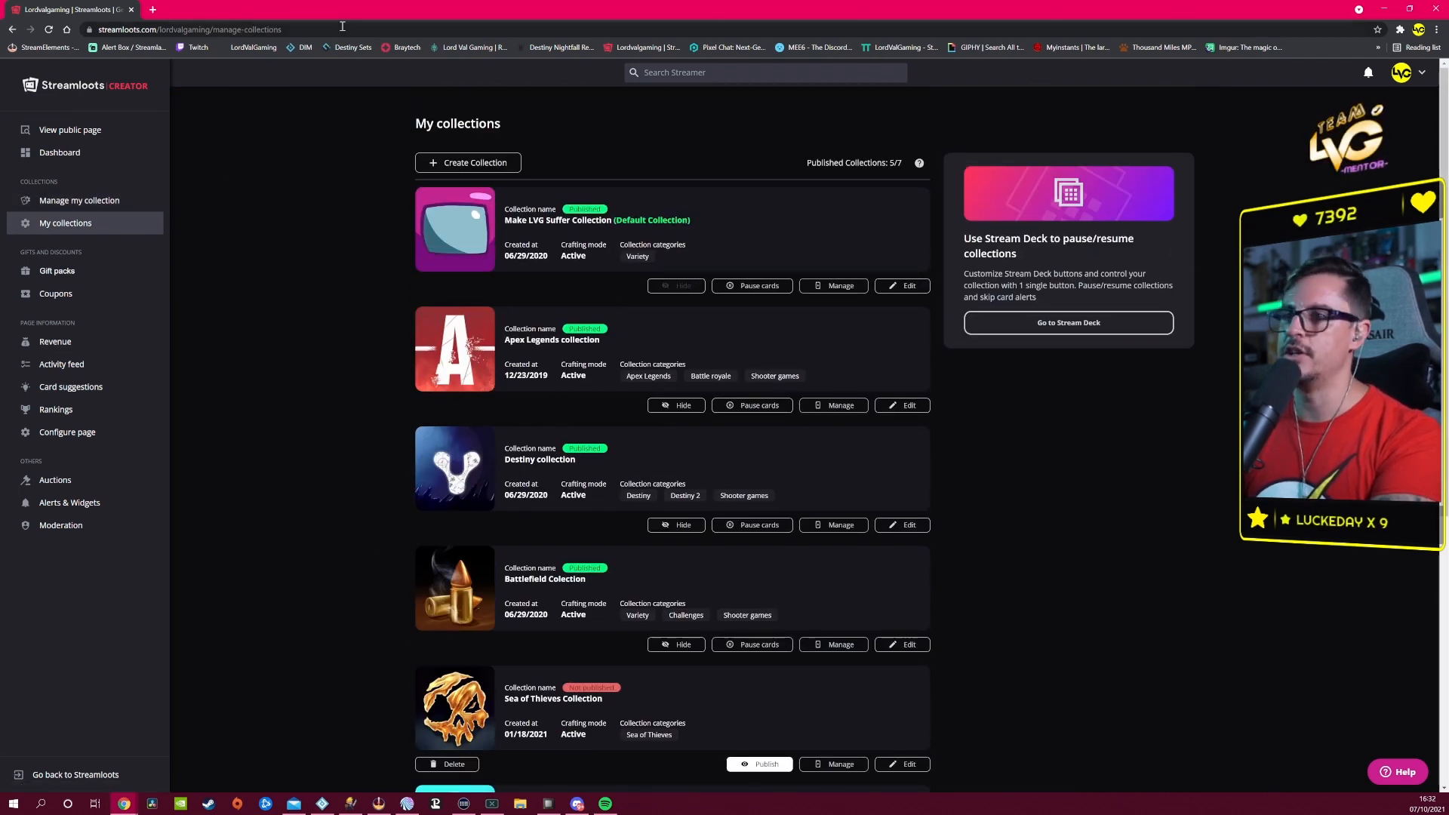
left_click(1386, 10)
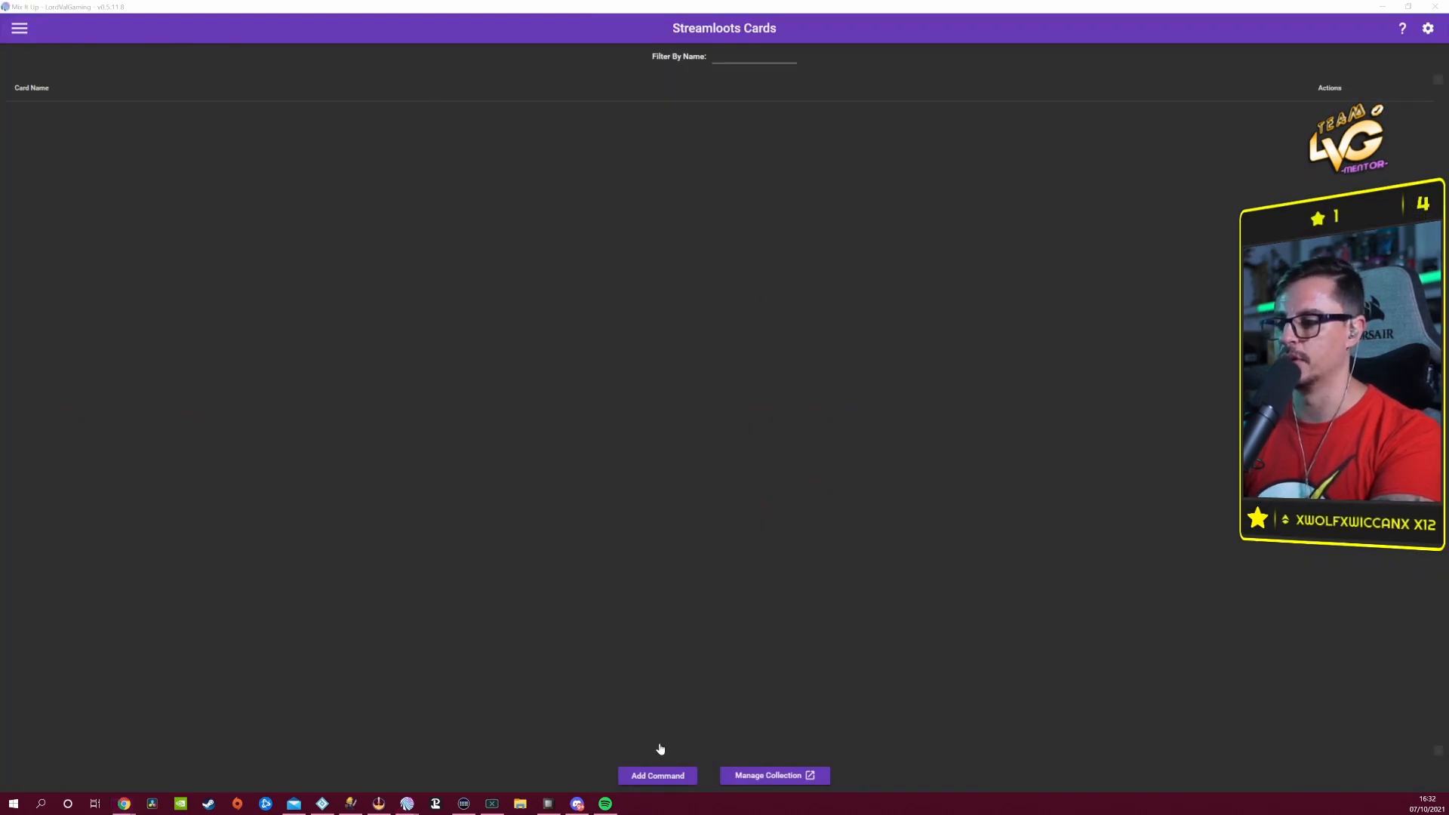
Step: Add and save a Streamloots card command named "assdfasddfas" with a Chat Message action reading "askjdhfkjhasdf"
left_click(657, 776)
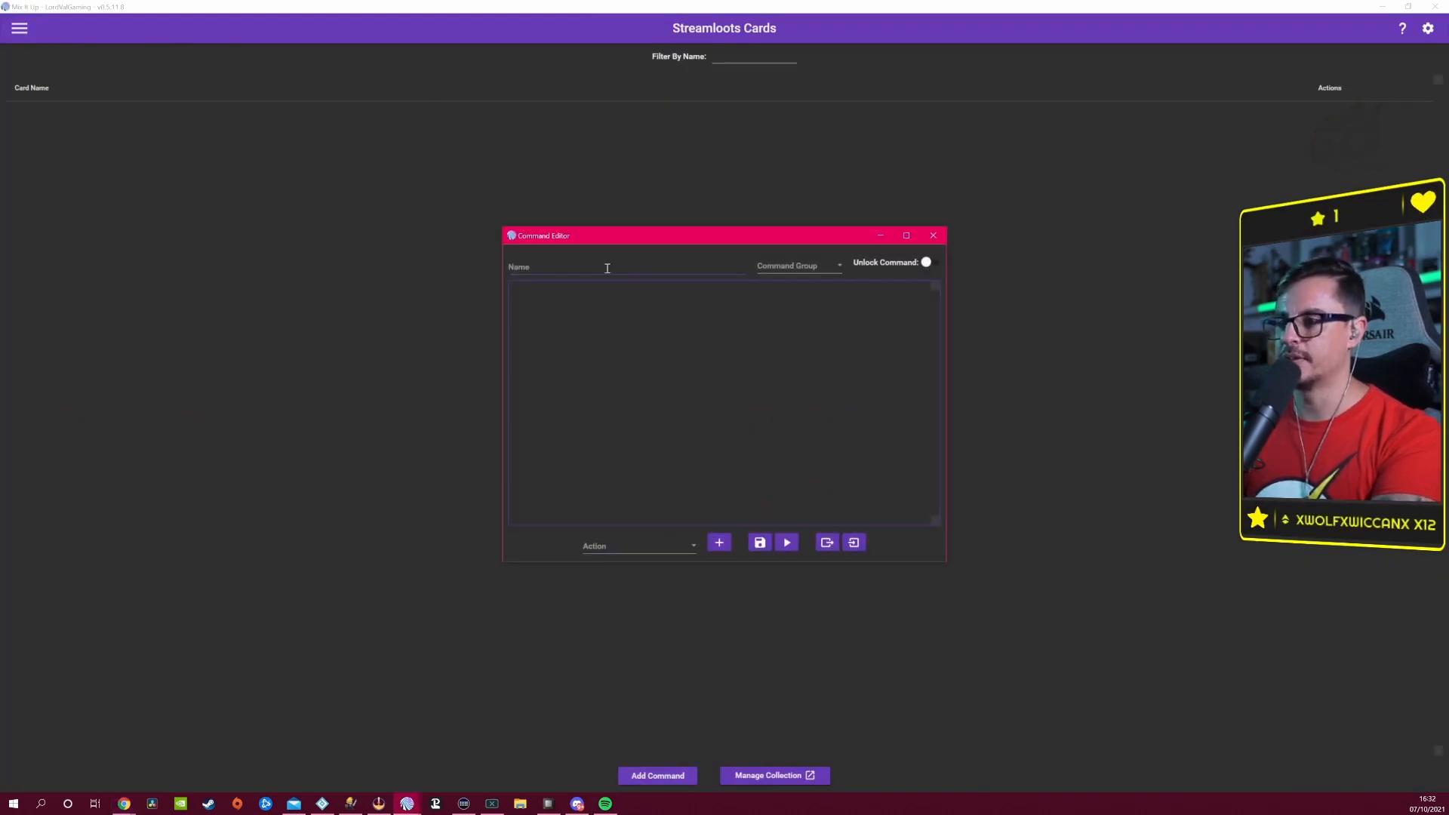
type("assdfasddfas")
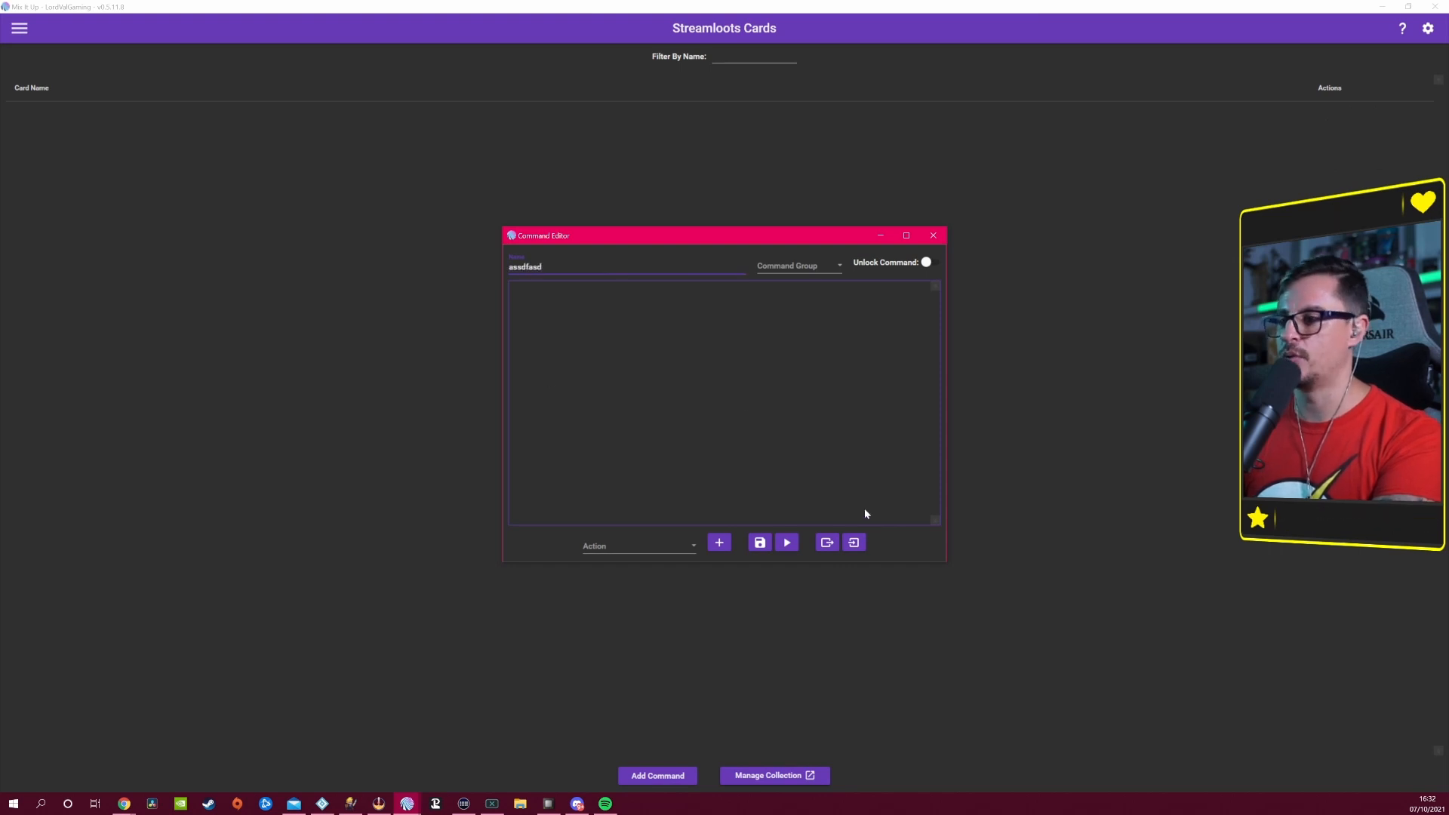
left_click(688, 548)
left_click(616, 565)
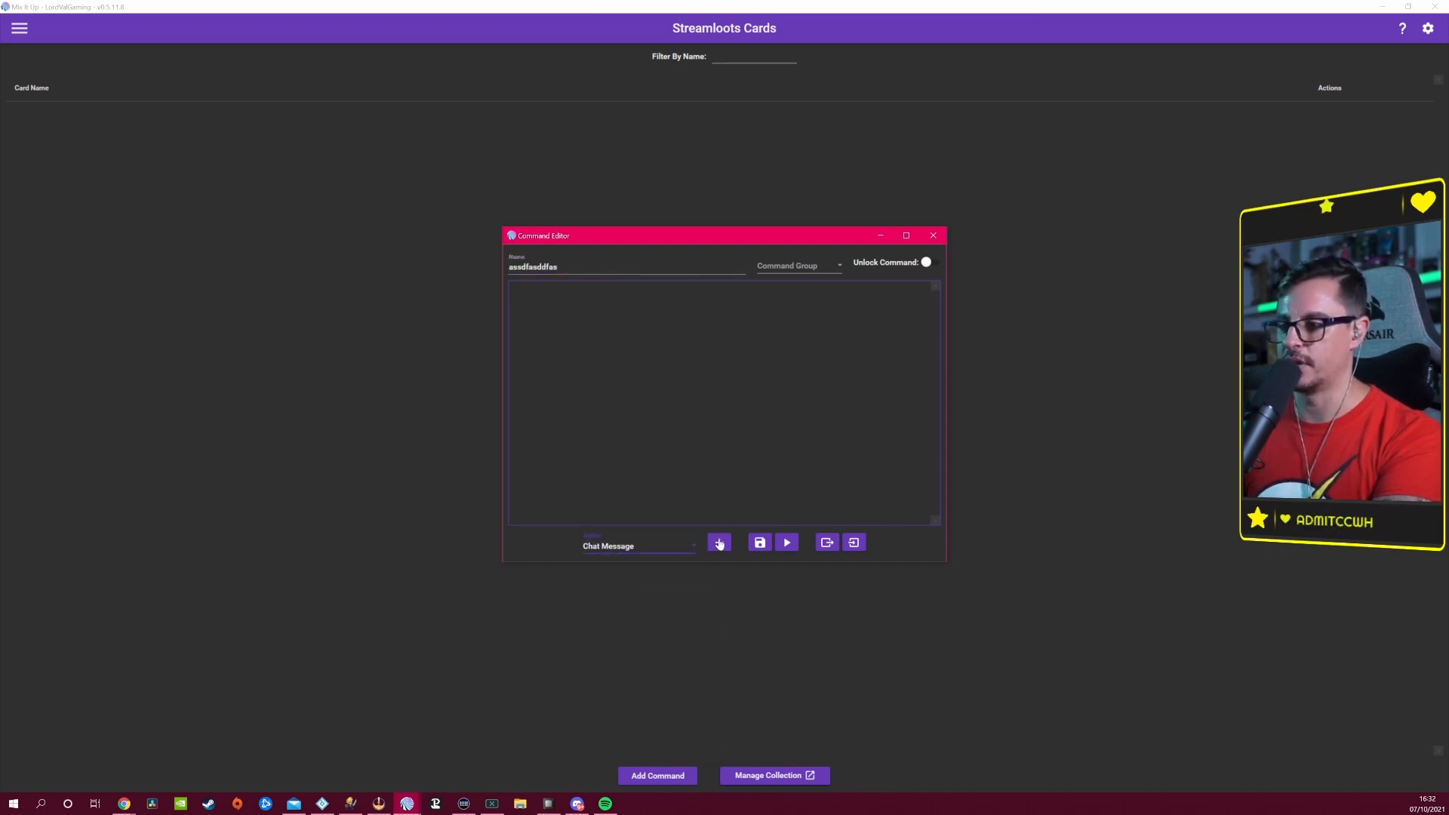
left_click(720, 543)
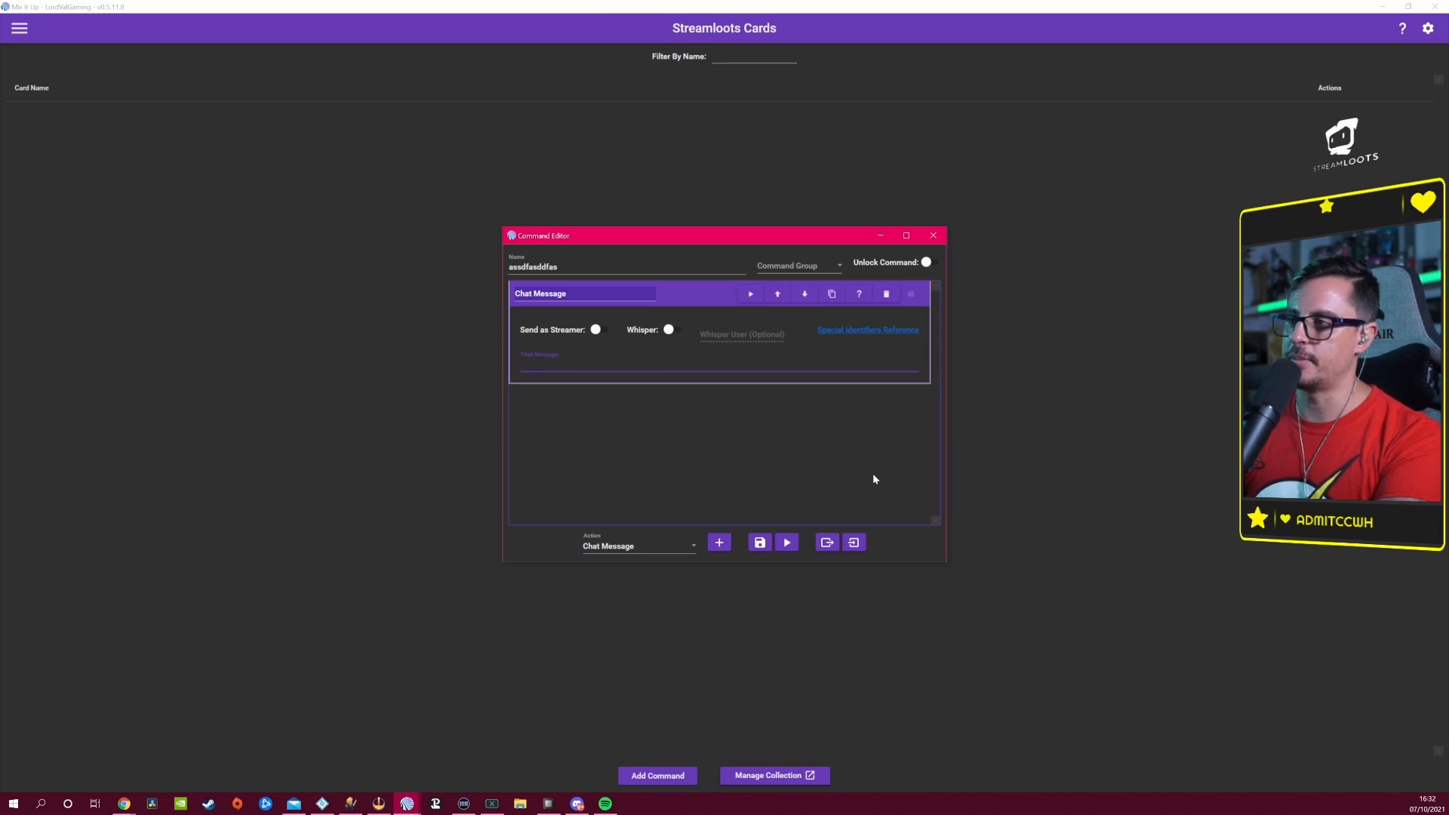
type("askjdhfkjhasdf")
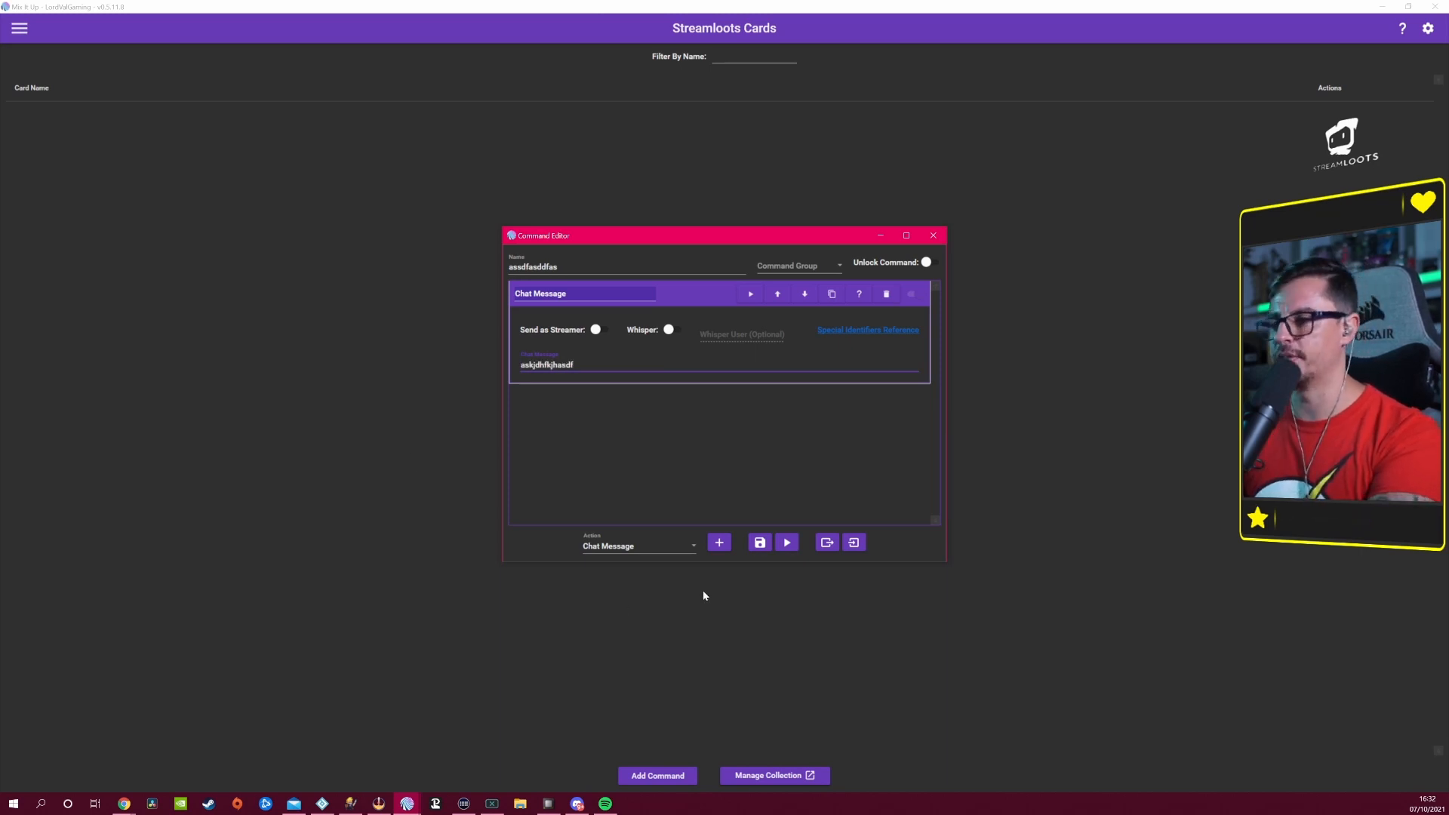
left_click(760, 542)
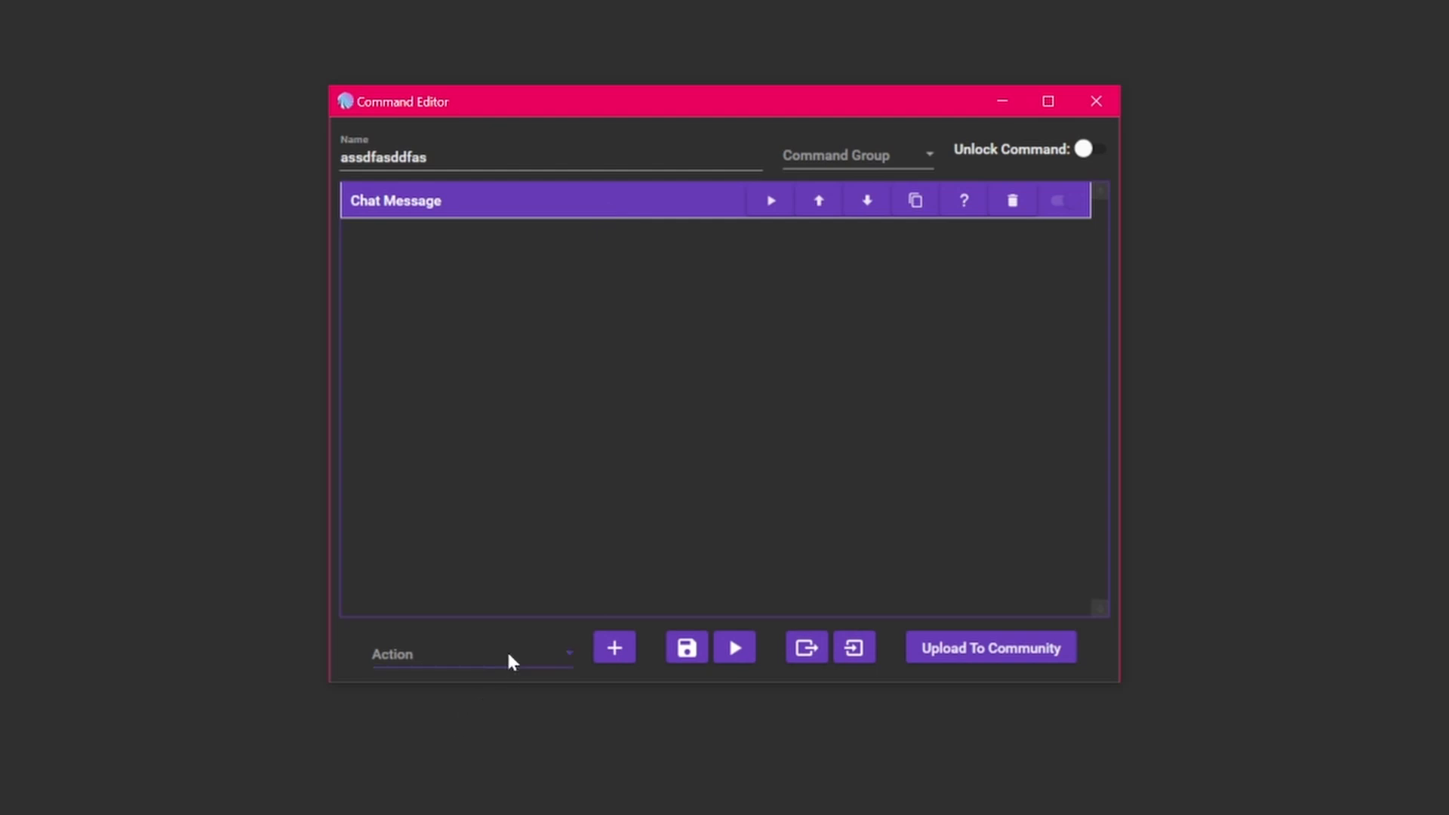
Step: Look through the action types available for the Streamloots card command "assdfasddfas" and delete that command
left_click(604, 542)
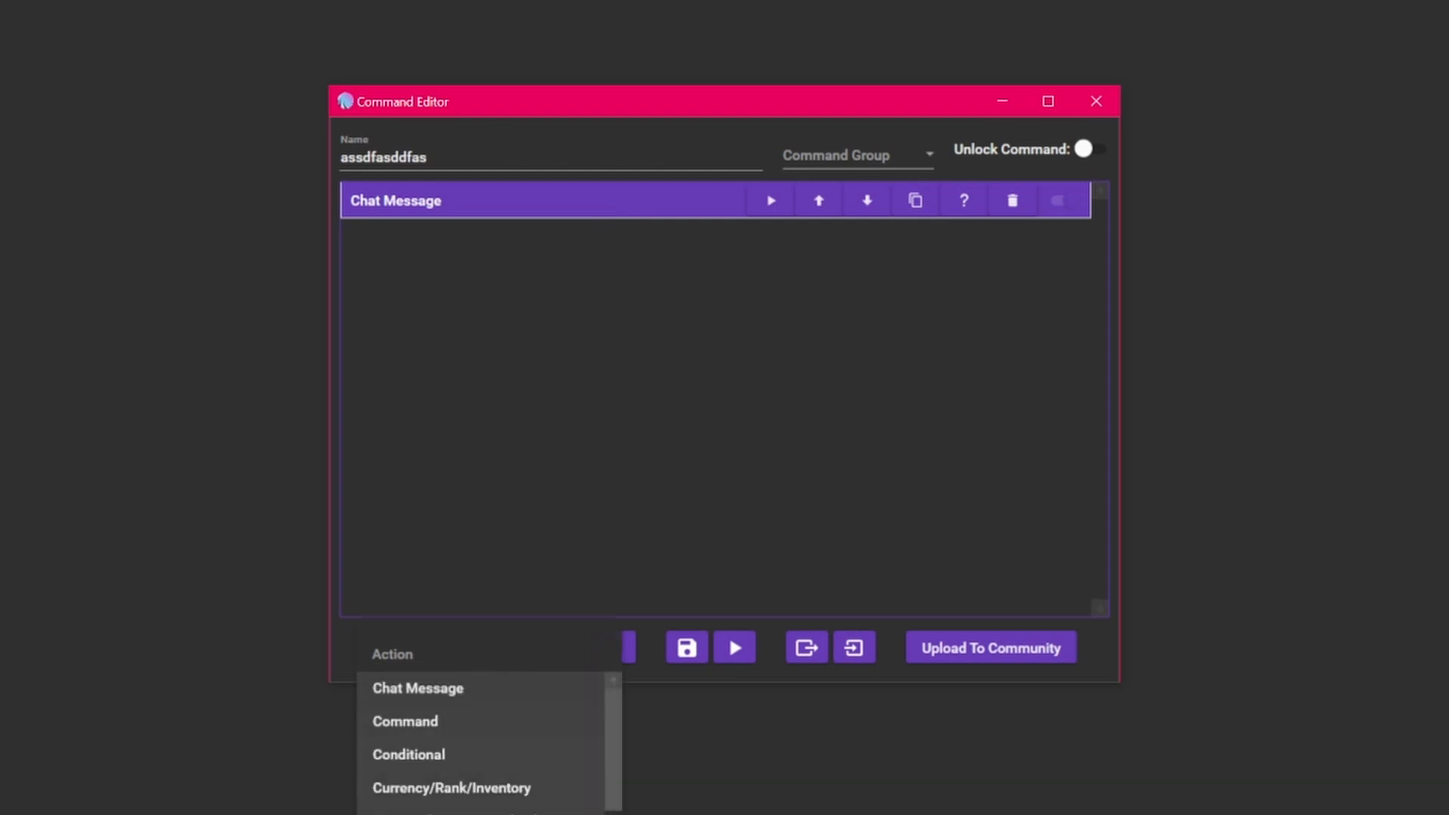
scroll(483, 740, "down", 5)
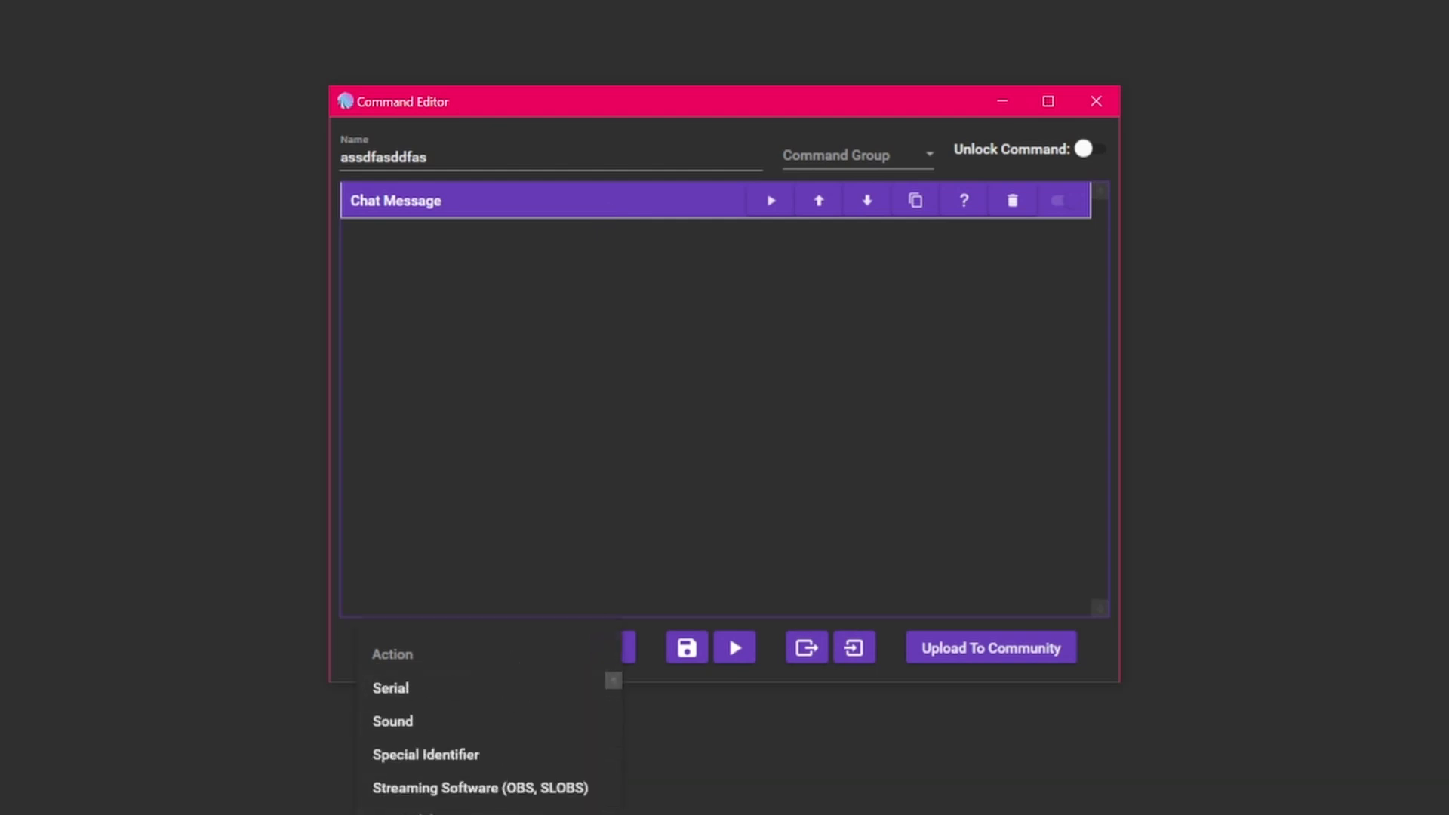
left_click(453, 813)
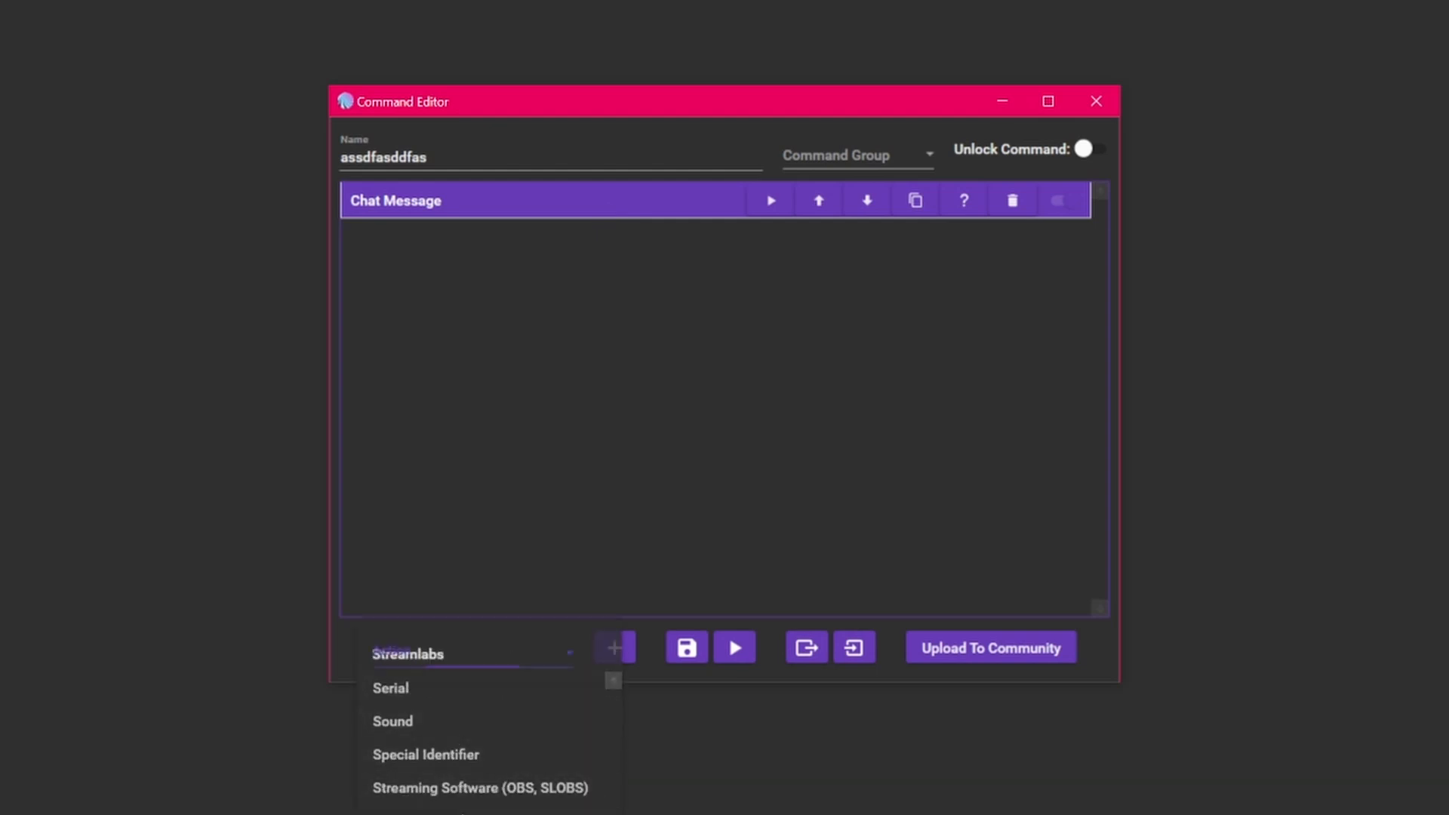
left_click(526, 644)
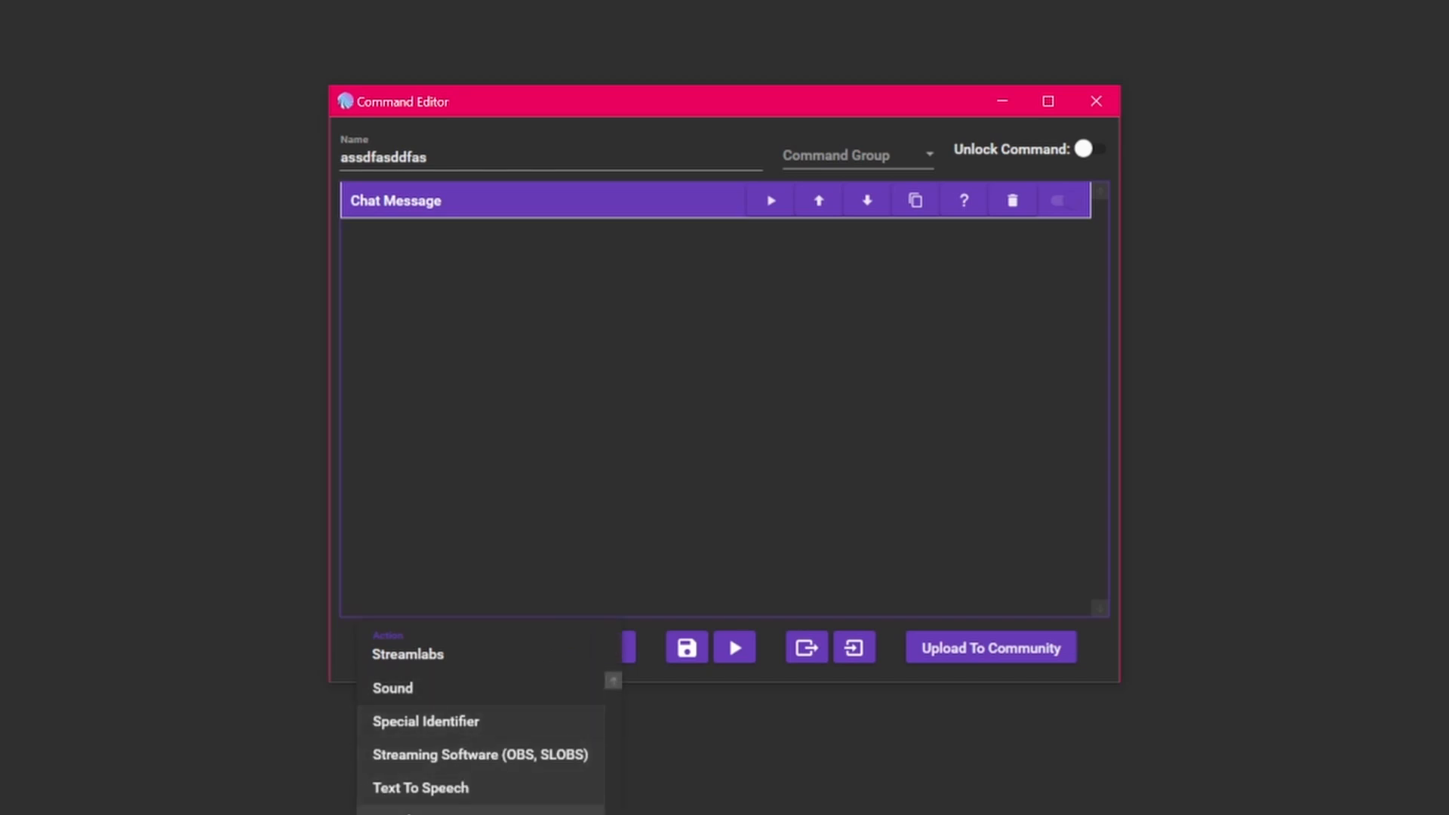
scroll(483, 724, "up", 1)
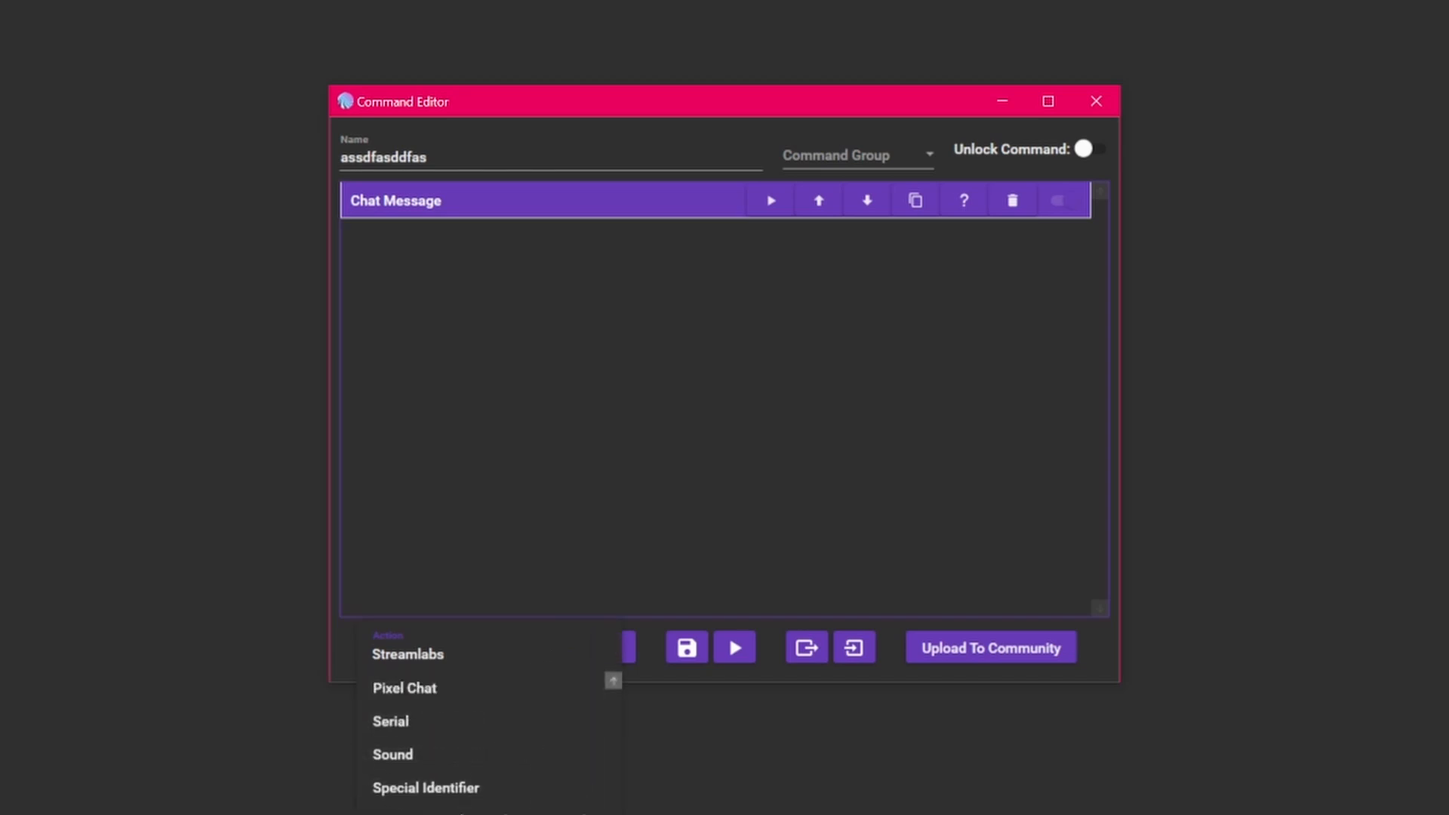
left_click(614, 508)
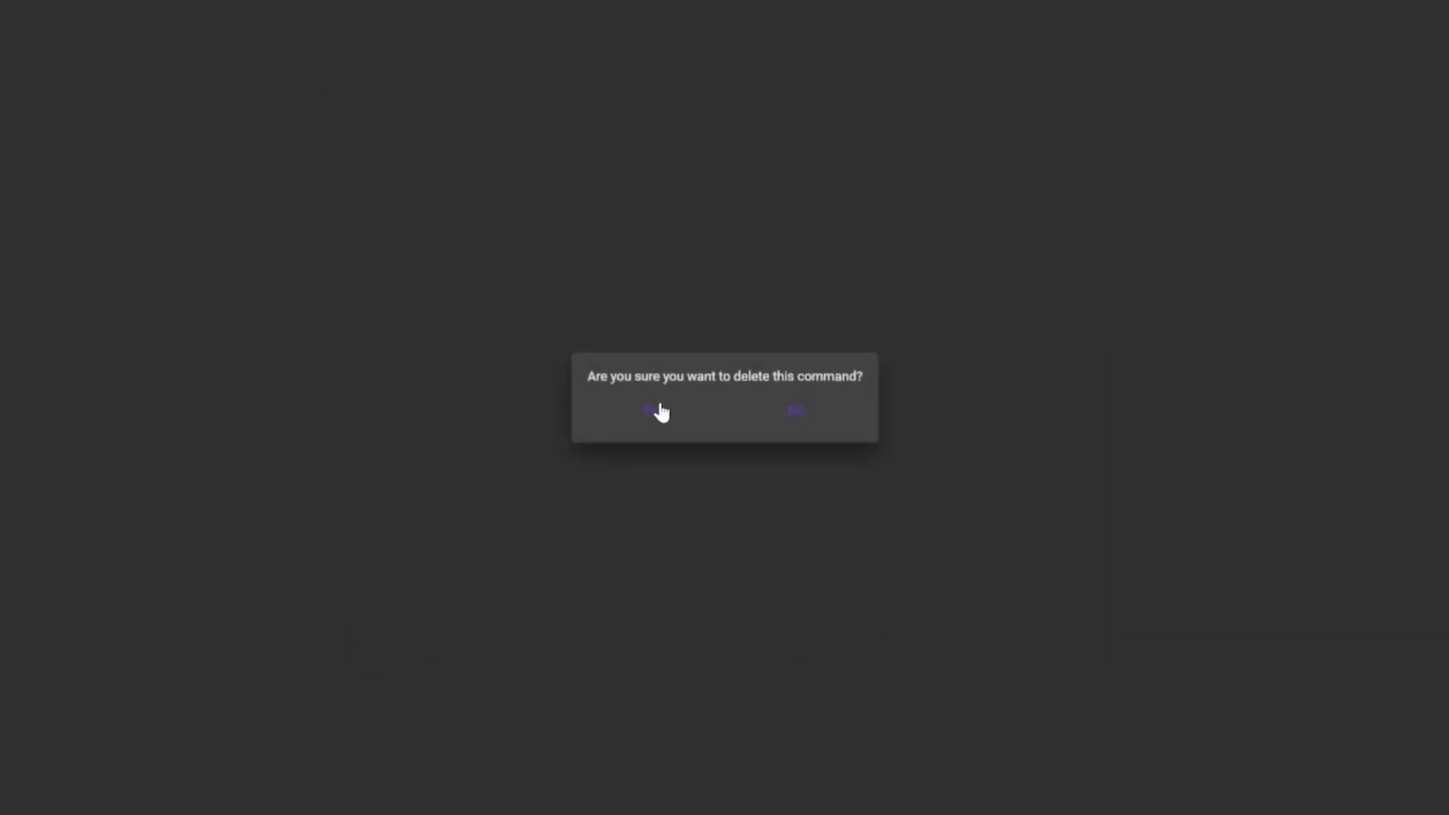
left_click(650, 411)
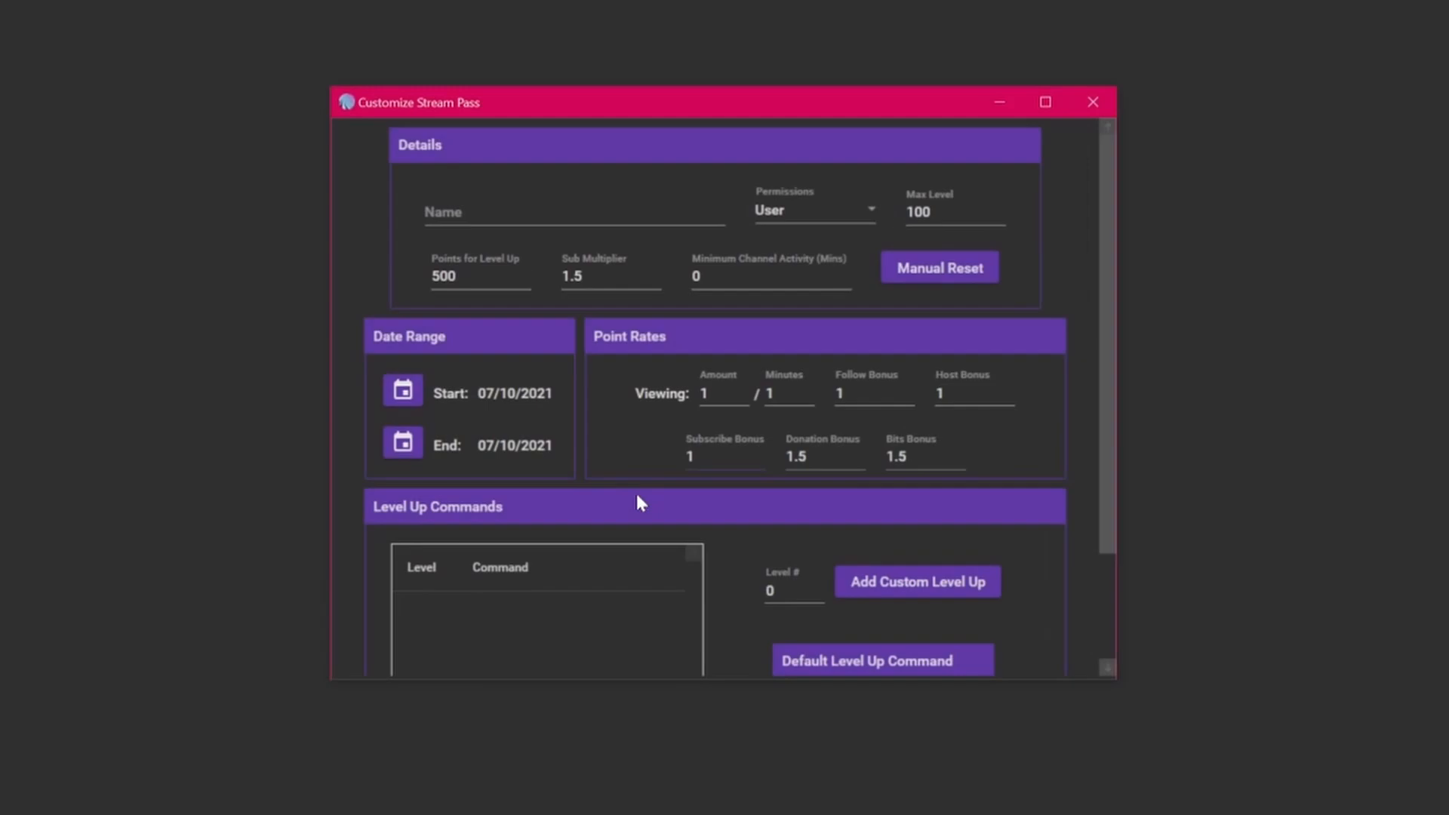
Step: Name the new stream pass "level up", review its point rates and level-up command settings, and close it without saving
left_click_drag(1117, 298, 1106, 433)
scroll(1093, 412, "up", 4)
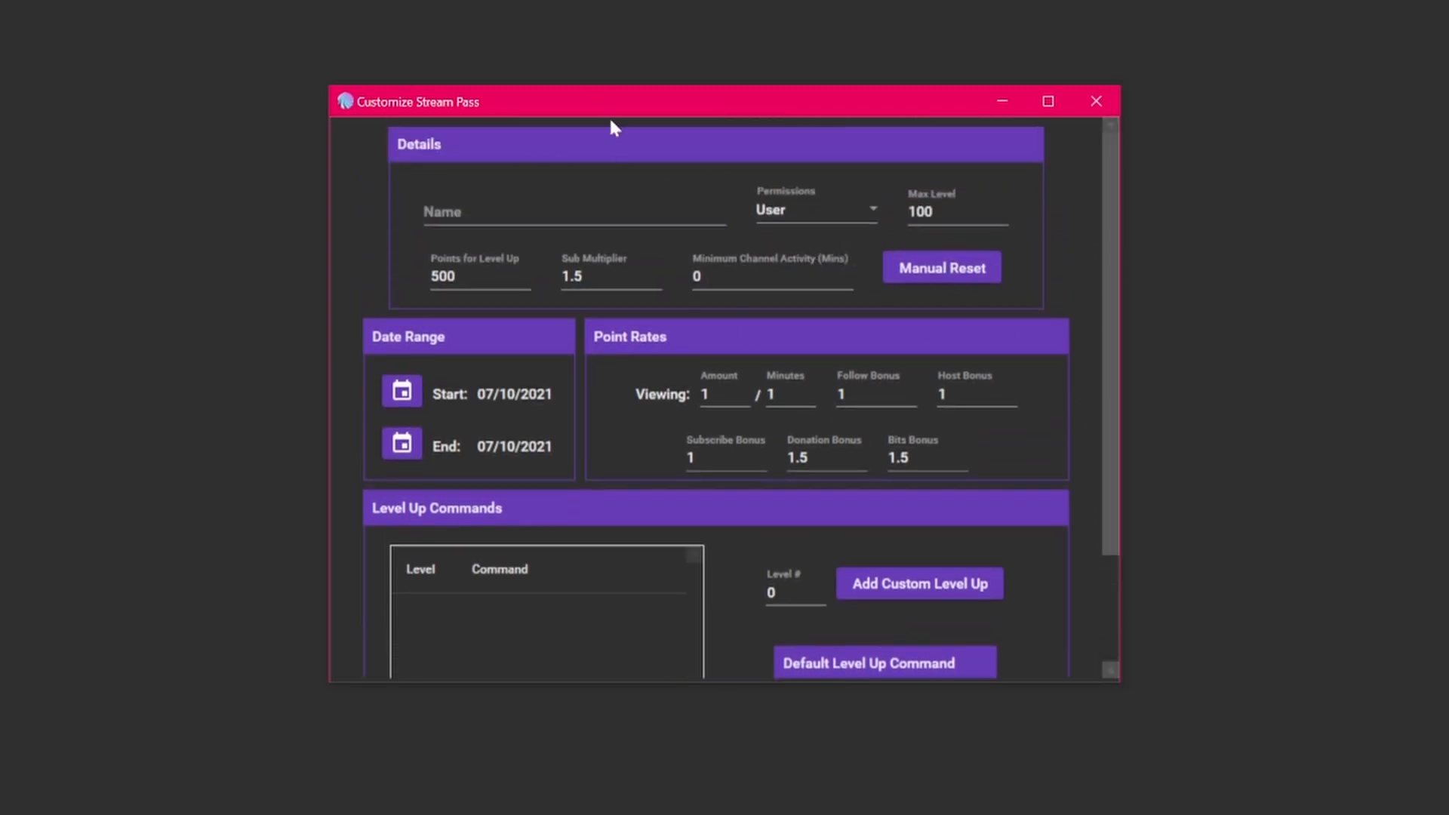
left_click(525, 221)
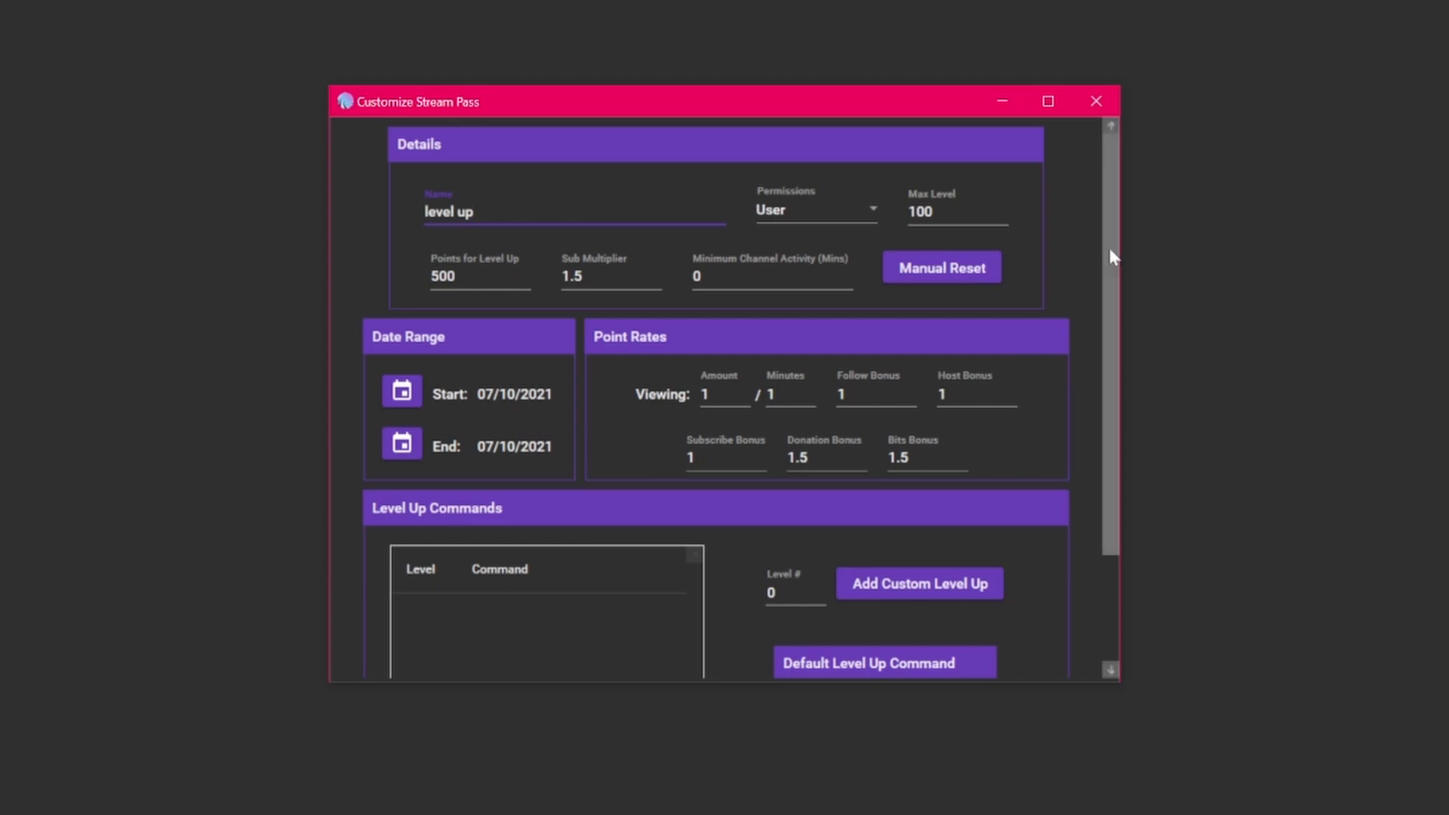
left_click_drag(1113, 252, 1113, 341)
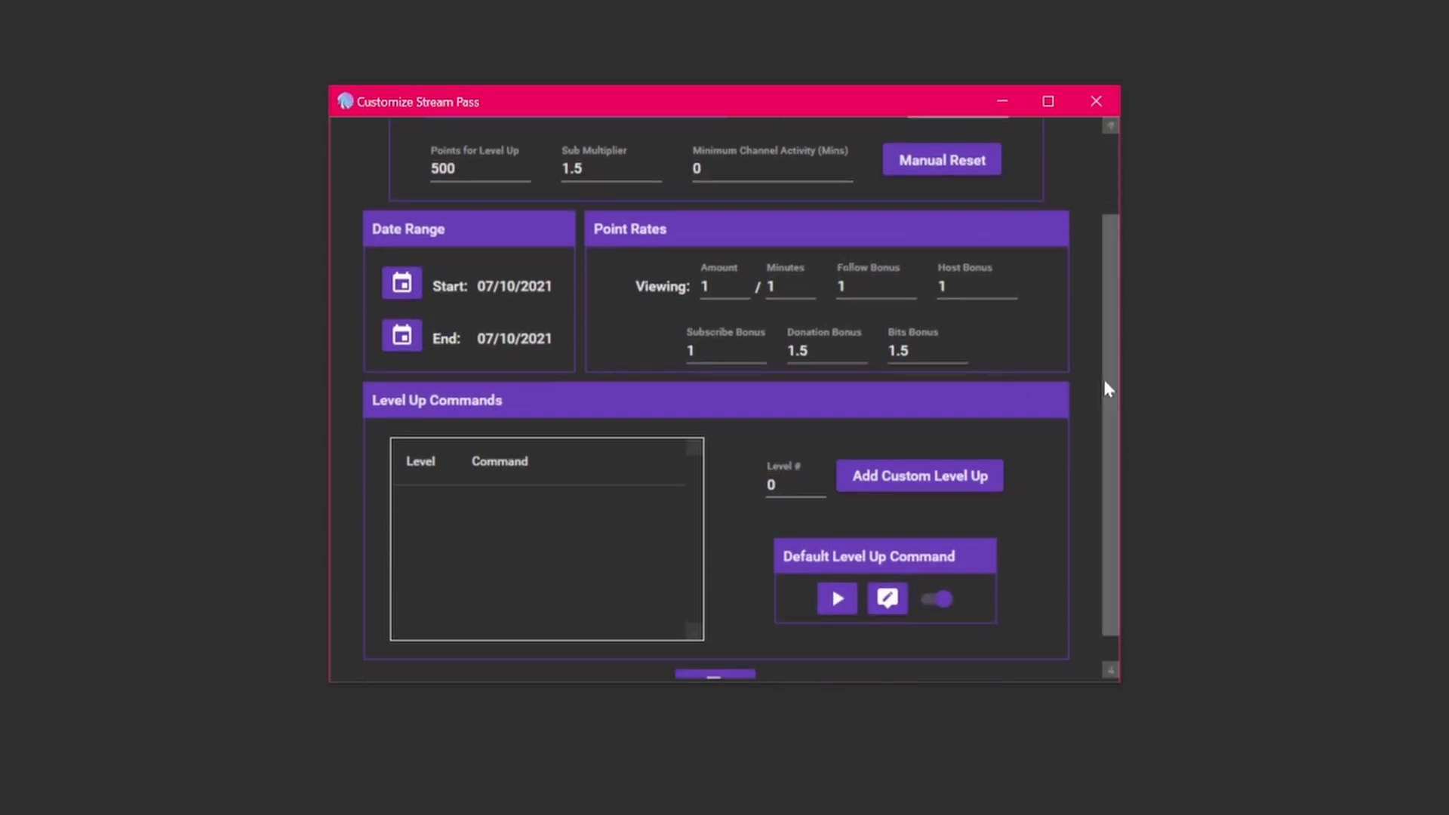
left_click_drag(1103, 387, 1107, 511)
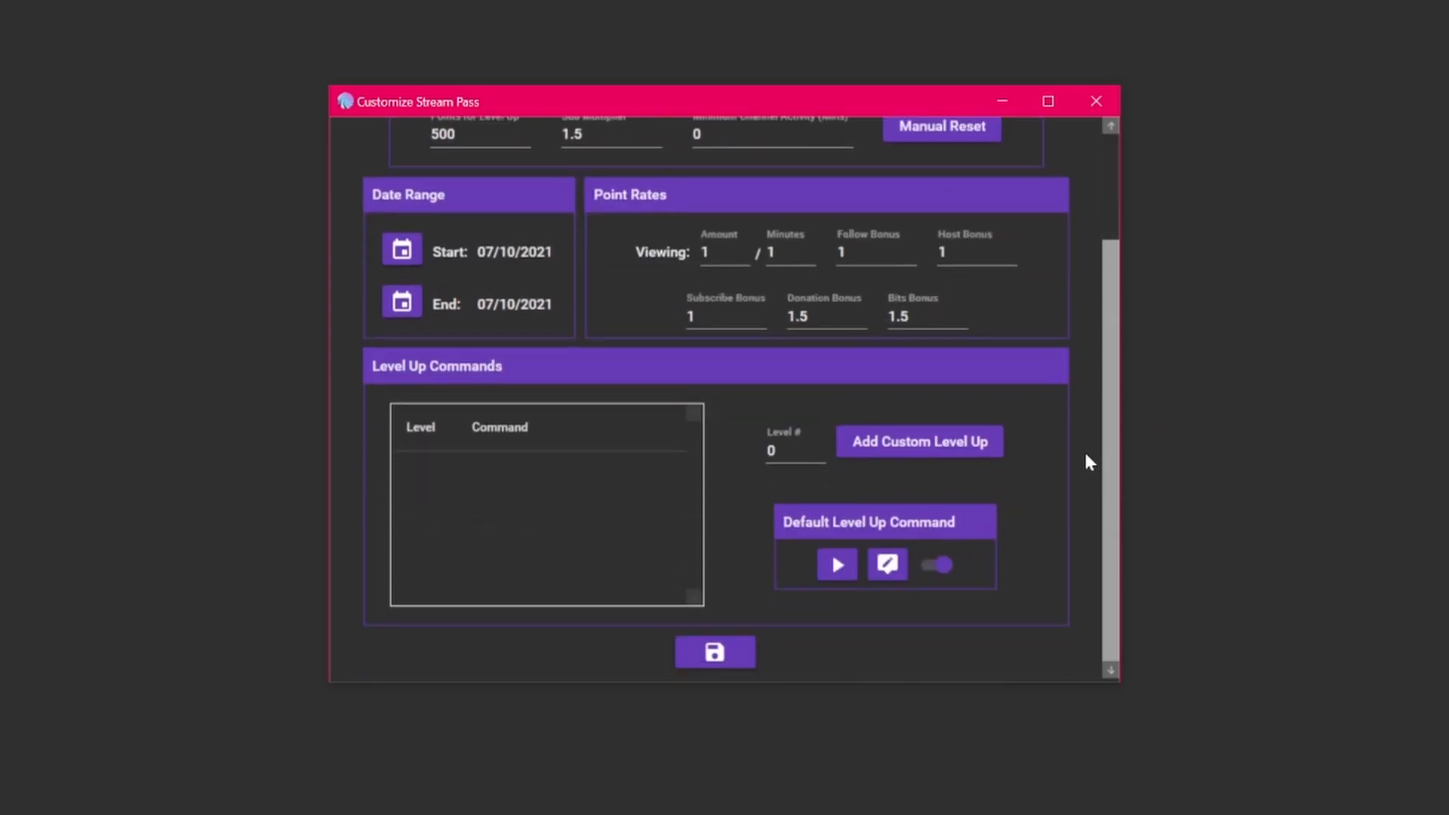
scroll(1088, 457, "up", 3)
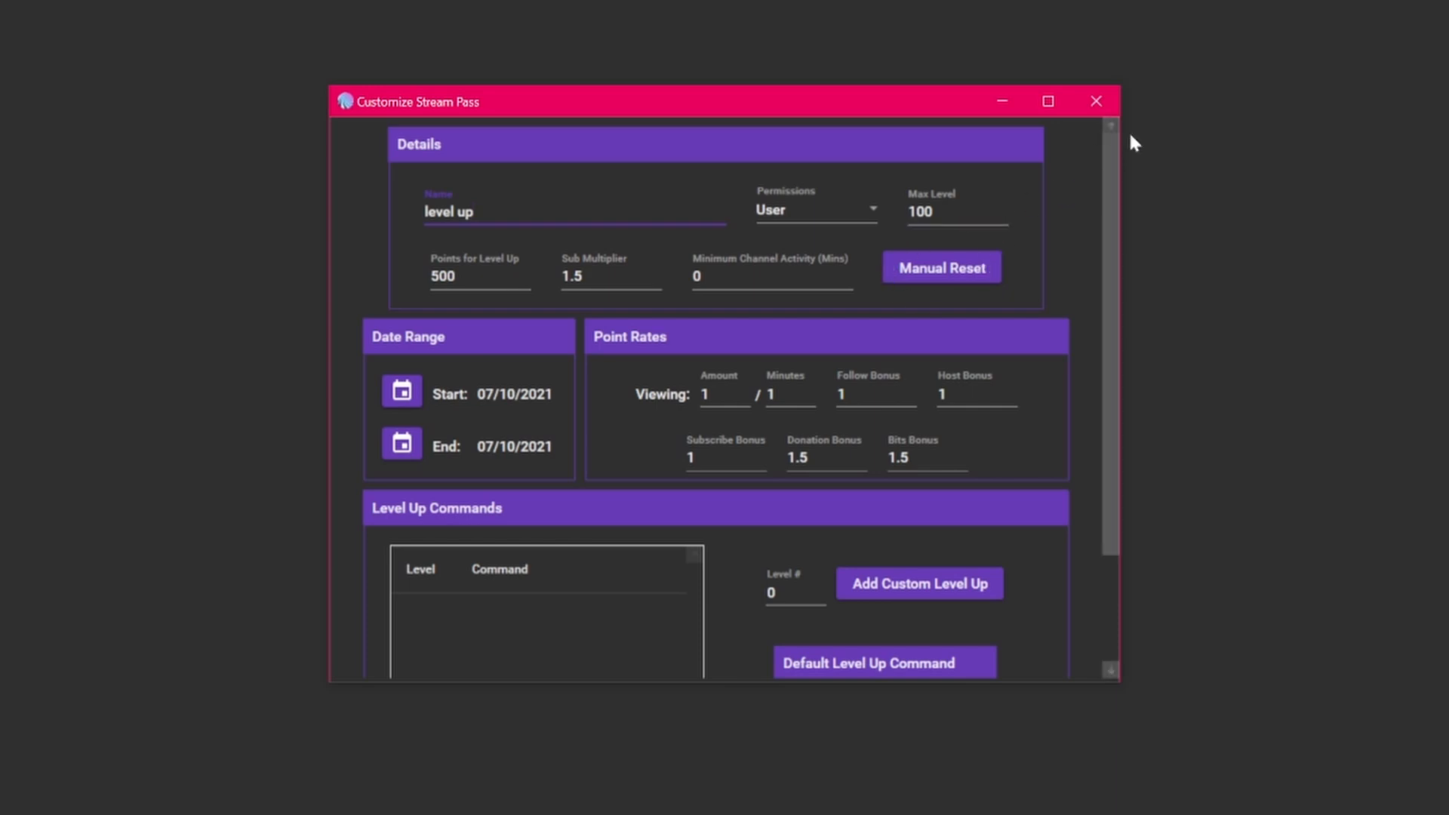
left_click(1096, 100)
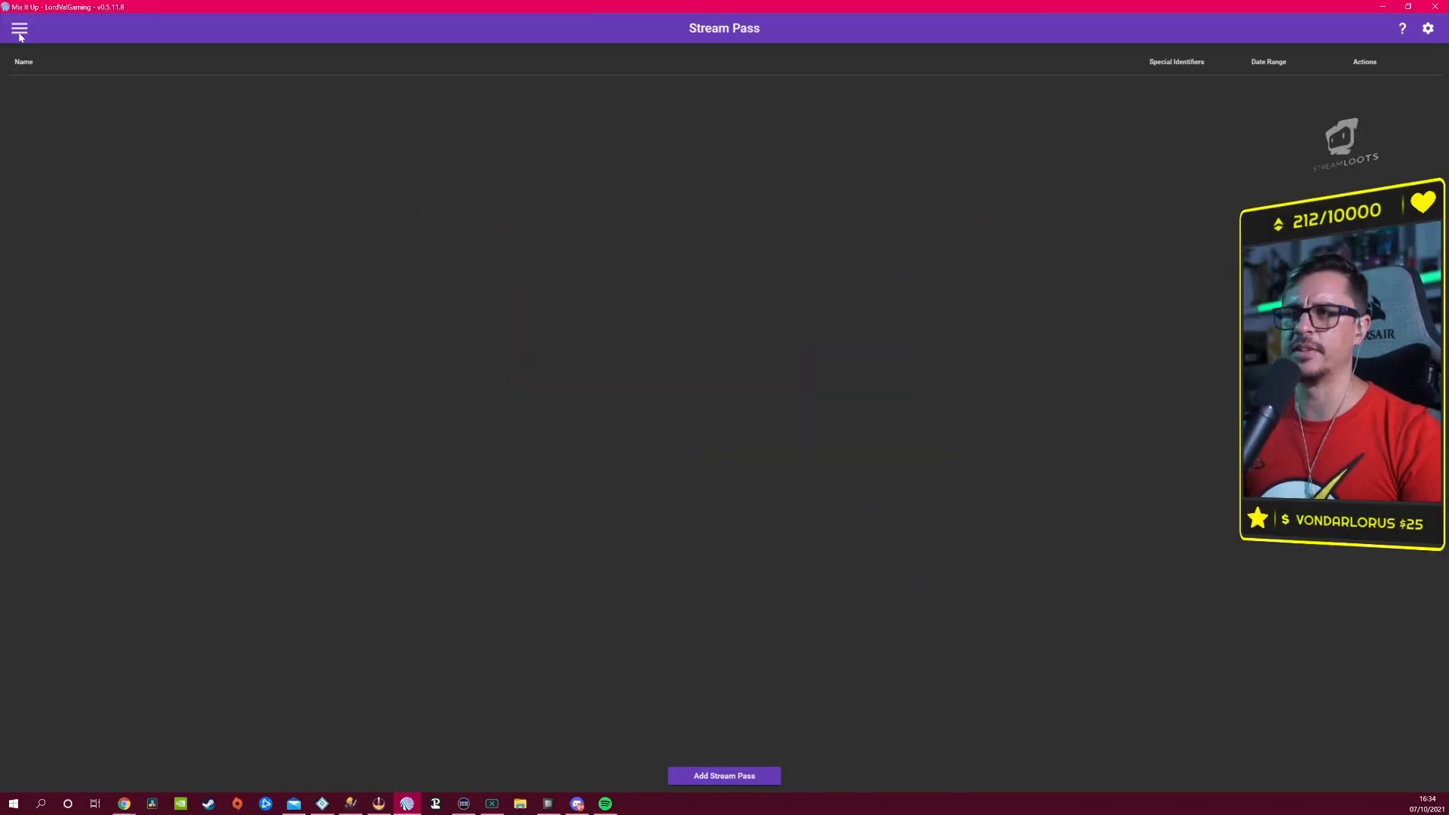
Step: Go to the Redemption Store section, check the Currency/Rank/Inventory list and return to the Redemption Store
left_click(19, 32)
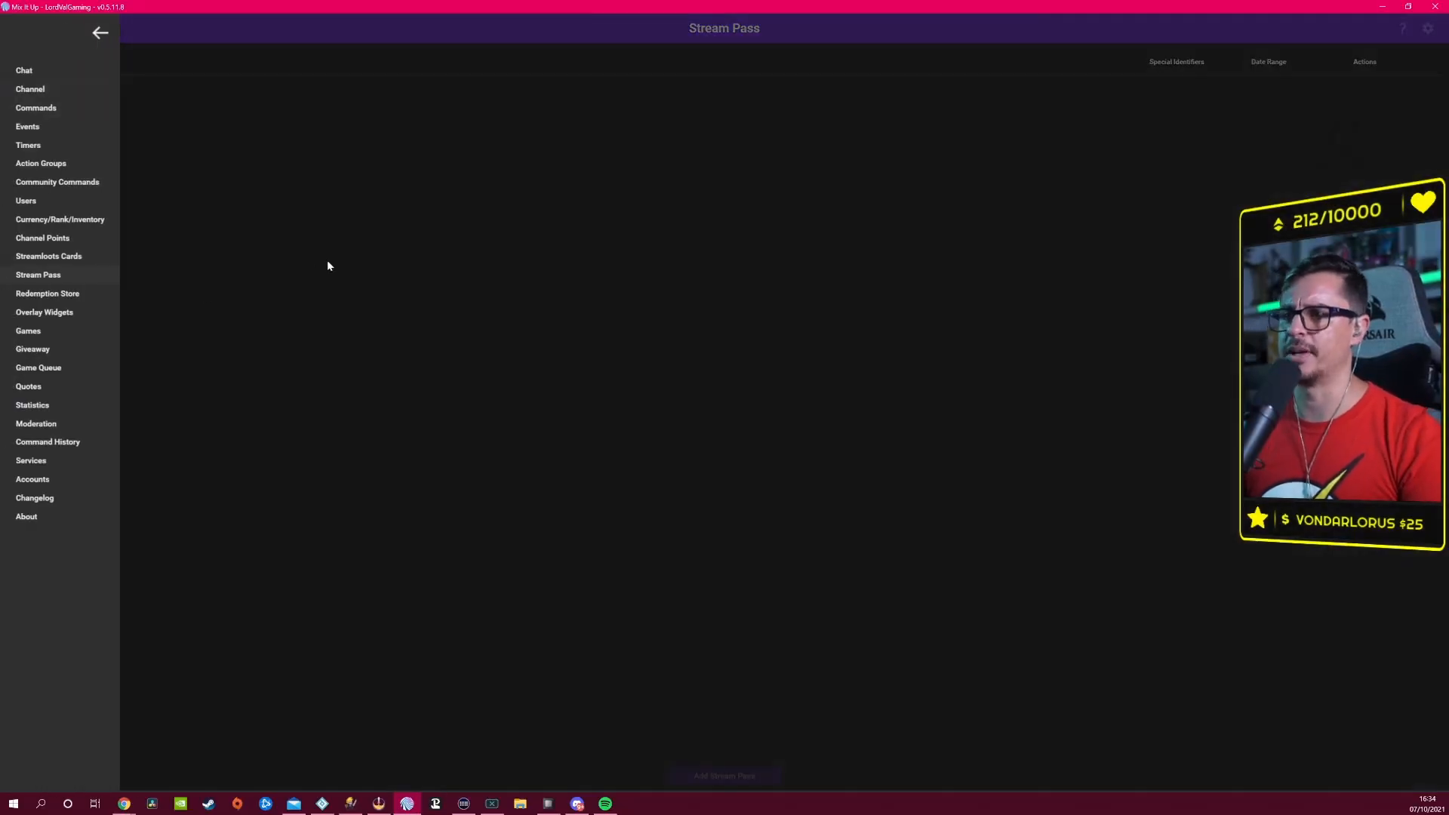
left_click(92, 293)
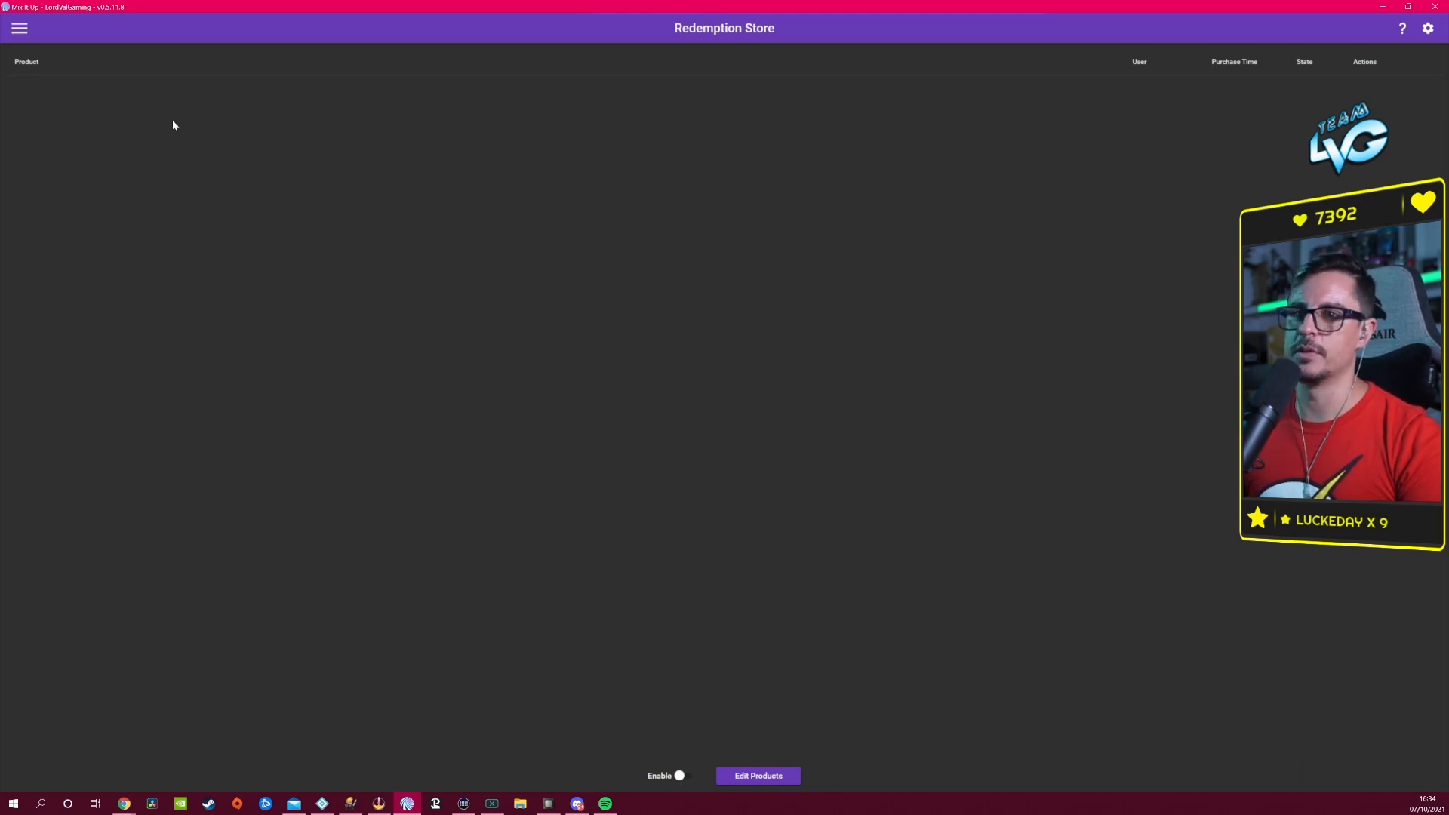
left_click(19, 28)
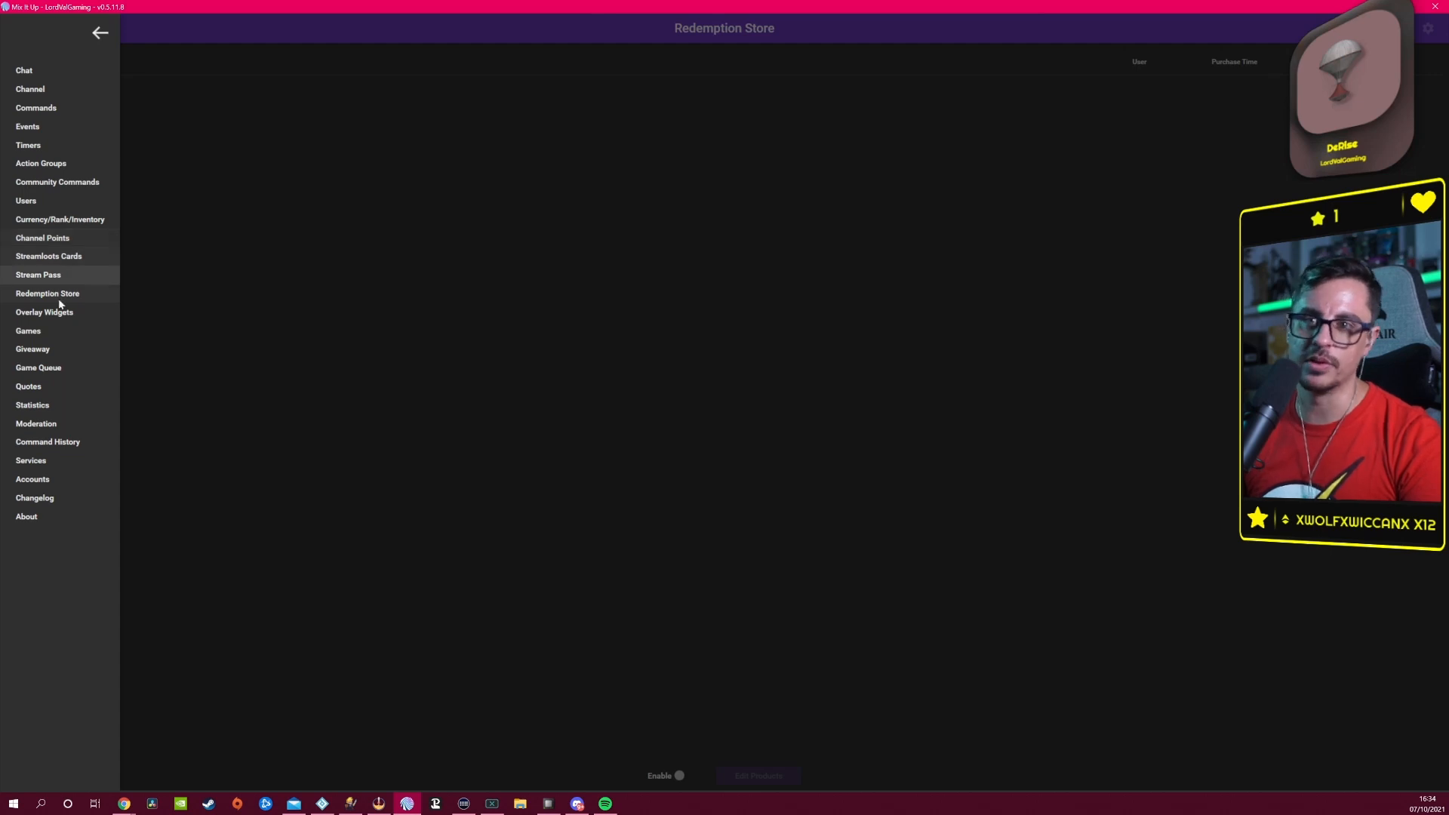
left_click(66, 220)
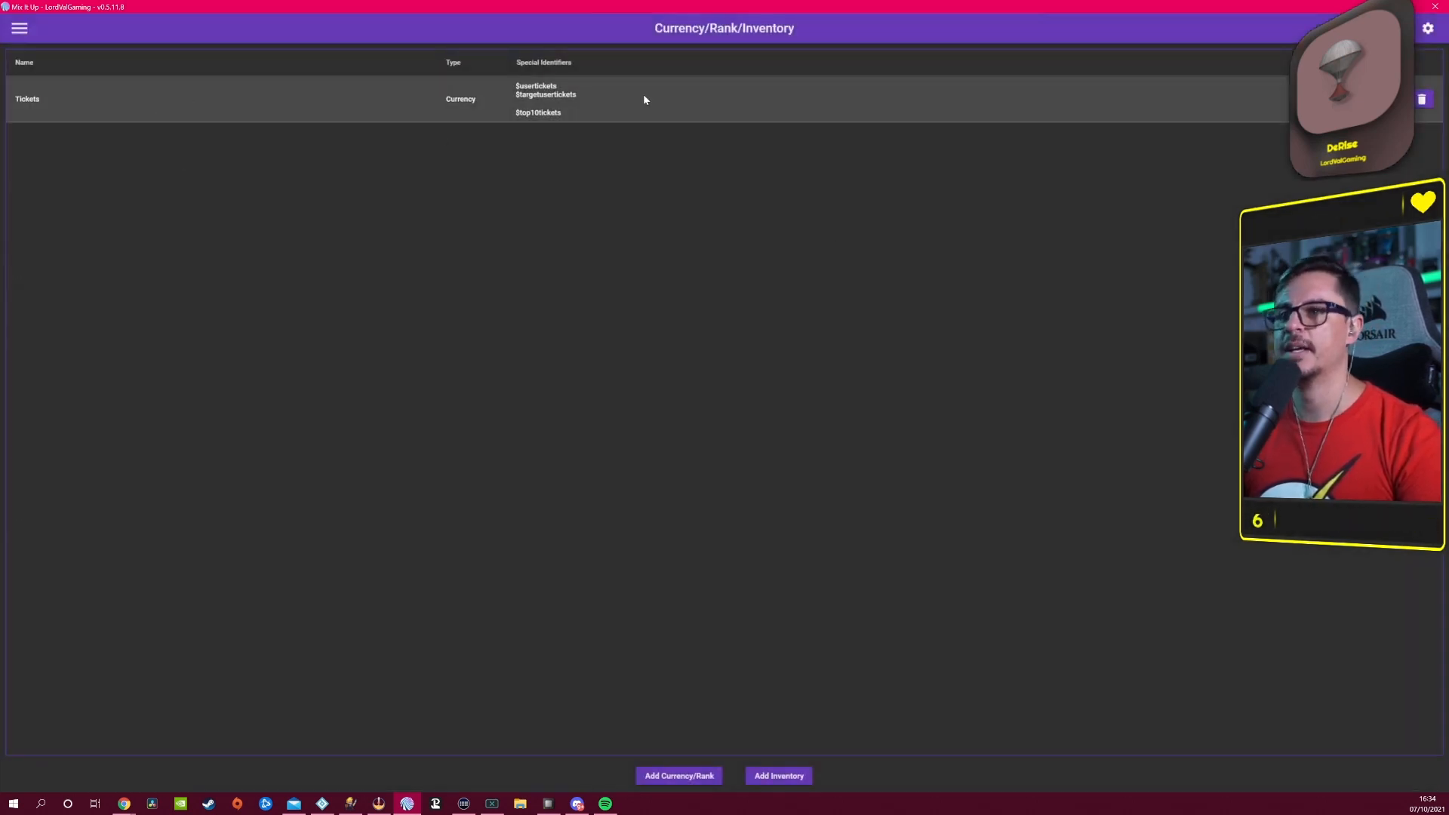
left_click(18, 28)
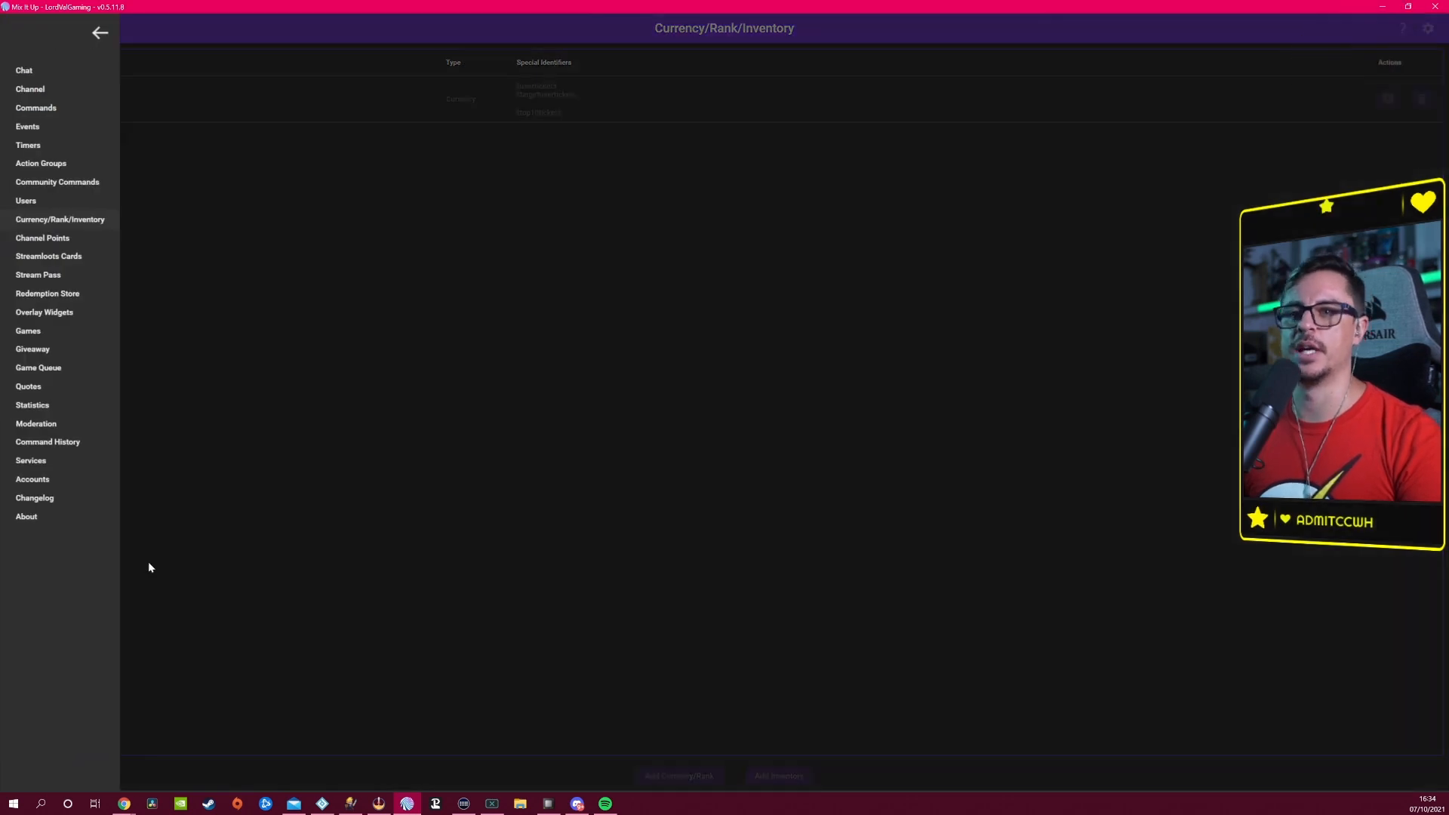
left_click(79, 296)
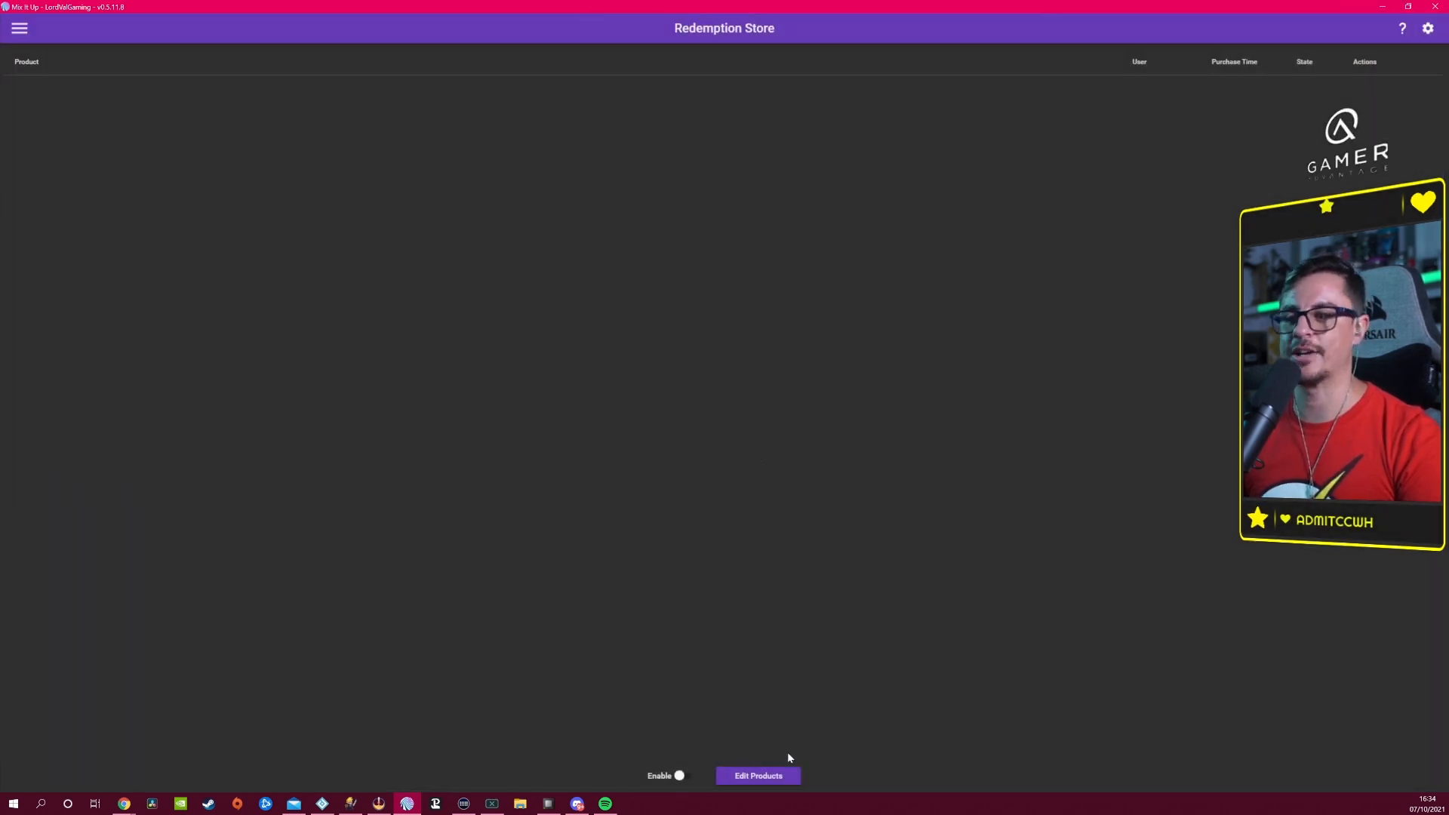
Step: Switch the Redemption Store on and off again, review its product and redemption settings, and close the editor without saving
left_click(679, 776)
left_click(681, 776)
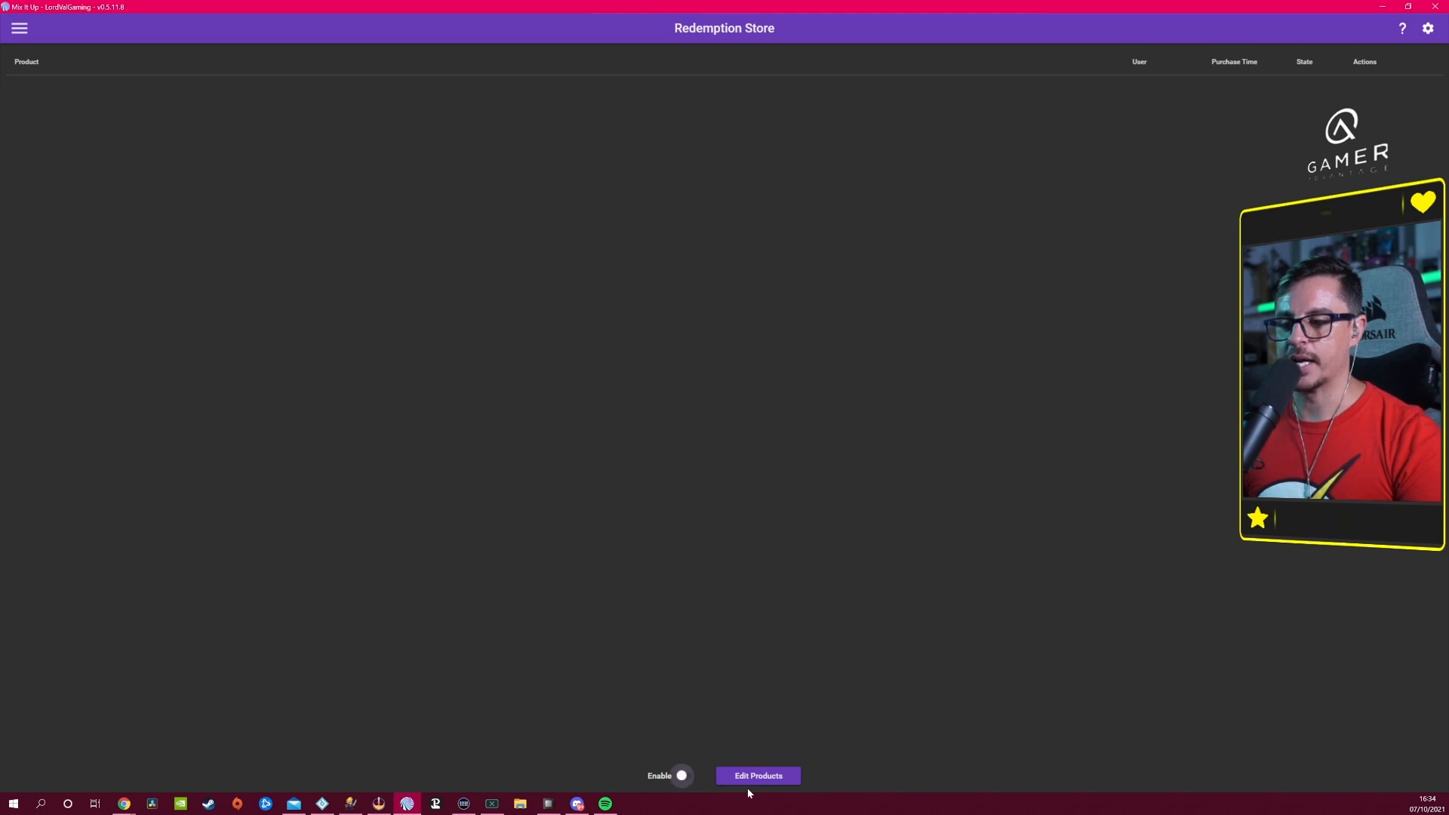
left_click(747, 779)
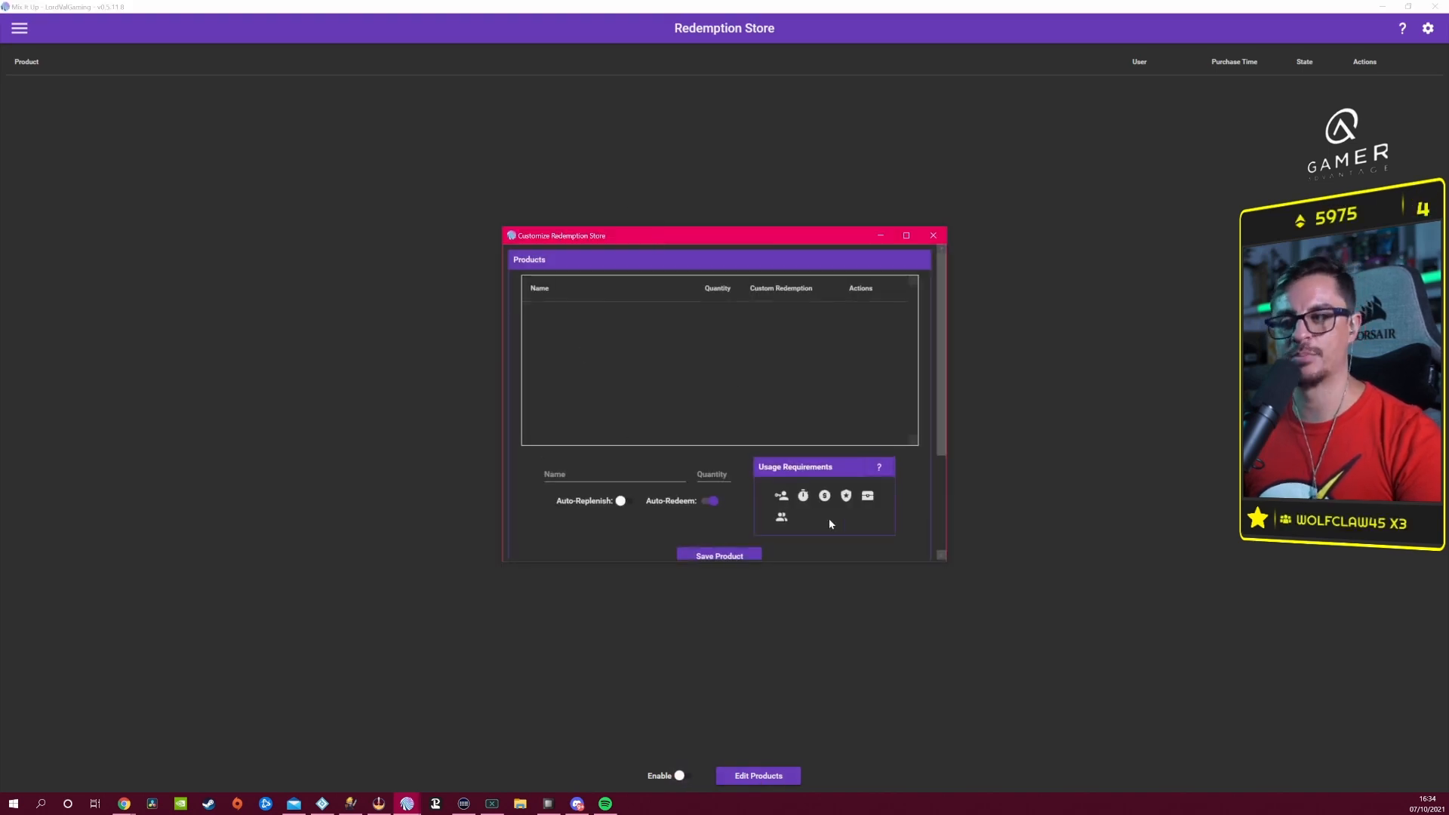
left_click_drag(944, 401, 920, 543)
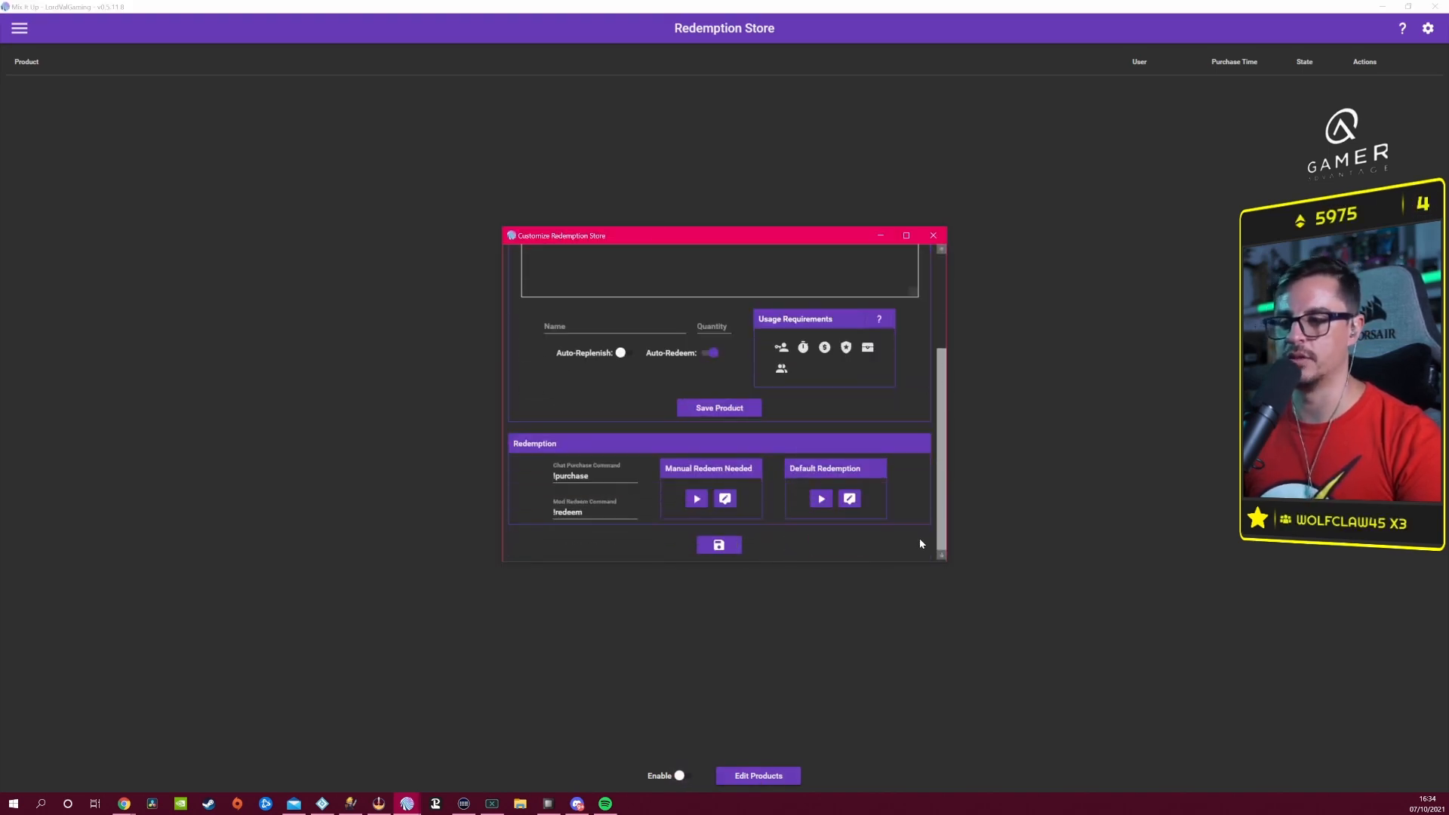
scroll(920, 541, "up", 3)
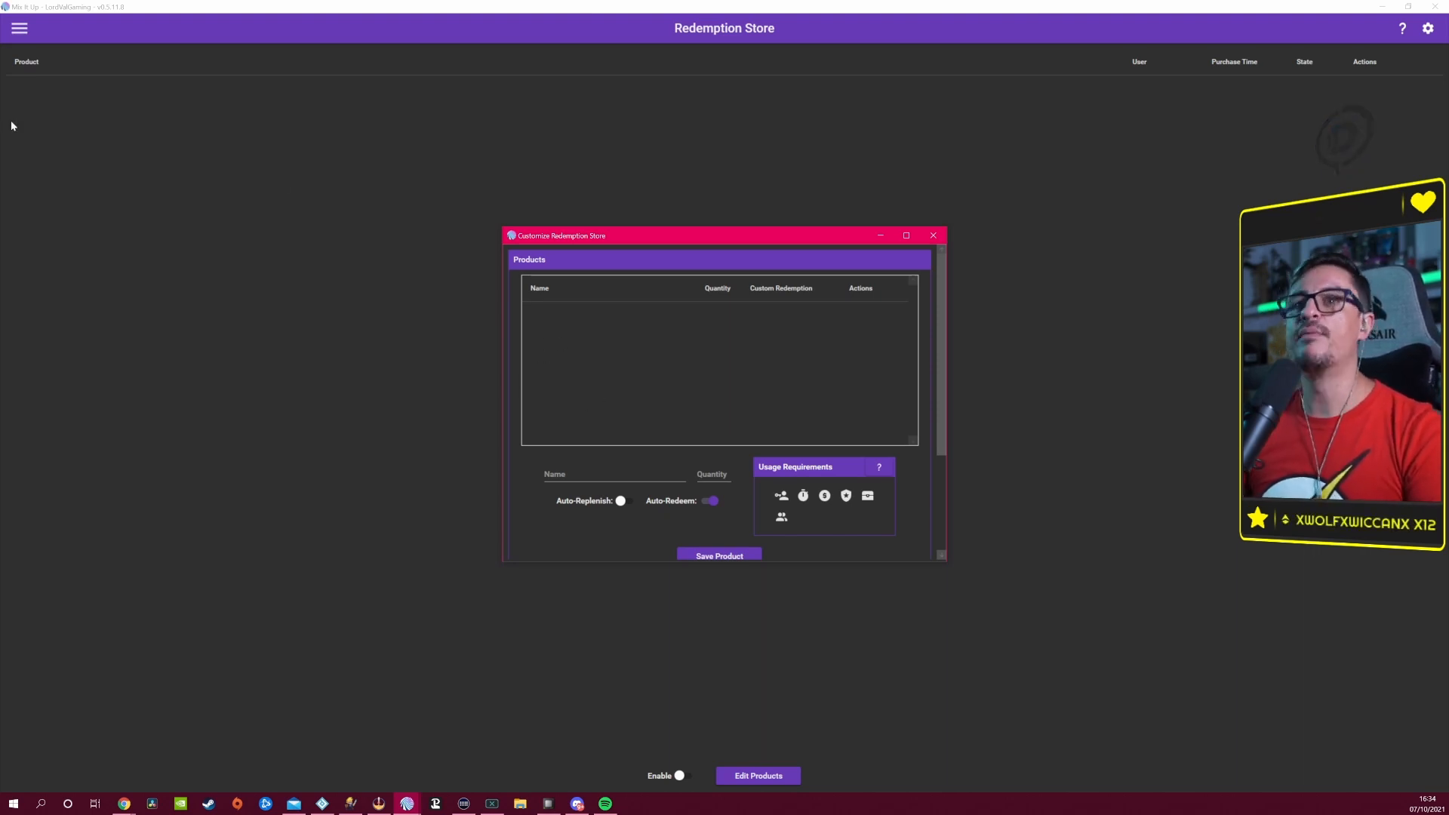
scroll(935, 353, "down", 4)
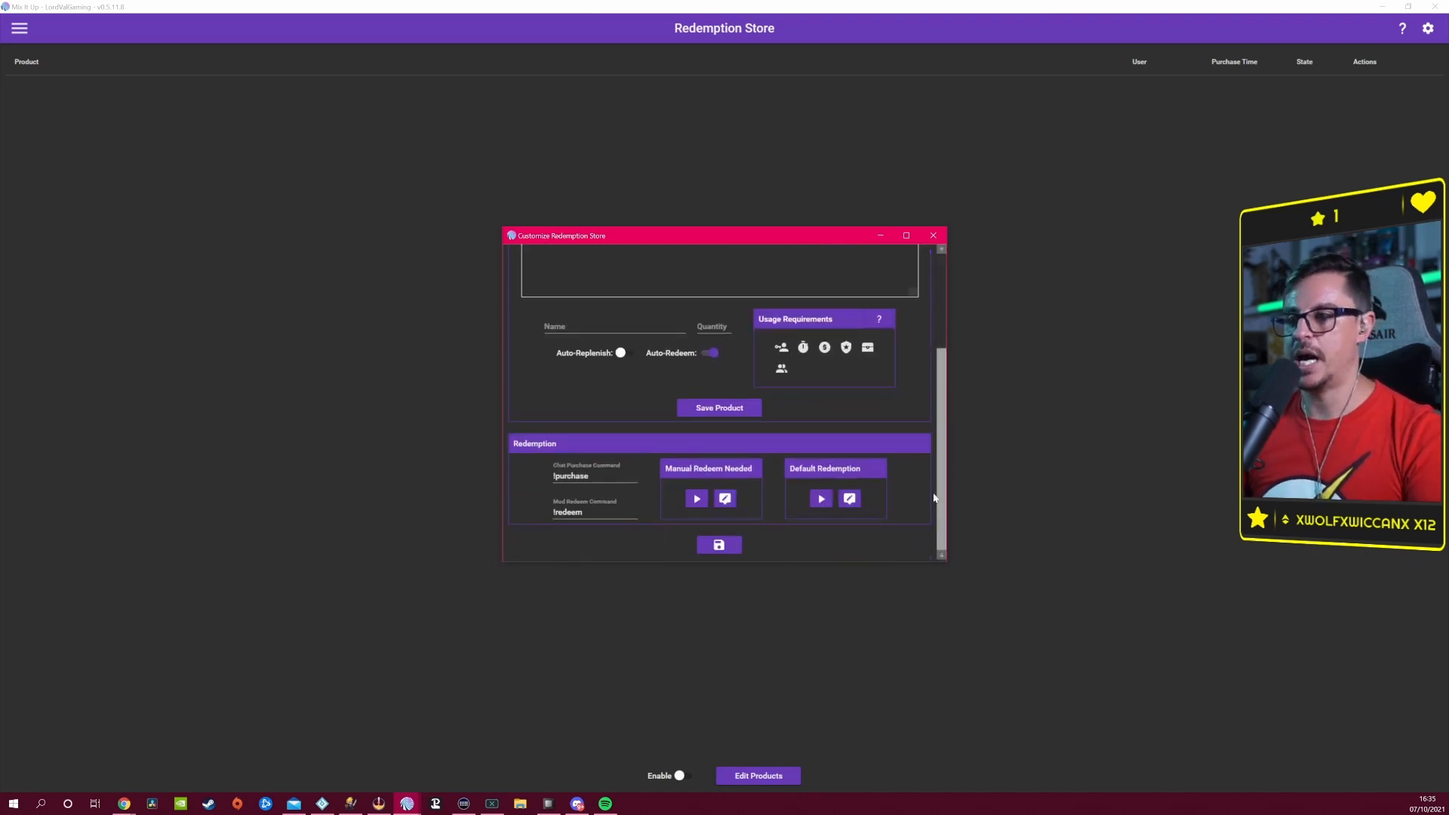
scroll(935, 491, "up", 4)
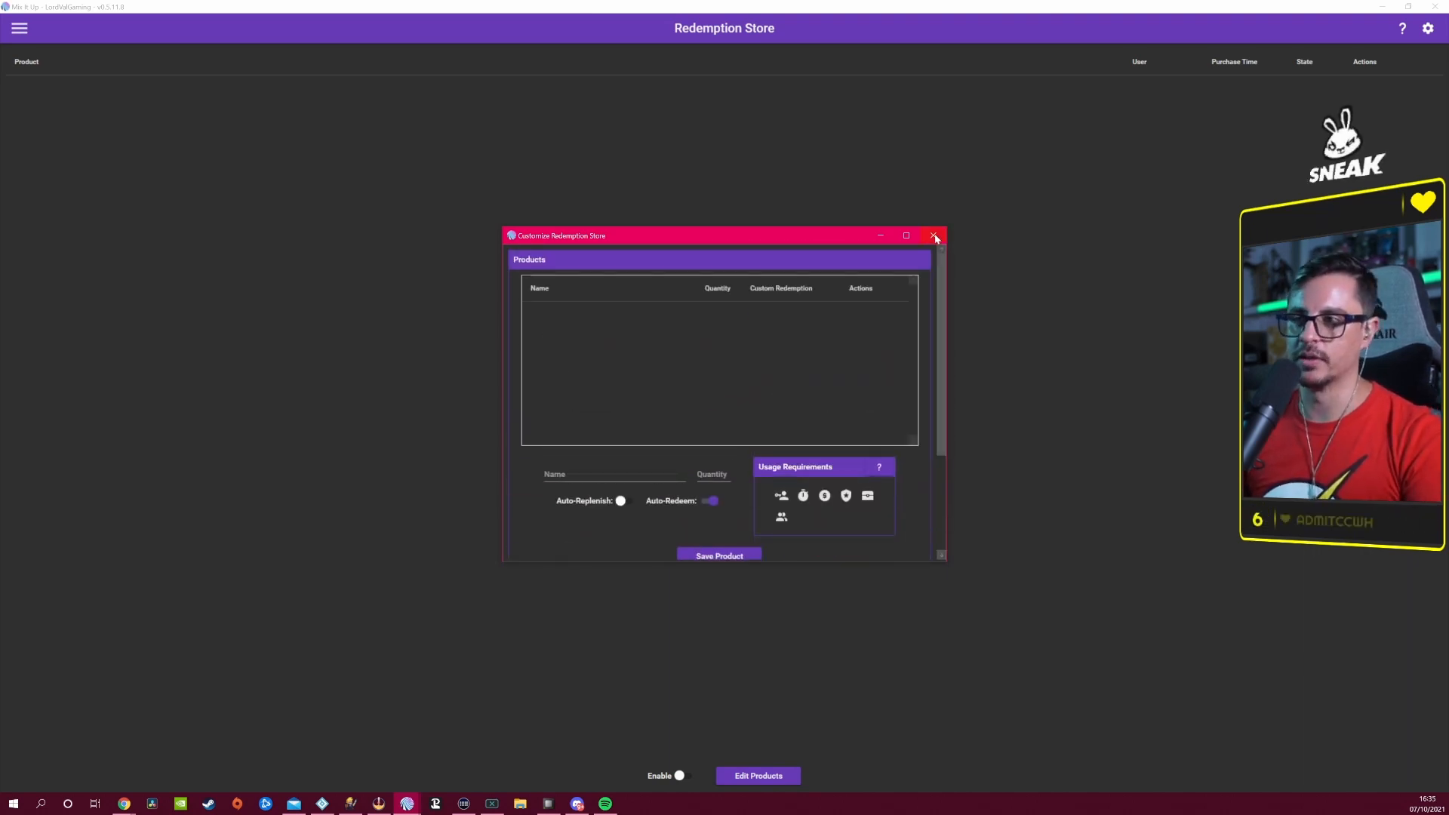
left_click(934, 237)
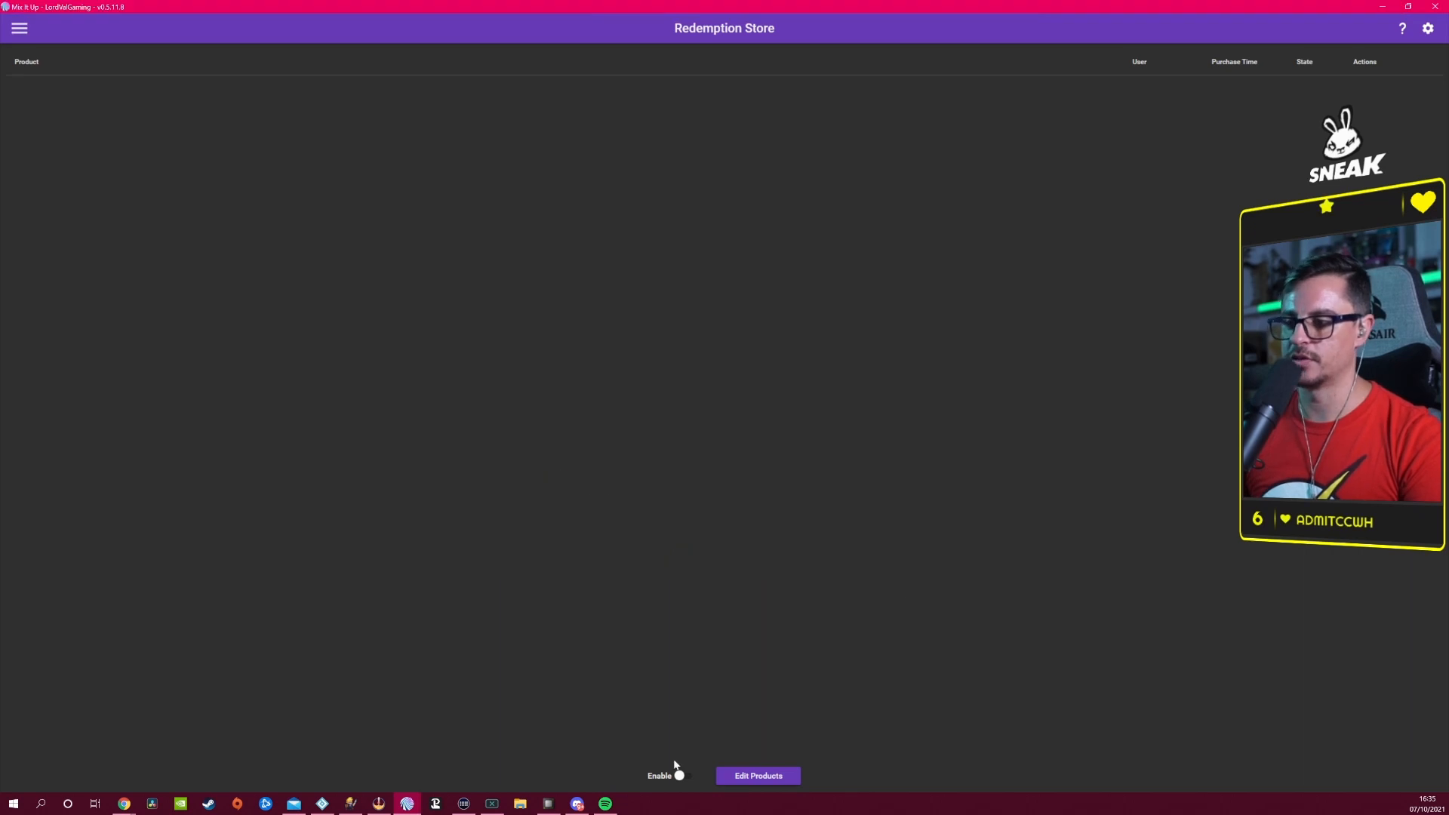
Step: Return to the Currency/Rank/Inventory section to view the Tickets currency
left_click(20, 30)
left_click(728, 47)
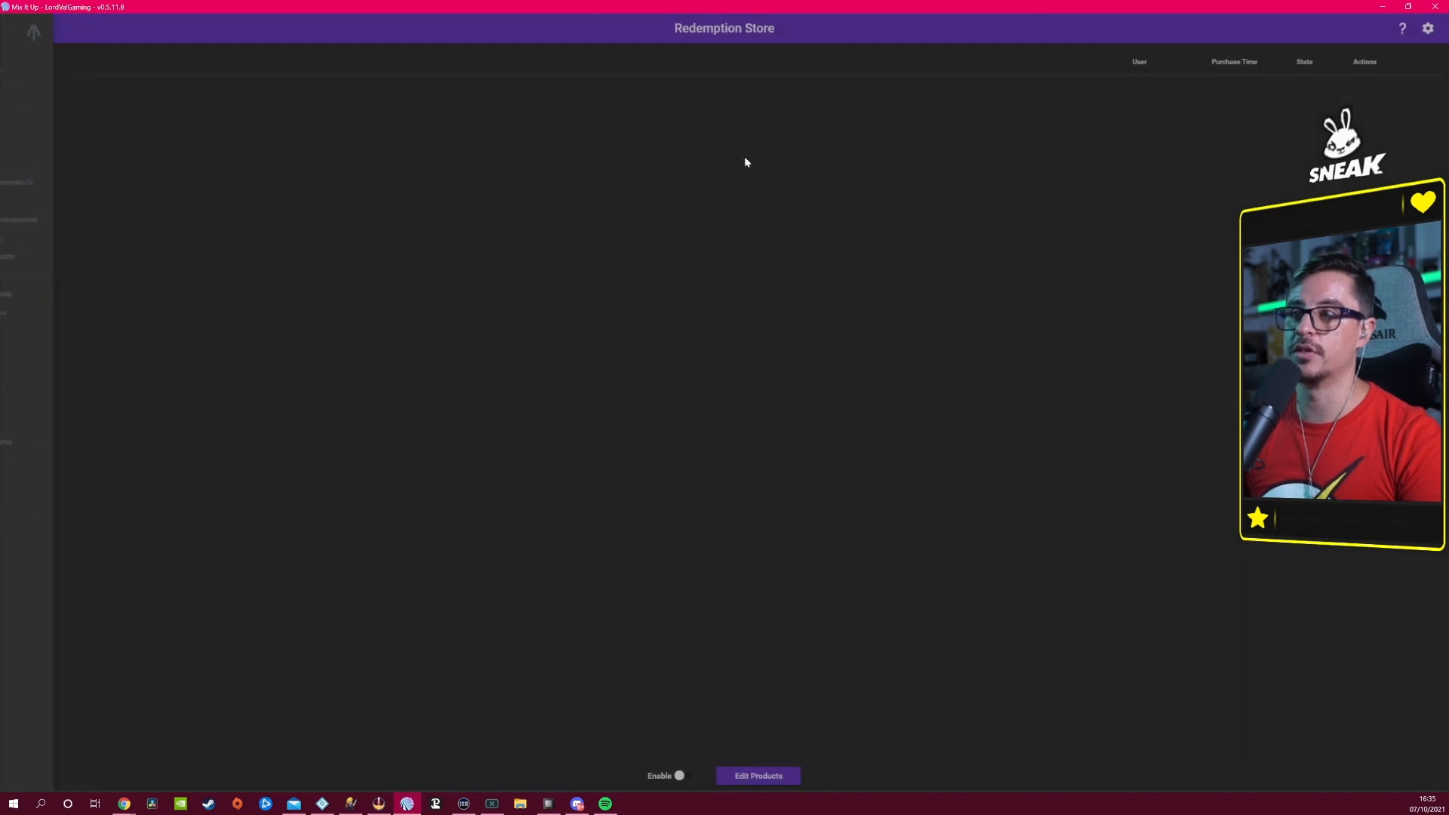
left_click(20, 30)
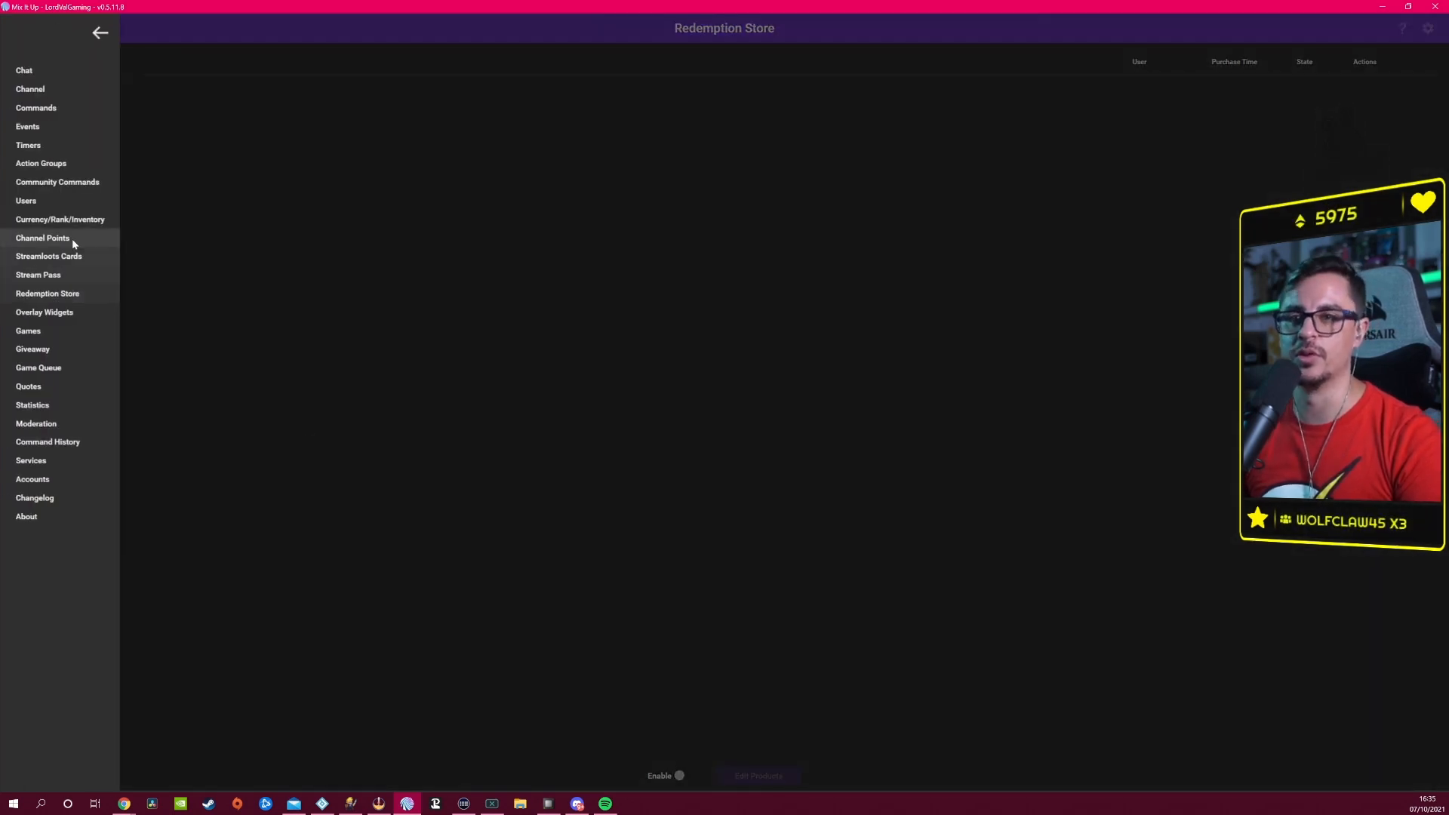
left_click(60, 219)
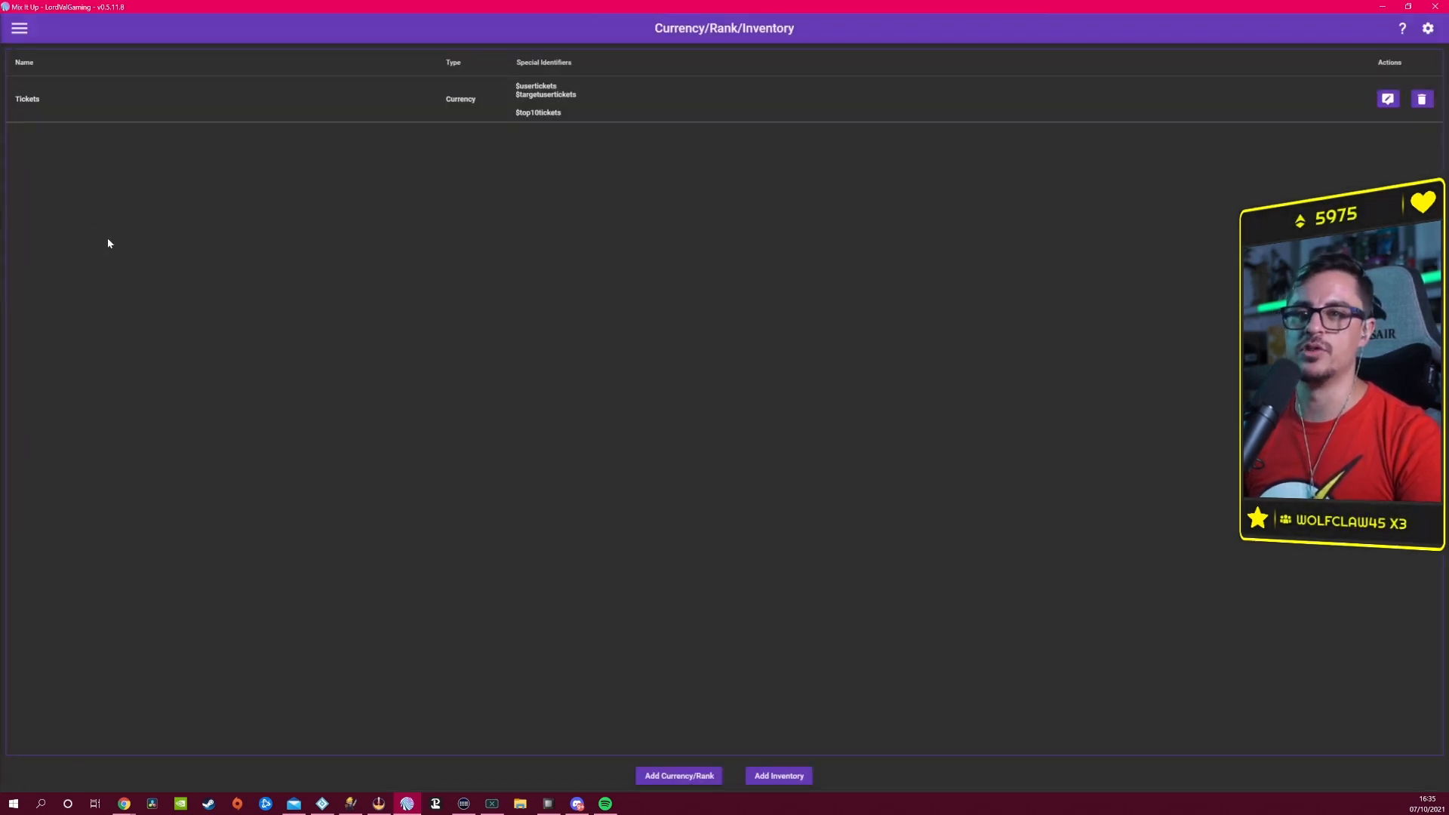
Step: Go to the Overlay Widgets section and start creating a new overlay widget
left_click(20, 32)
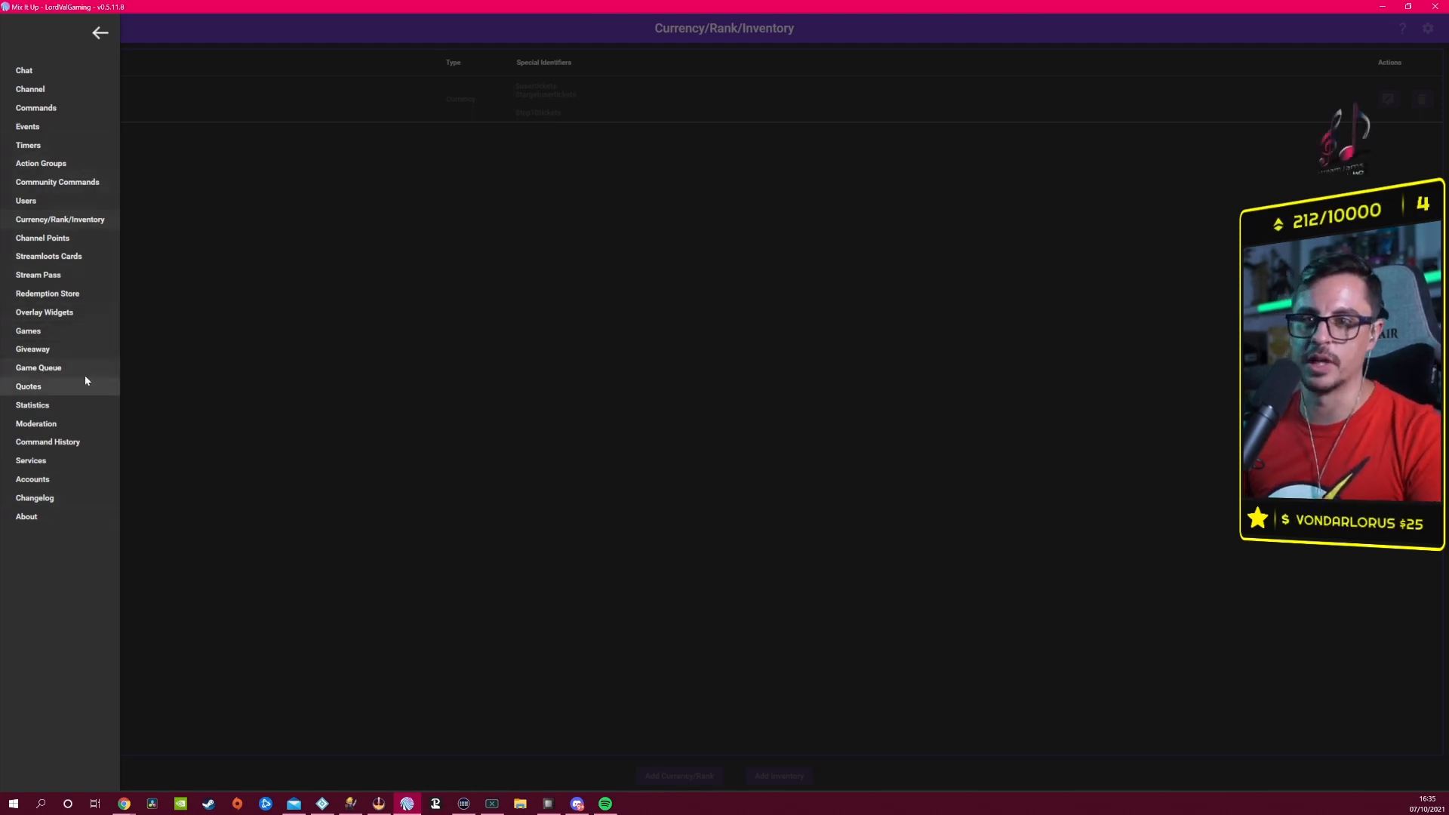
left_click(54, 313)
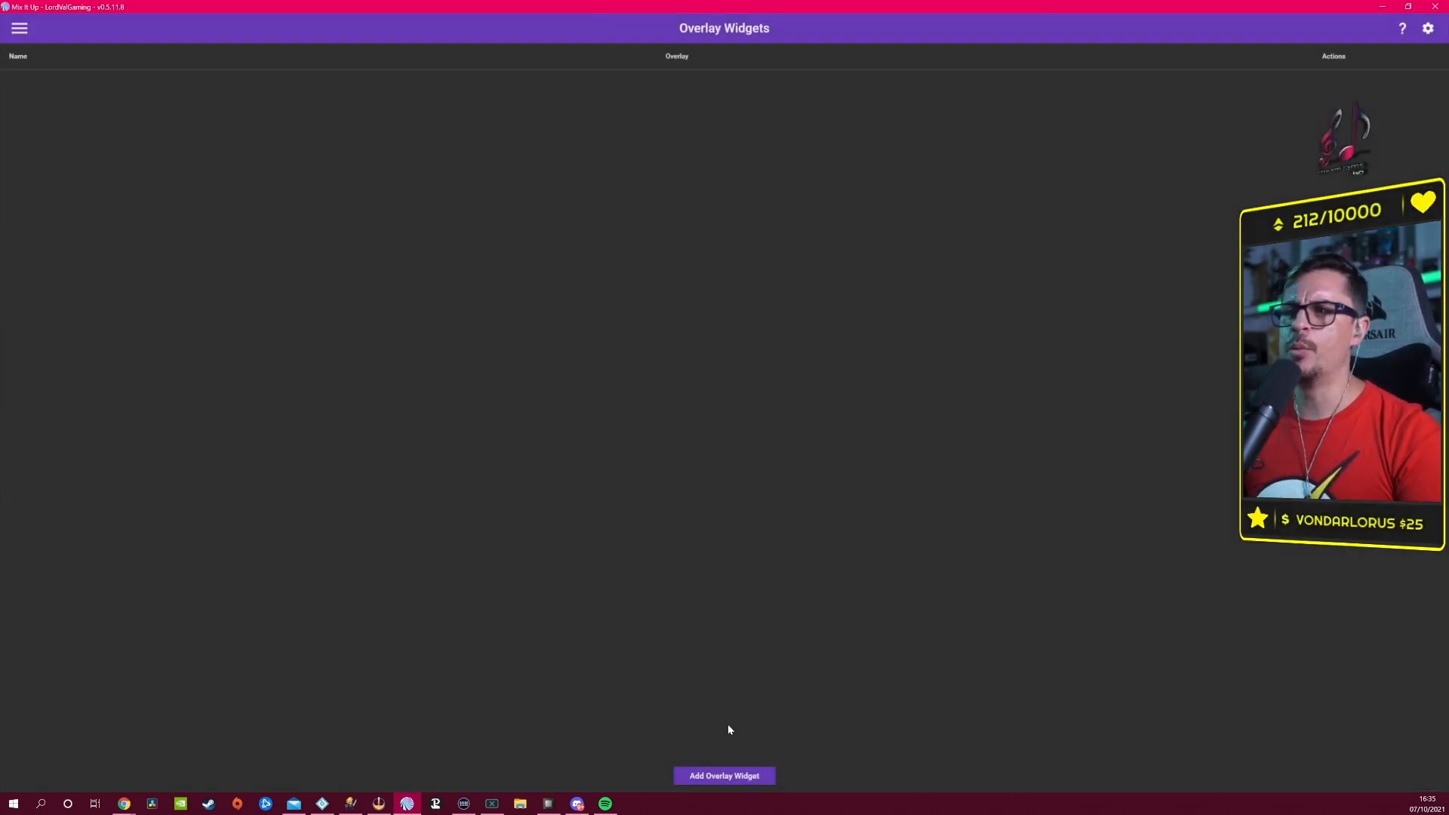
left_click(745, 777)
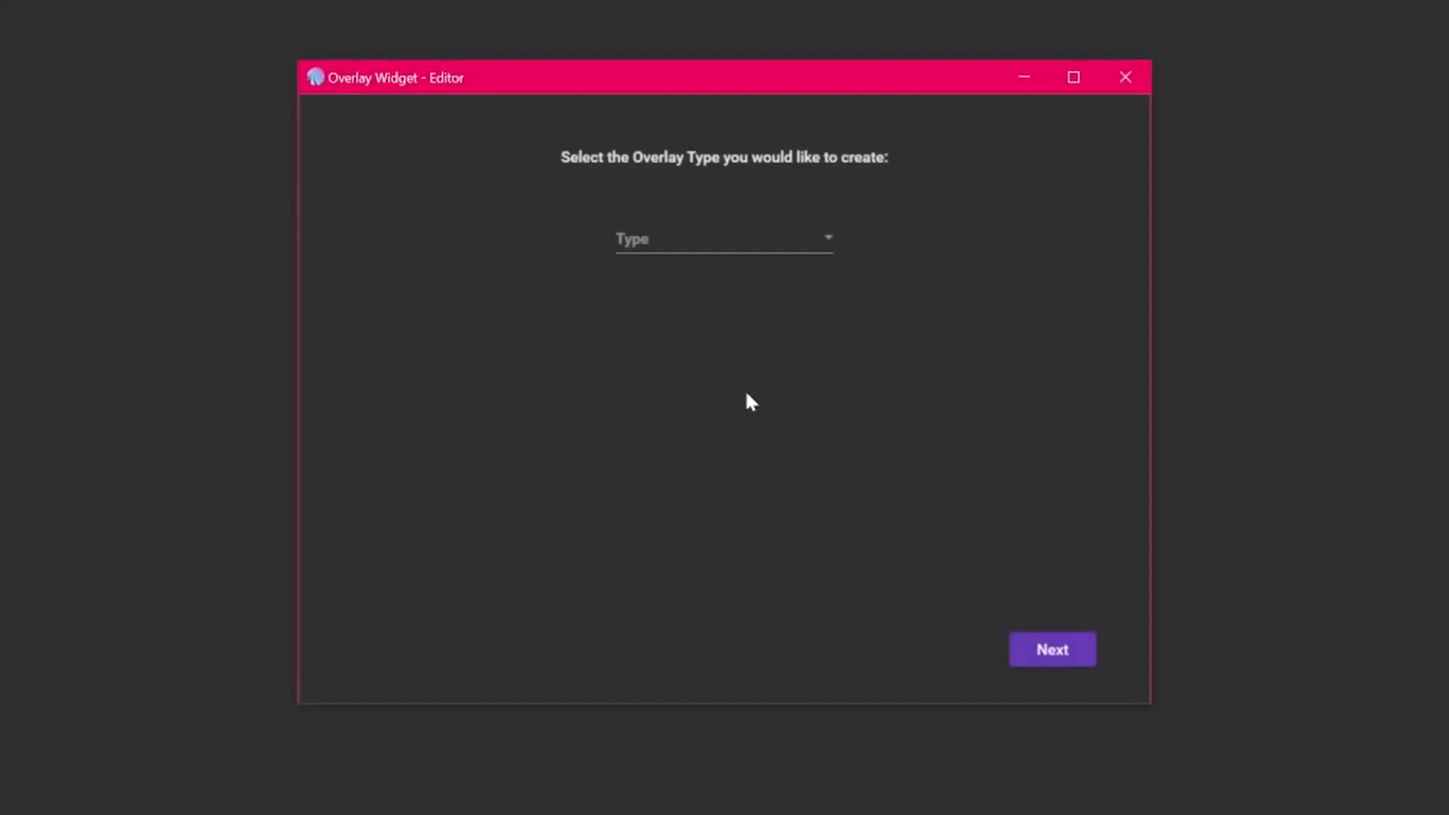
Step: Browse the available overlay types, choose Goal/Progress Bar for the new widget and continue to its settings
left_click(793, 247)
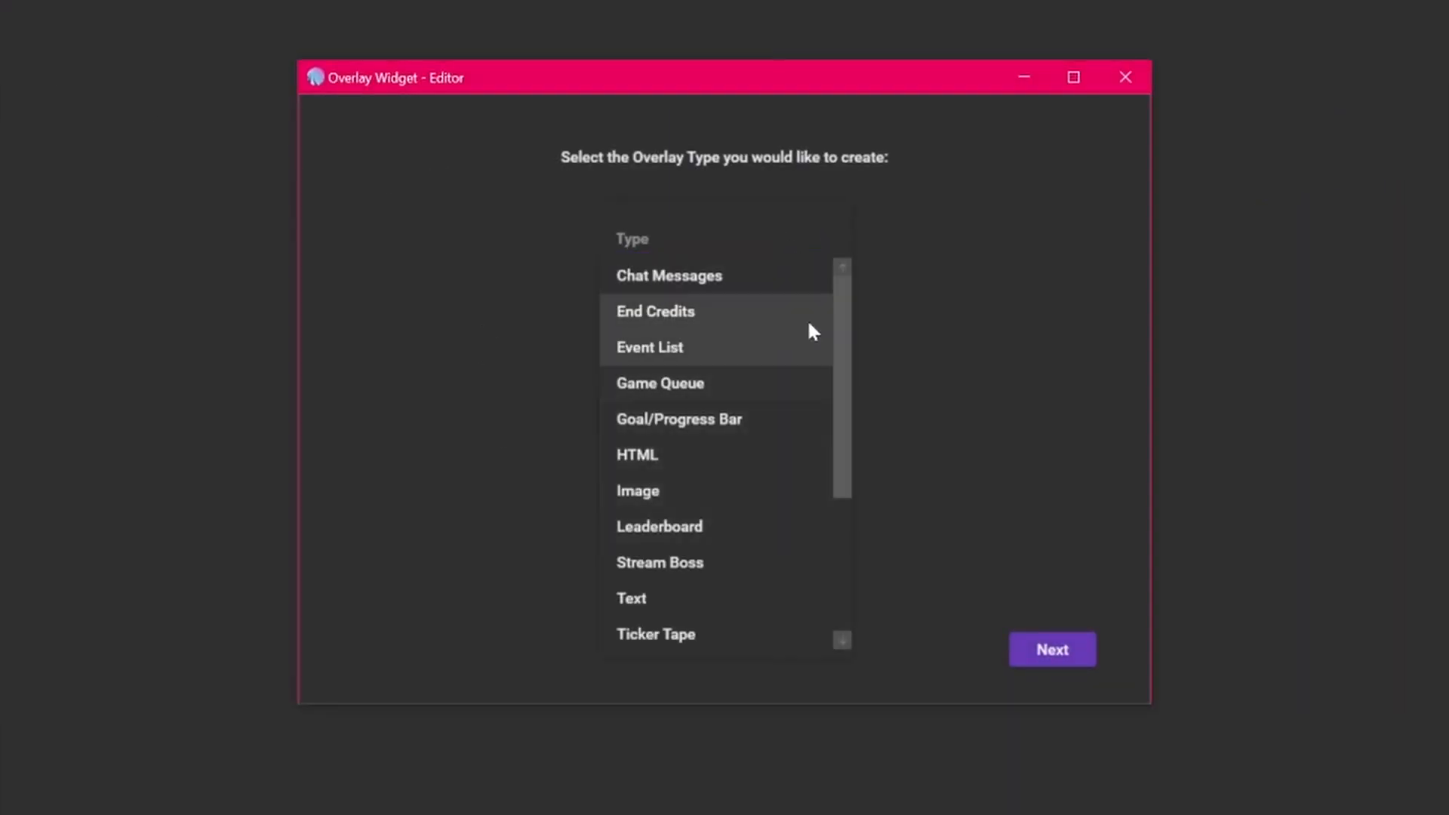
left_click(844, 422)
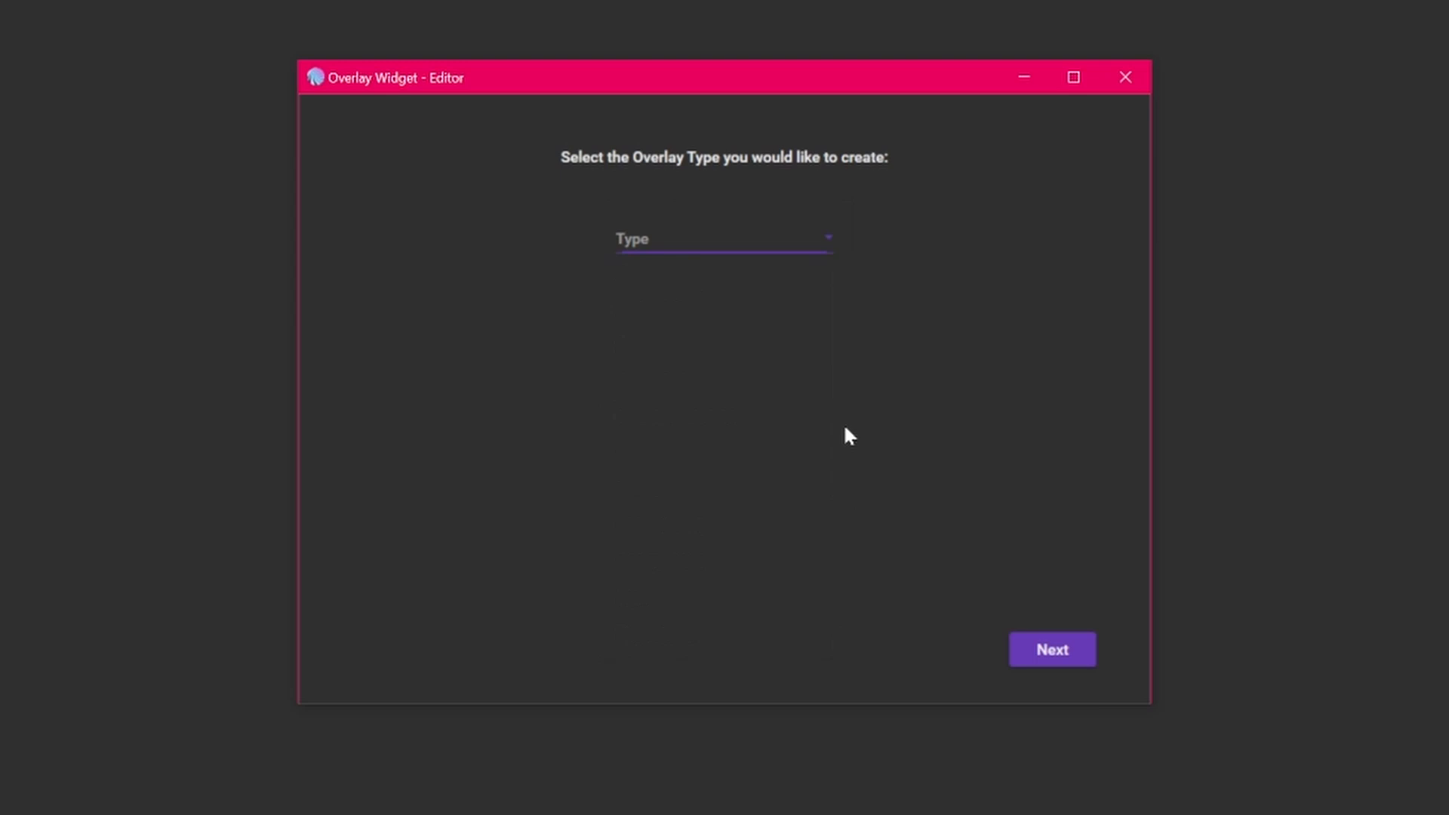
left_click(781, 249)
scroll(845, 460, "down", 1)
scroll(849, 498, "down", 5)
scroll(764, 420, "up", 6)
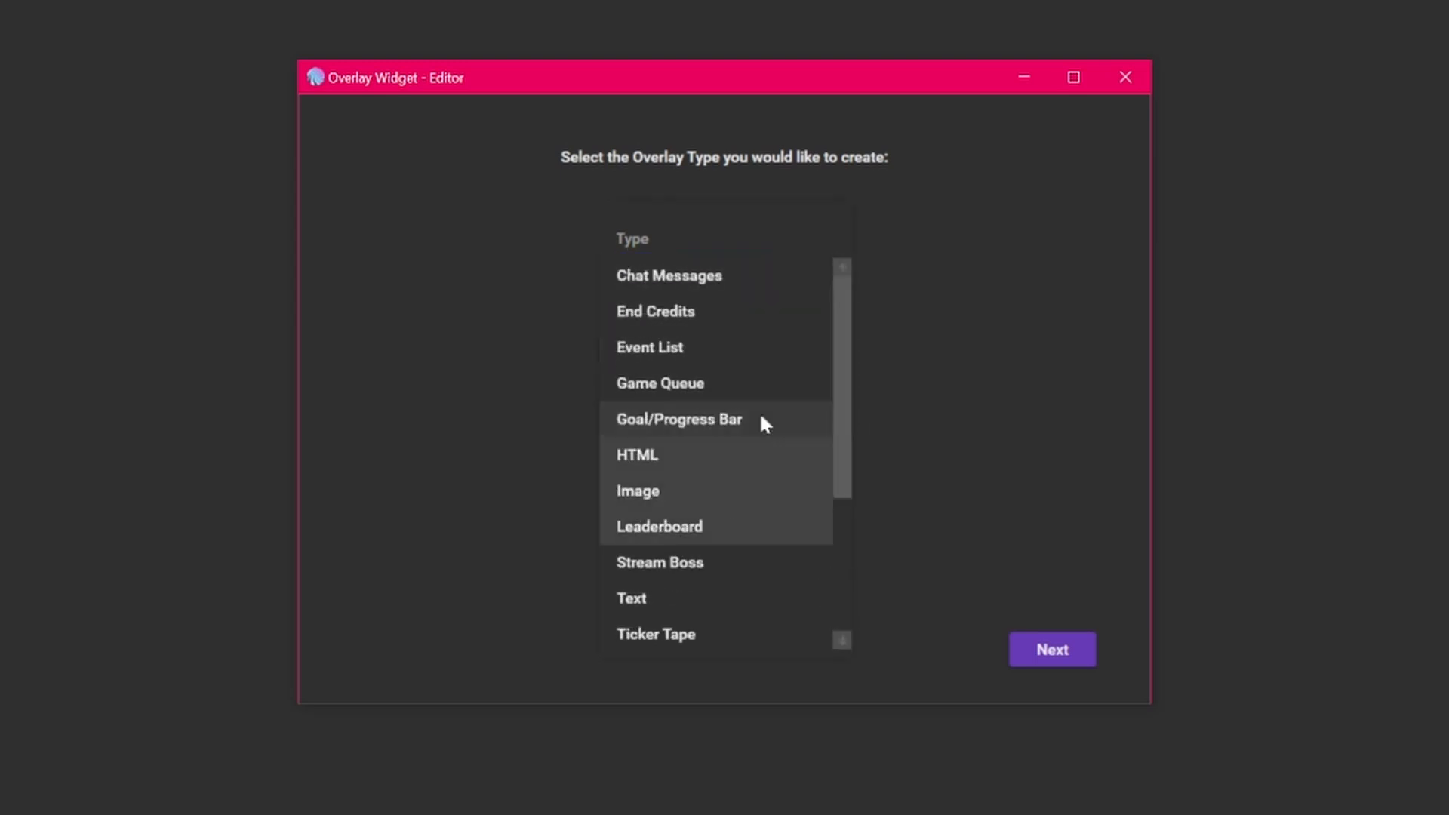
left_click_drag(853, 435, 755, 619)
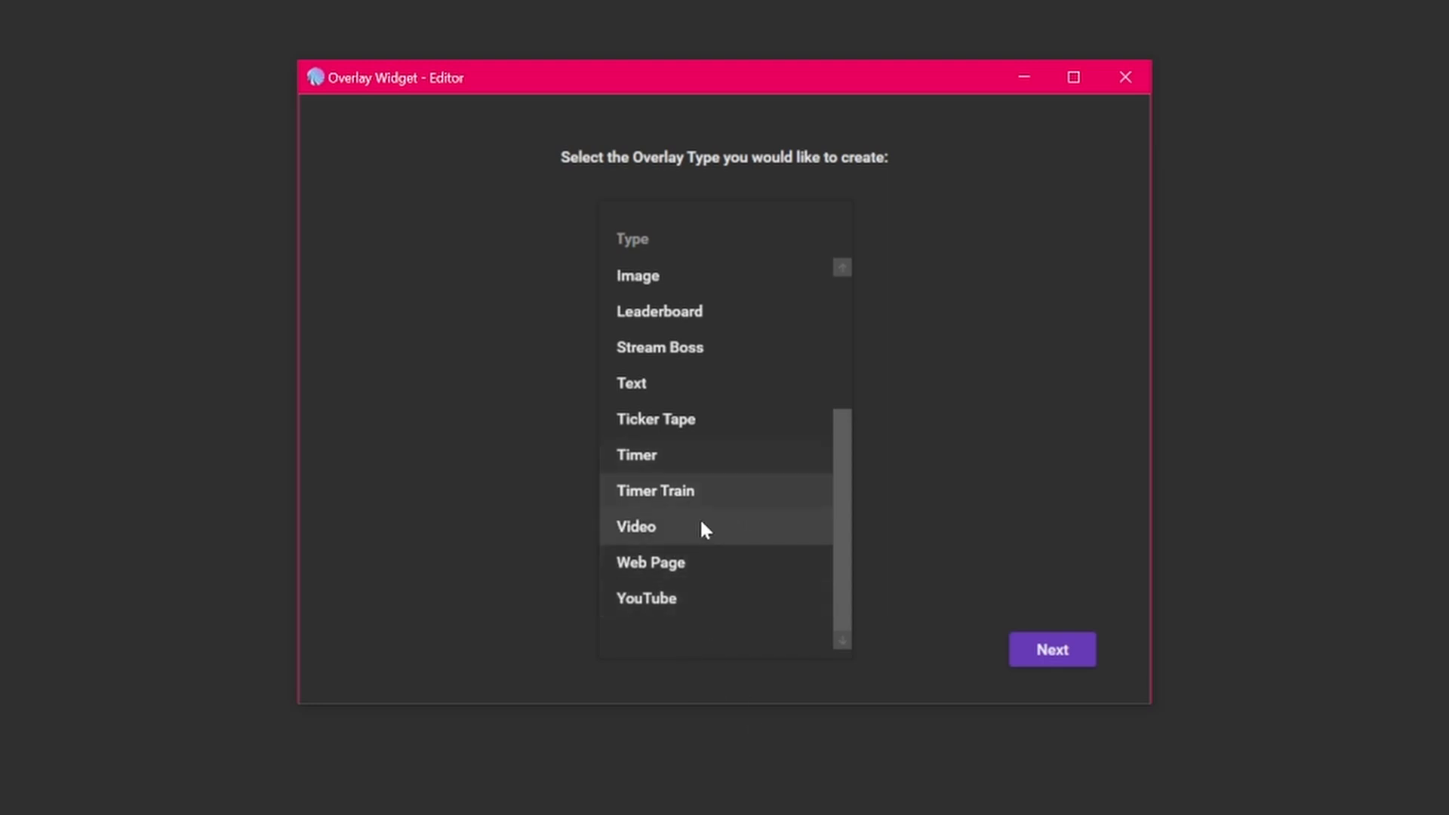
scroll(842, 551, "up", 3)
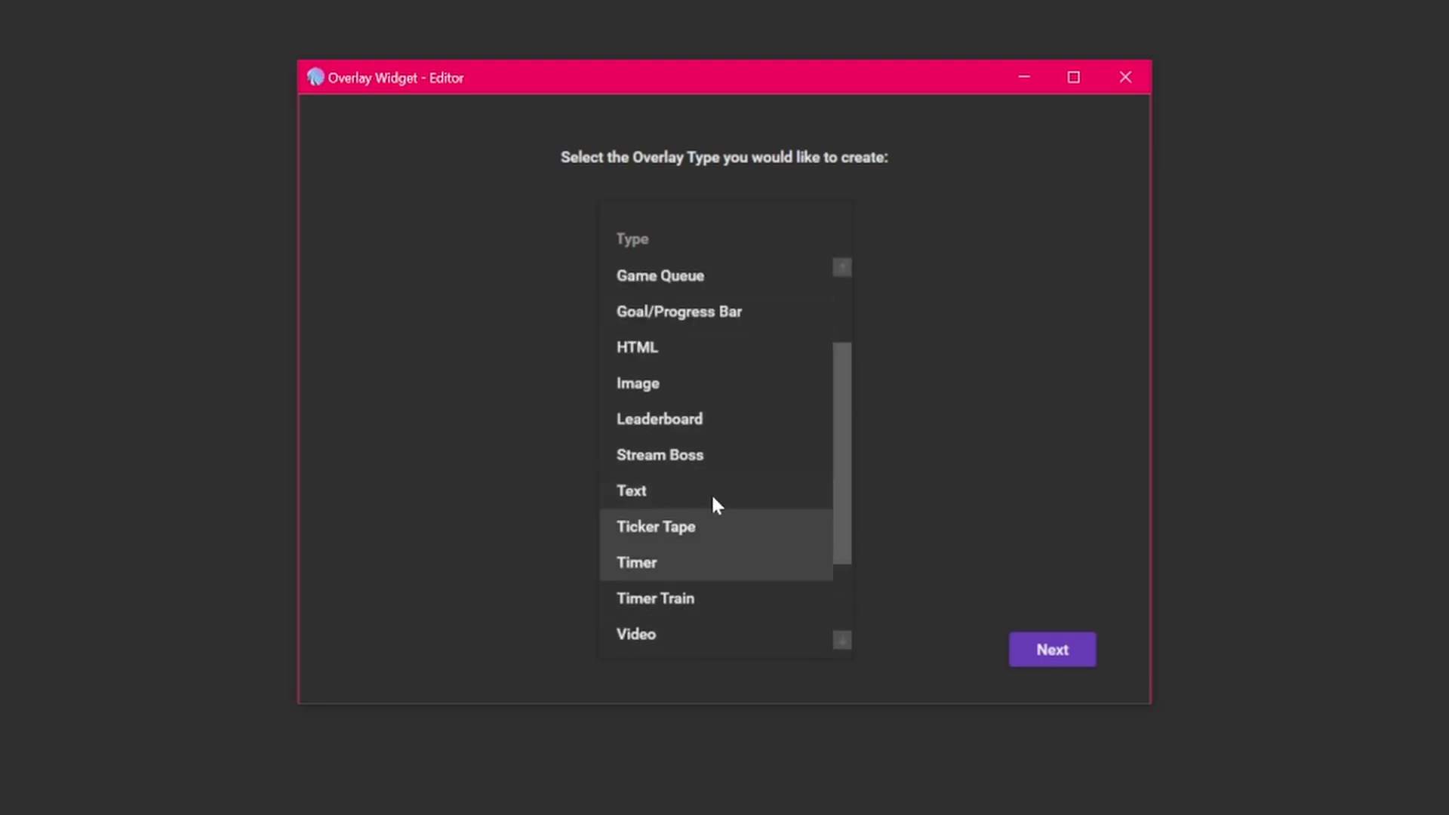
scroll(851, 520, "up", 3)
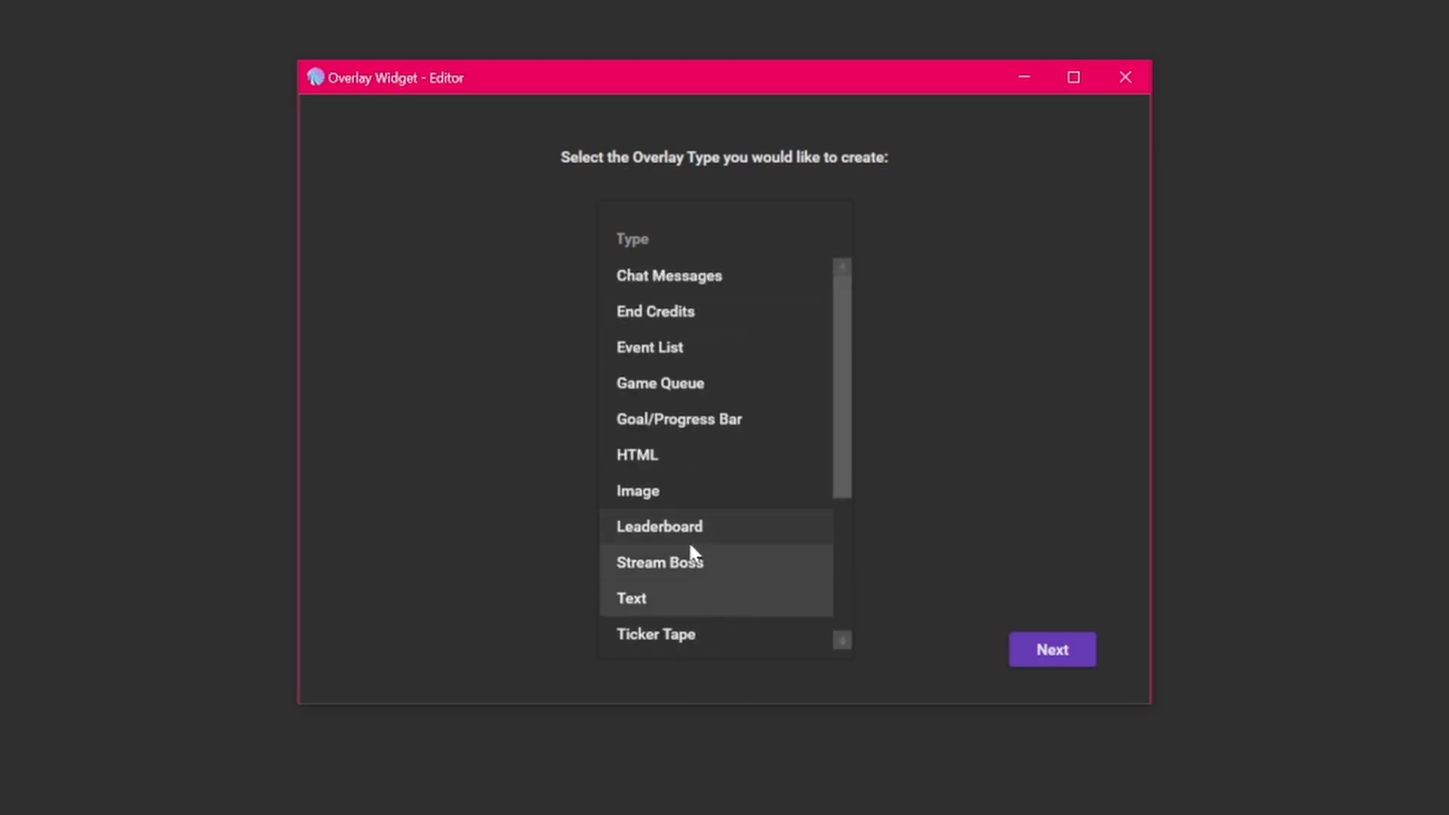
left_click(682, 421)
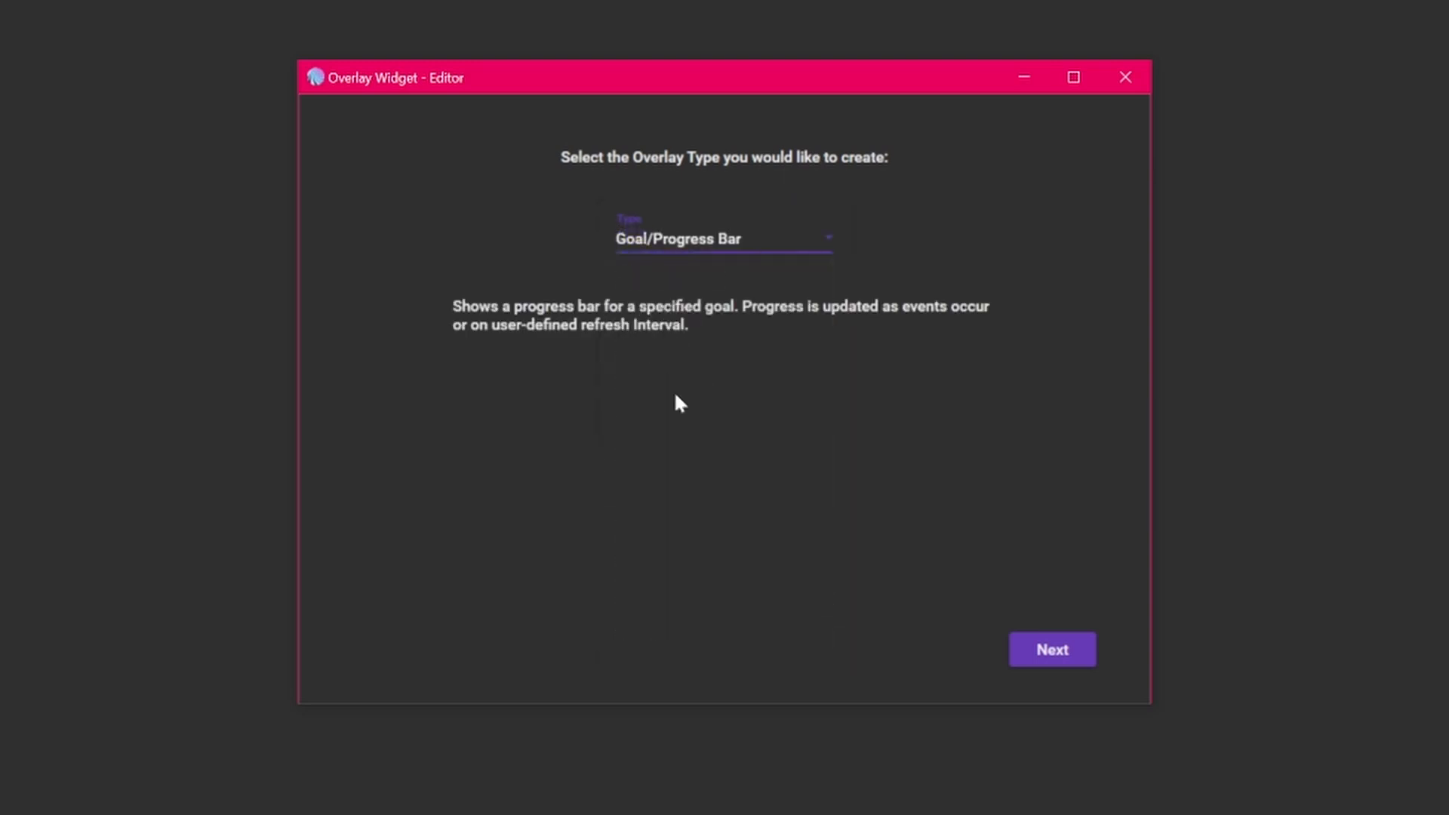
left_click(1040, 652)
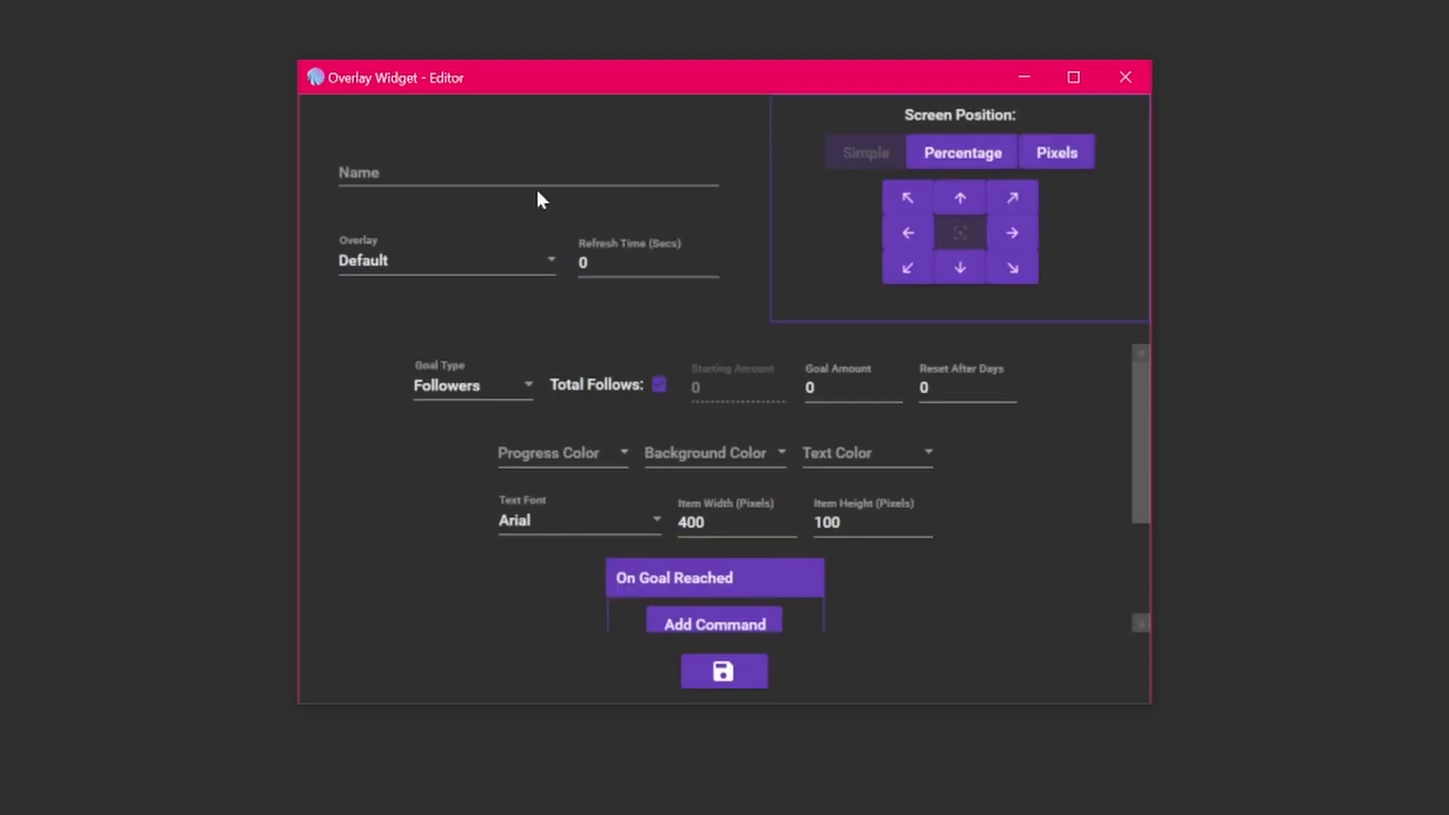
Step: Try the Simple screen position presets at the corners, edges and centre, finishing with the top-centre preset
left_click(957, 202)
left_click(1015, 204)
left_click(1012, 235)
left_click(1012, 268)
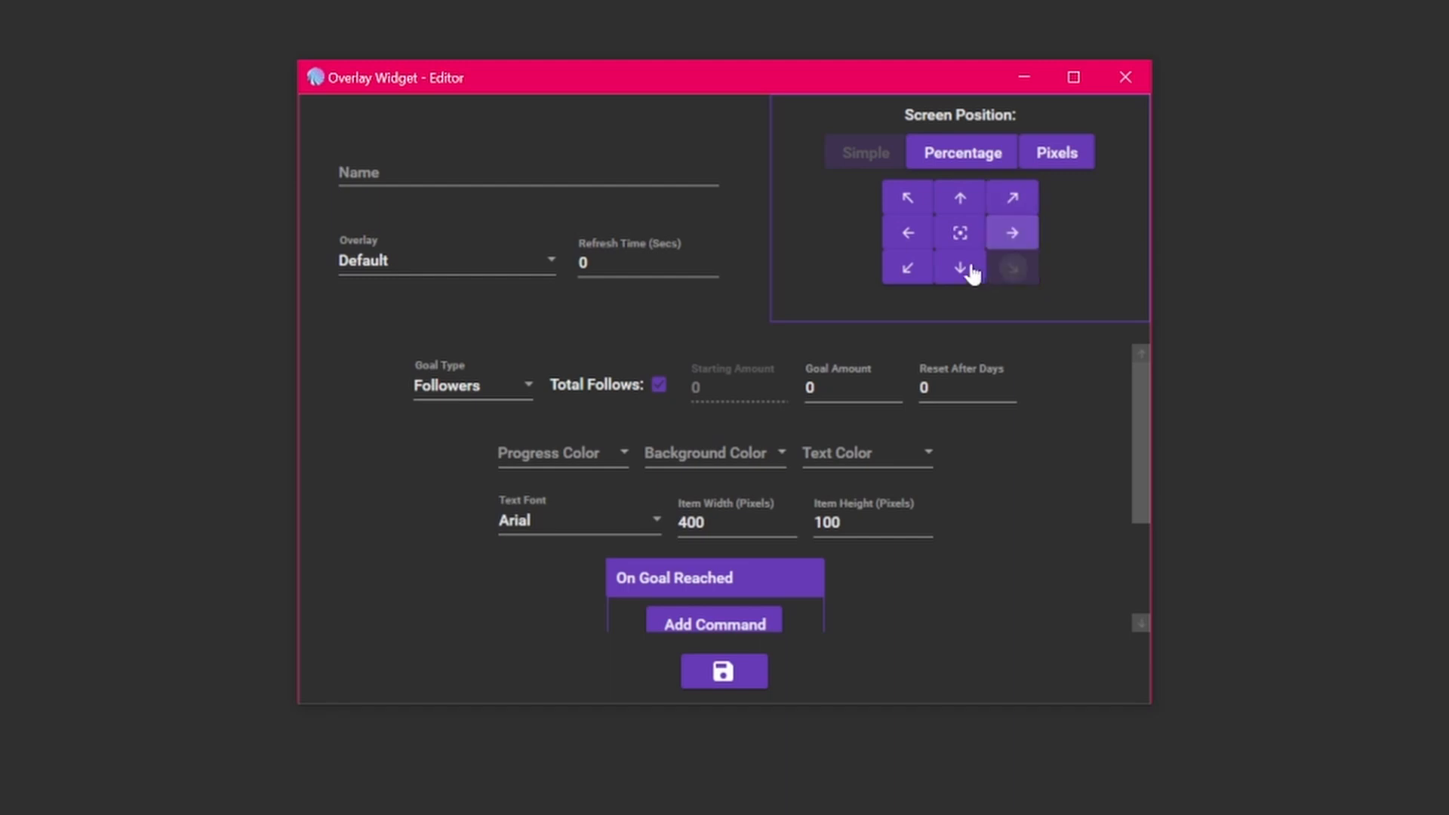
left_click(958, 269)
left_click(910, 268)
left_click(910, 234)
left_click(914, 198)
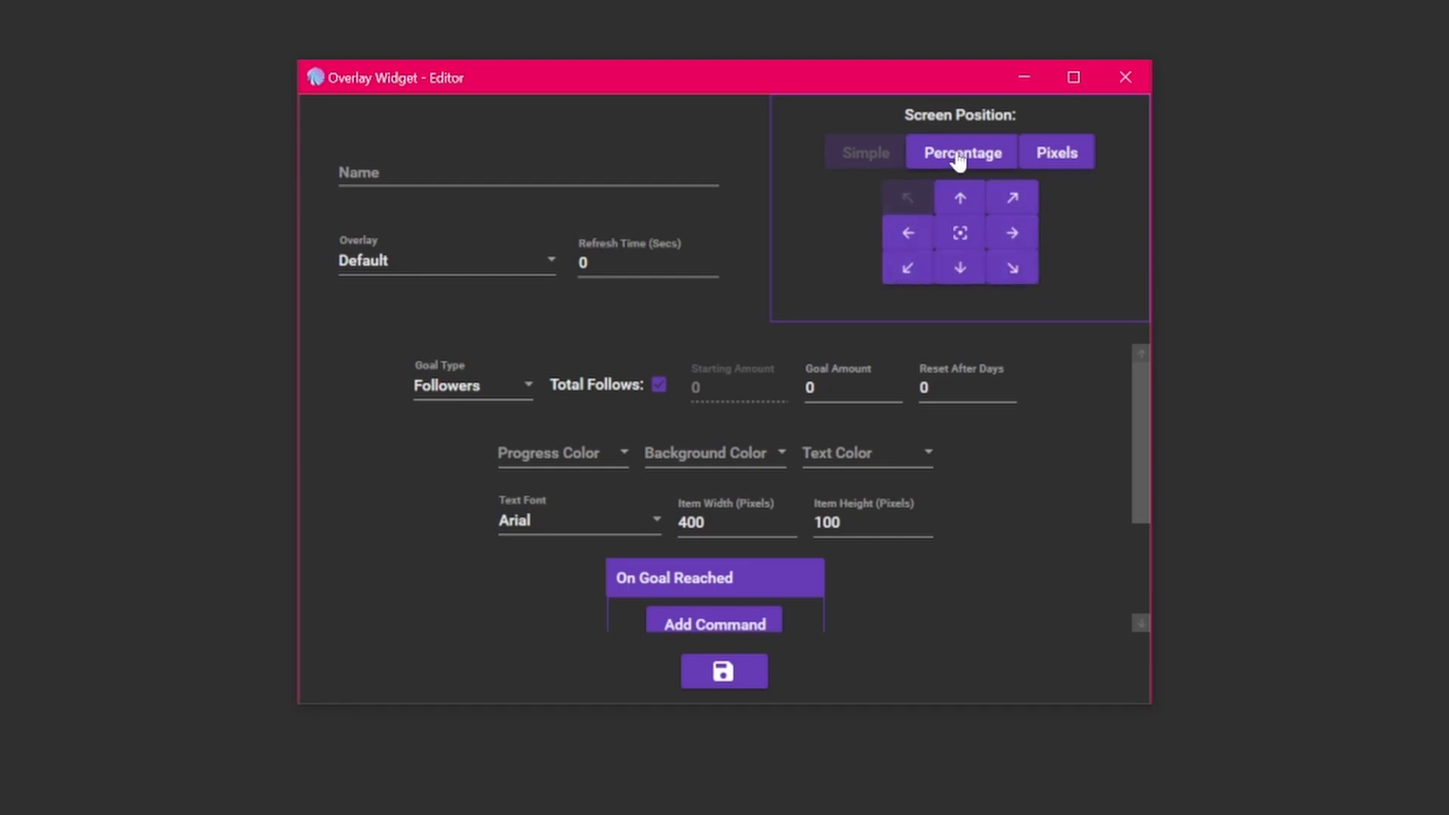
left_click(960, 200)
left_click(1012, 200)
left_click(1012, 235)
left_click(957, 236)
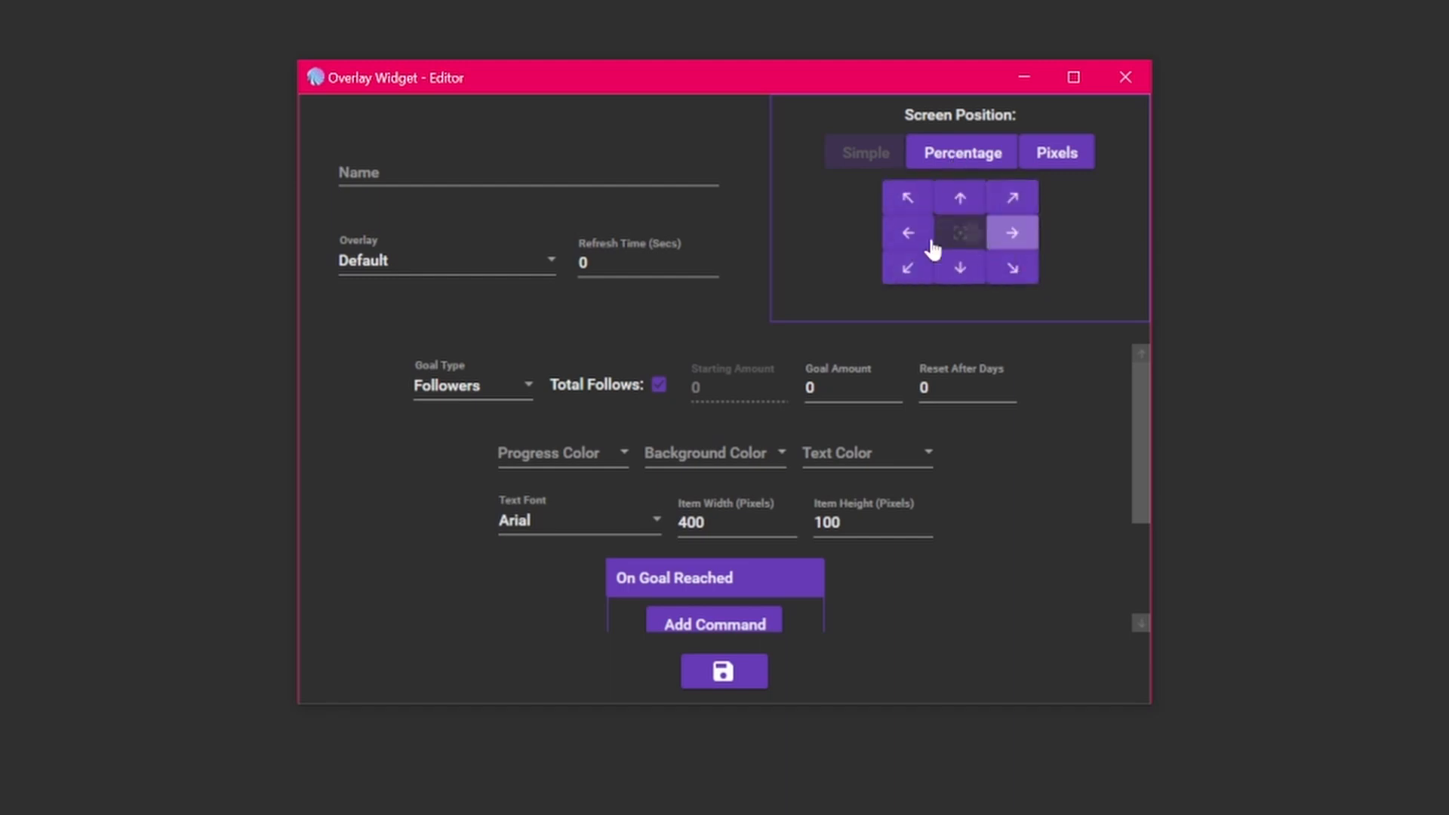
left_click(914, 230)
left_click(960, 199)
left_click(1013, 199)
left_click(960, 201)
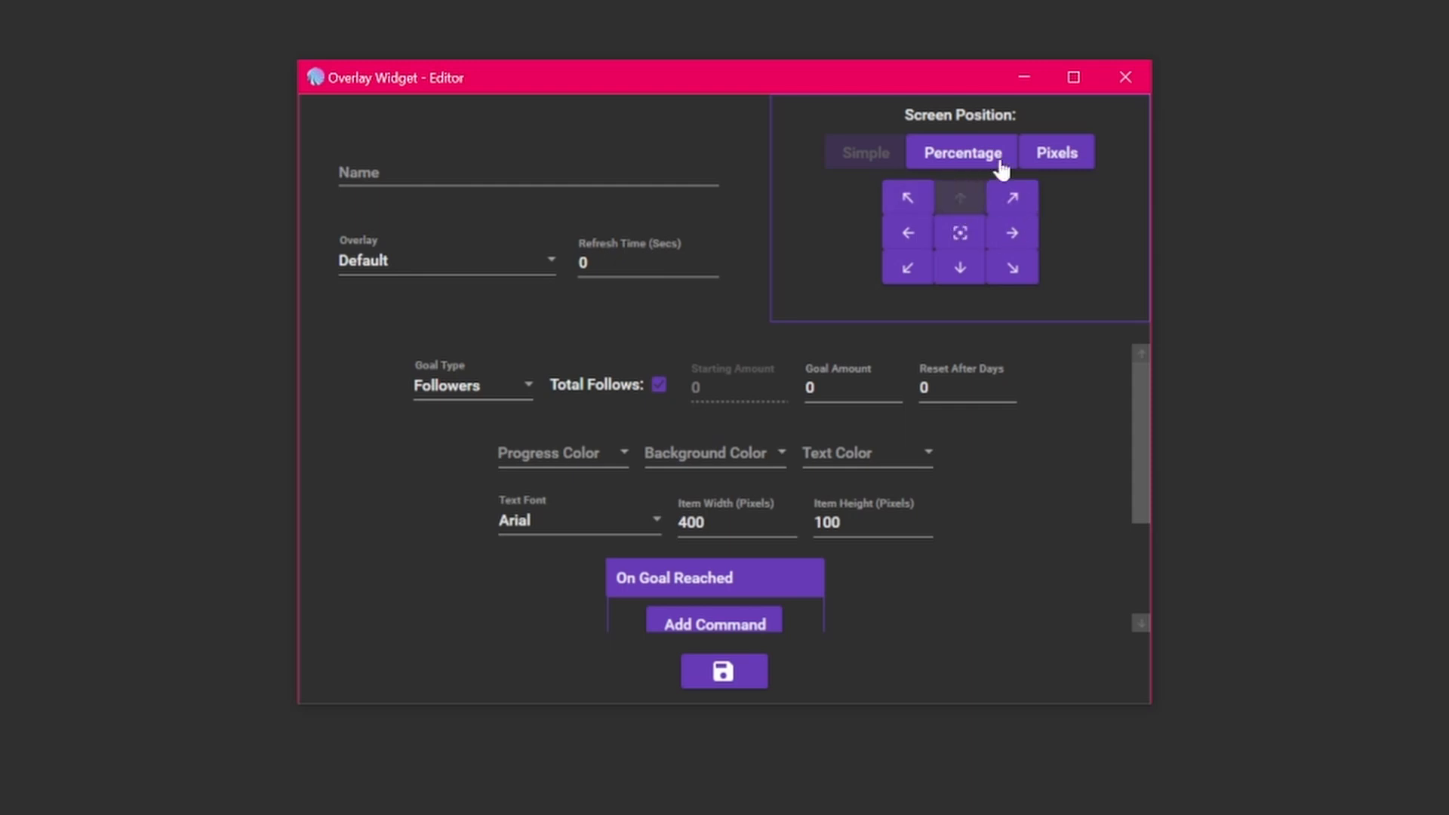
Step: Check the Percentage and Pixels positioning modes, and return to Simple with the top-centre screen position
left_click(981, 155)
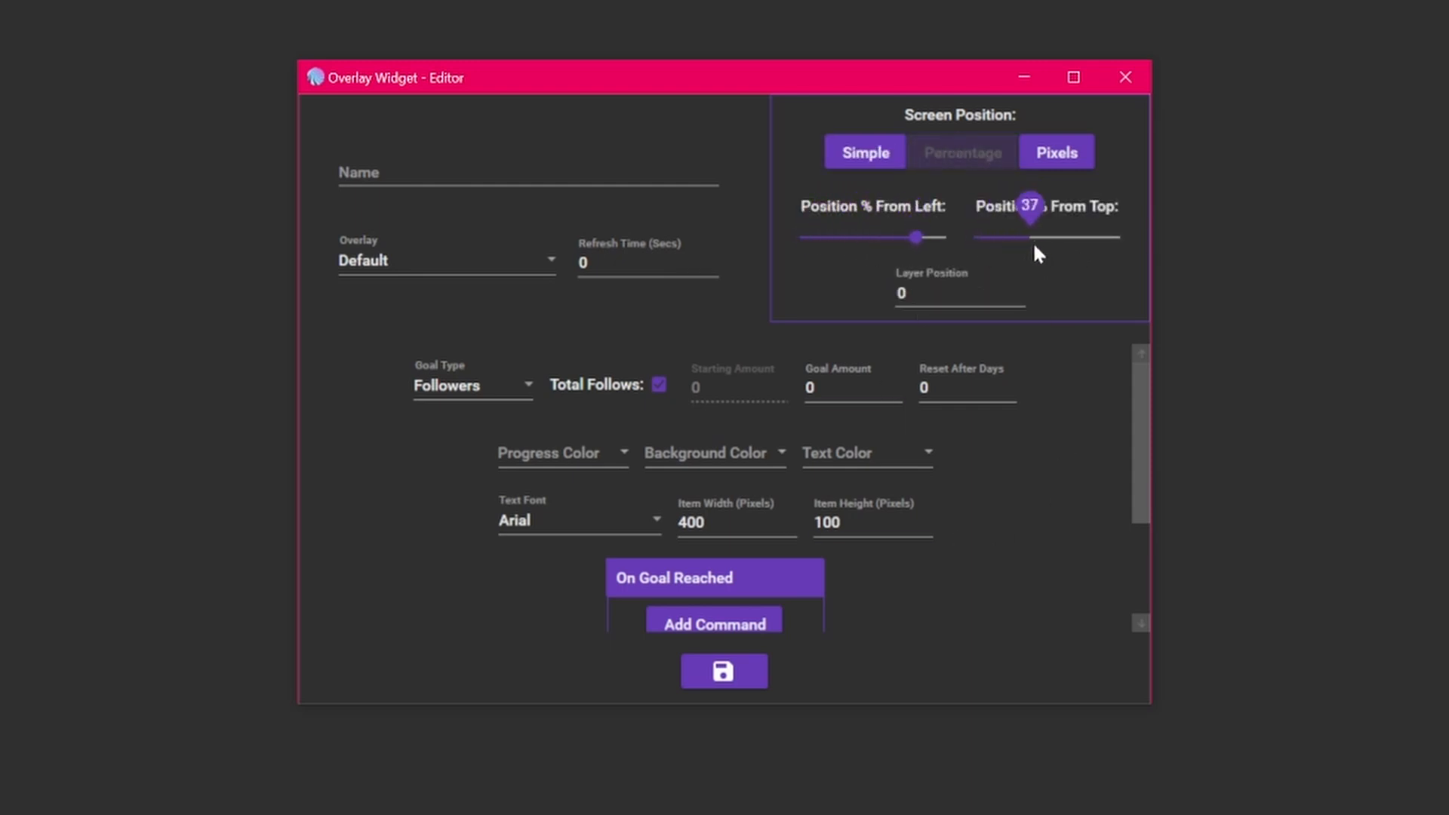
left_click(1036, 175)
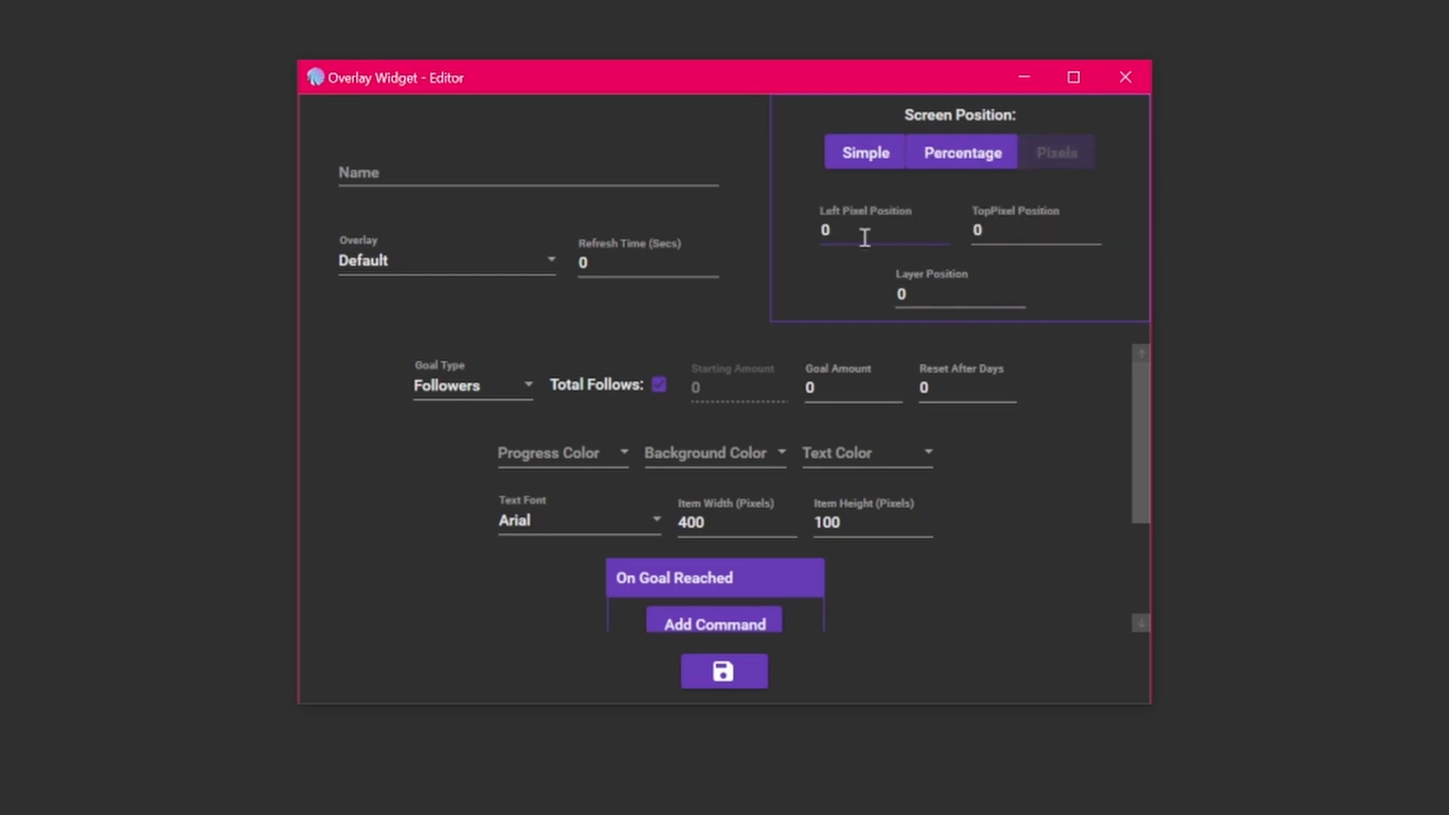
left_click(868, 155)
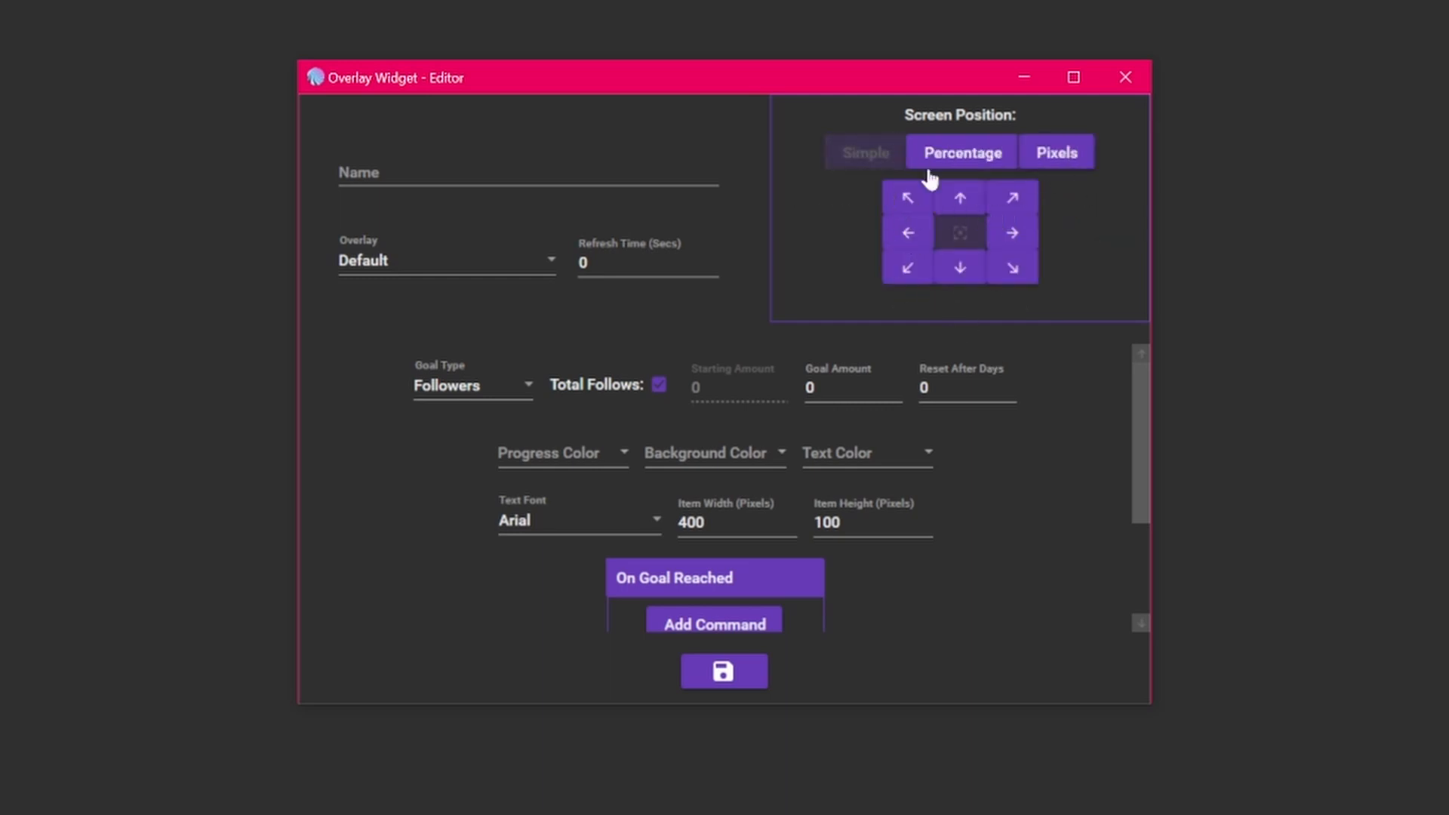
left_click(984, 198)
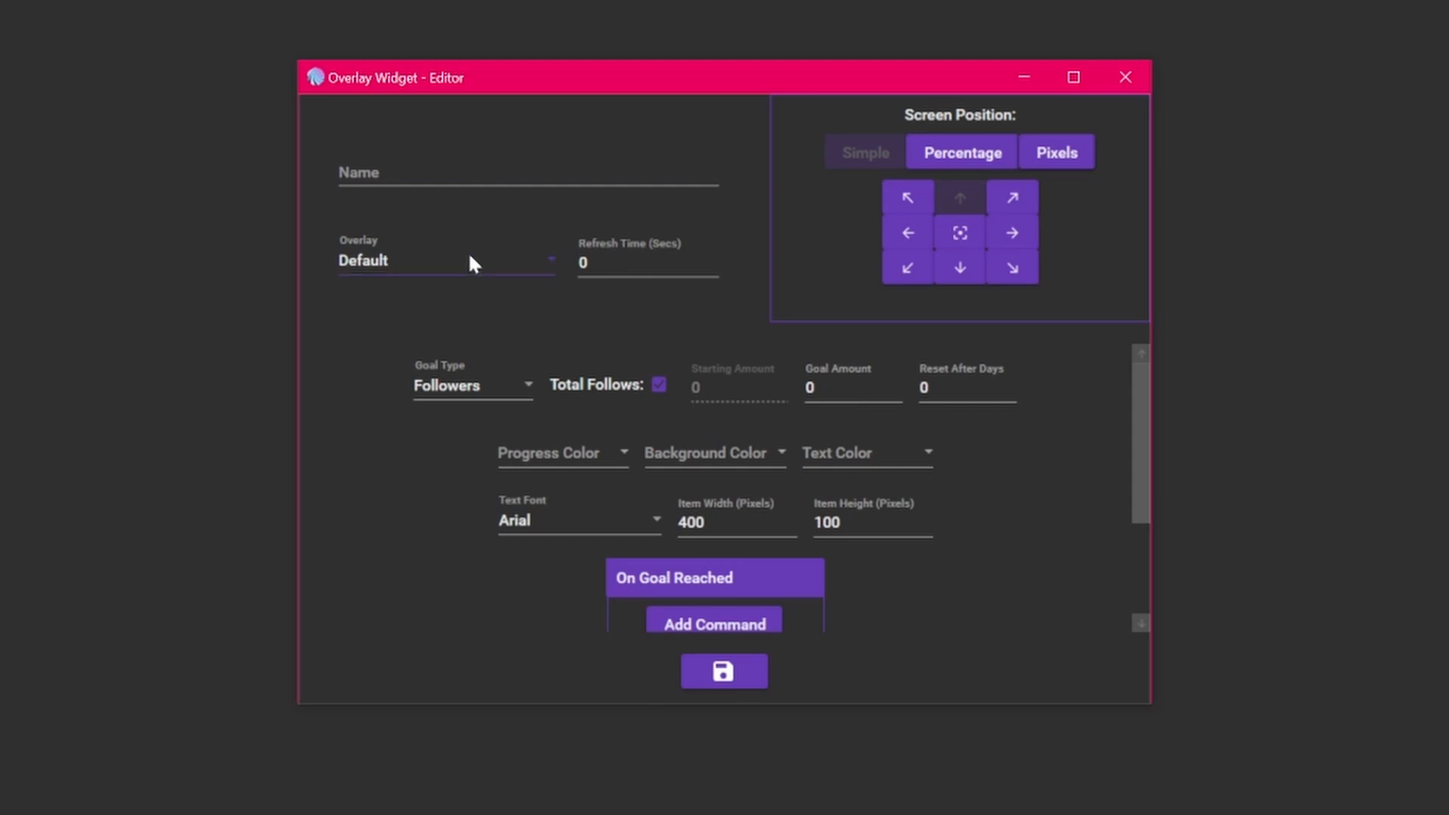
Step: Review the progress bar widget's settings from its name down to the On Goal Reached command and HTML style
left_click(431, 189)
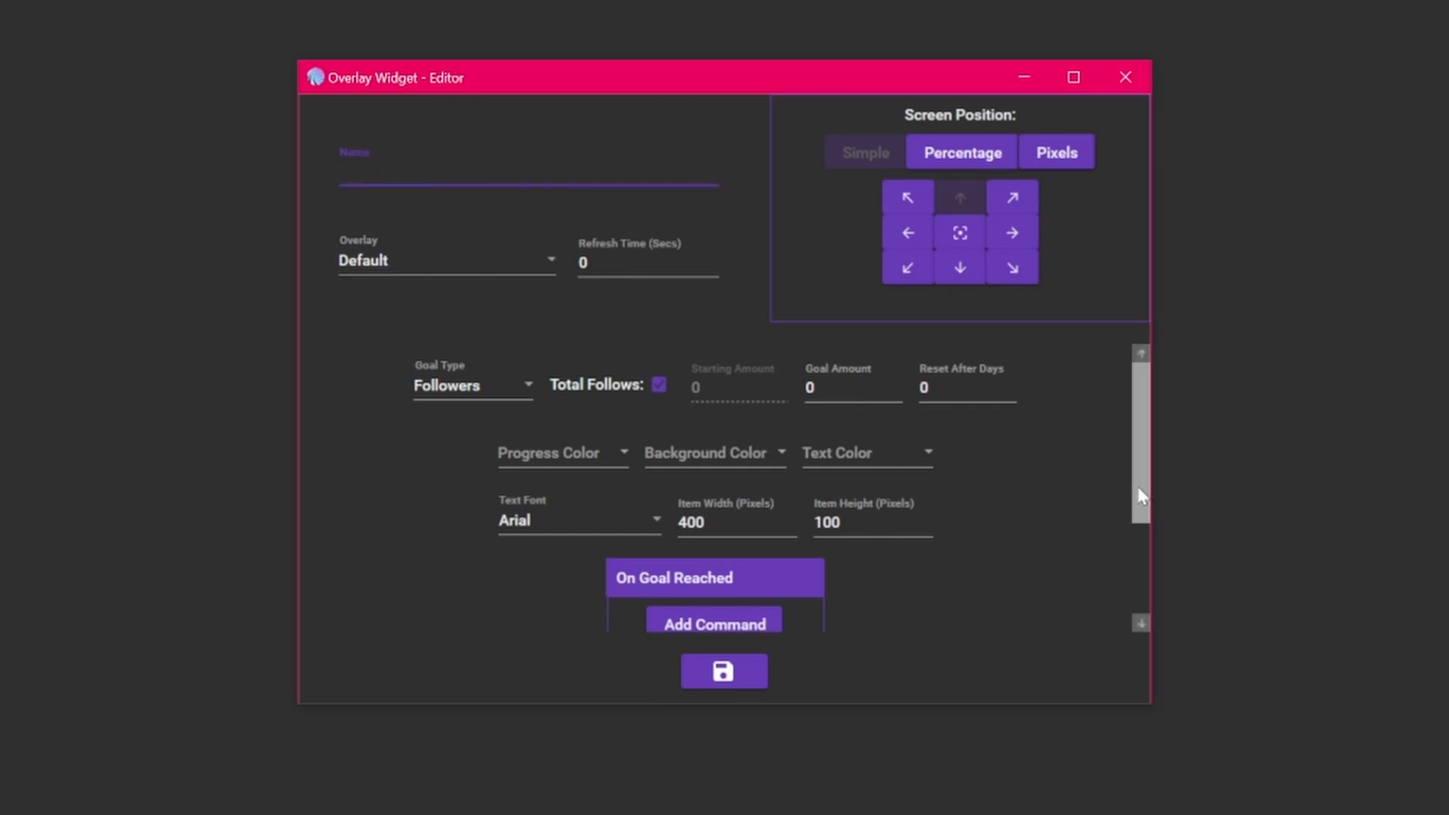
left_click_drag(1140, 491, 1141, 593)
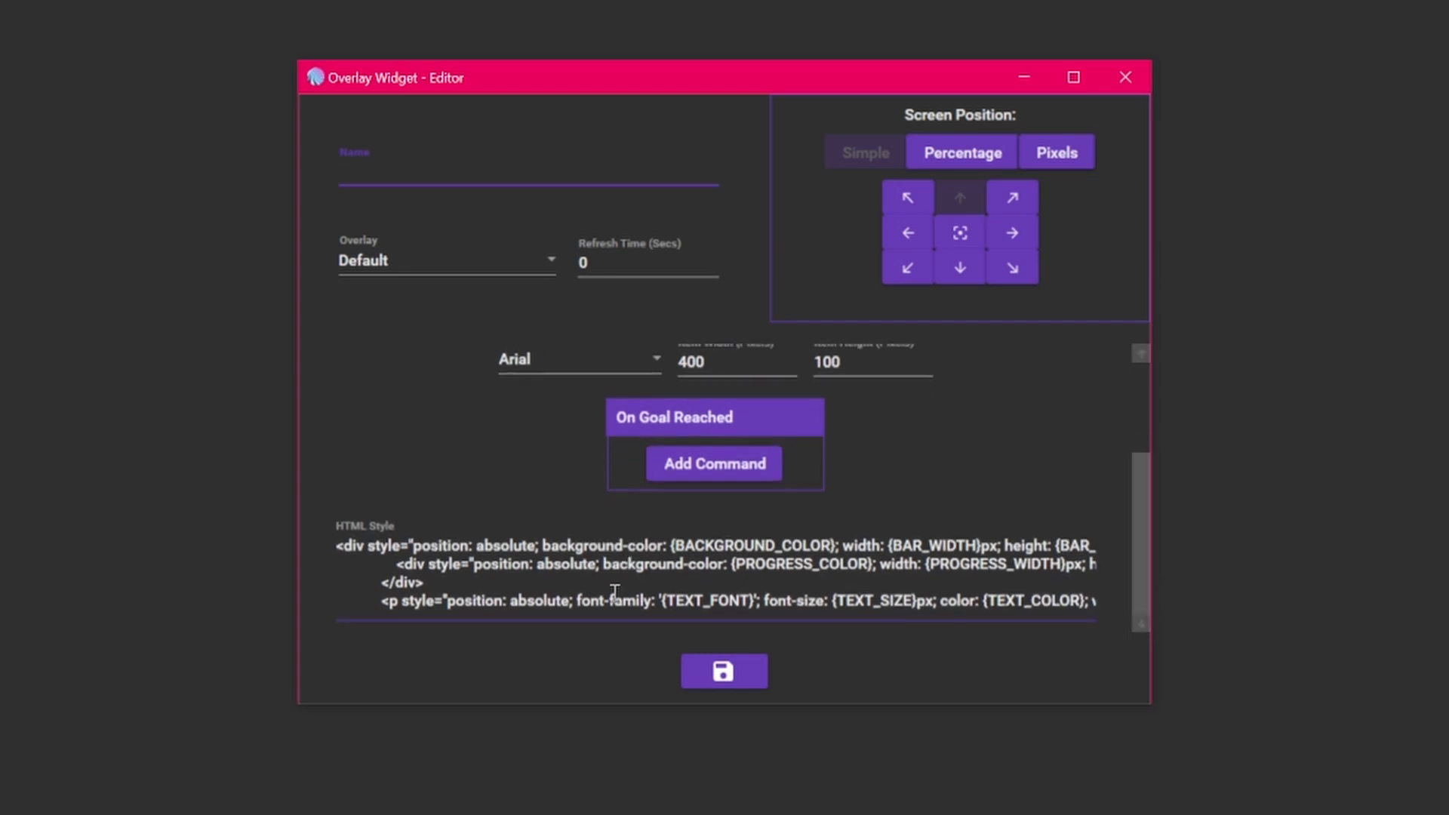
scroll(1124, 478, "up", 4)
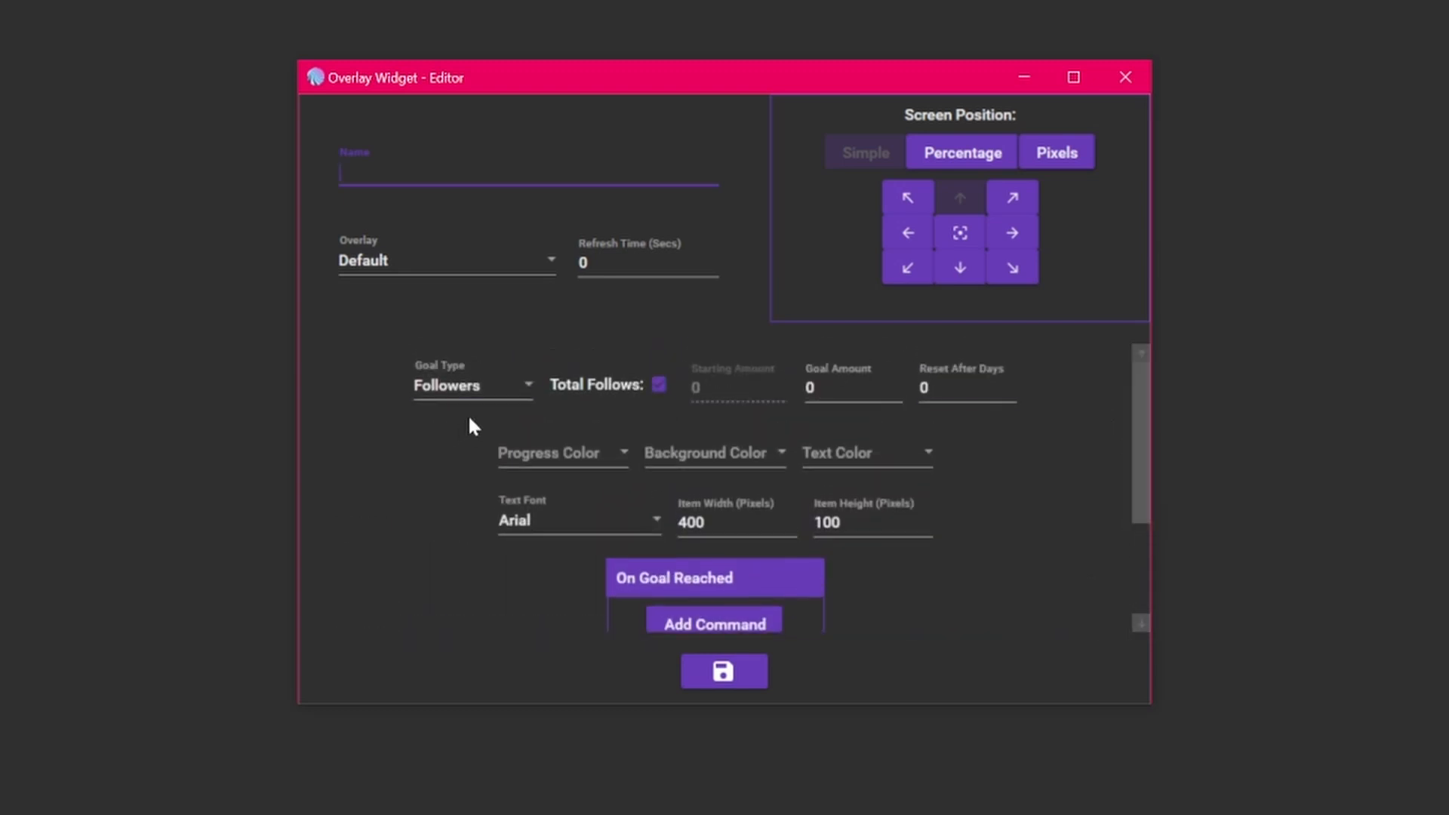
Step: Set the goal type to Bits with a goal amount of 100 and a reset after 1 day
left_click(520, 389)
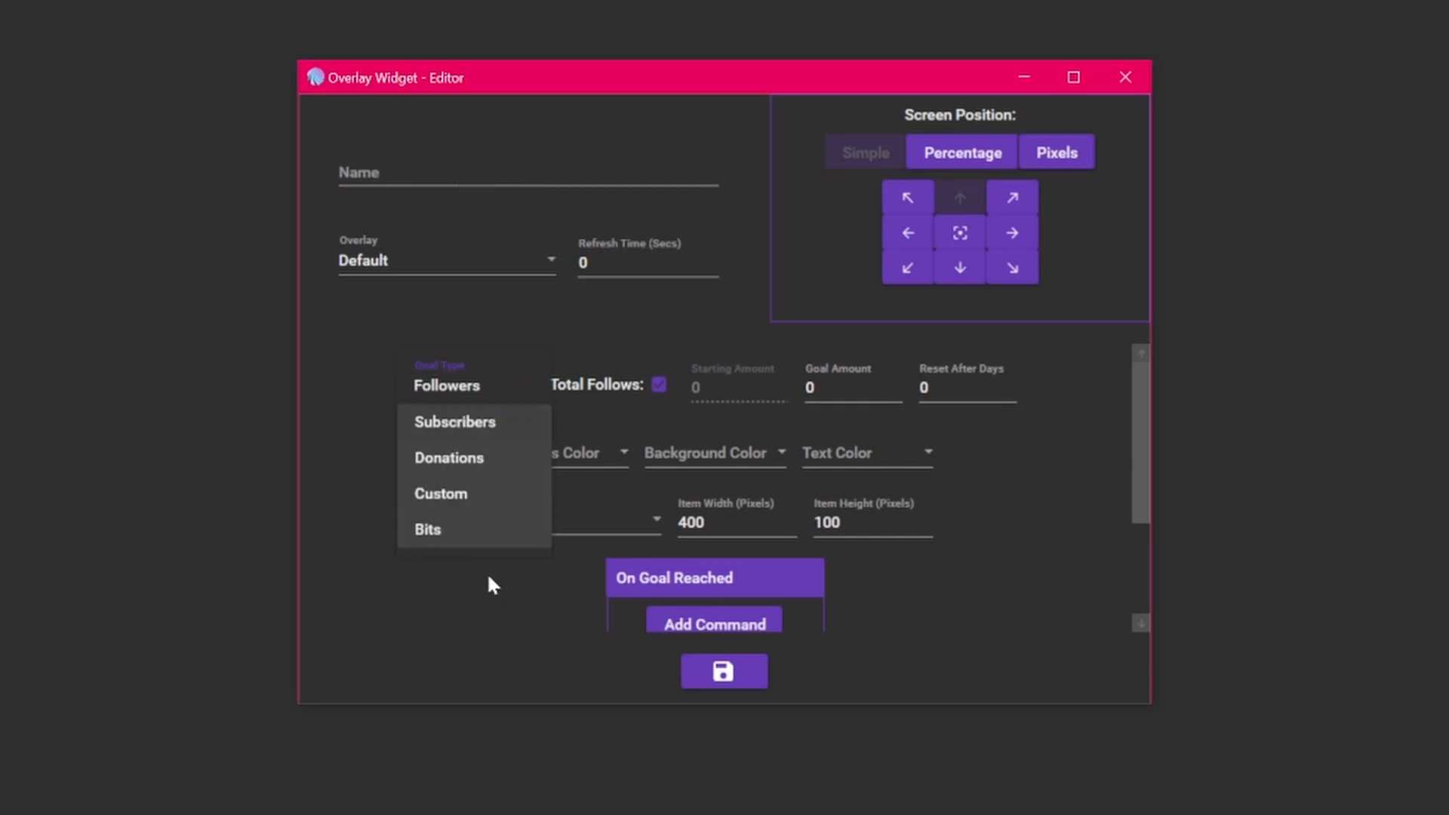
left_click(474, 528)
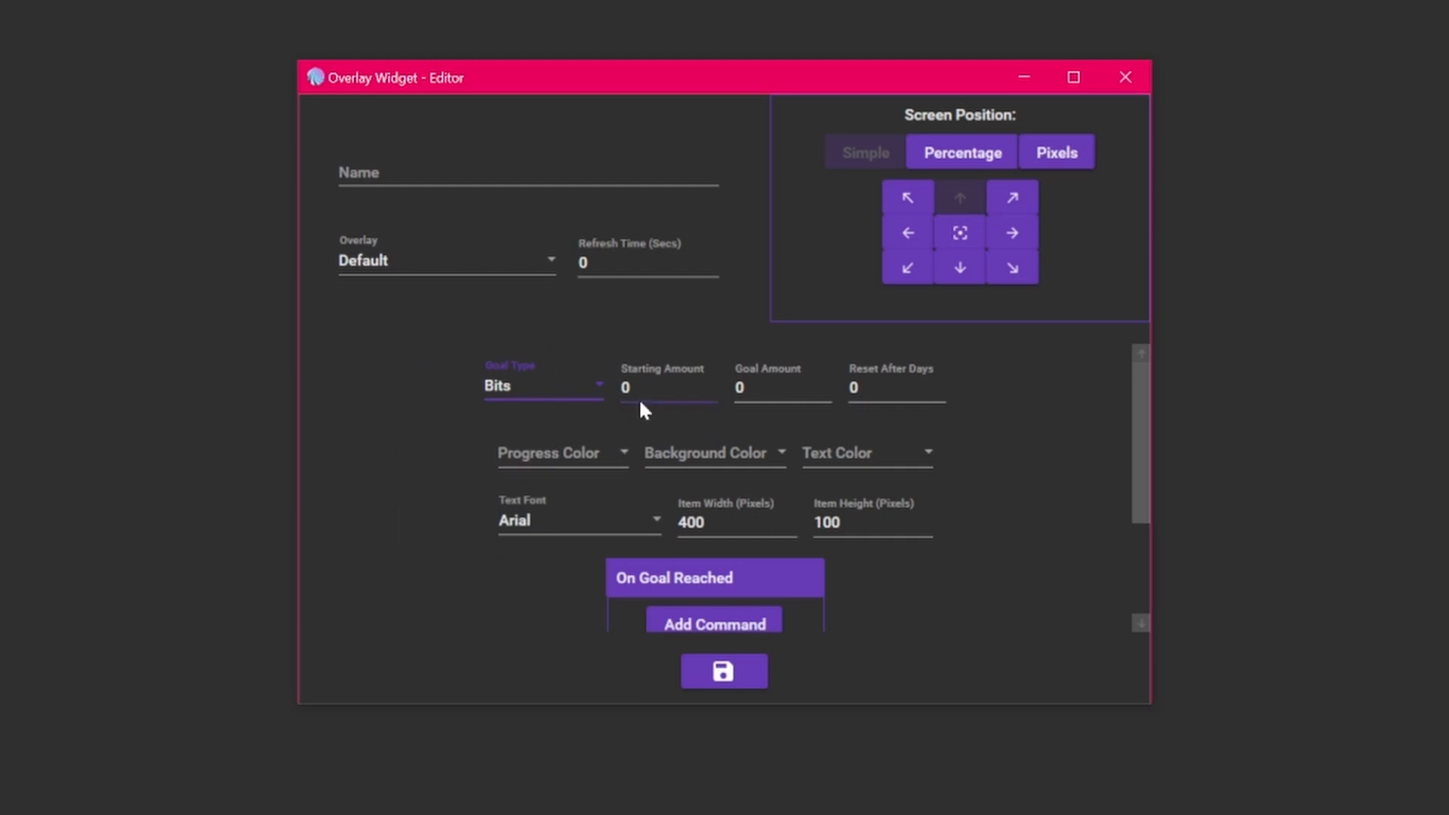
left_click(639, 392)
left_click(781, 393)
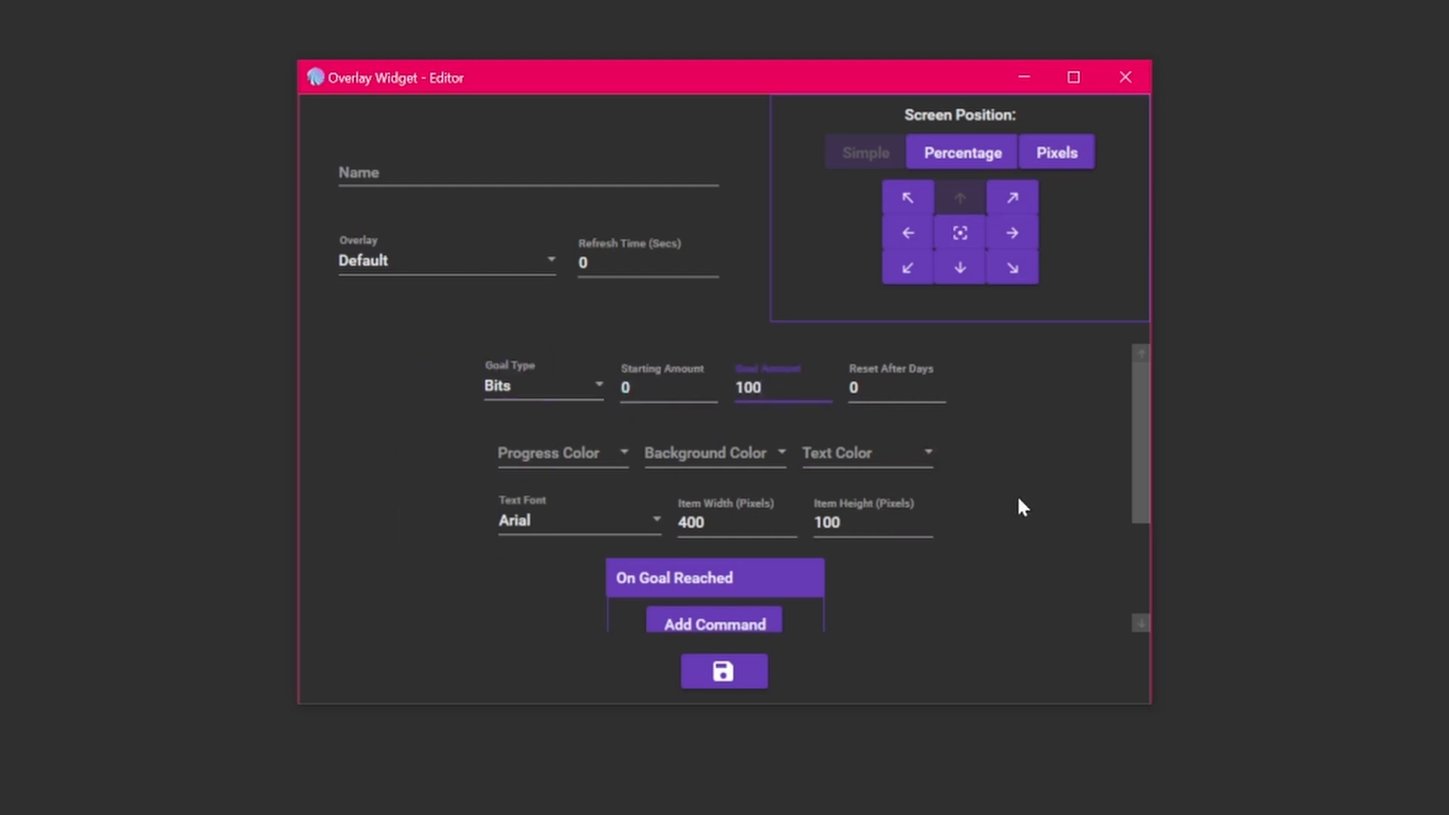
left_click(1006, 533)
left_click(871, 384)
left_click(871, 383)
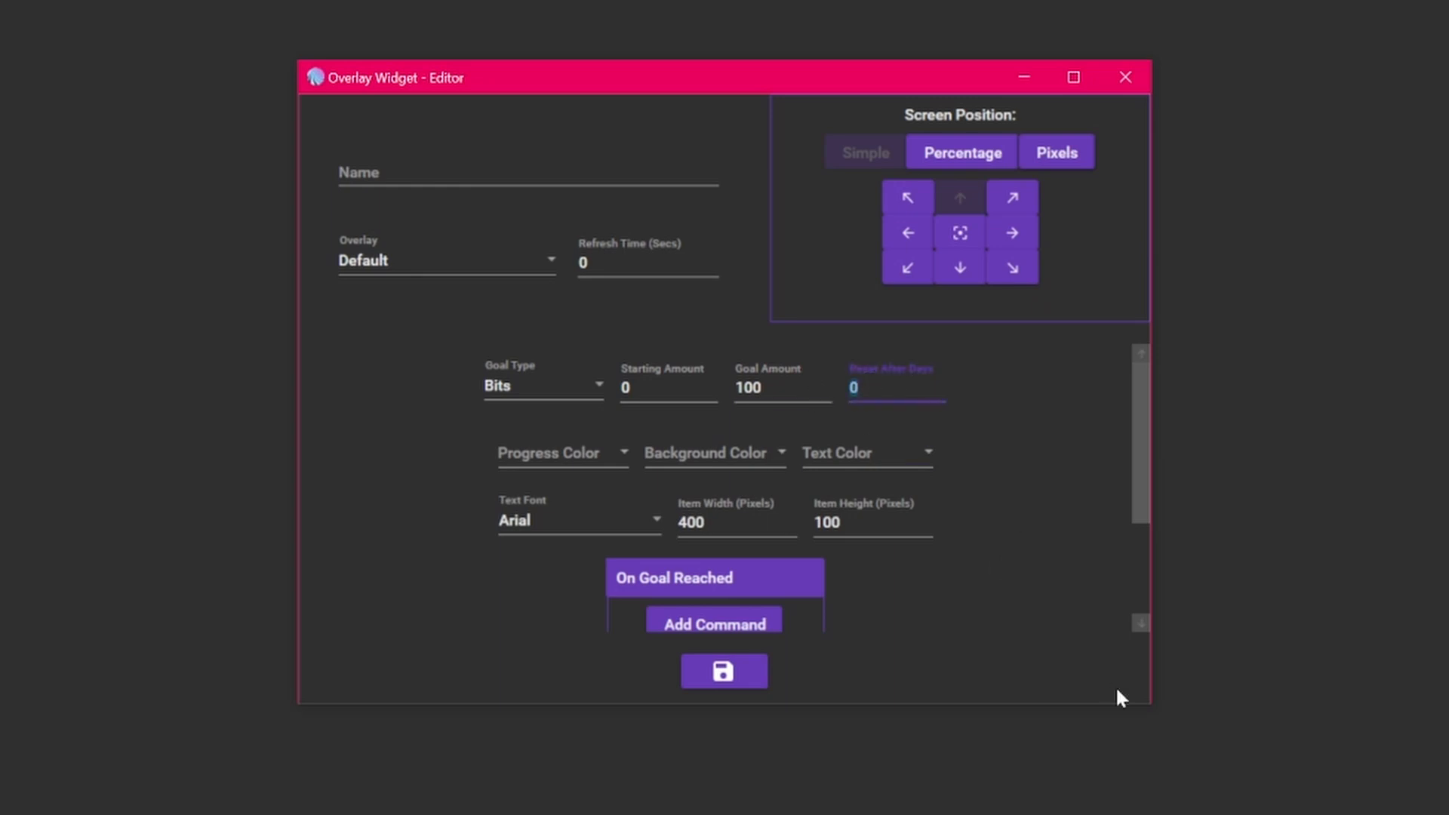
type("1")
left_click(1025, 450)
mouse_move(1139, 438)
left_mouse_down()
mouse_move(1145, 456)
mouse_move(1137, 433)
left_mouse_up()
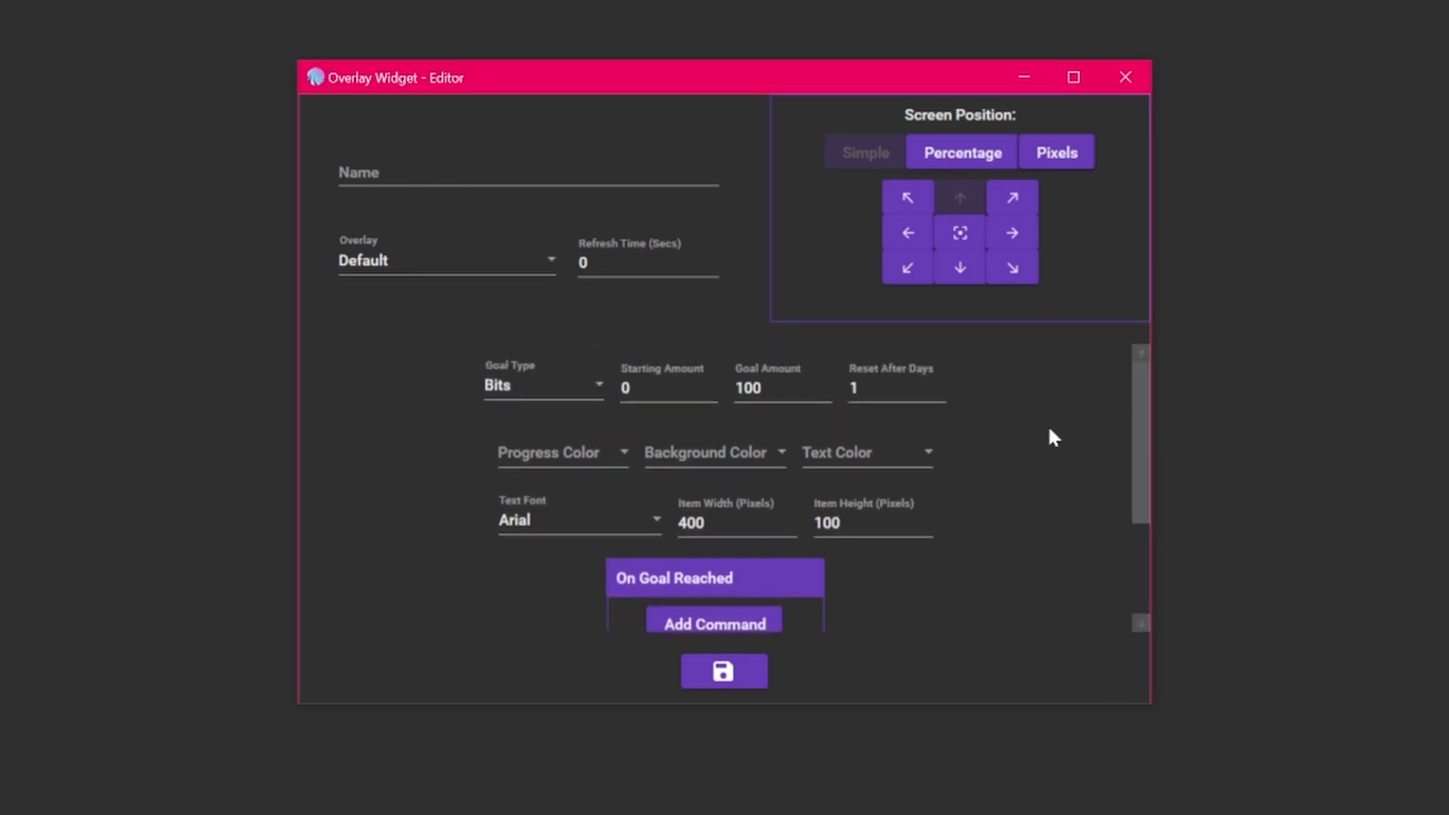
Step: Set the progress bar's colours to Black for progress, Blue for background and Cyan for text
left_click(629, 452)
left_click_drag(635, 569, 611, 481)
left_click(518, 522)
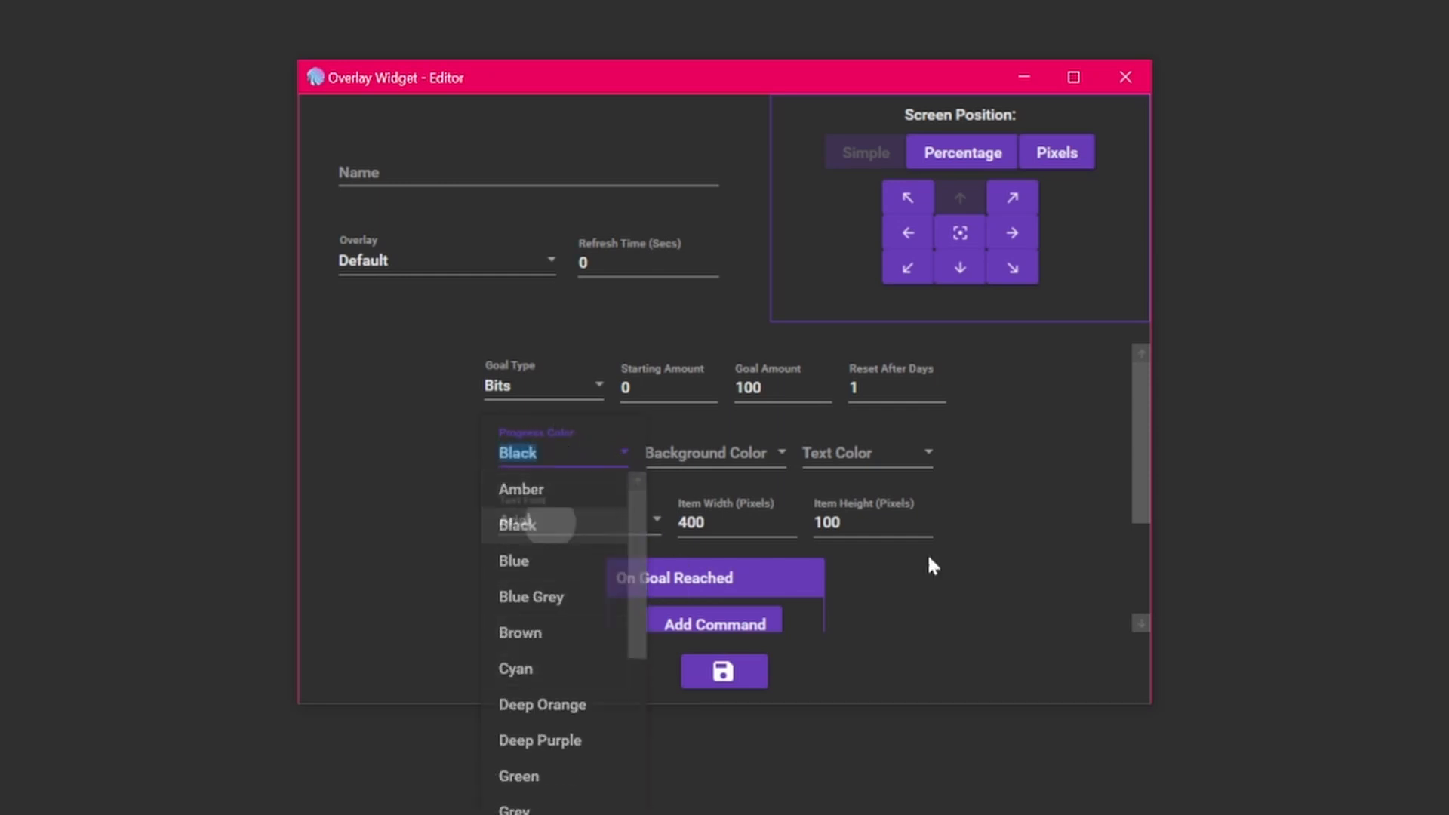
left_click(715, 456)
left_click(699, 558)
left_click(885, 457)
left_click(855, 658)
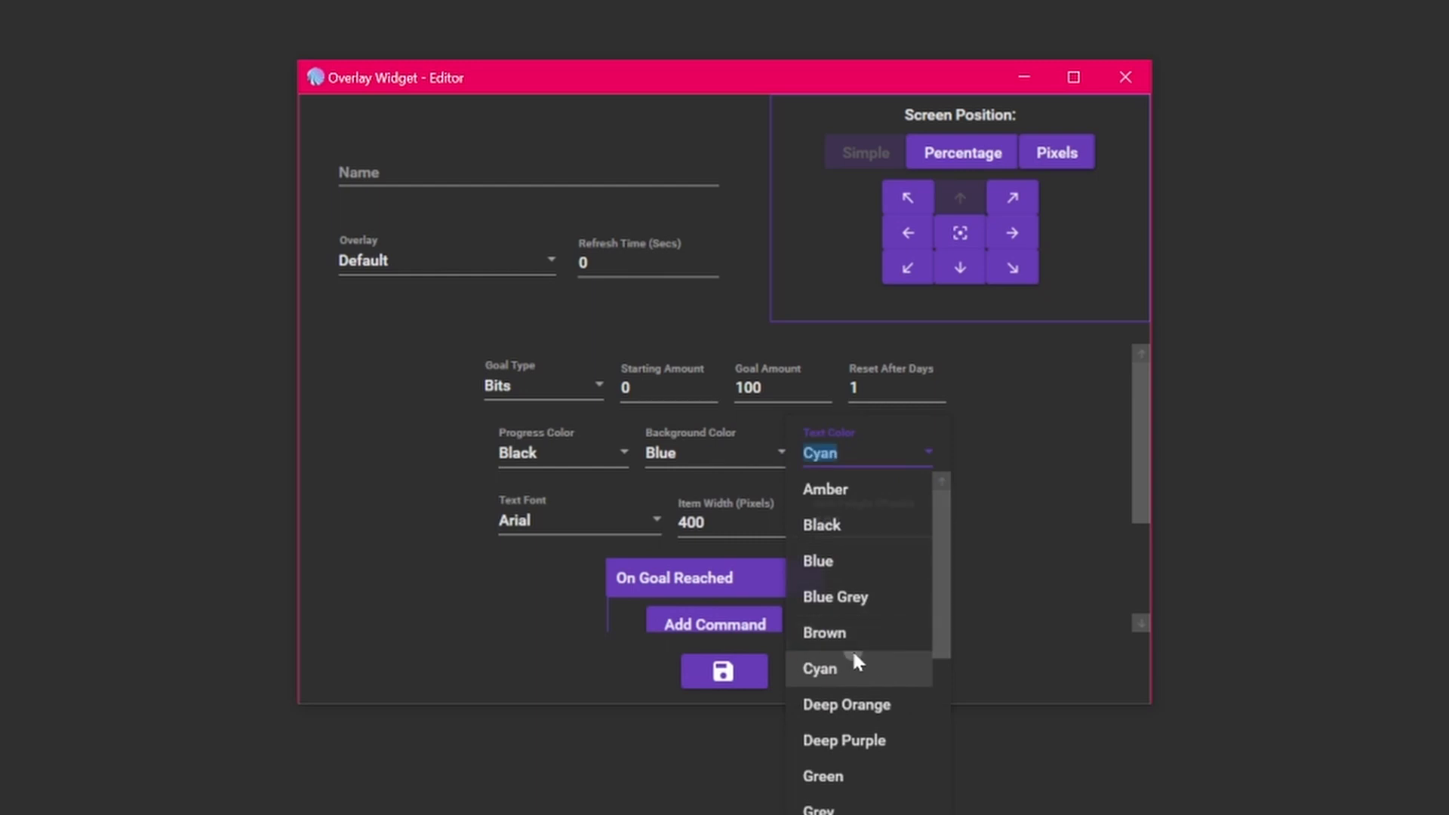
Step: Look over the remaining Goal/Progress Bar settings and close the widget editor without saving
left_click(605, 549)
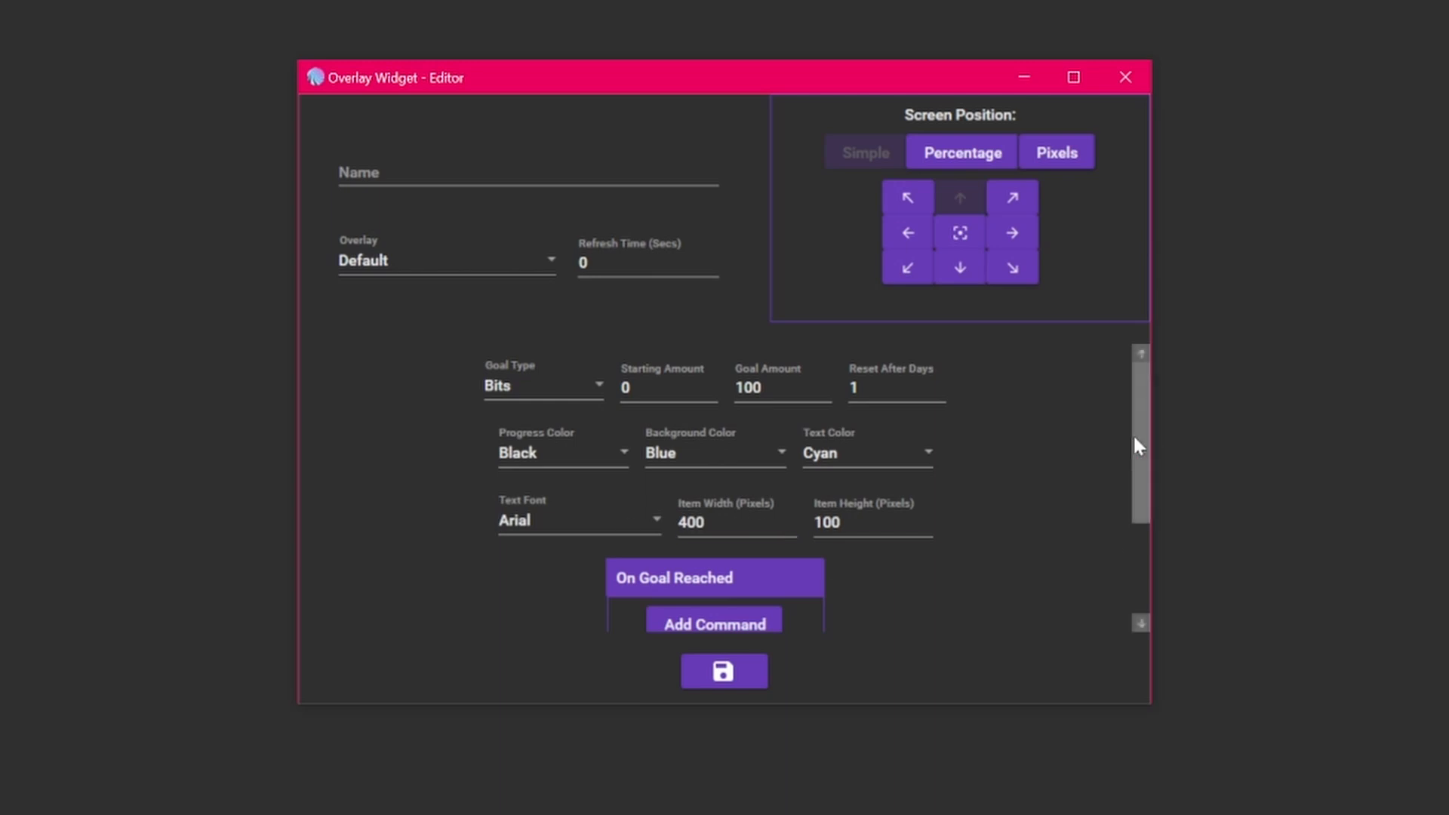
left_click_drag(1135, 443, 1161, 351)
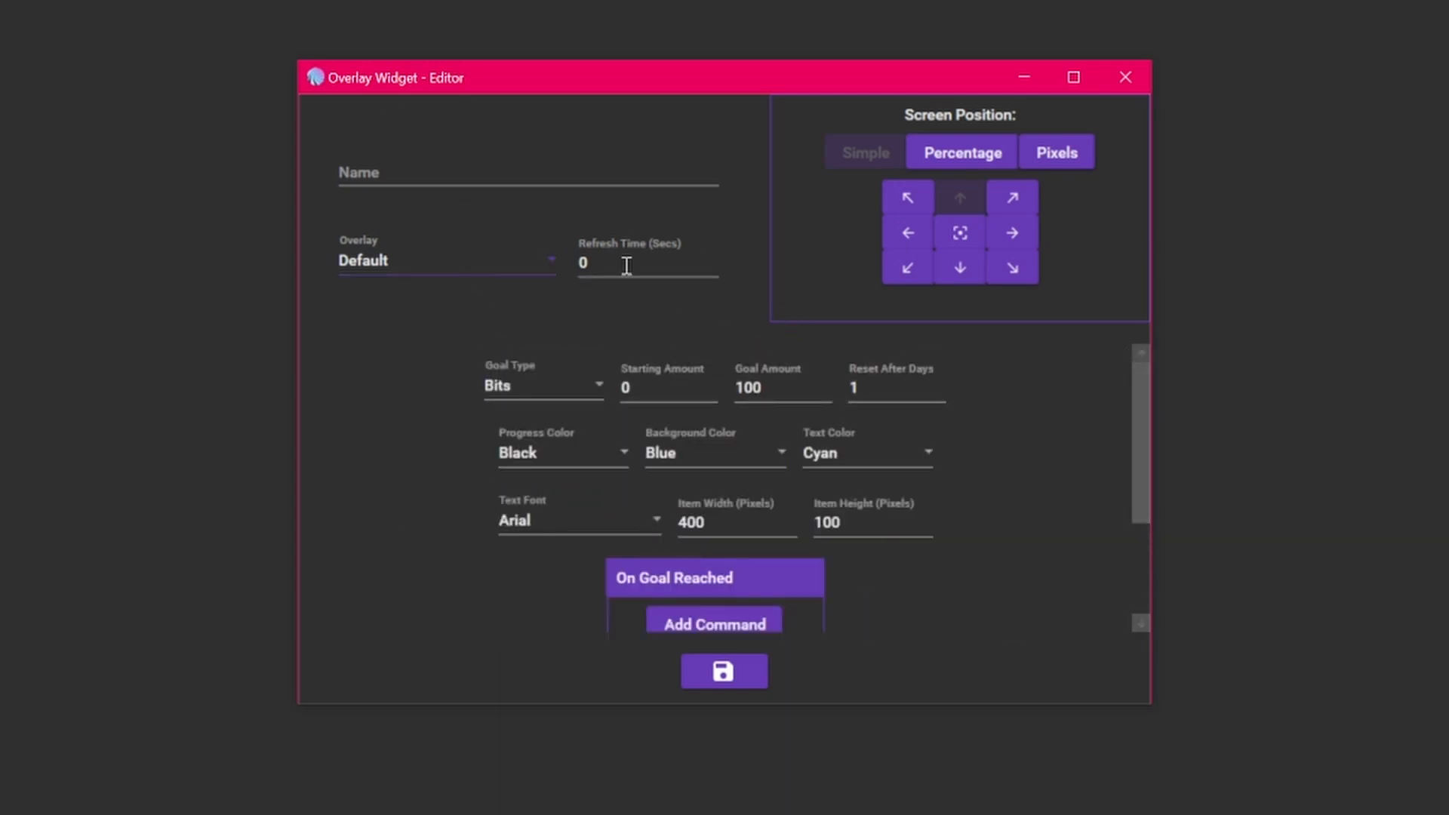
left_click(1128, 77)
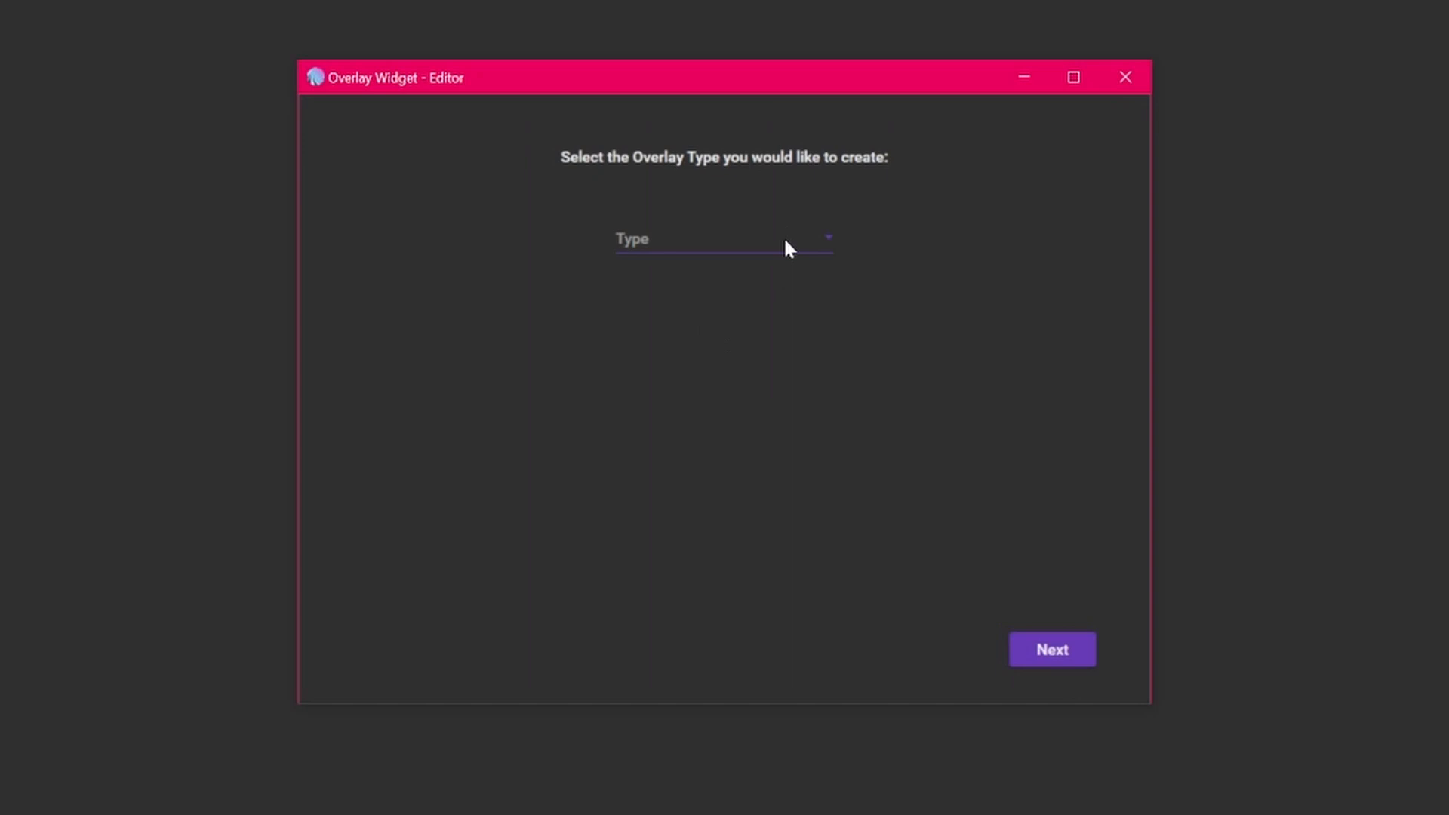
Step: Browse the full list of overlay types again in a new overlay widget
left_click(785, 240)
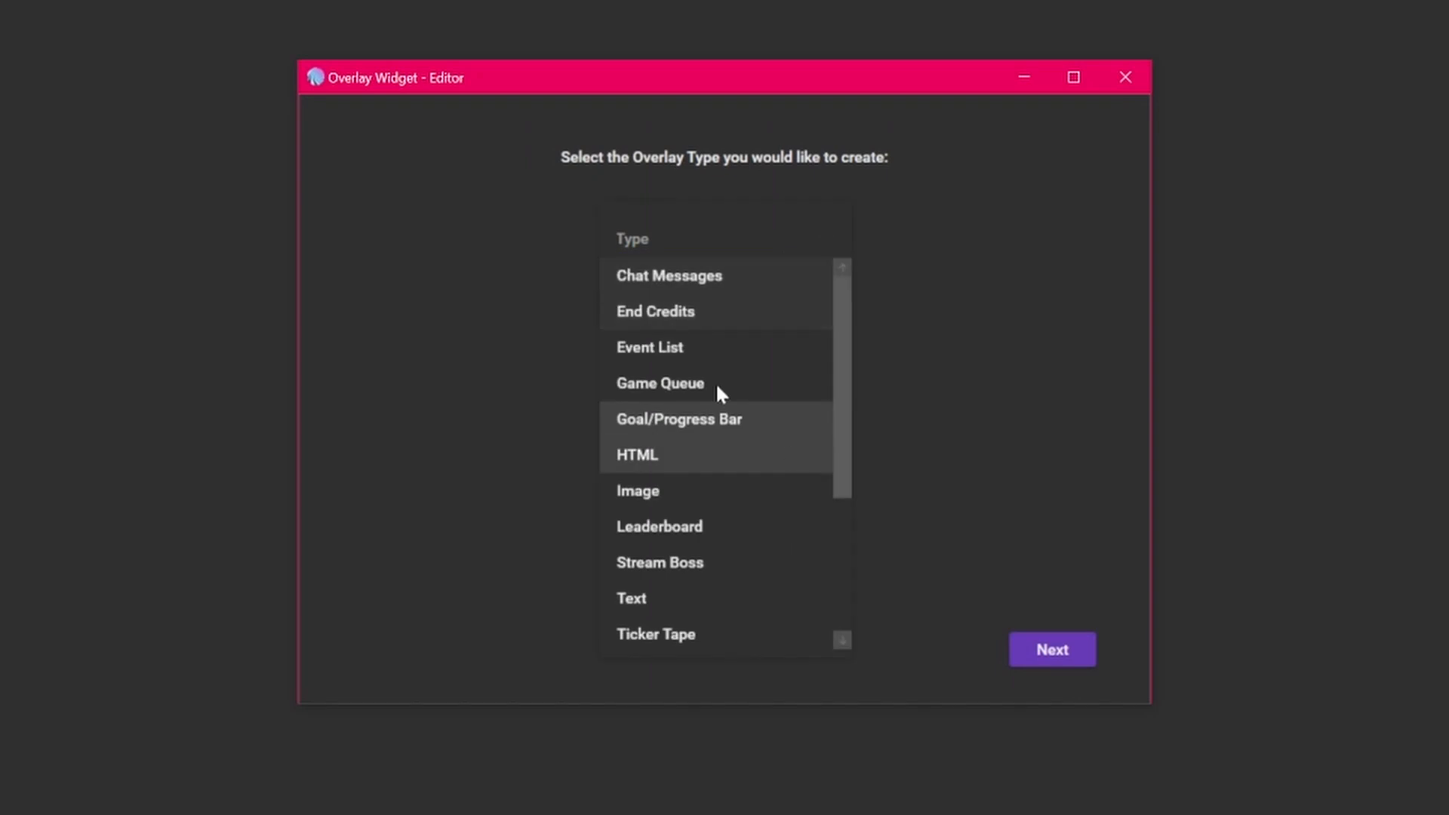
scroll(740, 366, "down", 3)
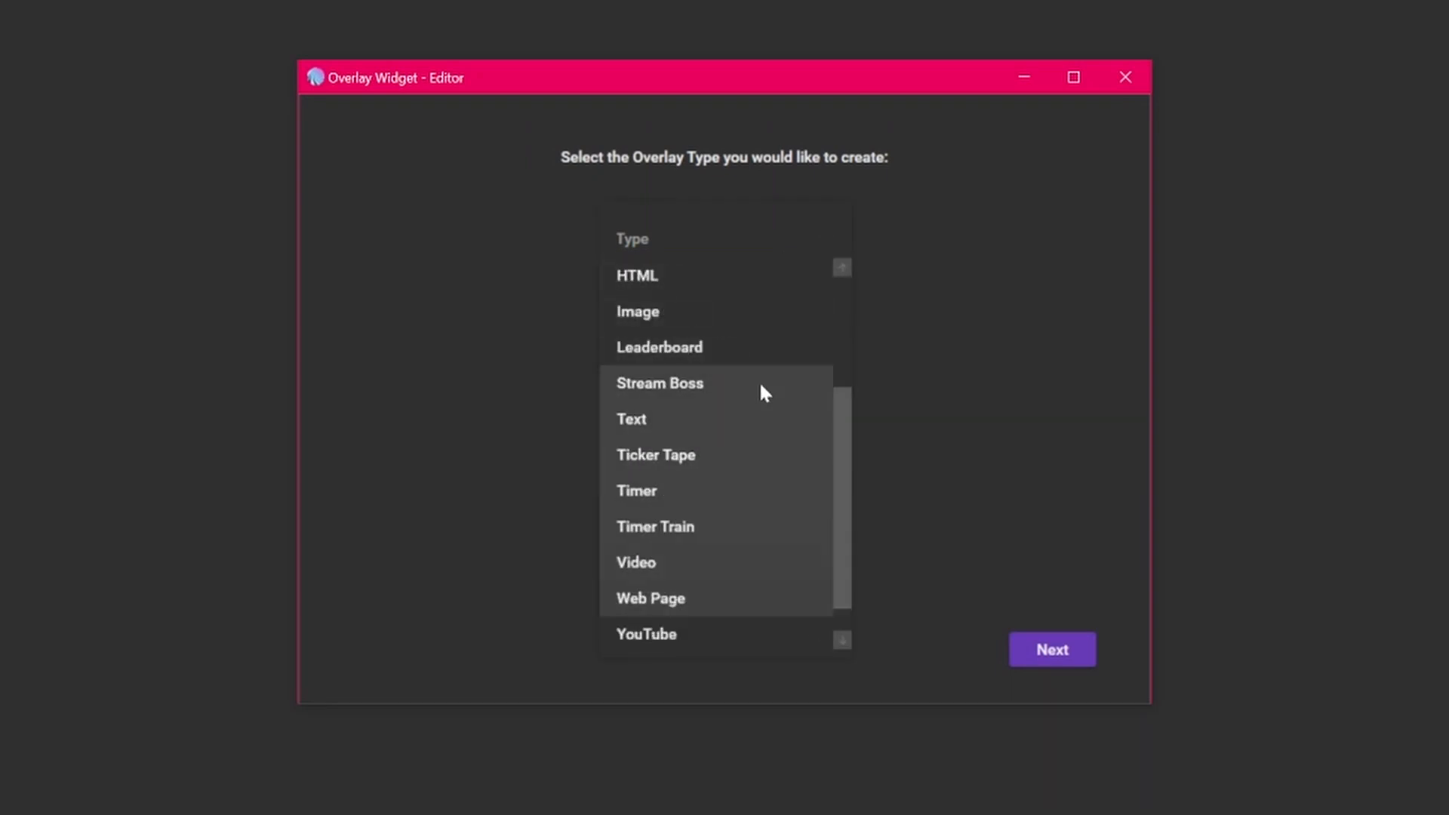
scroll(838, 453, "up", 3)
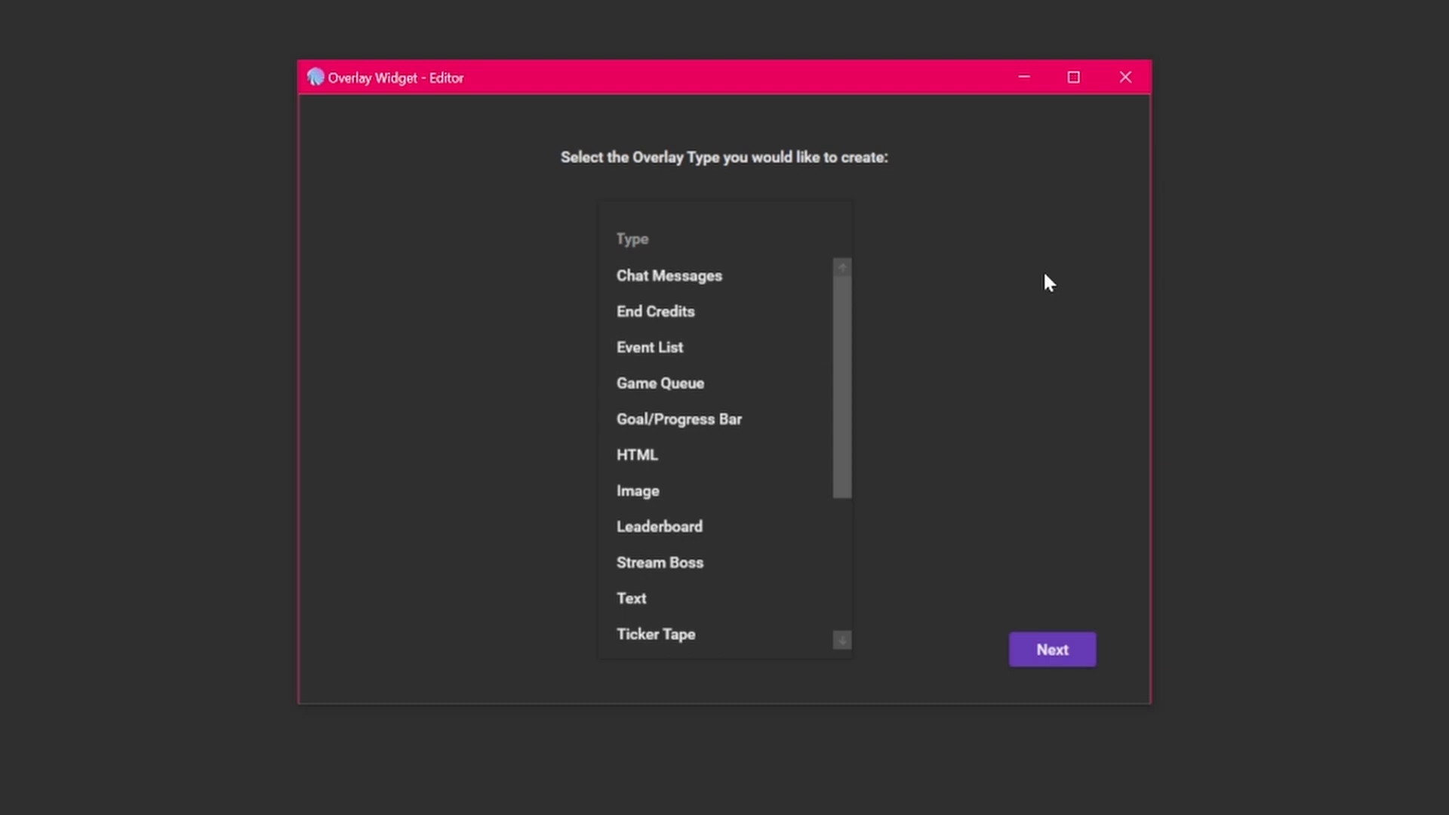
Step: Close the overlay widget editor without creating a widget and start a new game on the Games page
left_click(1036, 208)
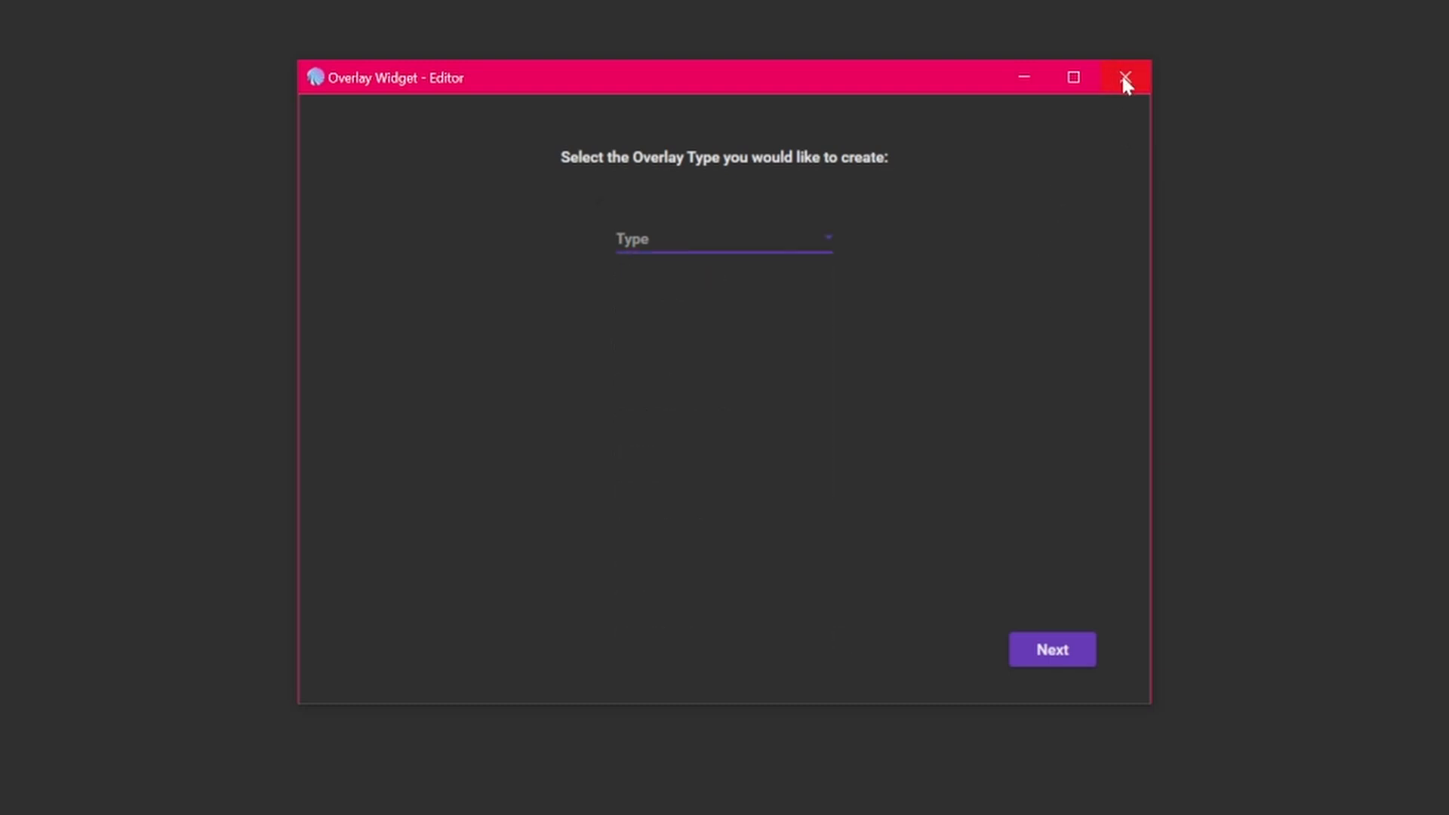
left_click(1124, 79)
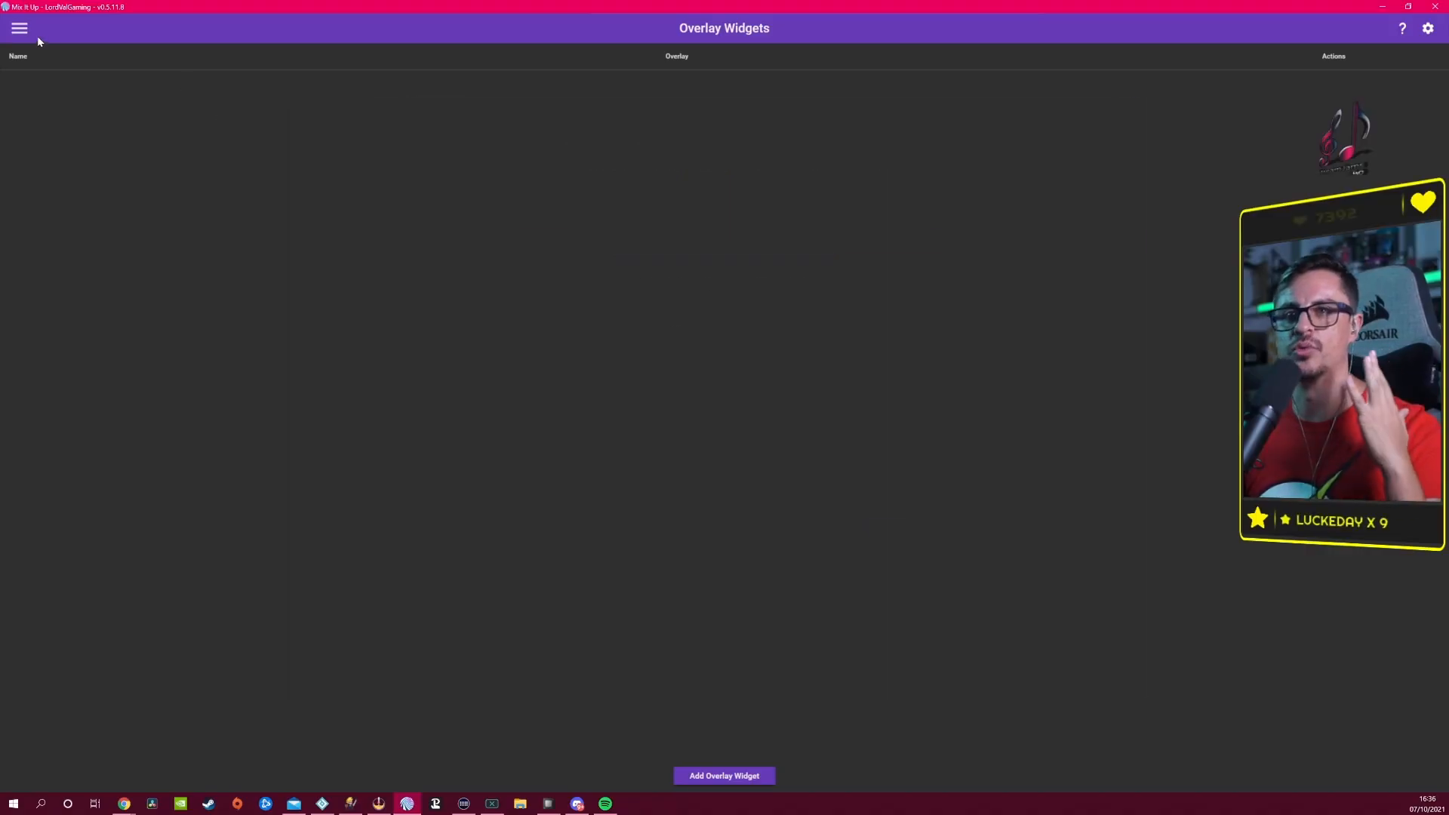
left_click(19, 29)
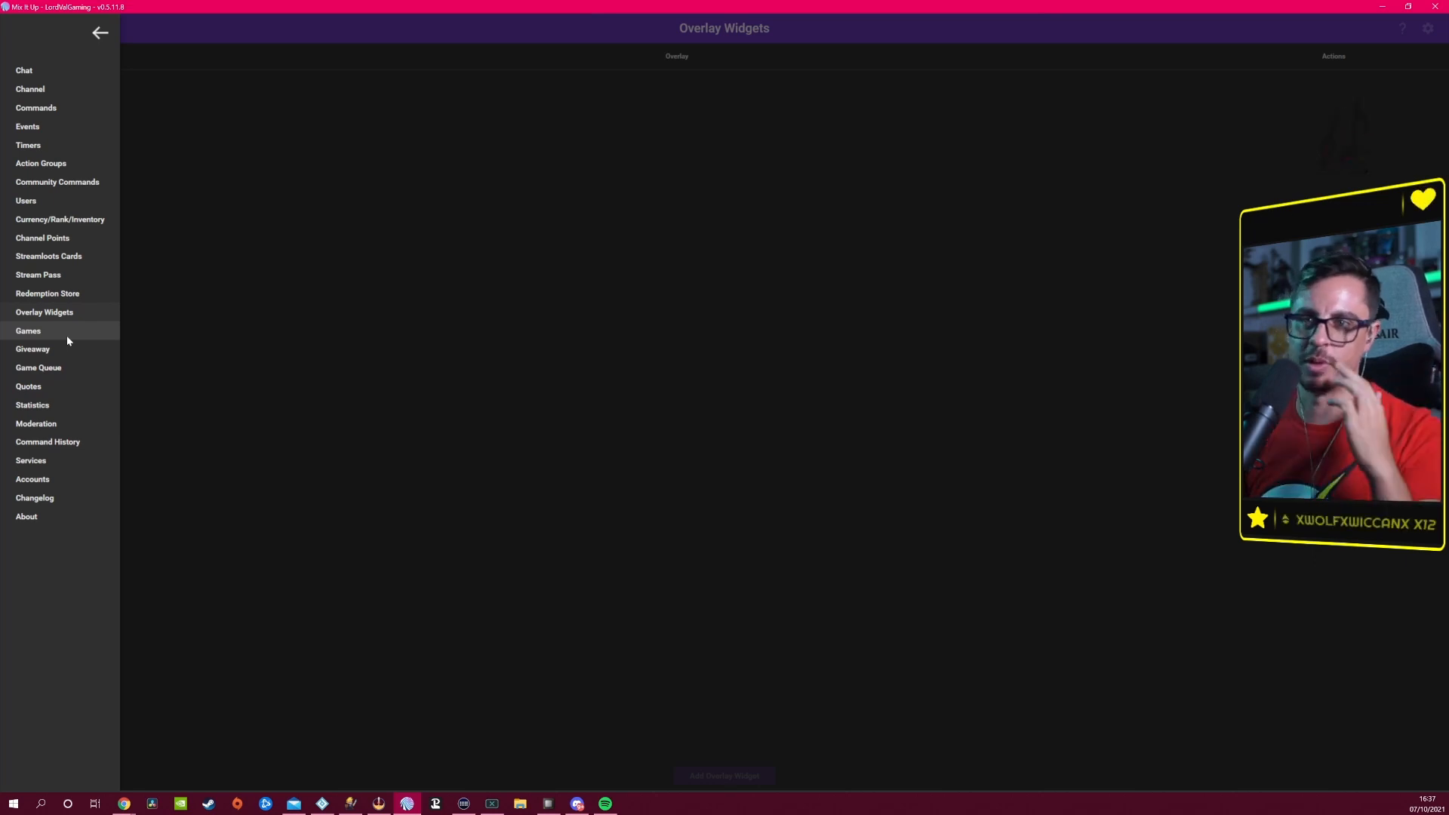
left_click(67, 337)
left_click(726, 776)
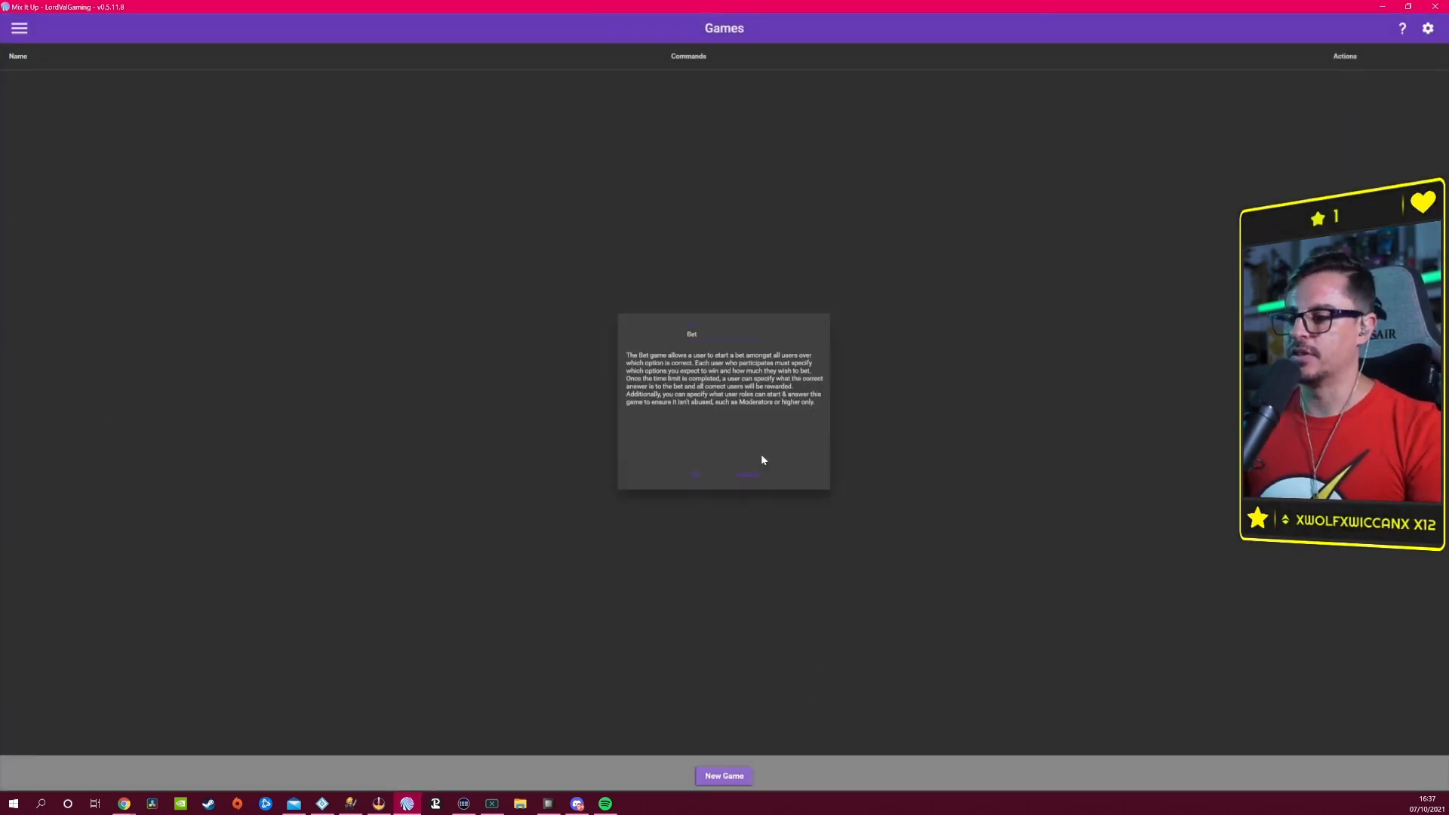
Step: Browse the available game types and view the description of the Bid game
left_click(730, 265)
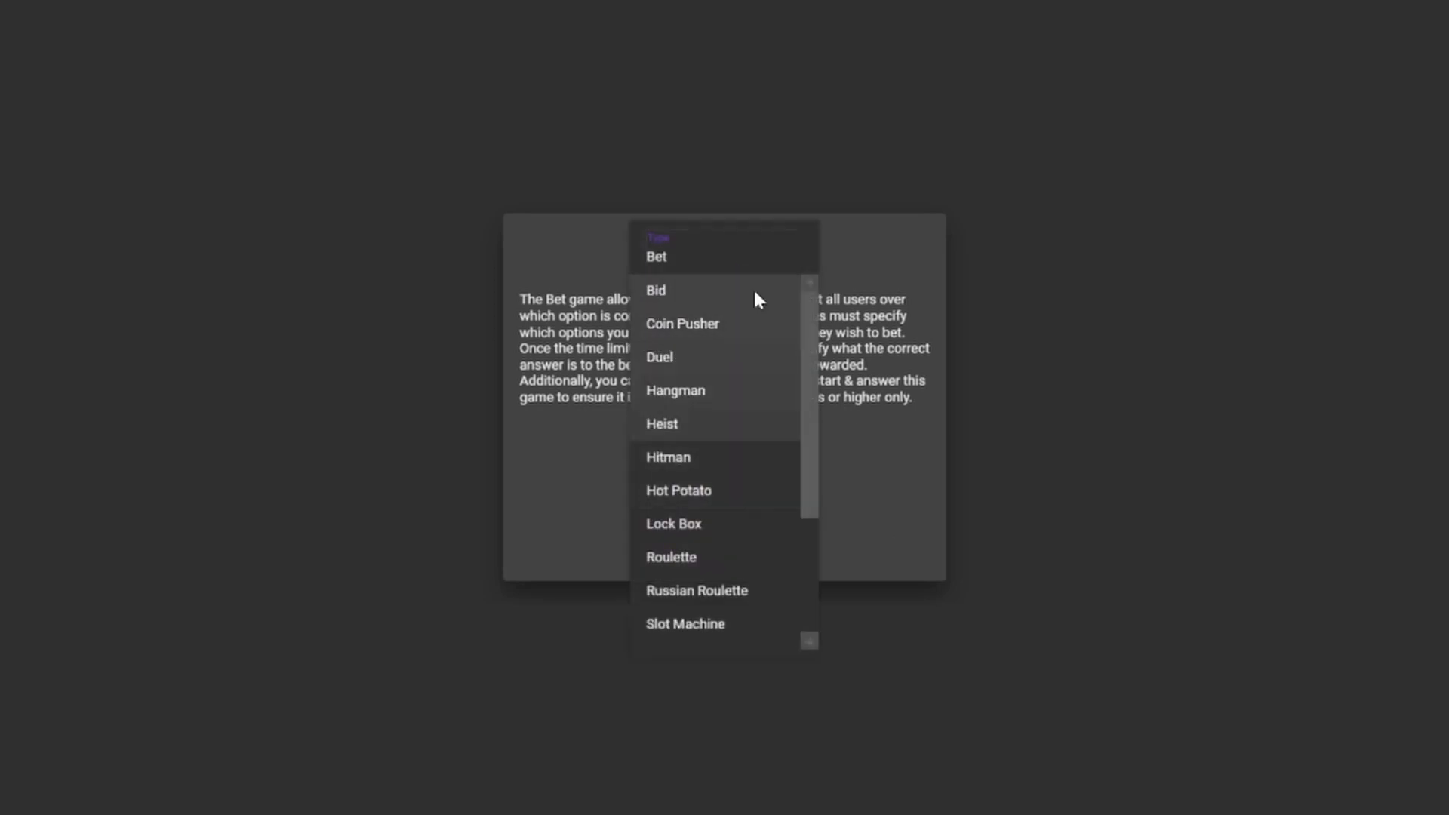
left_click_drag(809, 344, 838, 298)
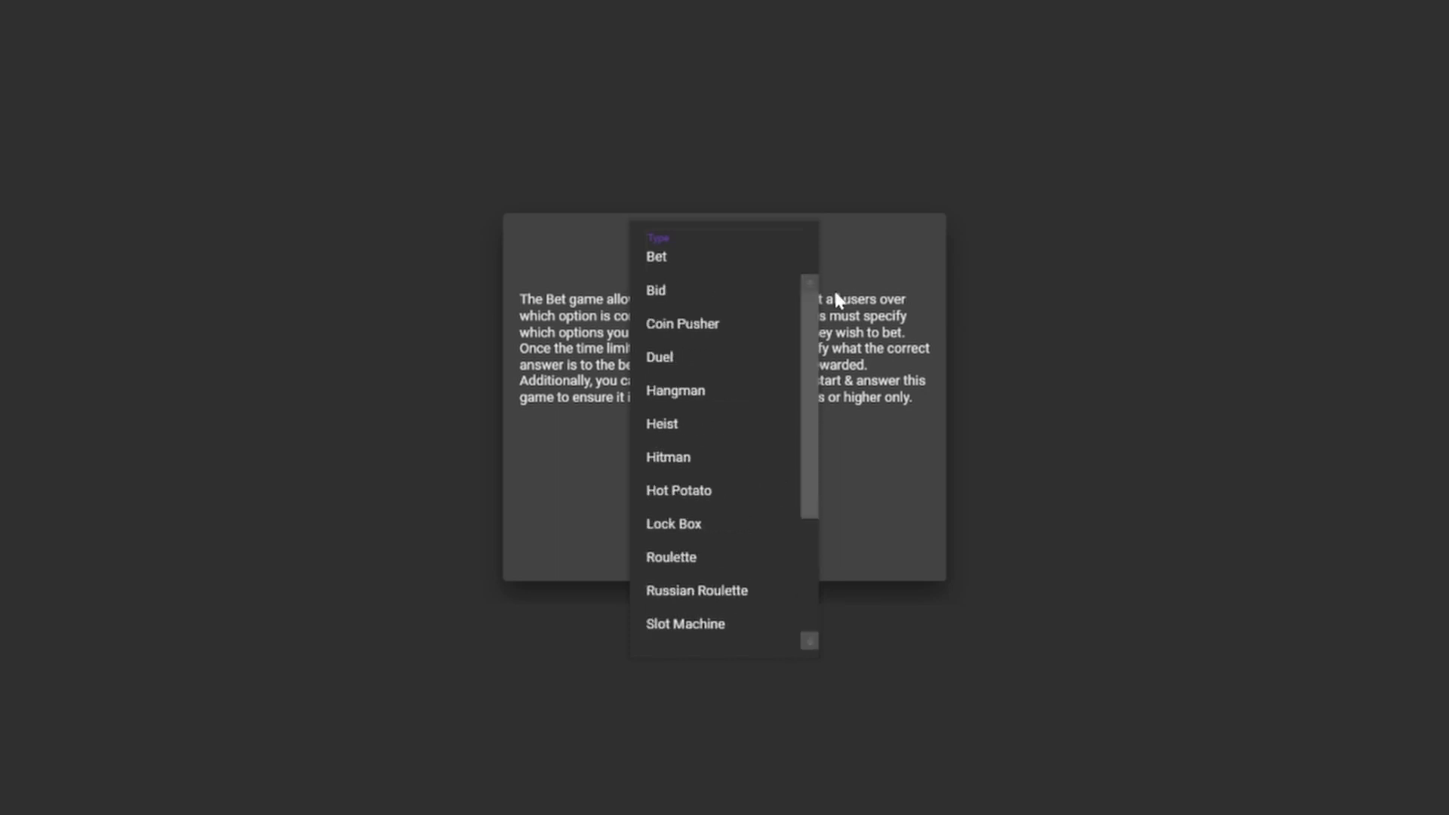
left_click(717, 291)
left_click(802, 255)
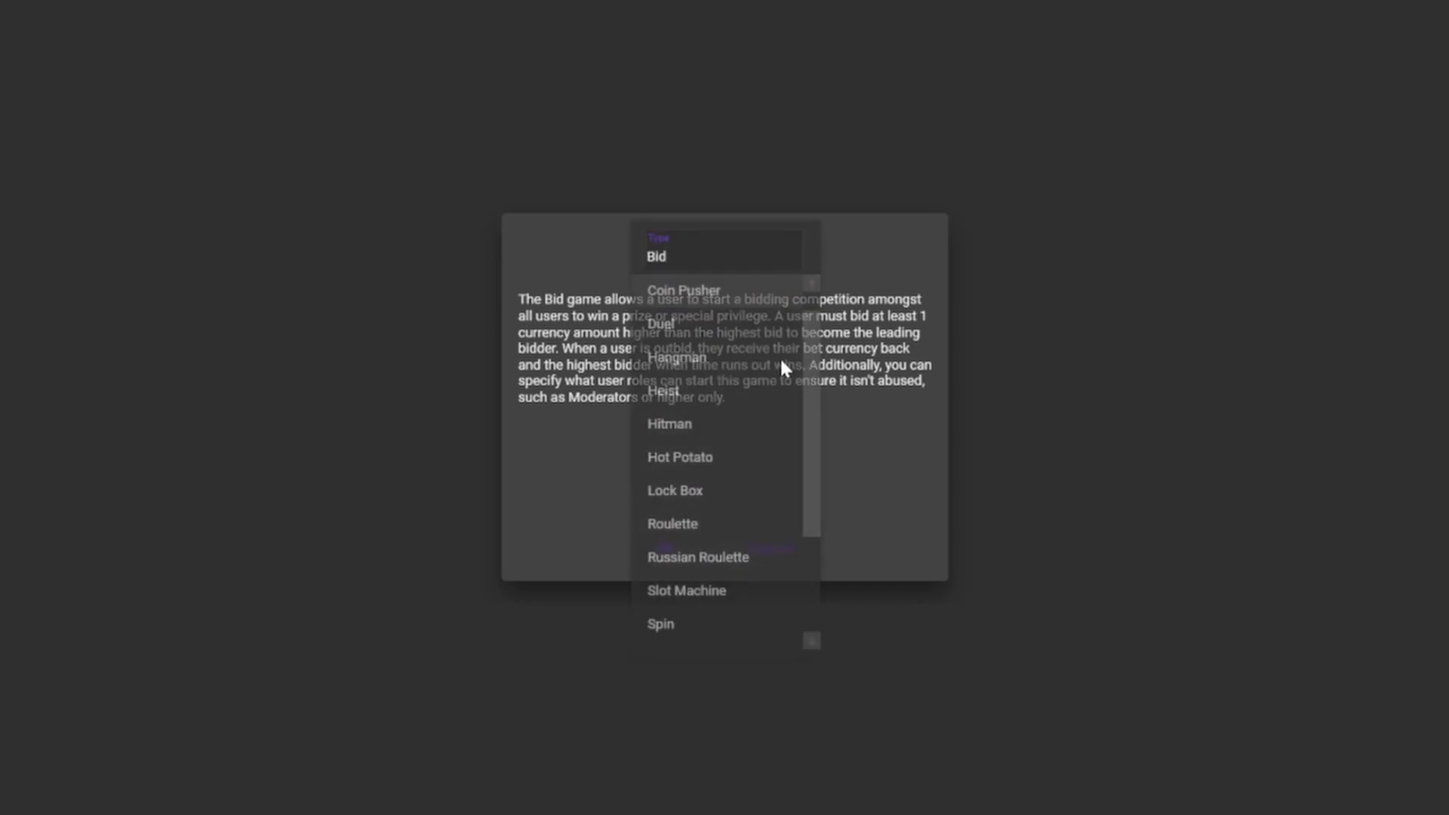
scroll(755, 362, "down", 4)
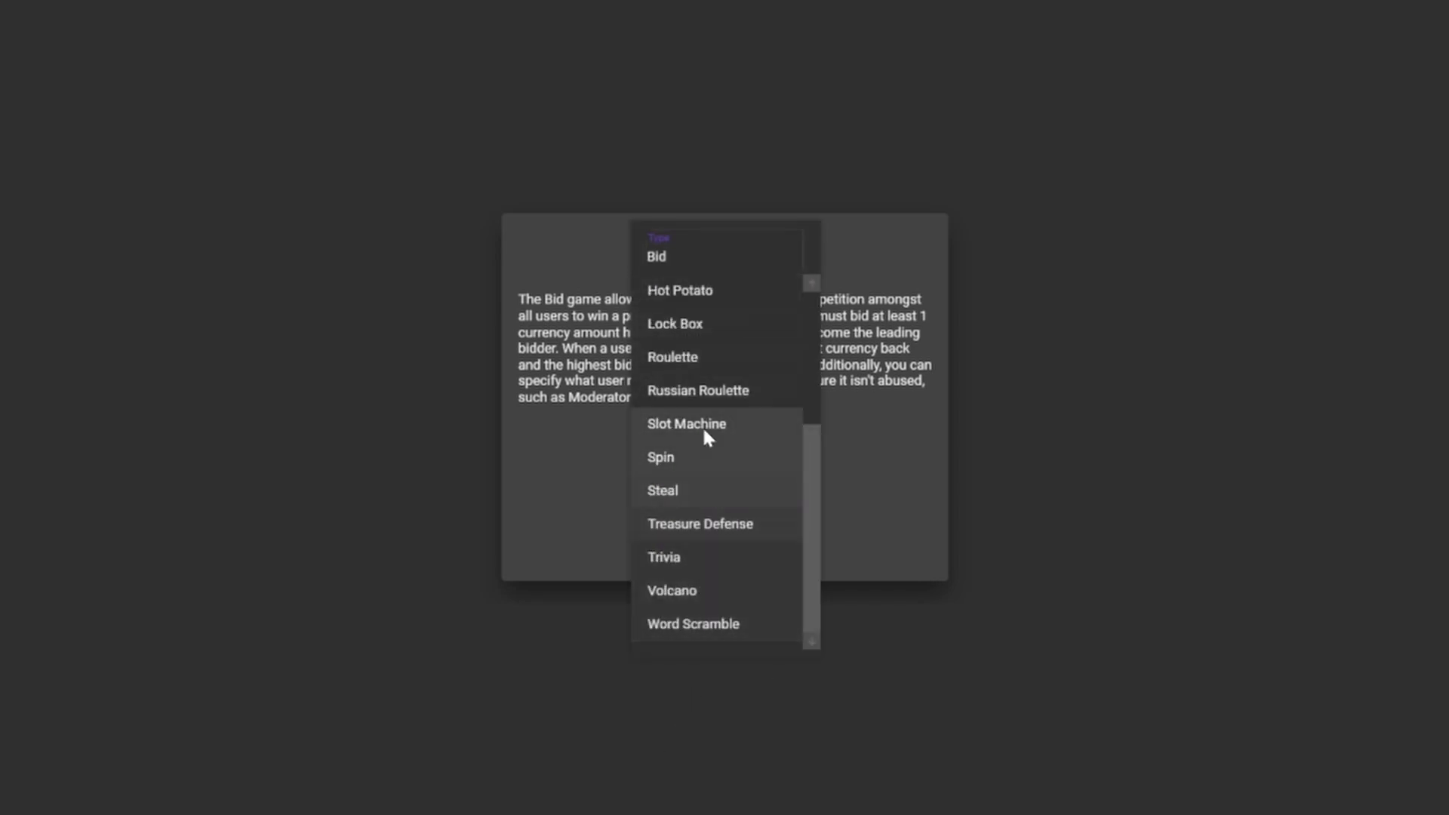
Step: Choose Roulette as the new game's type, look over its settings and close the command editor without saving
left_click(694, 360)
left_click(663, 549)
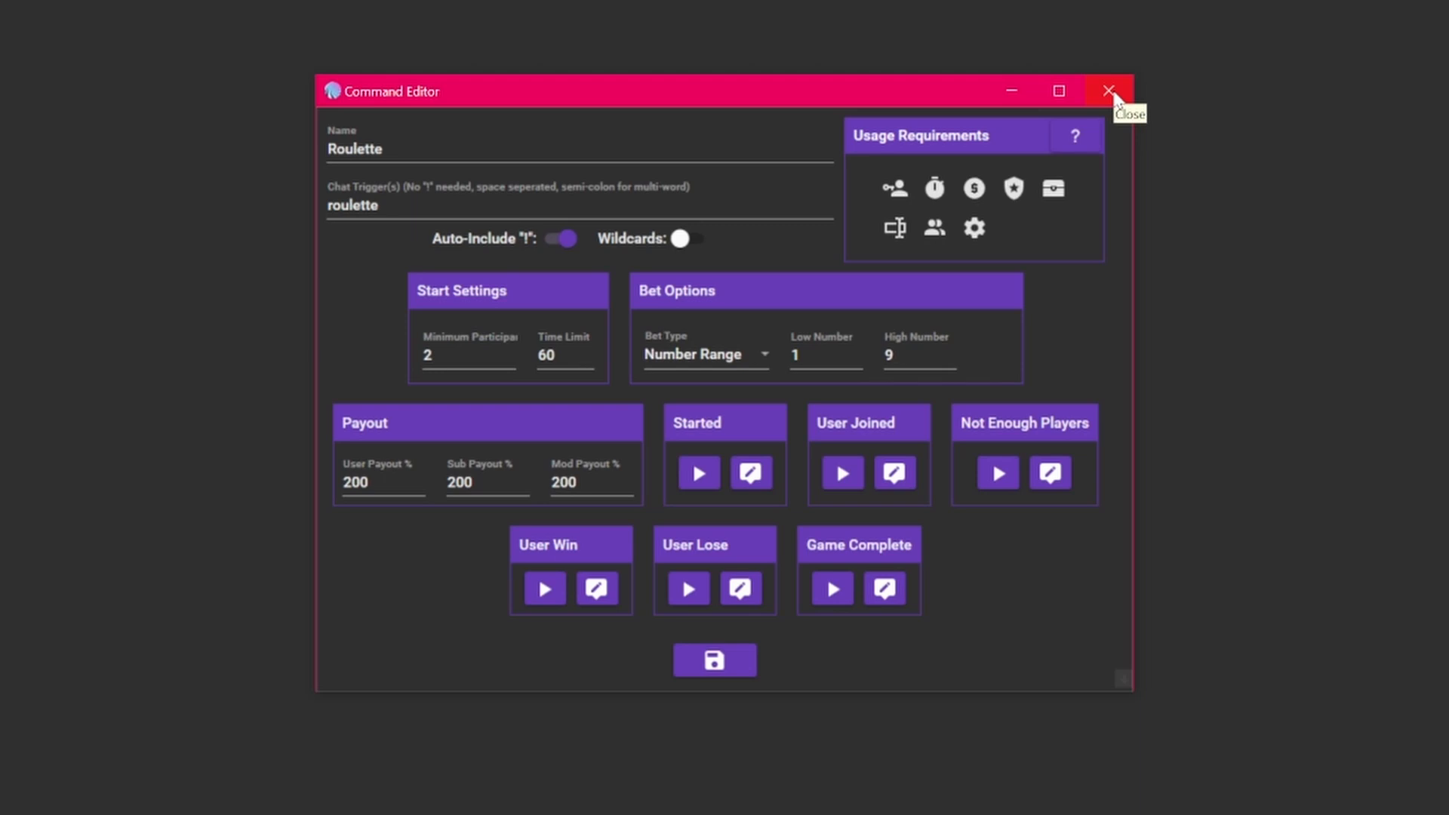
left_click(1109, 90)
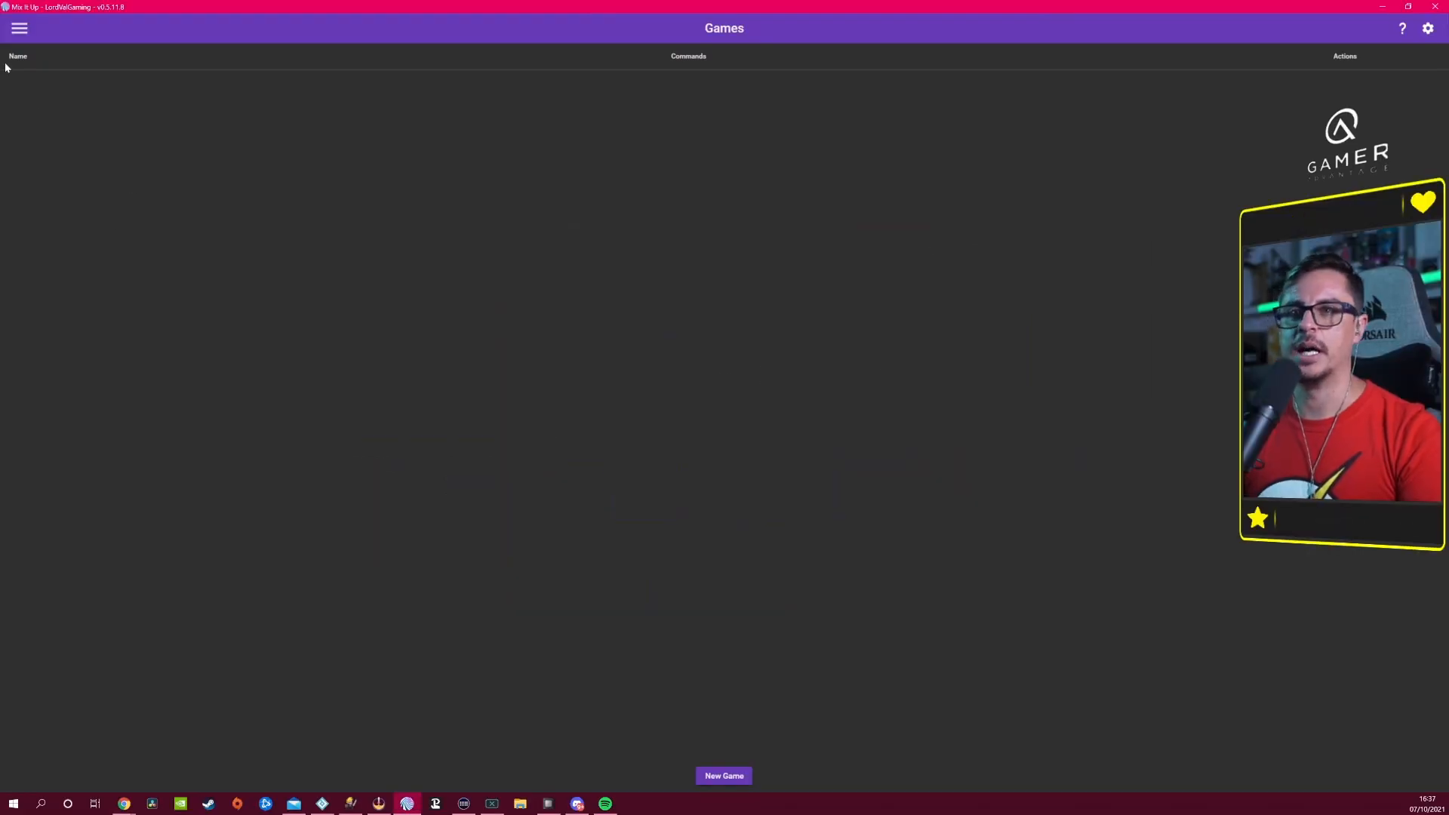
Step: On the Giveaway page, enter "sjdkhfgkjahsdkjfh" as the giveaway item and switch Require "!claim" on and back off
left_click(16, 28)
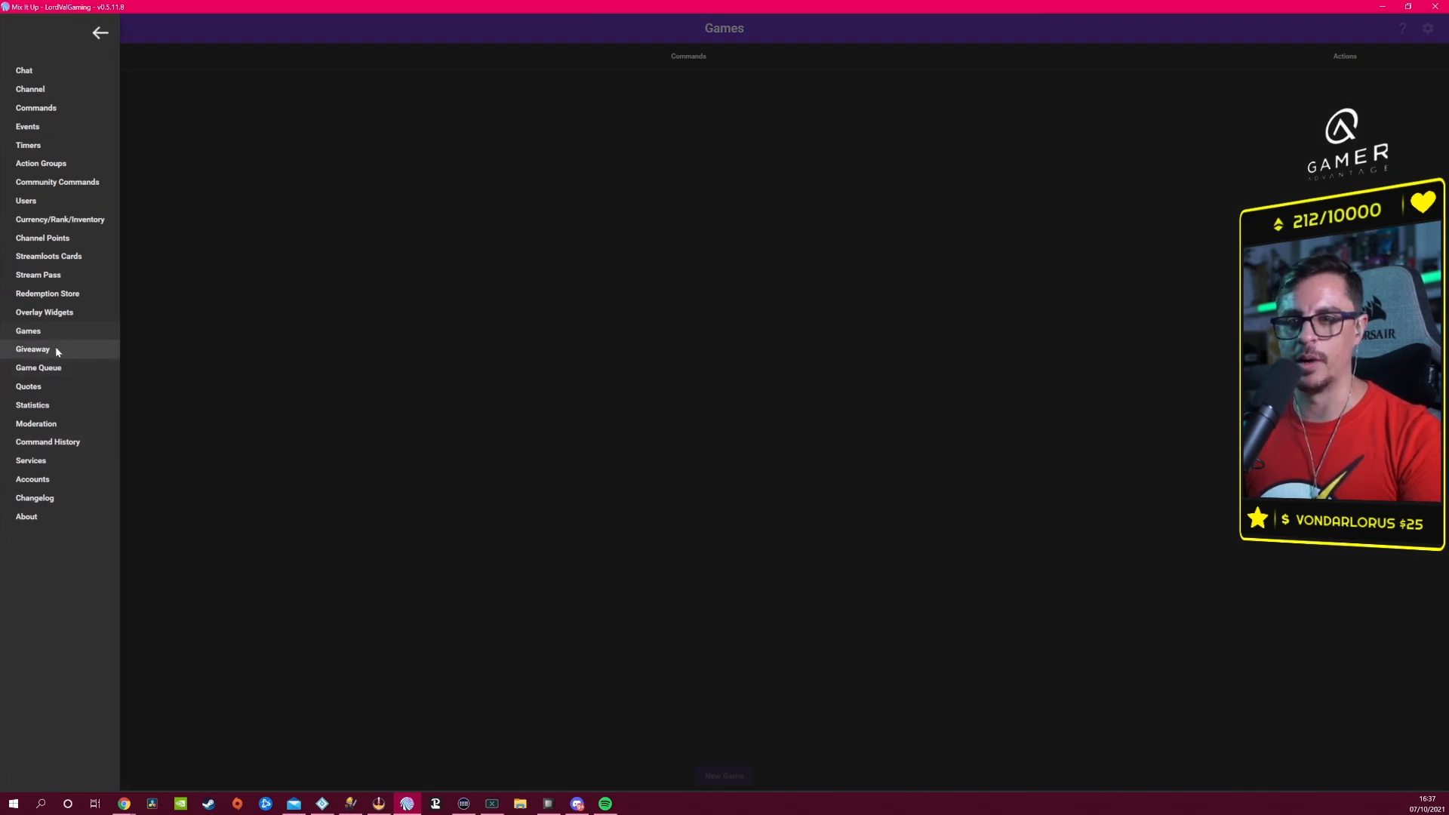
left_click(55, 348)
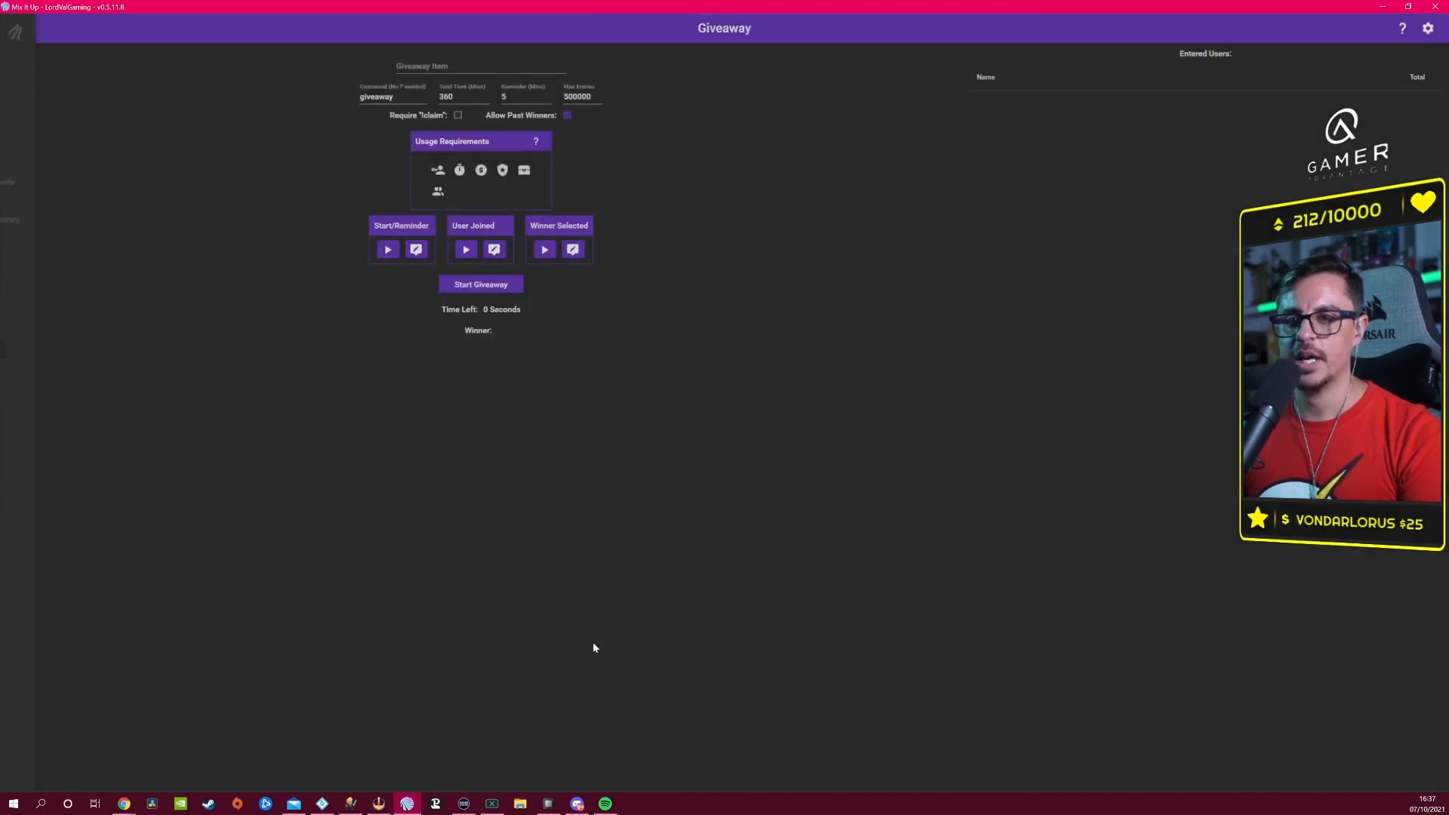
left_click(429, 65)
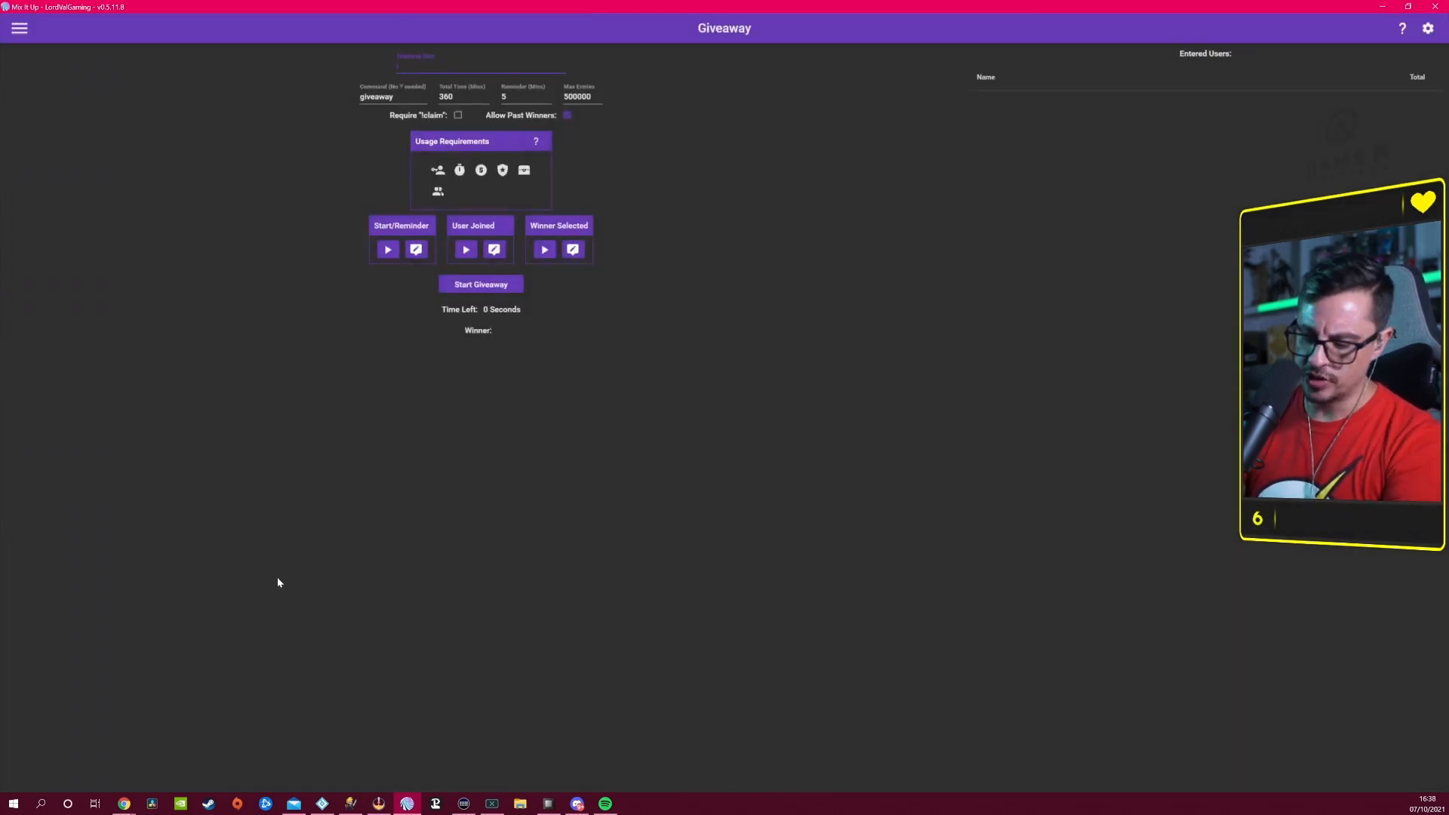
type("sjdkhfgkjahsdkjfh")
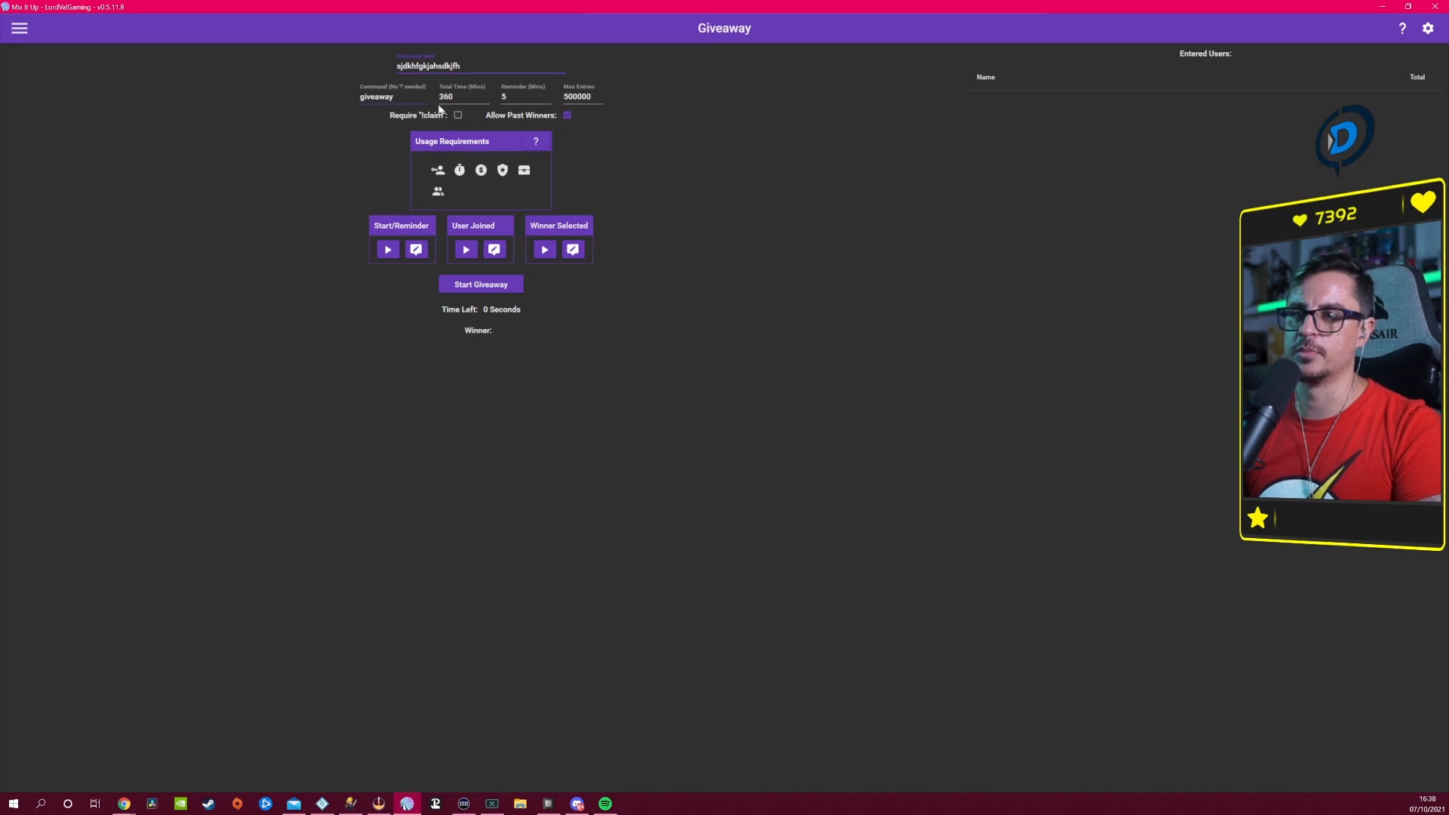
double_click(459, 116)
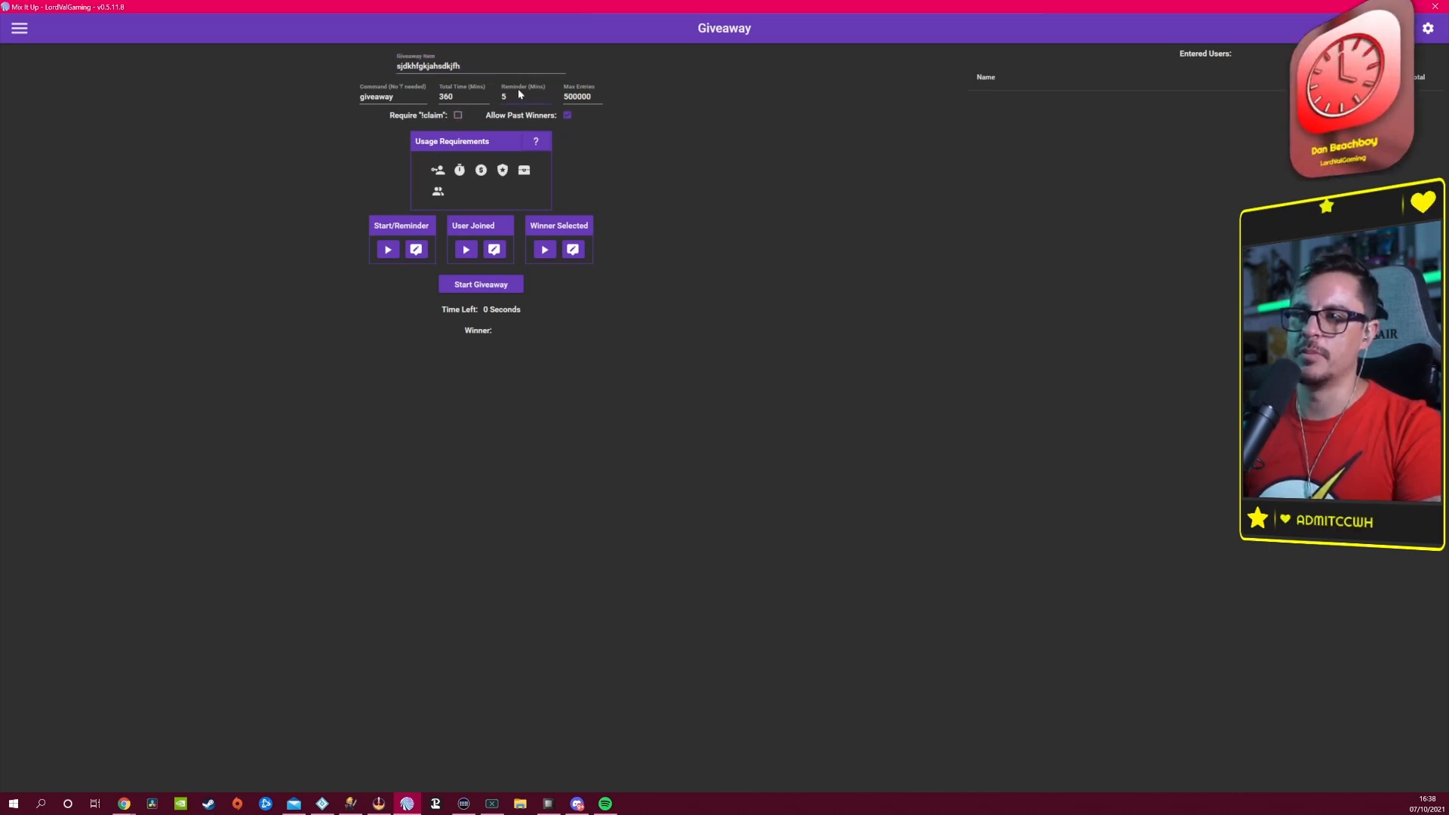
Step: Review the giveaway's Start/Reminder chat message and the available actions, leaving the command unchanged
left_click(416, 249)
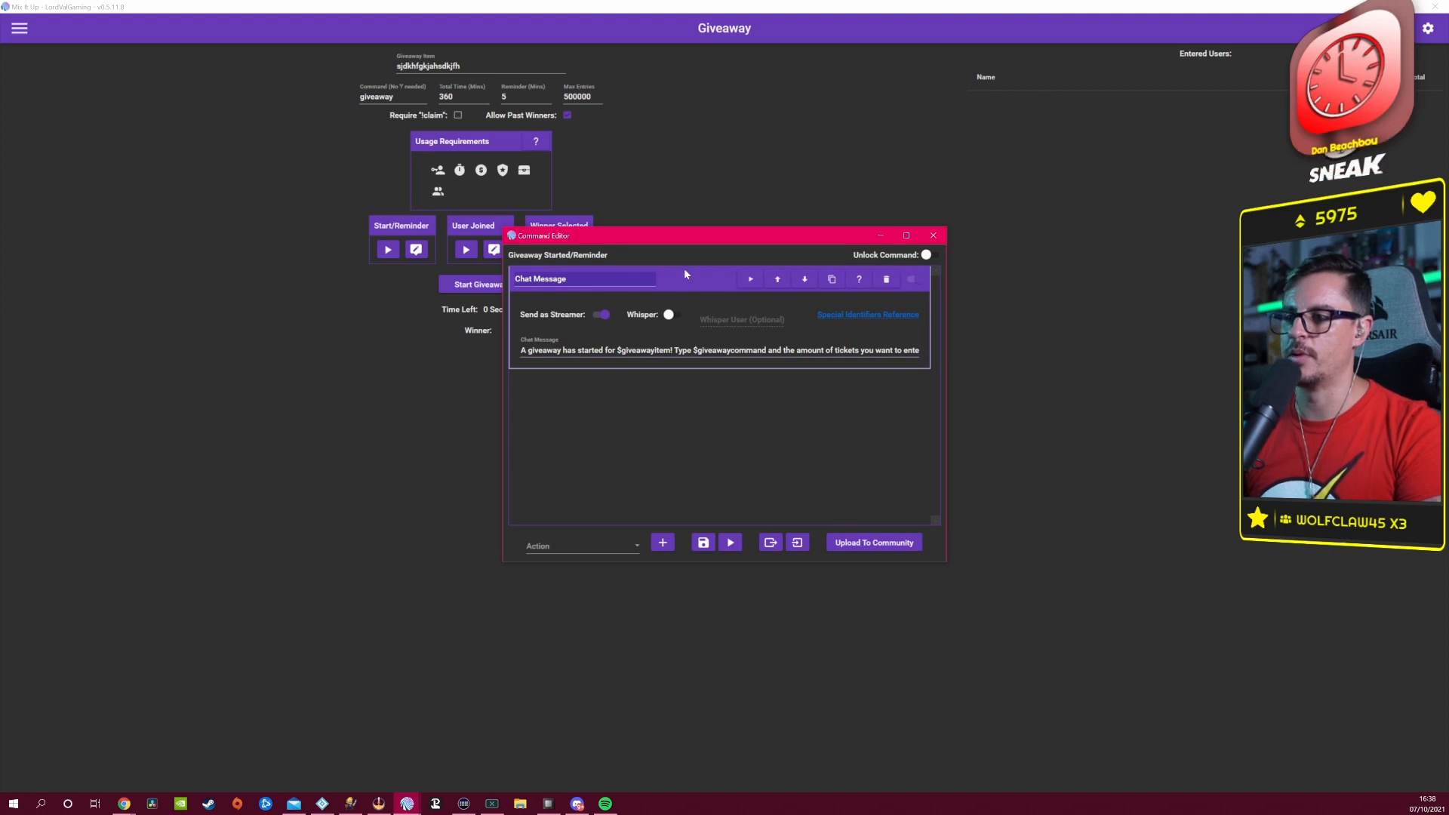
left_click(601, 545)
left_click(931, 301)
left_click(932, 236)
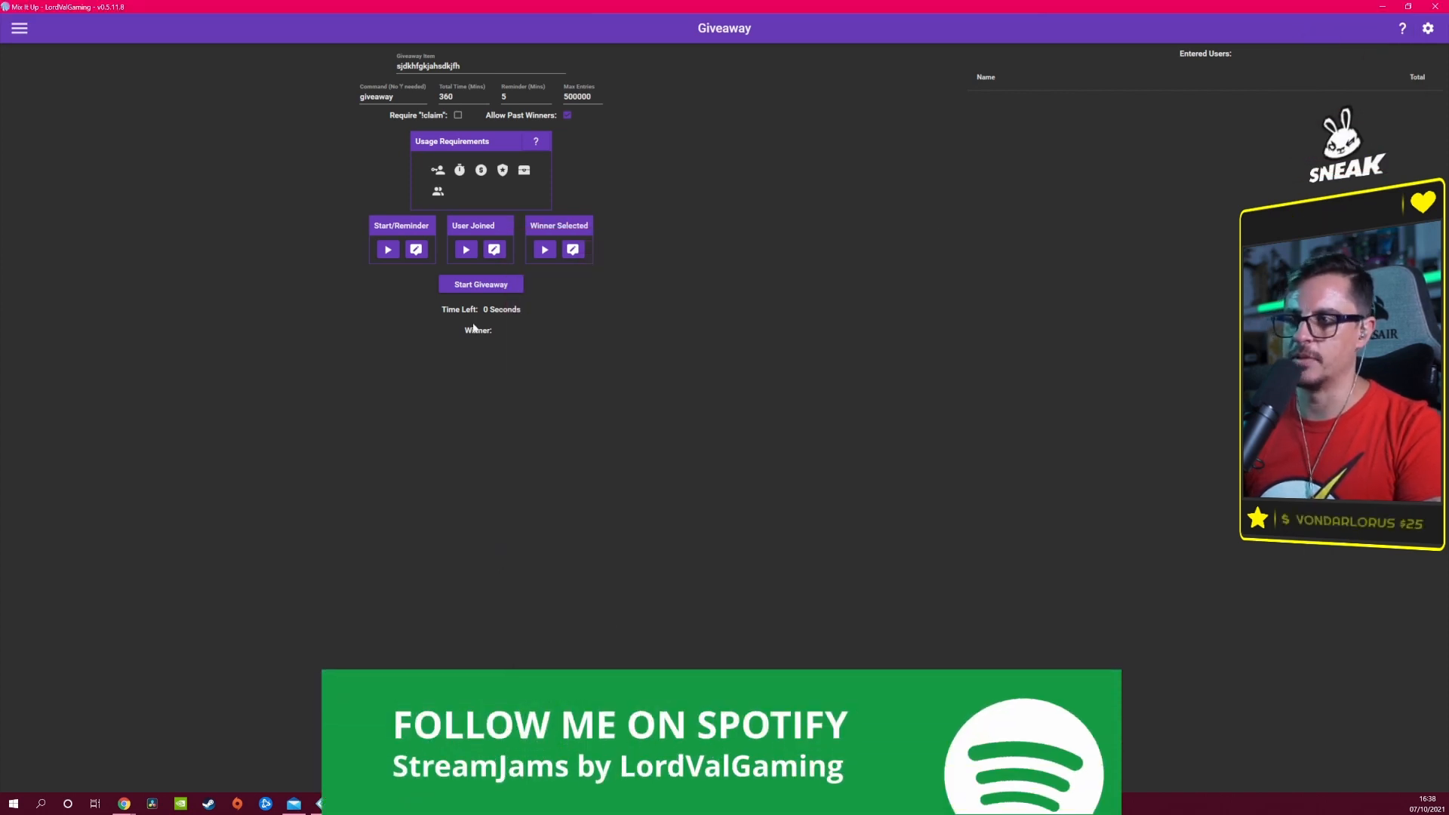
Step: Inspect the chat message action in the giveaway's User Joined command and close its editor
left_click(494, 250)
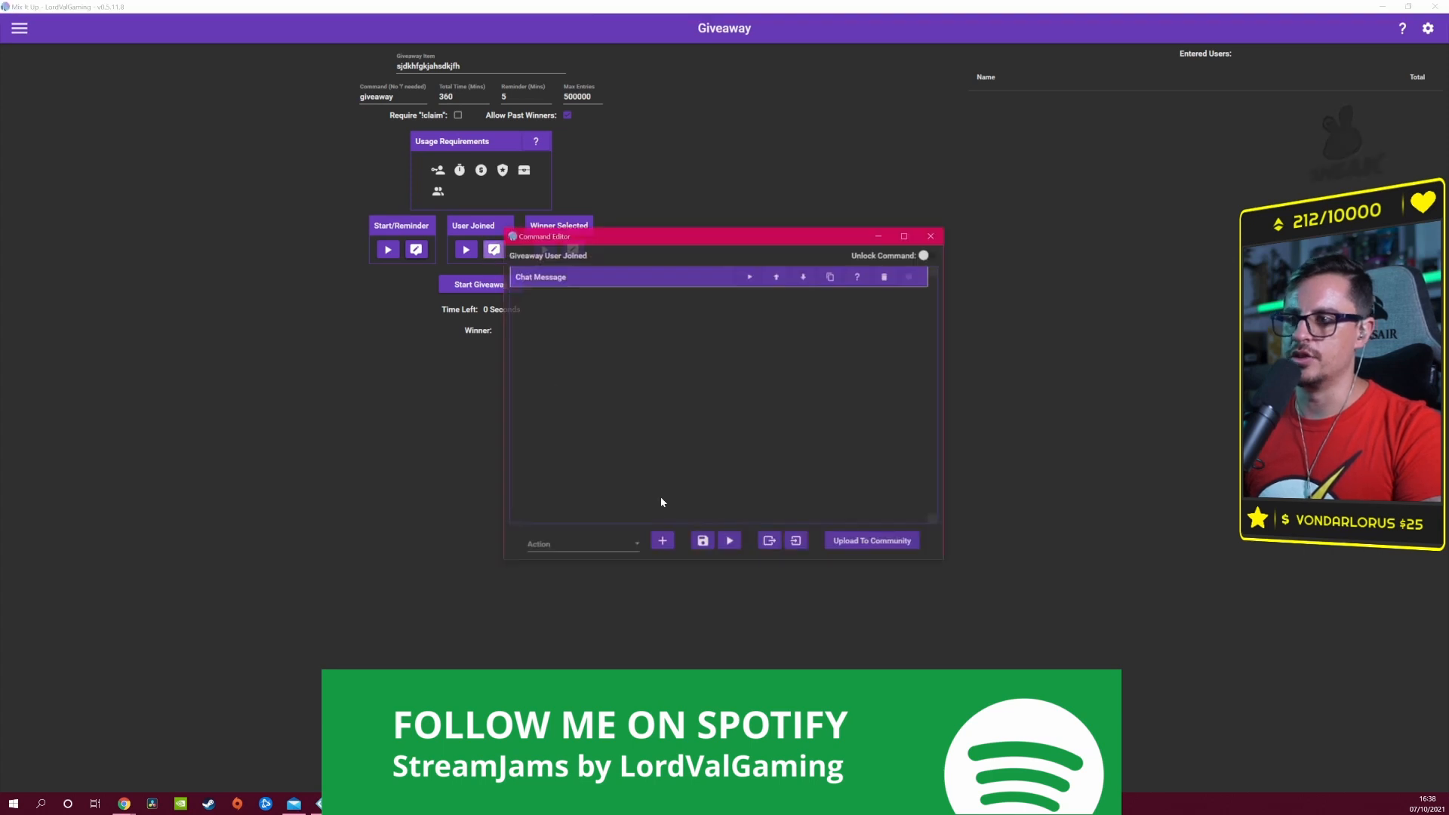
left_click(664, 278)
left_click(686, 276)
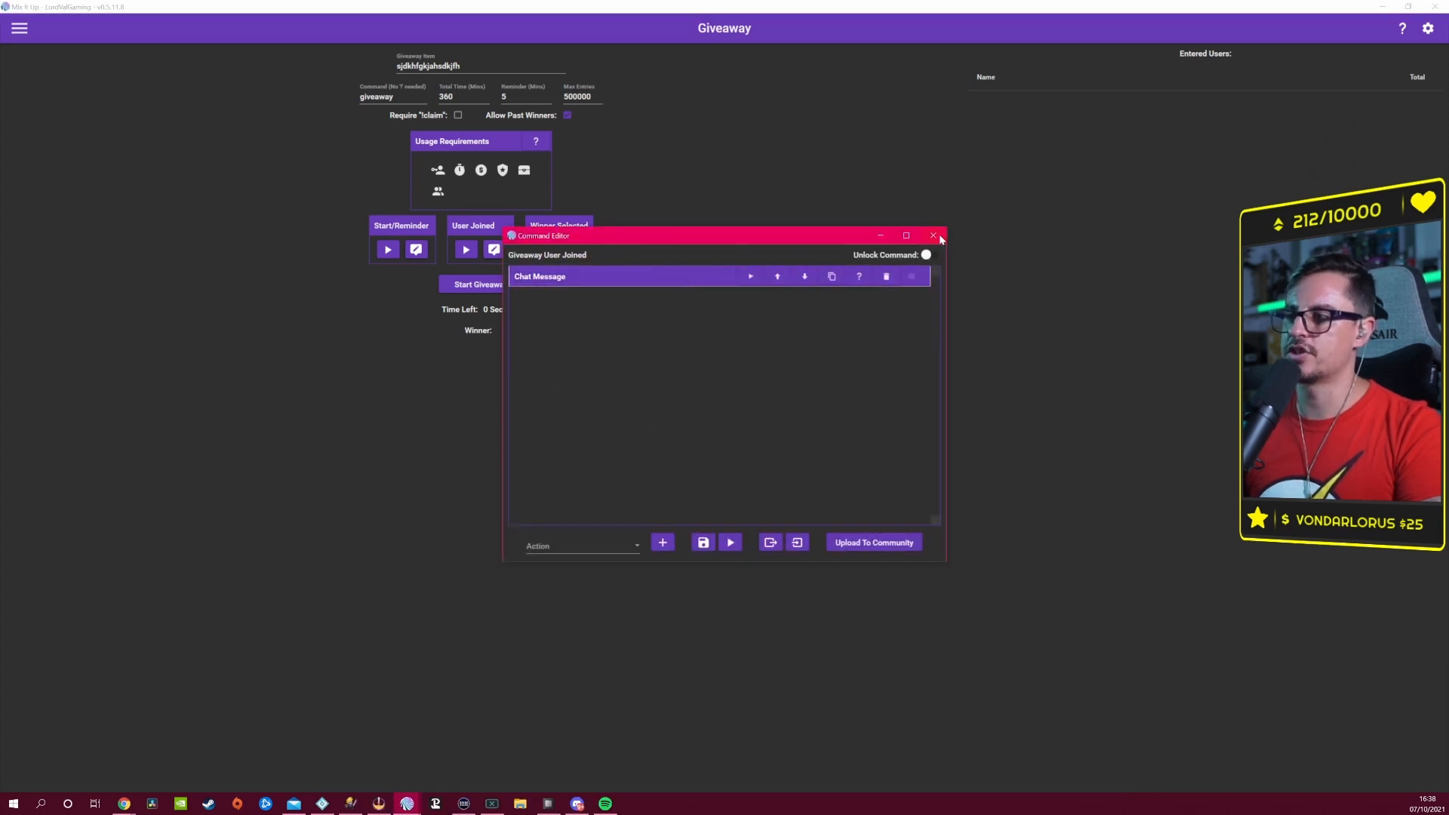
left_click(940, 238)
Step: Inspect the chat message action in the giveaway's Winner Selected command and close its editor
left_click(570, 250)
left_click(695, 279)
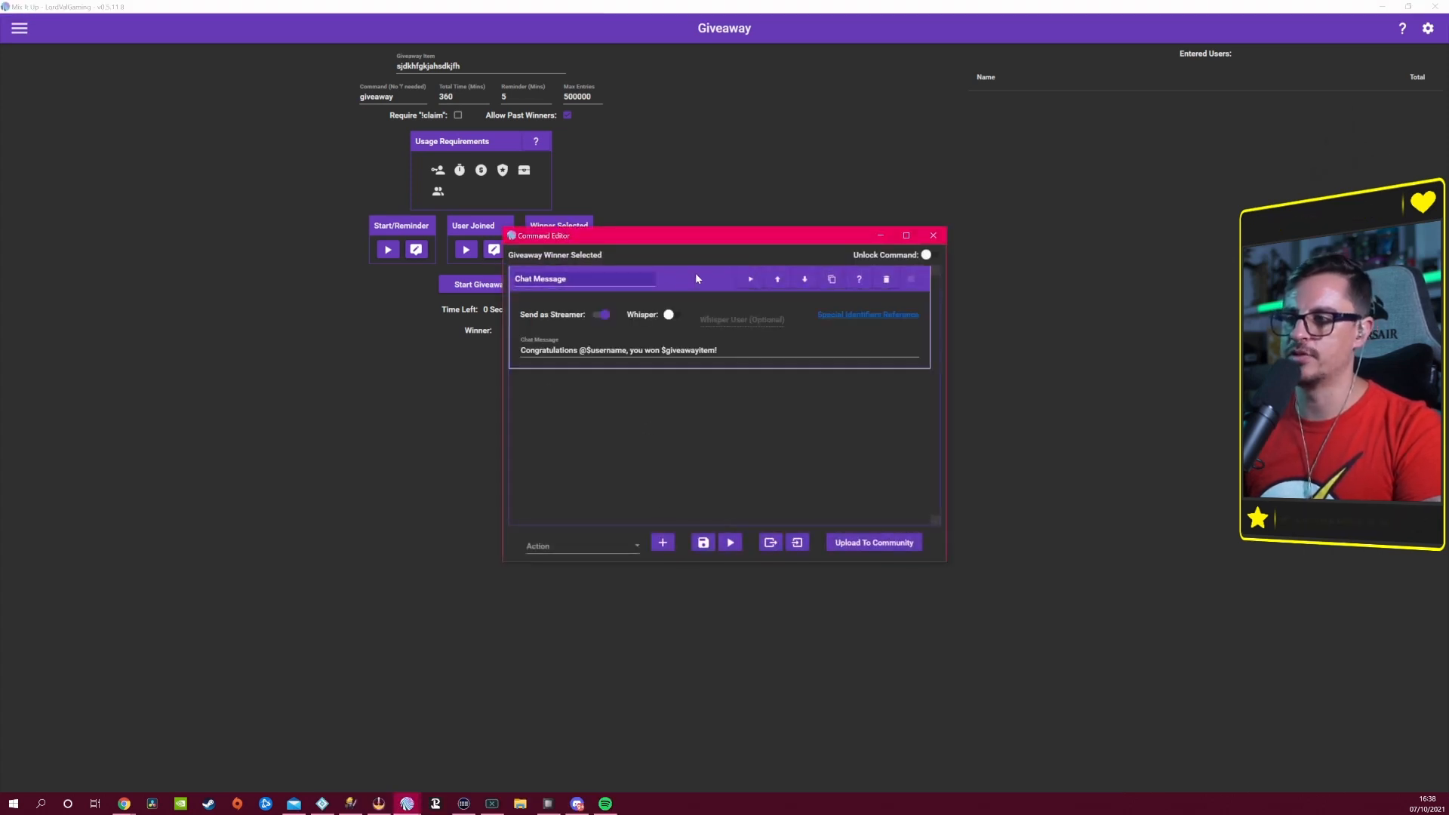
left_click(709, 281)
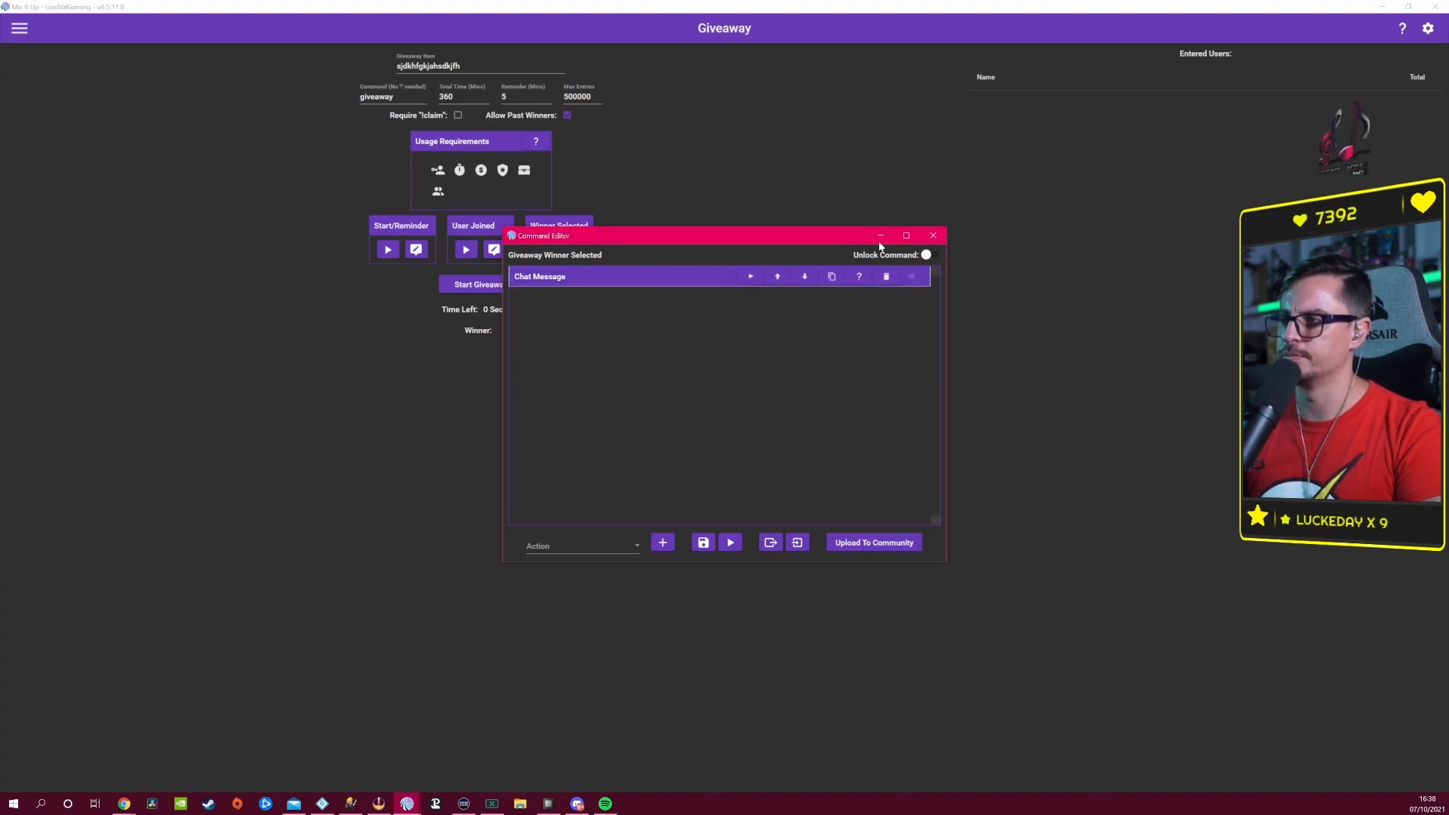
left_click(936, 235)
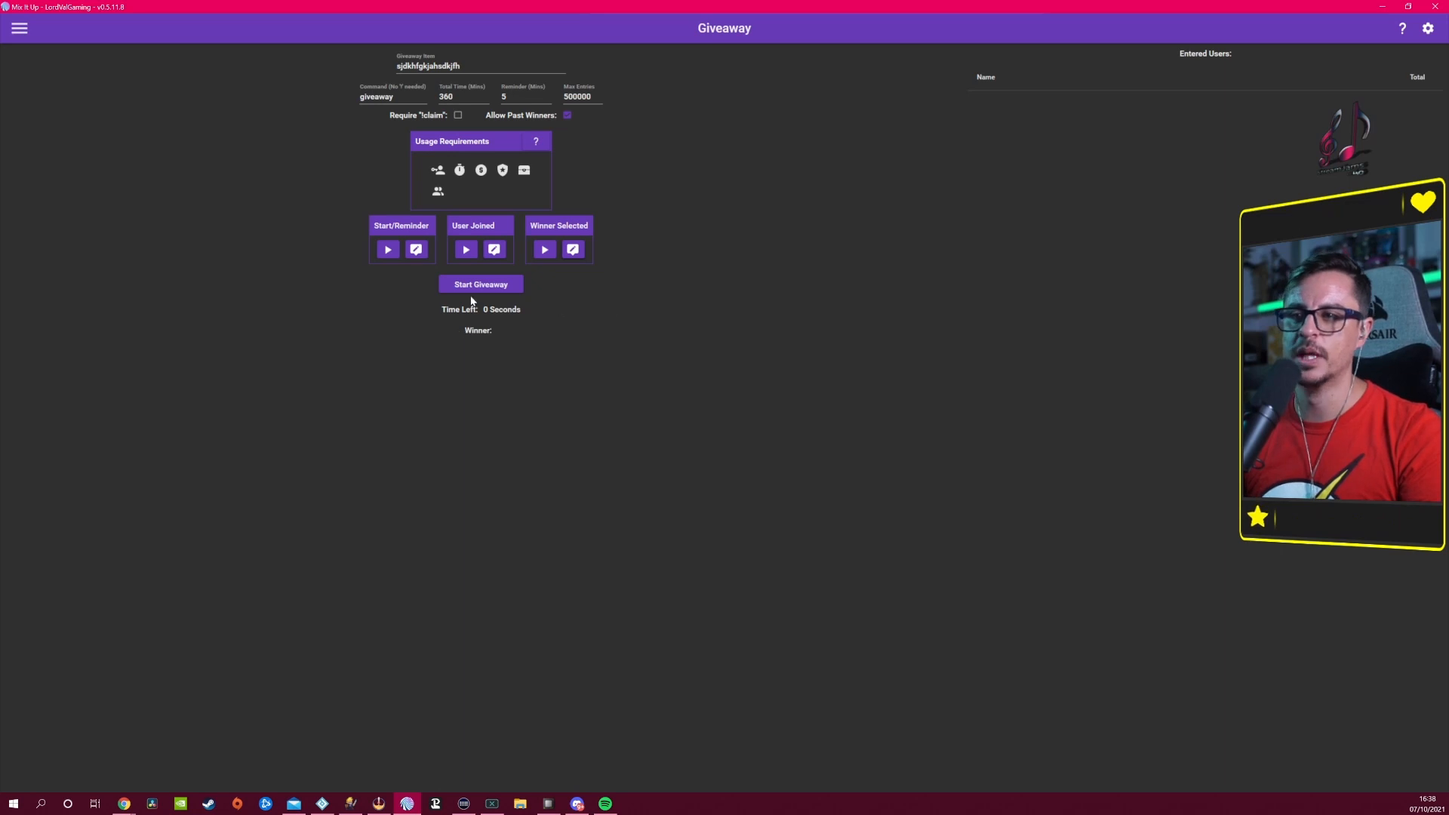
Step: Open the Game Queue page and switch Sub Priority on and back off
left_click(20, 30)
left_click(51, 373)
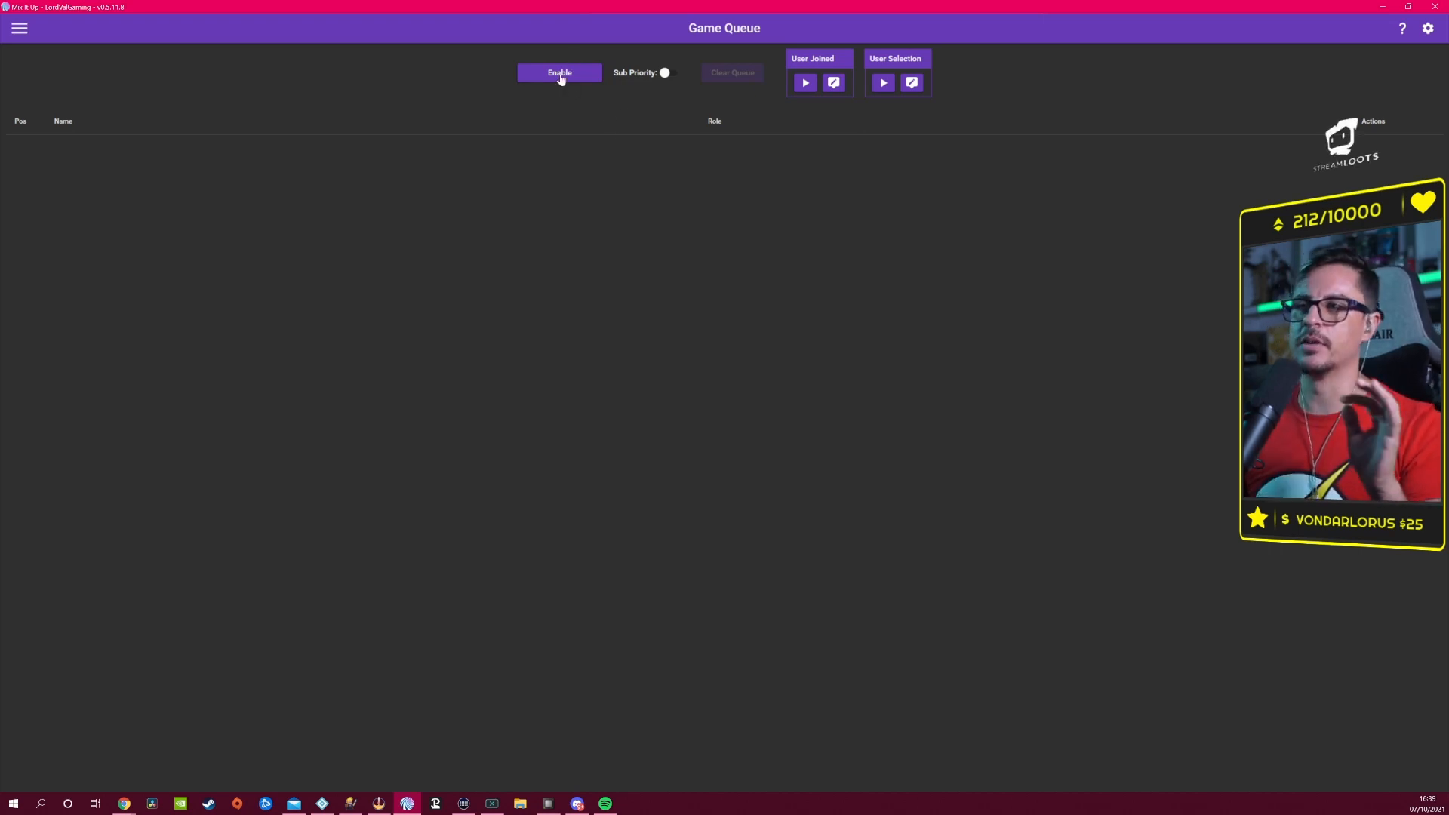
left_click(670, 73)
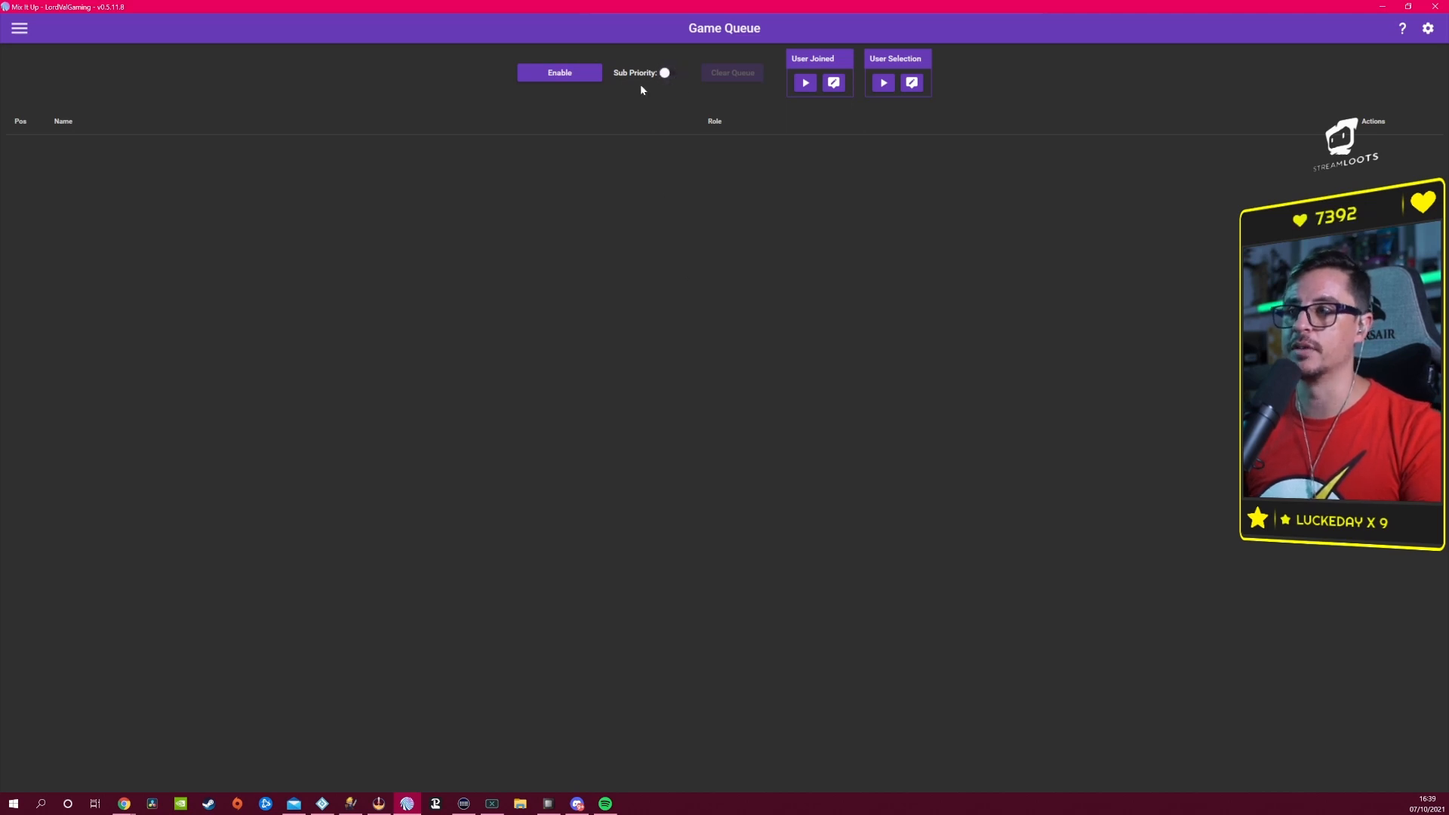
left_click(668, 74)
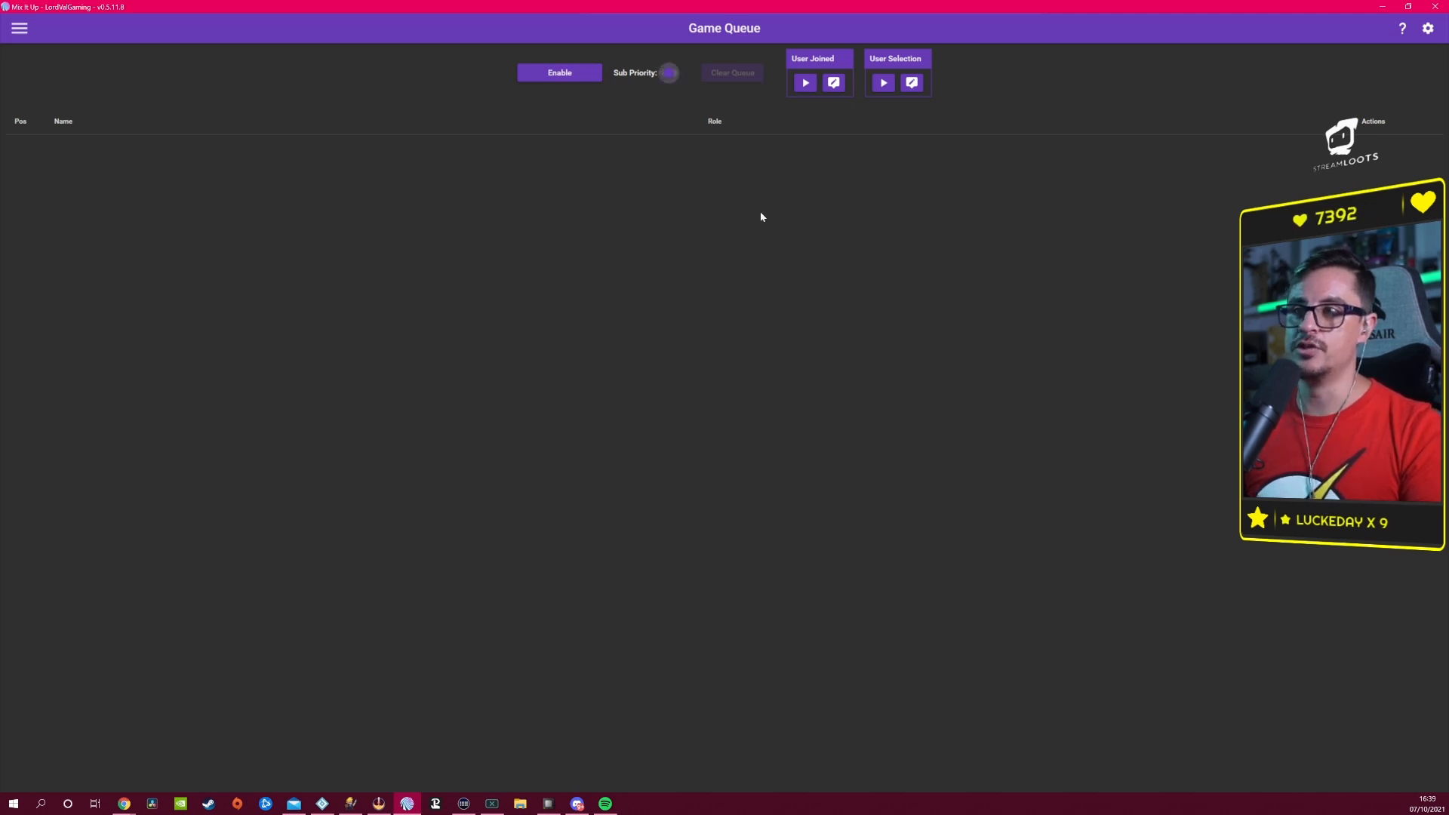
left_click(672, 74)
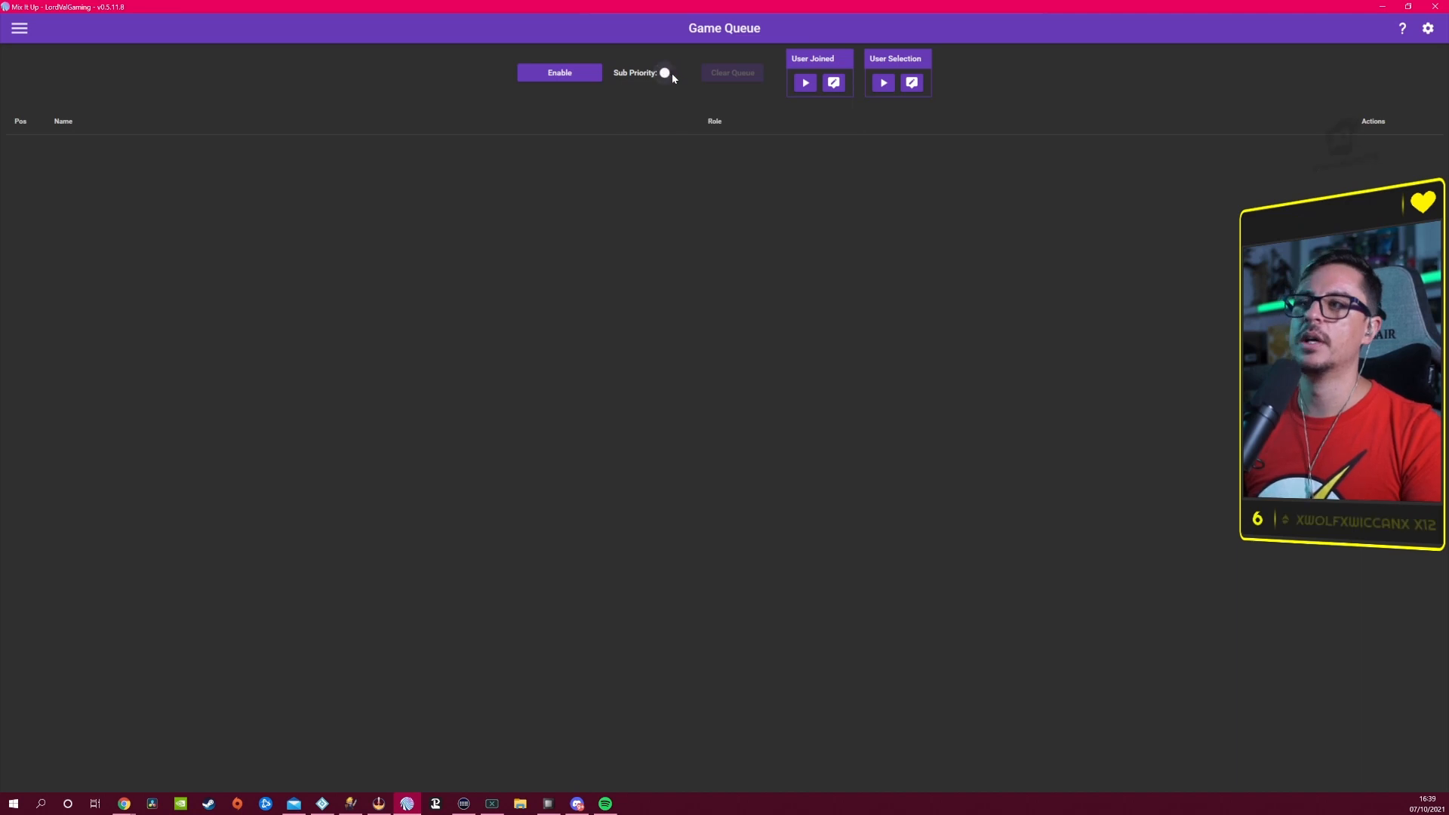
Step: Enable the game queue and test its User Joined command with a queue position of 1
left_click(561, 74)
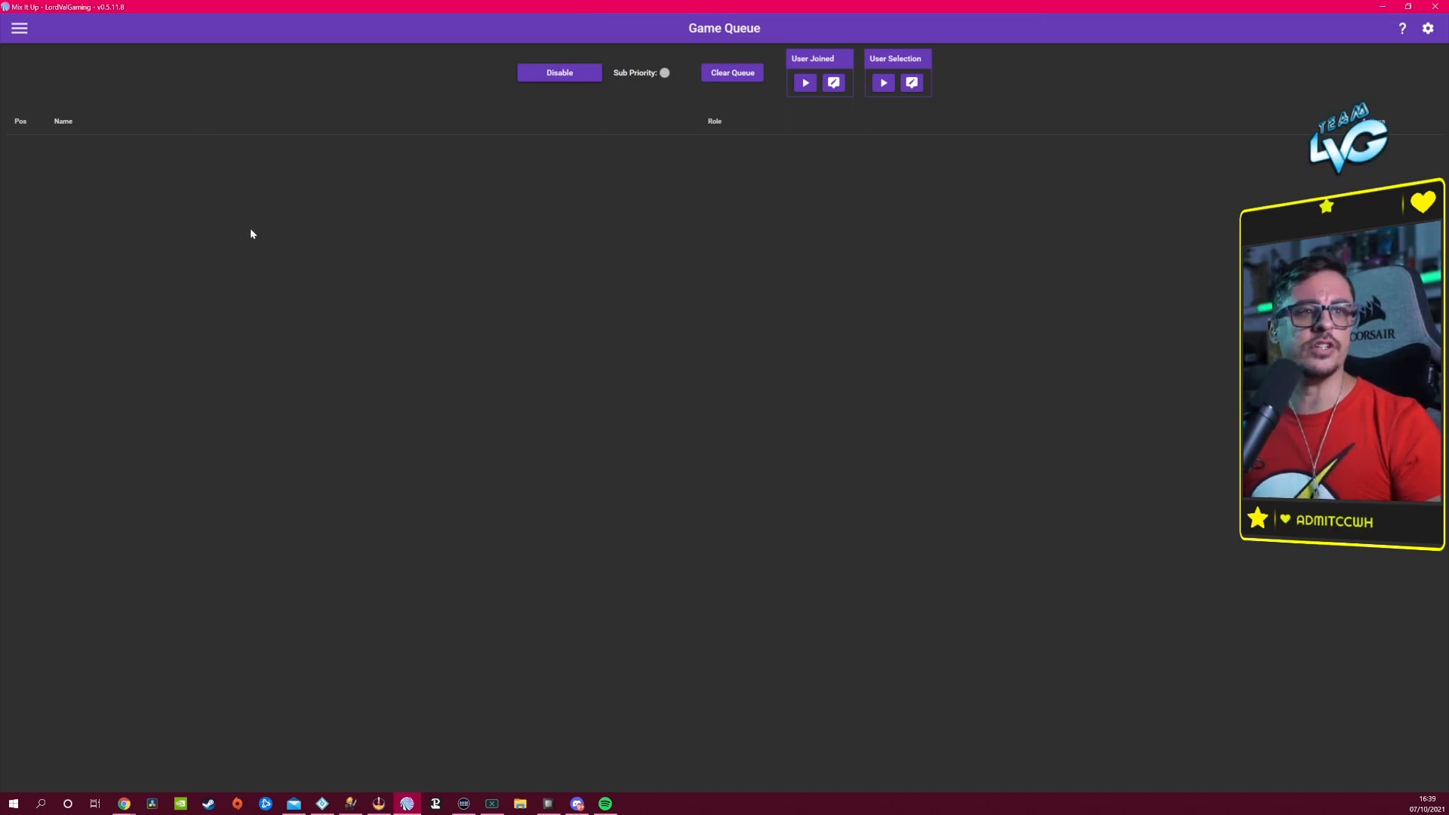
left_click(816, 89)
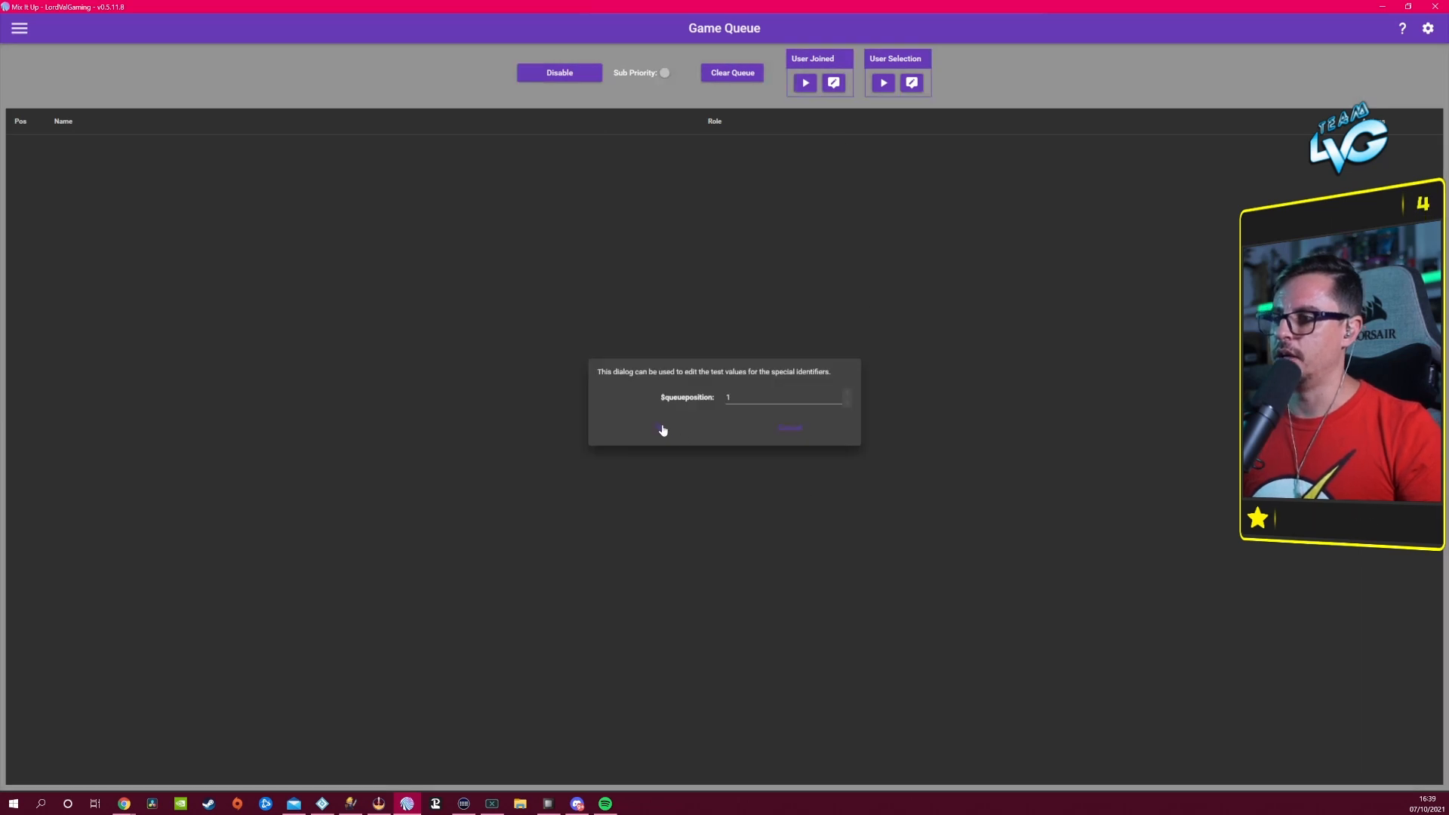
left_click(663, 430)
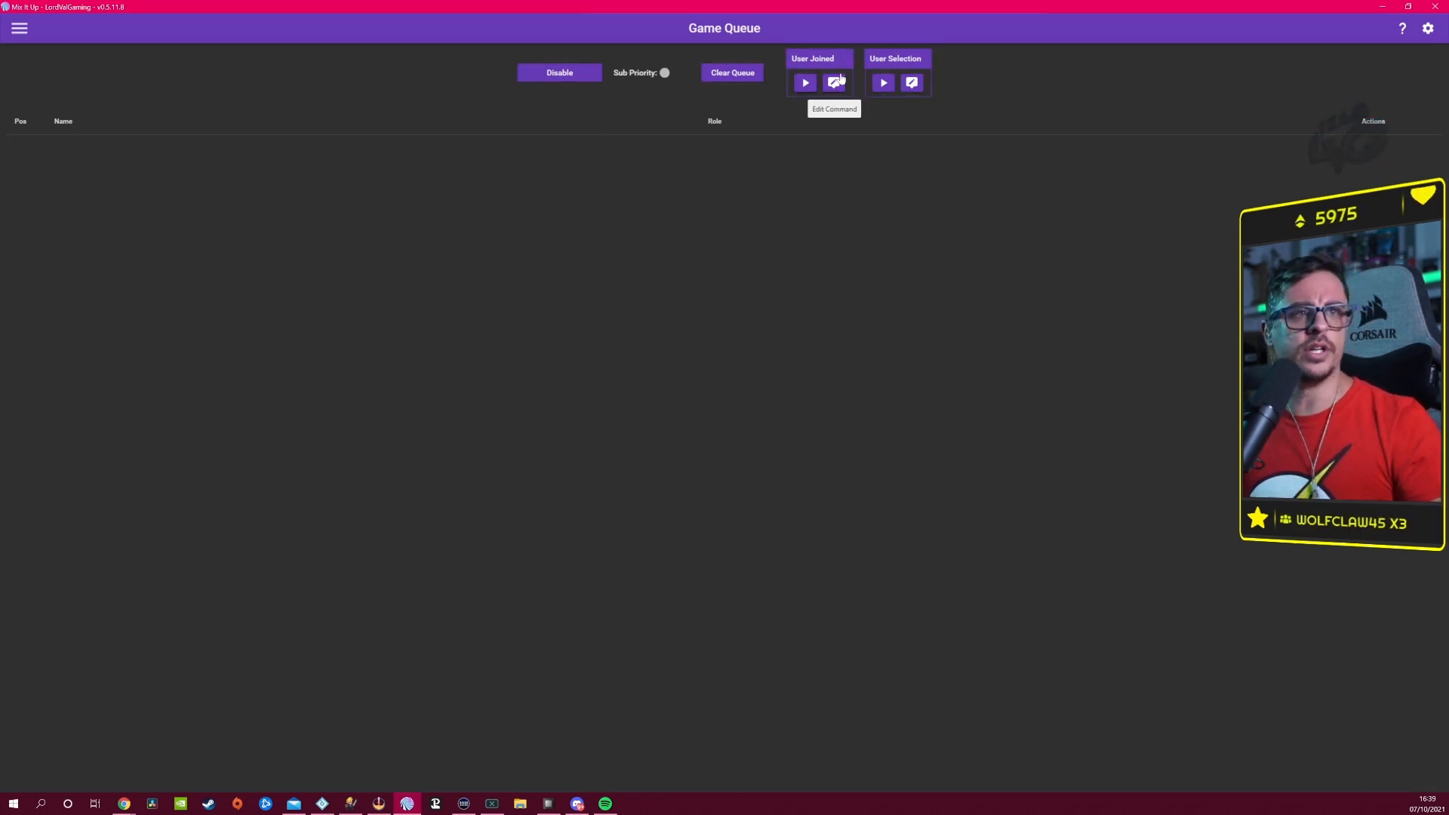
Step: Review the chat message in the game queue's User Joined command and close its editor
left_click(837, 85)
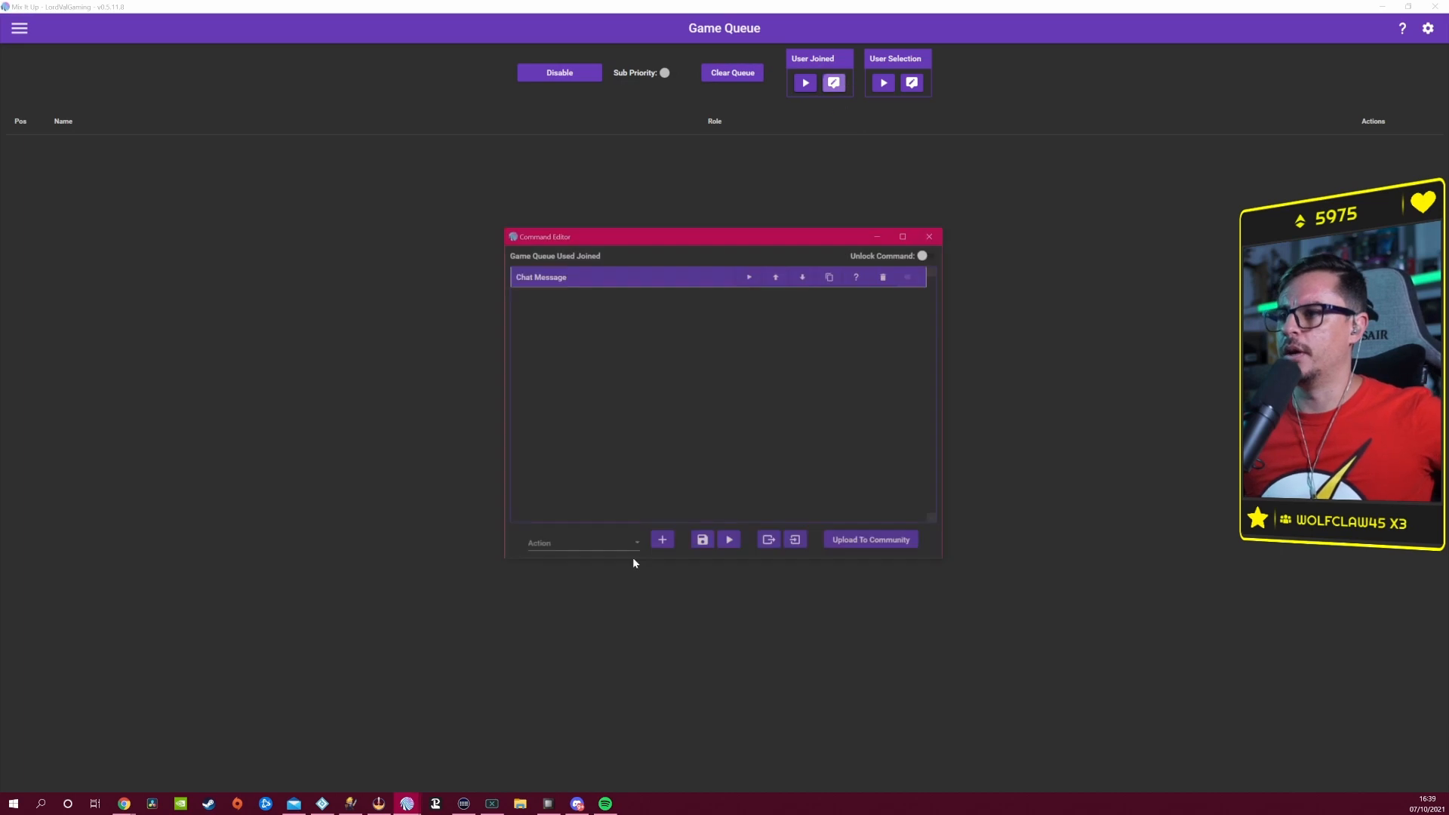
left_click(693, 276)
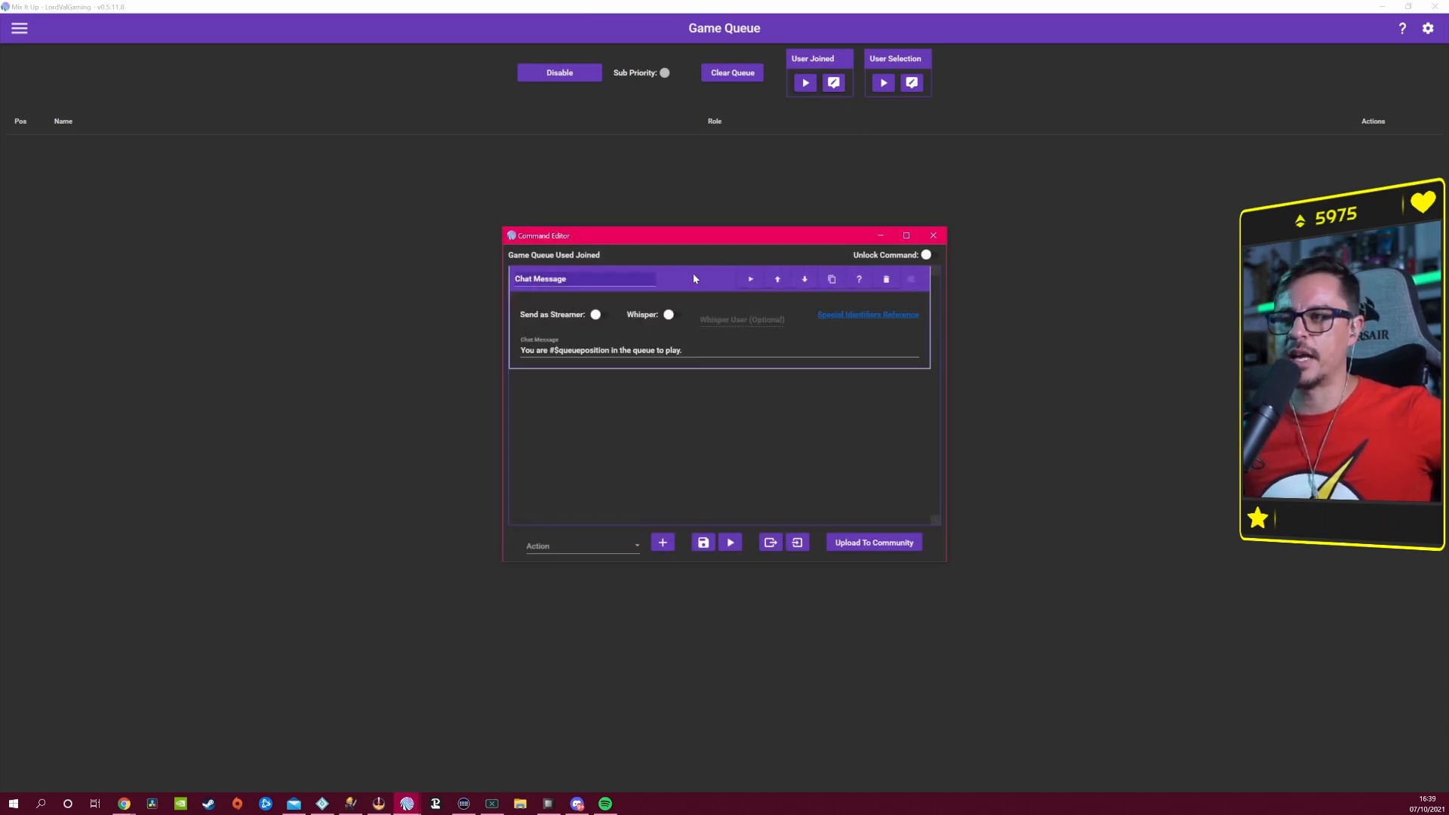
left_click(699, 280)
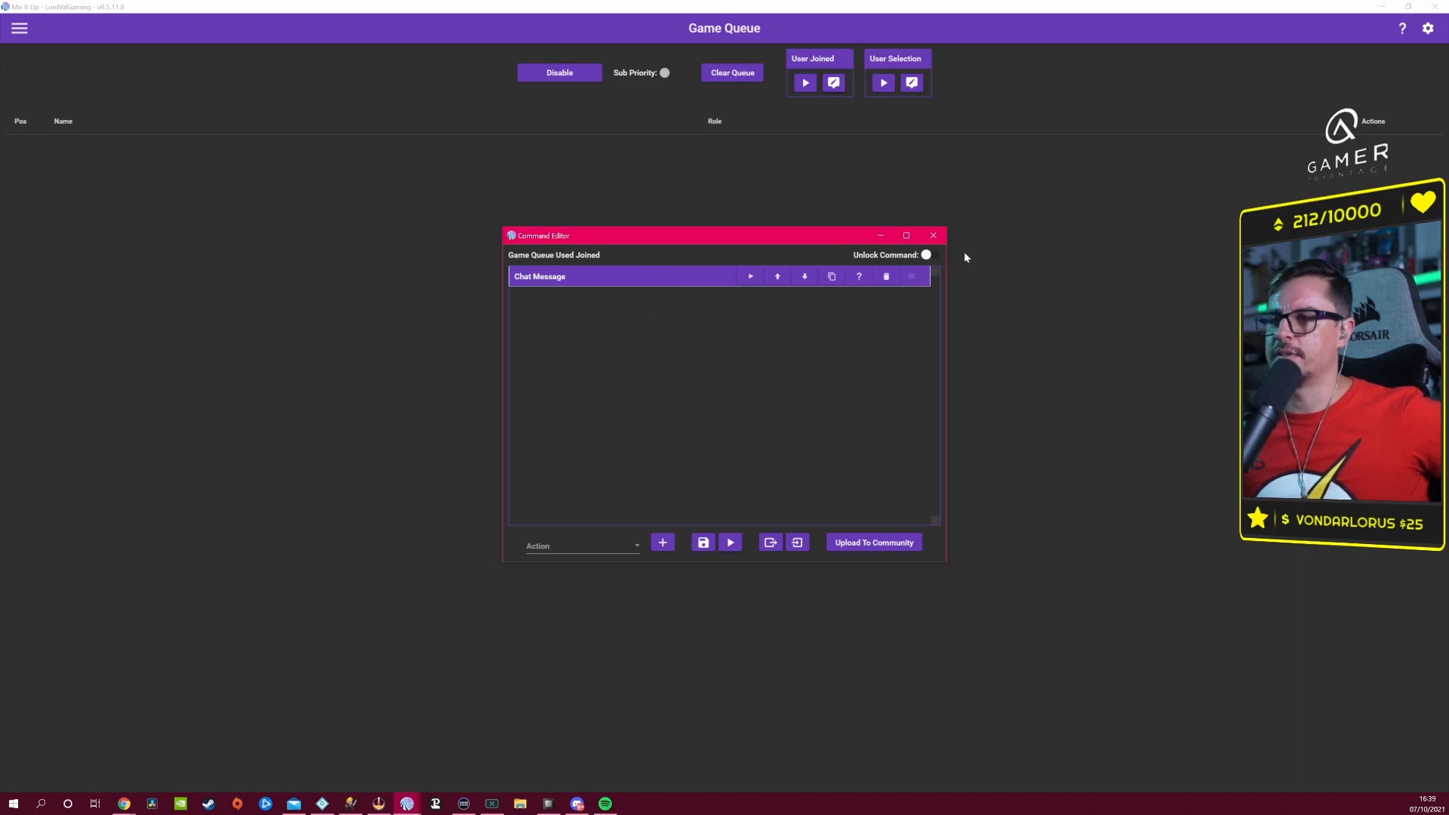
left_click(934, 236)
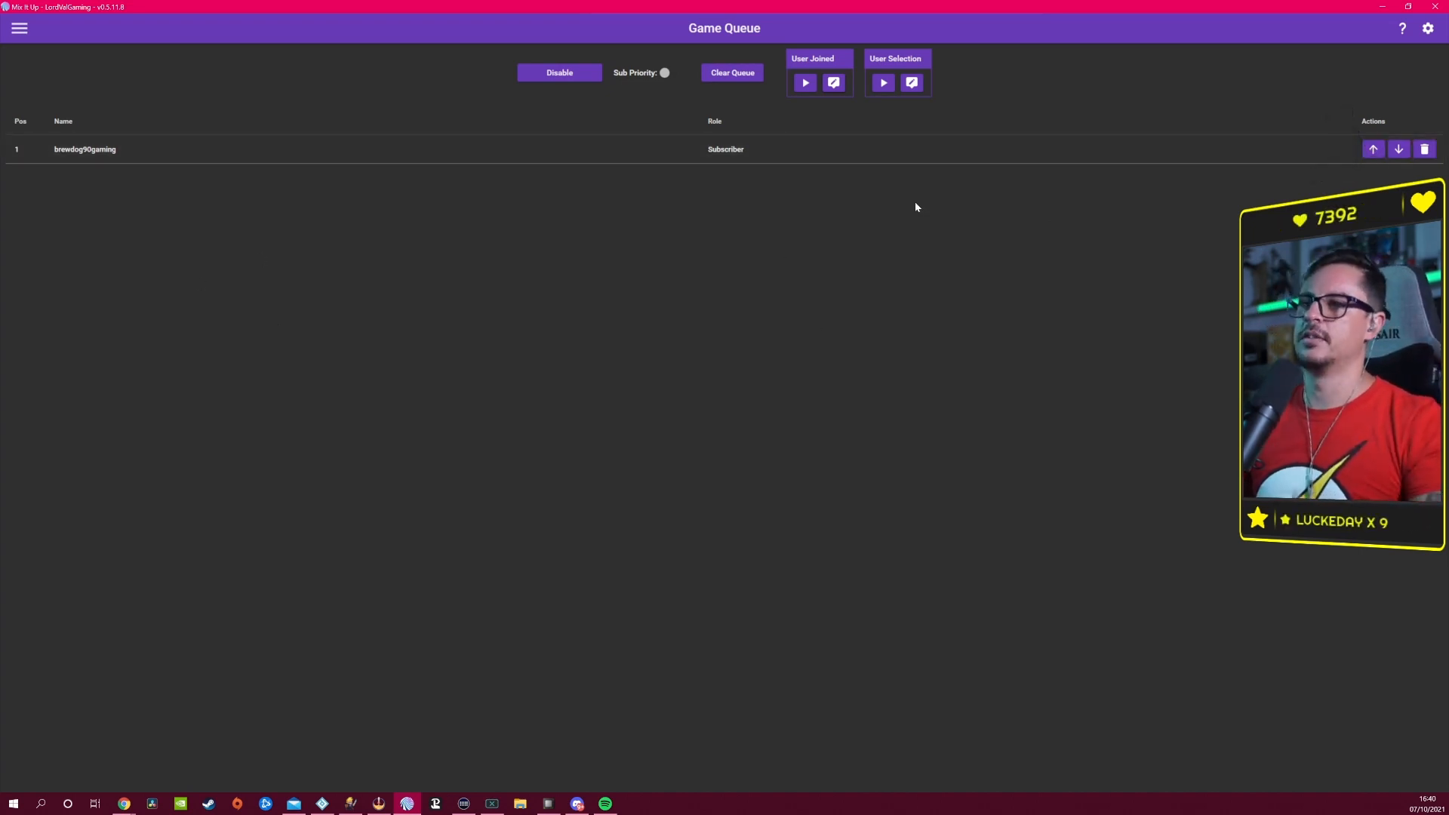
Step: Remove the viewer from the game queue and open the User Selection command's chat message
left_click(1424, 150)
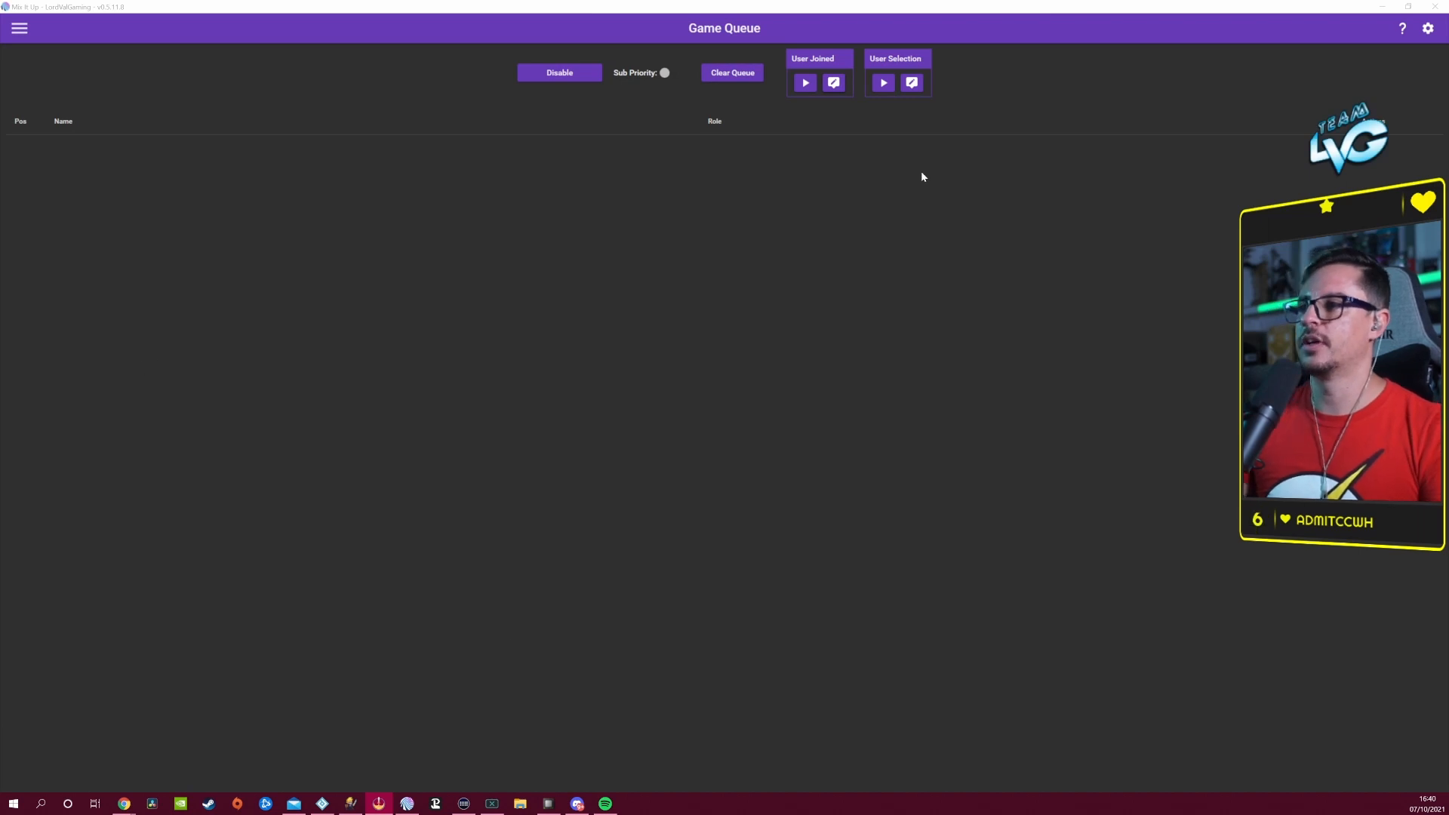
left_click(912, 83)
left_click(692, 288)
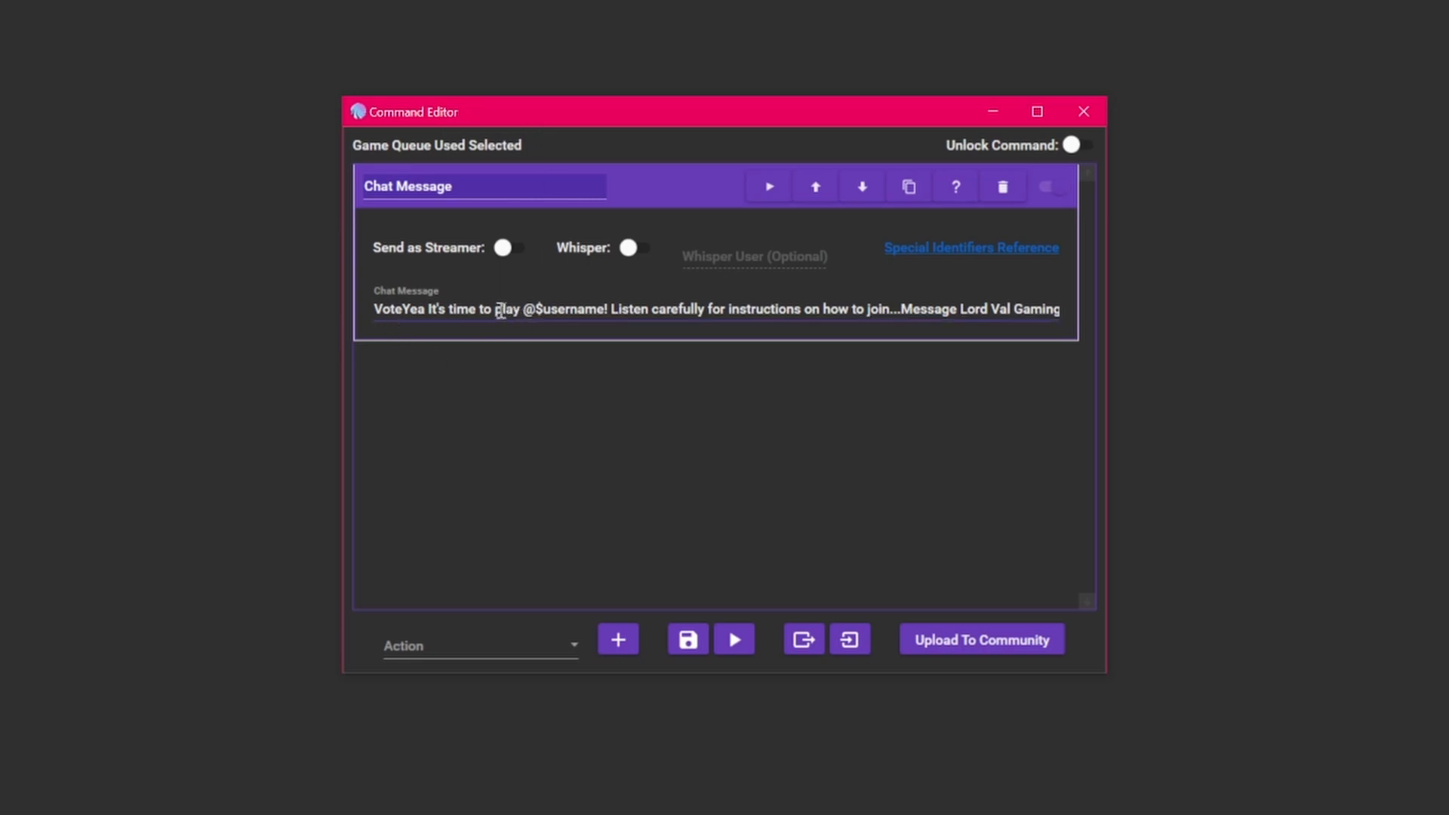
Step: Read the rest of the User Selection command's chat message, recheck the User Joined command's message and close the command editors
left_click_drag(503, 309, 1065, 313)
left_click(843, 308)
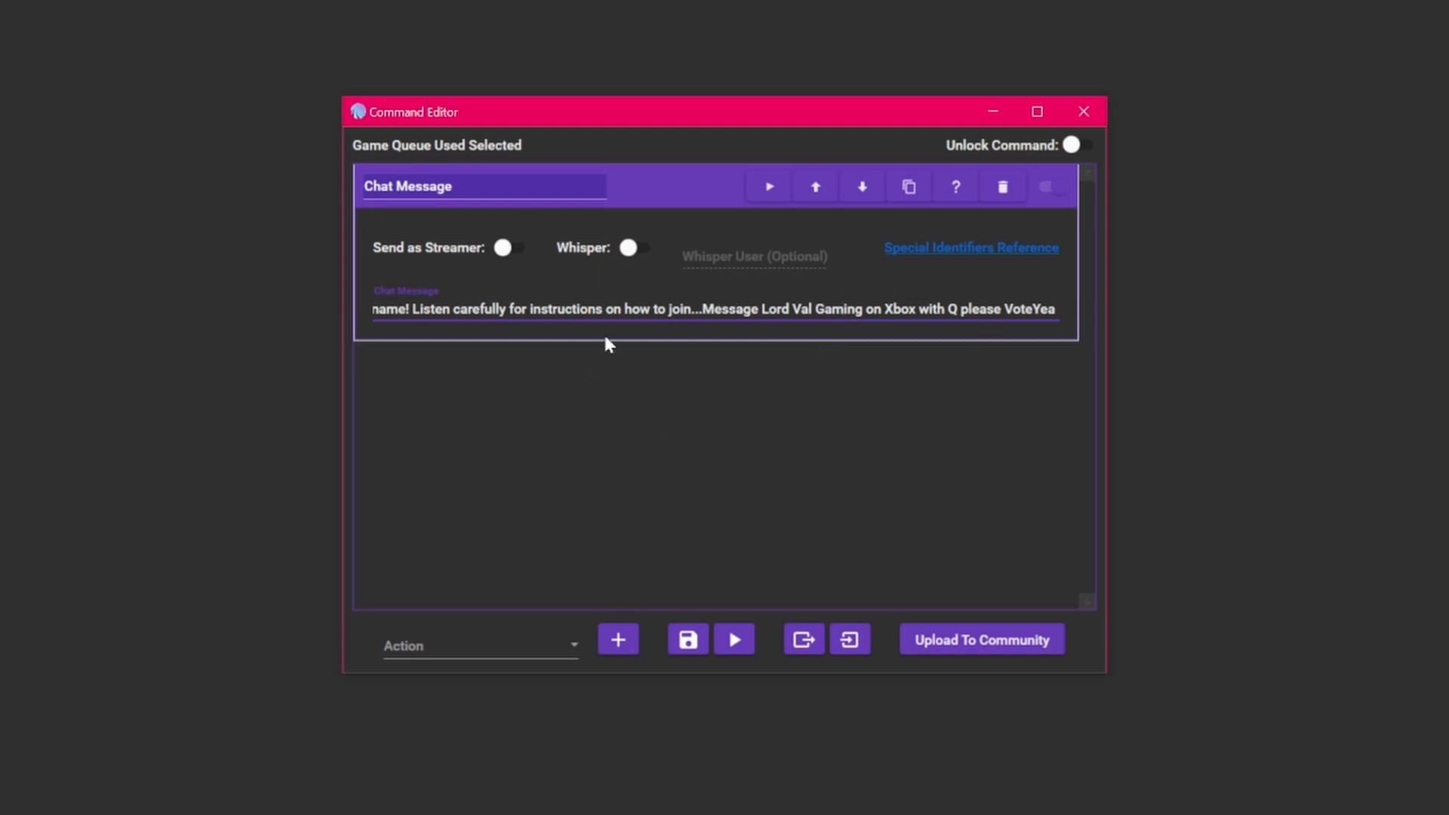
left_click(1085, 112)
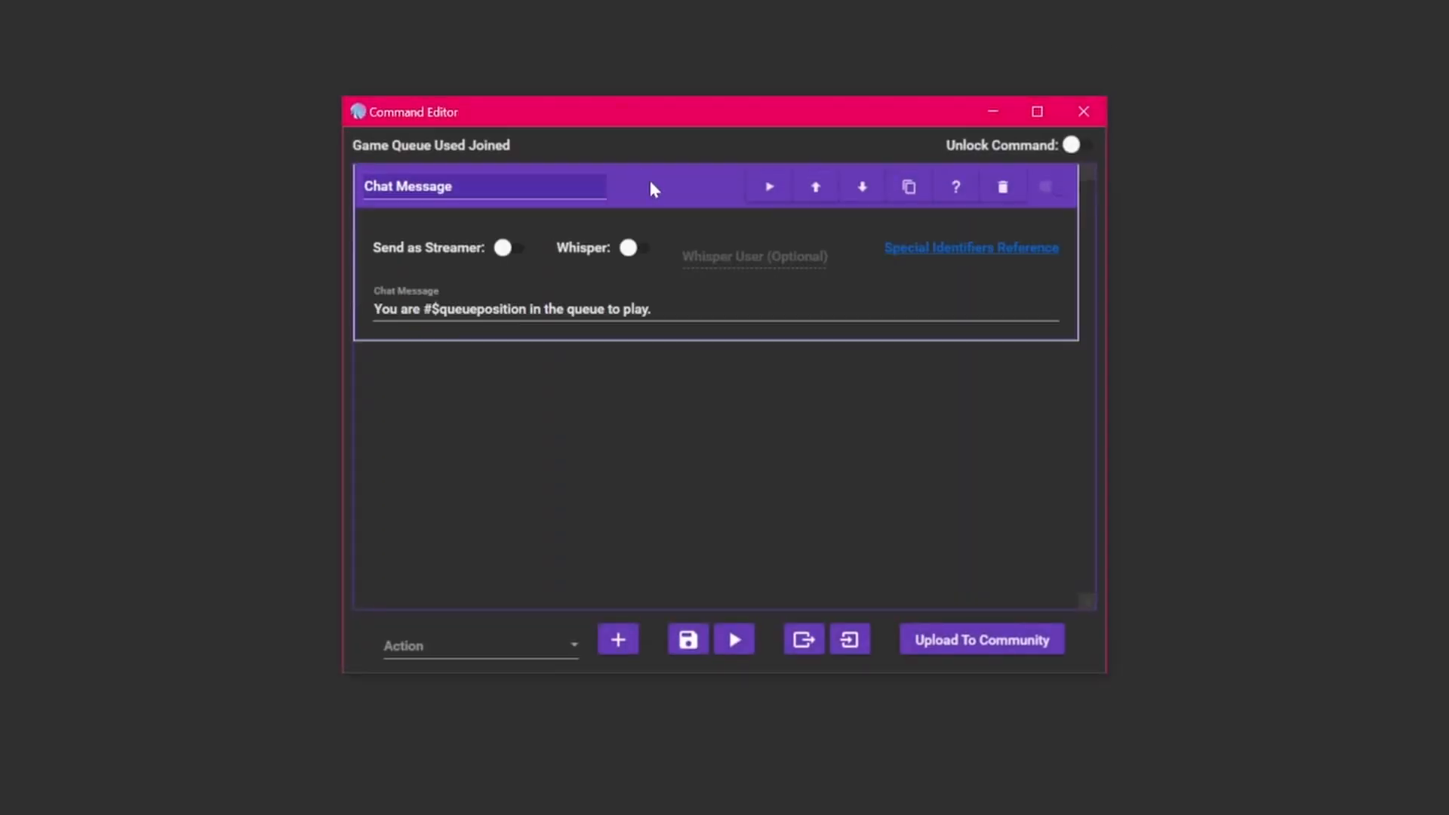
left_click(654, 190)
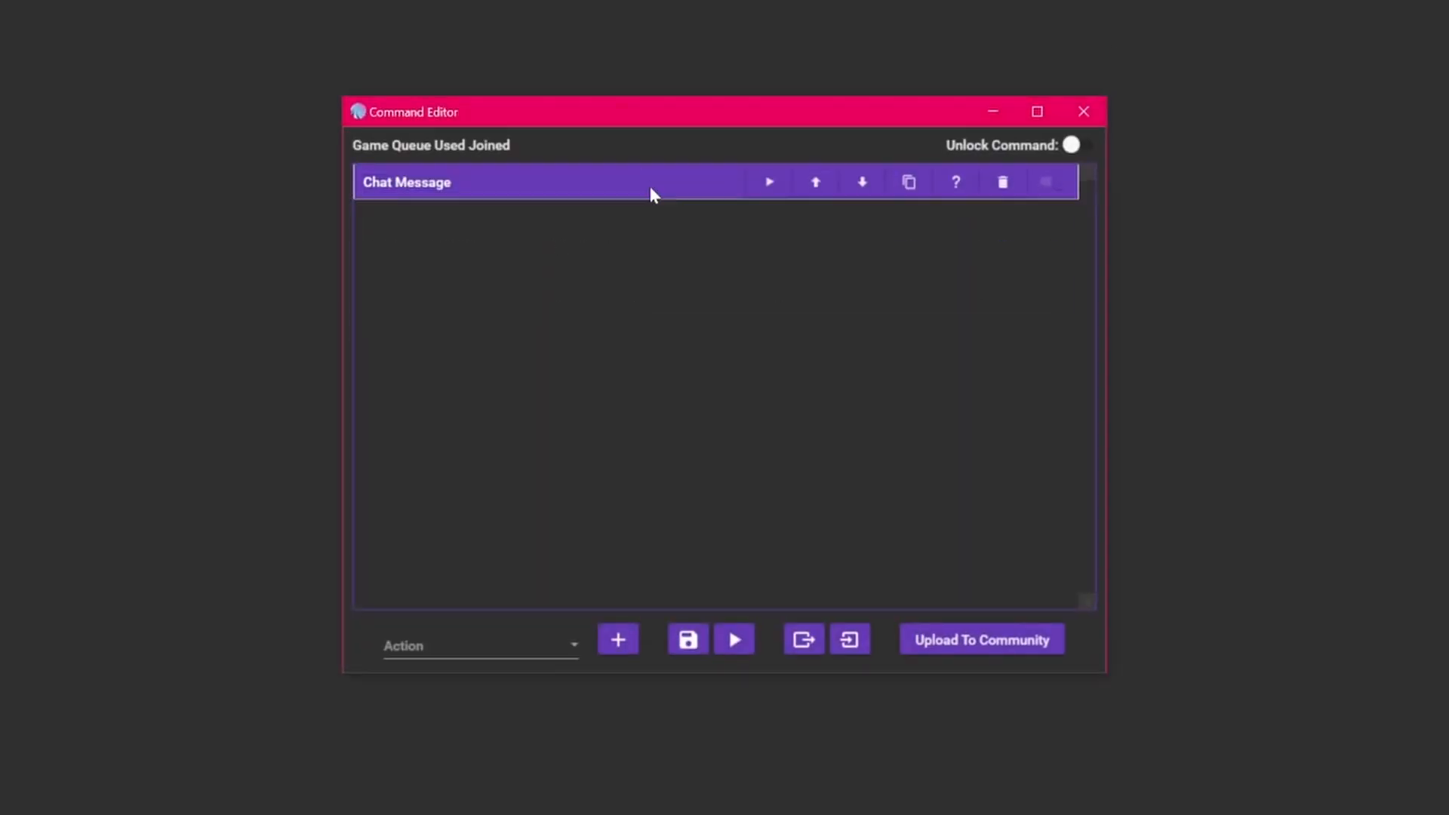
left_click(1084, 112)
left_click(912, 83)
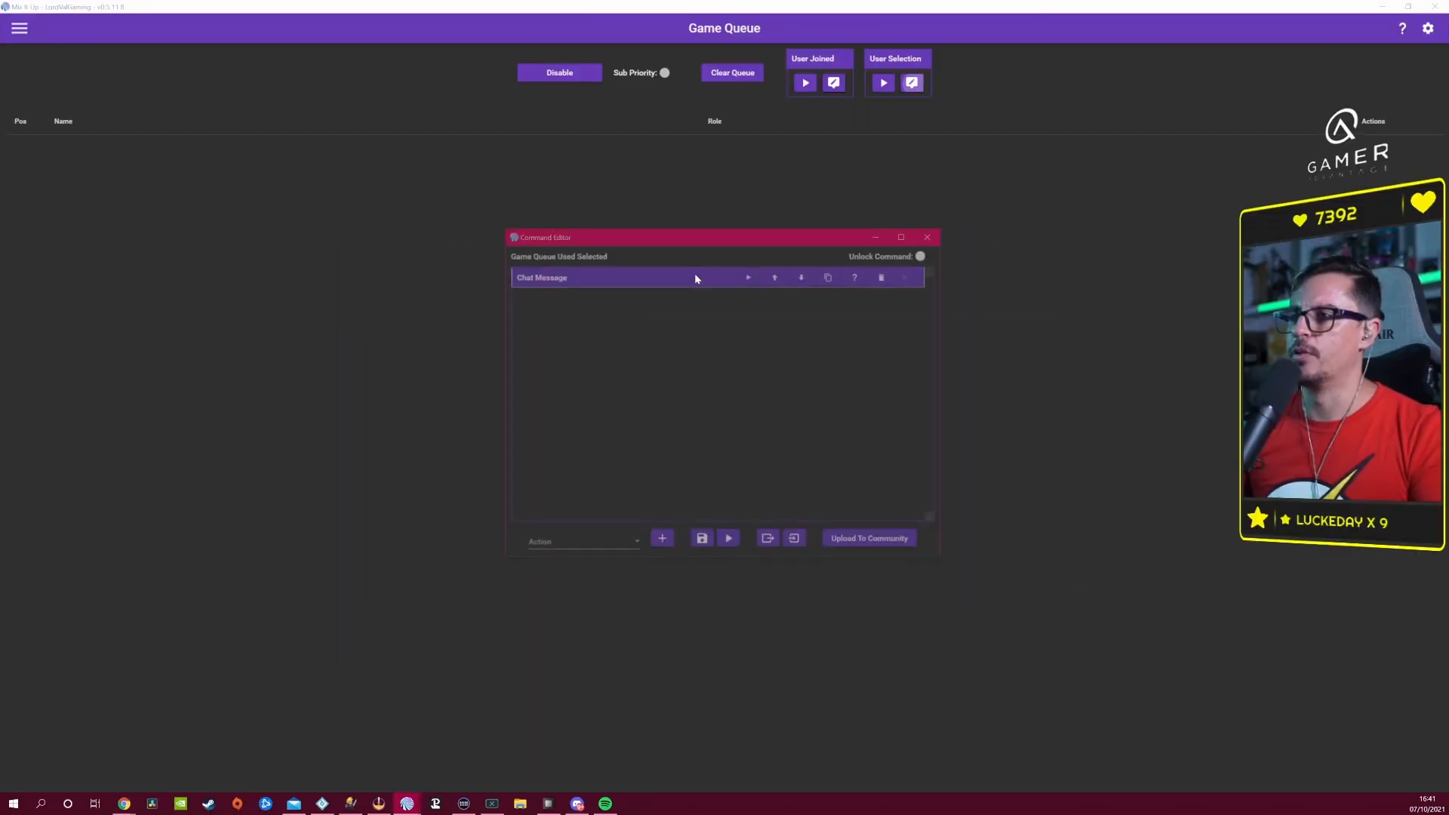
left_click(933, 235)
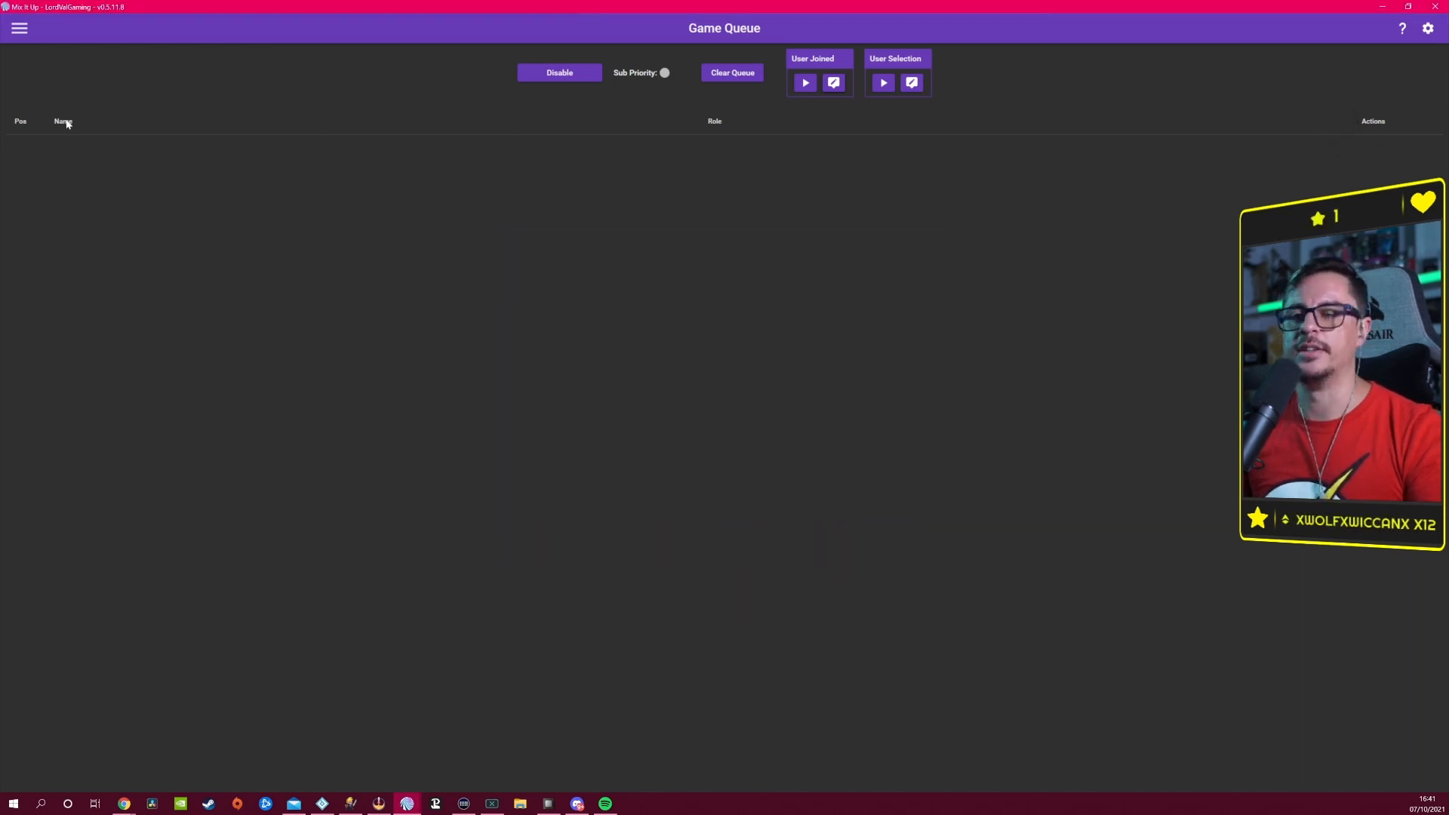
Step: Open the Quotes page, enable quotes and add the test quote "sdkjhghfjksahdghfijk"
left_click(20, 30)
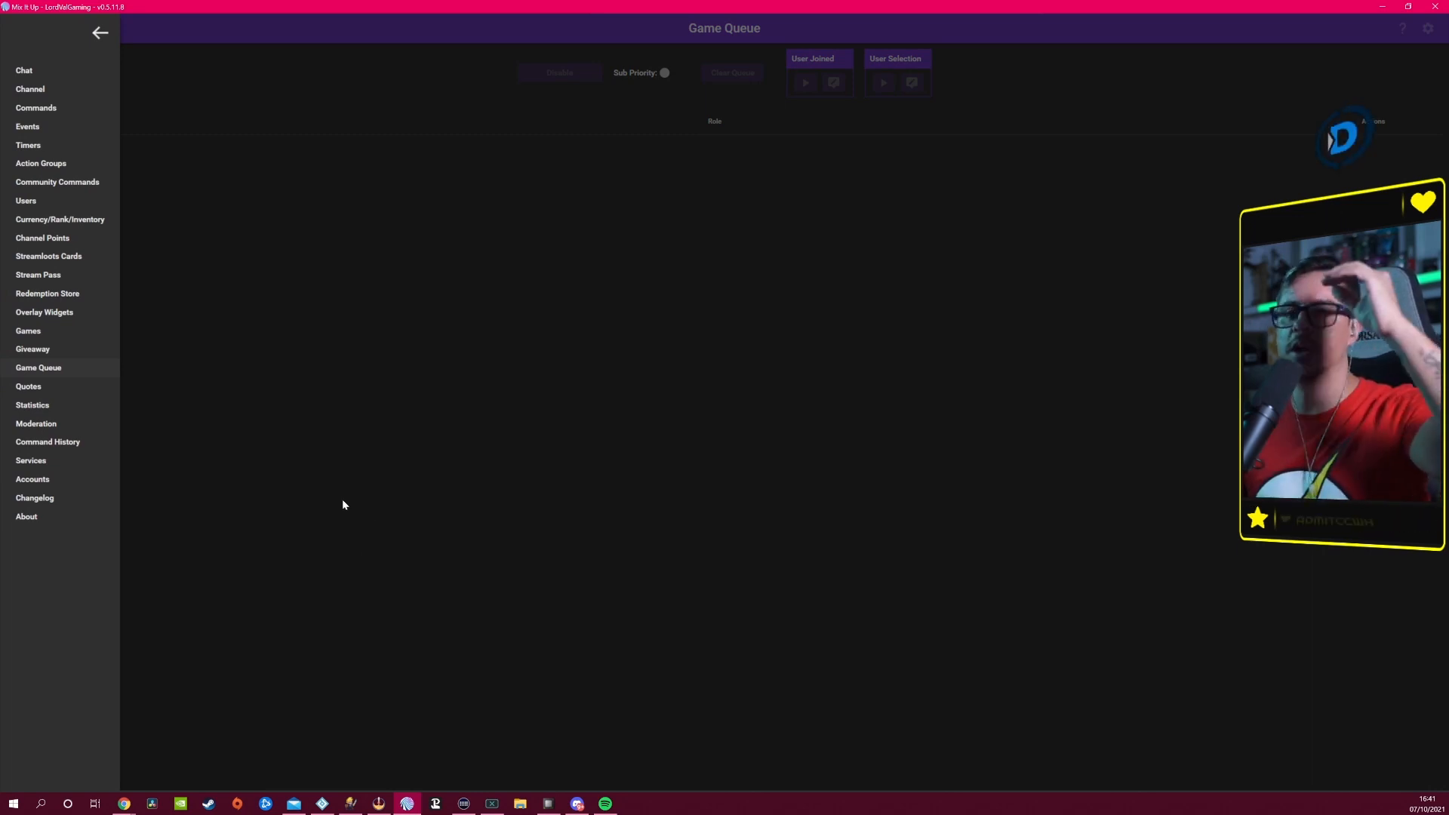
left_click(50, 386)
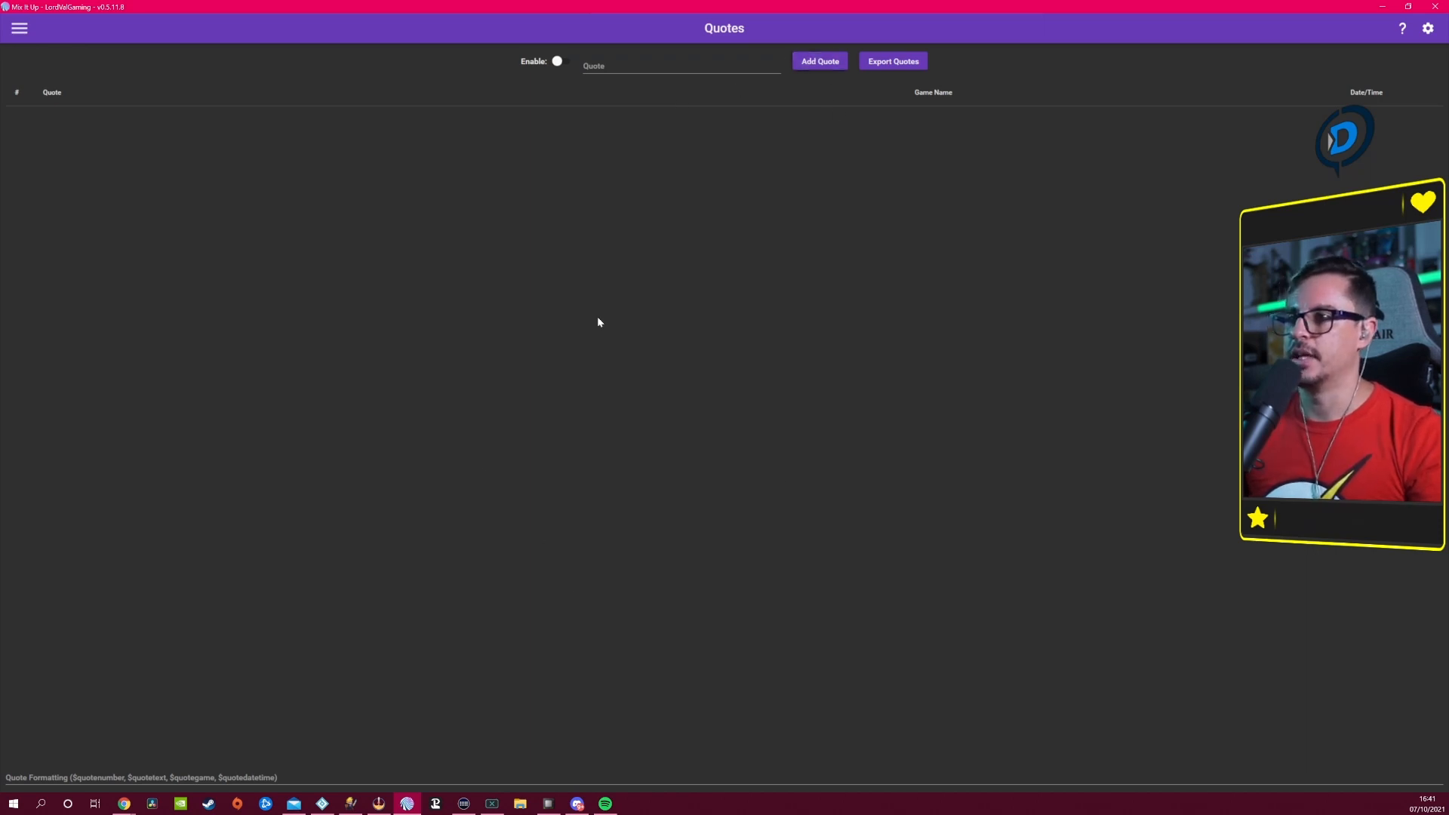
left_click(569, 62)
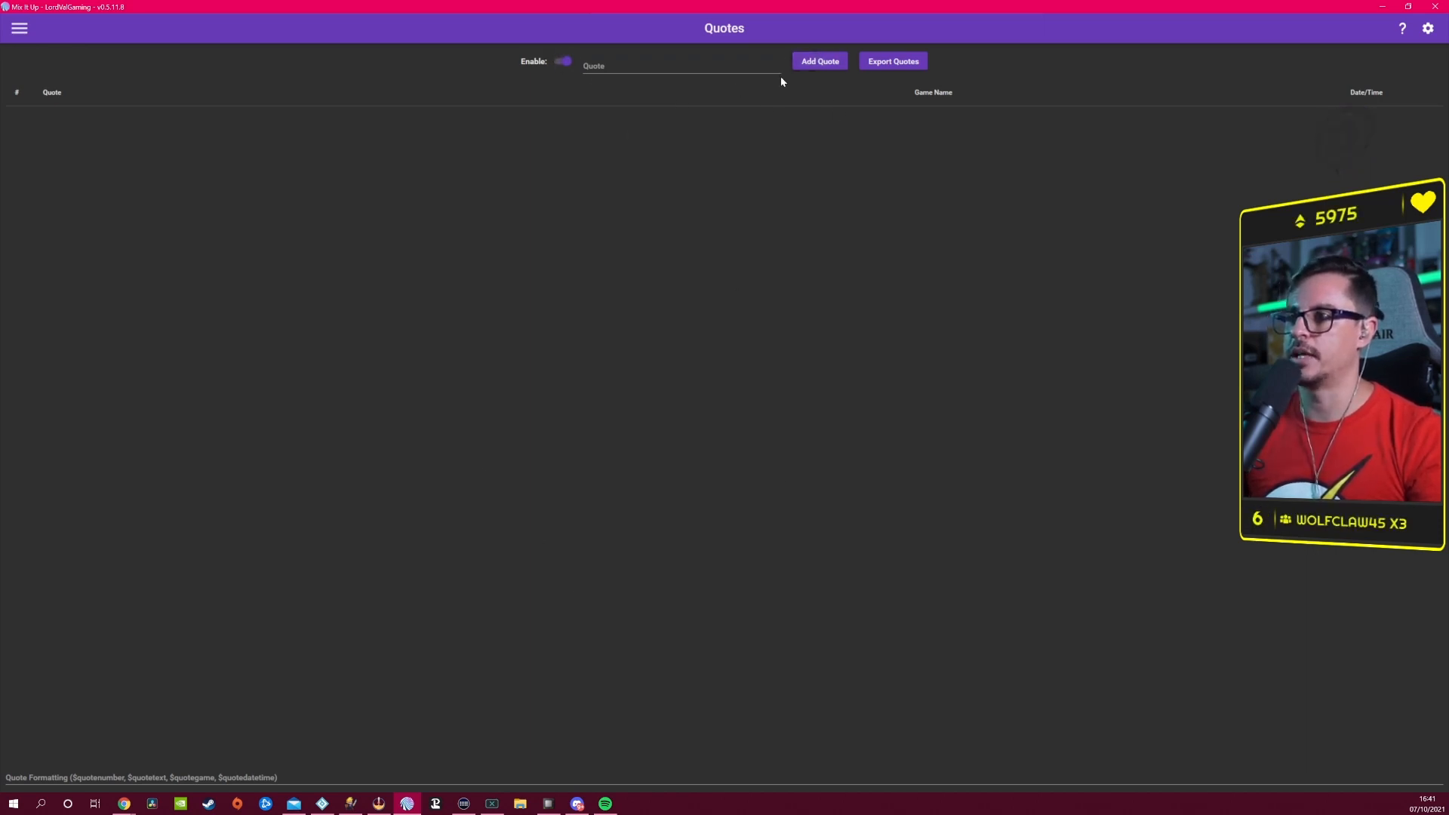
left_click(668, 74)
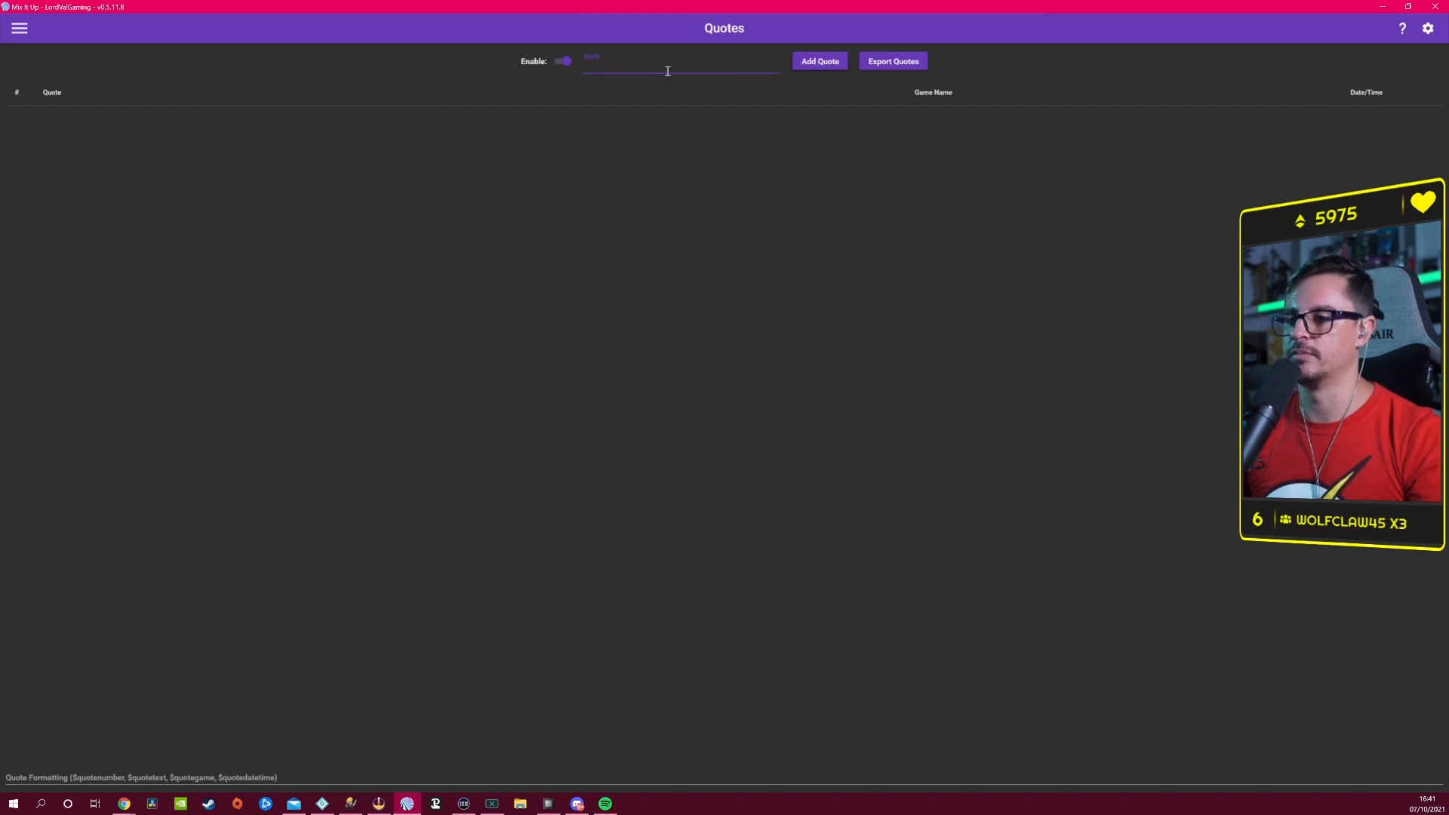
type("sdkjhghfjksahdghfijk")
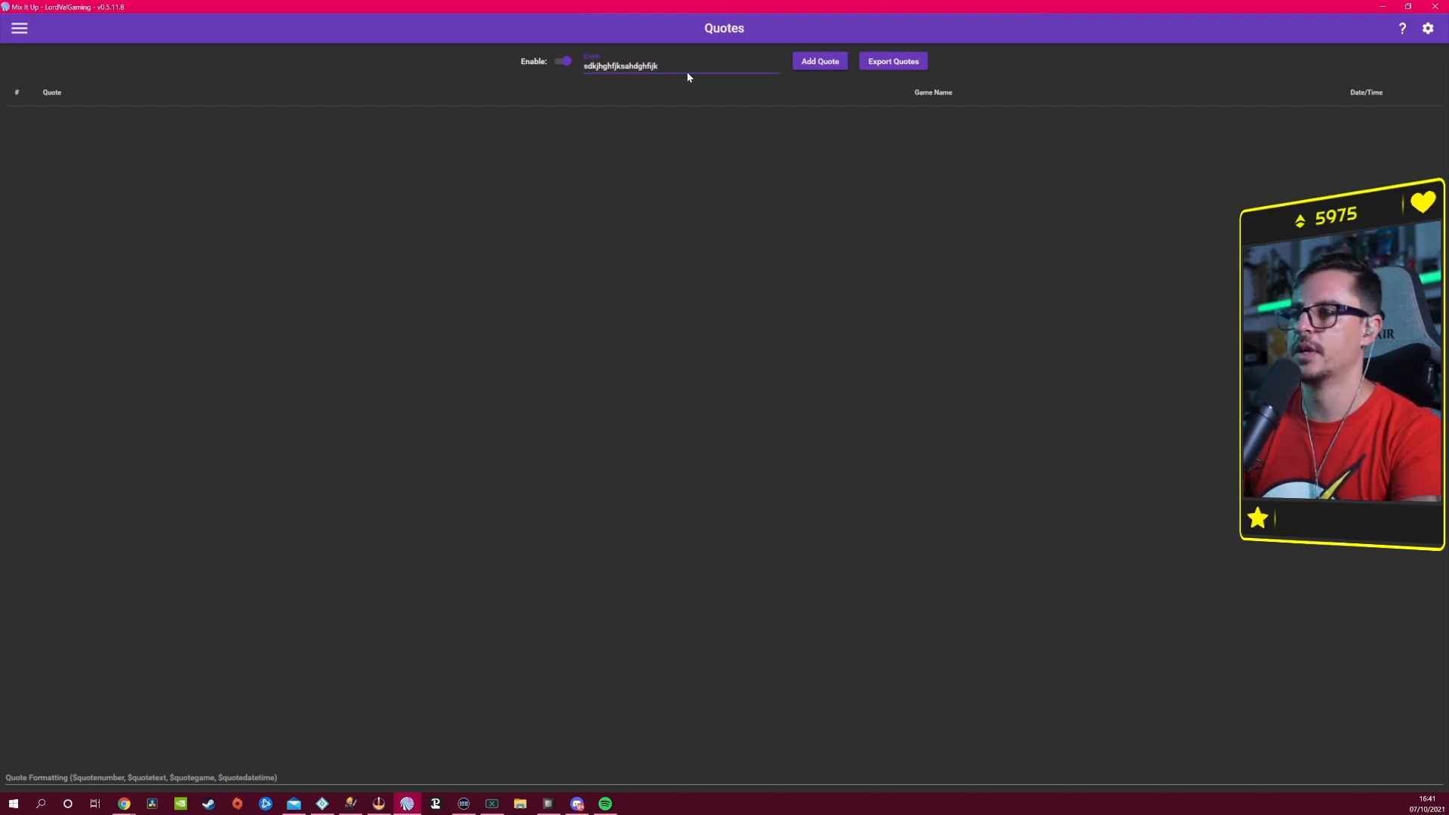
left_click(807, 67)
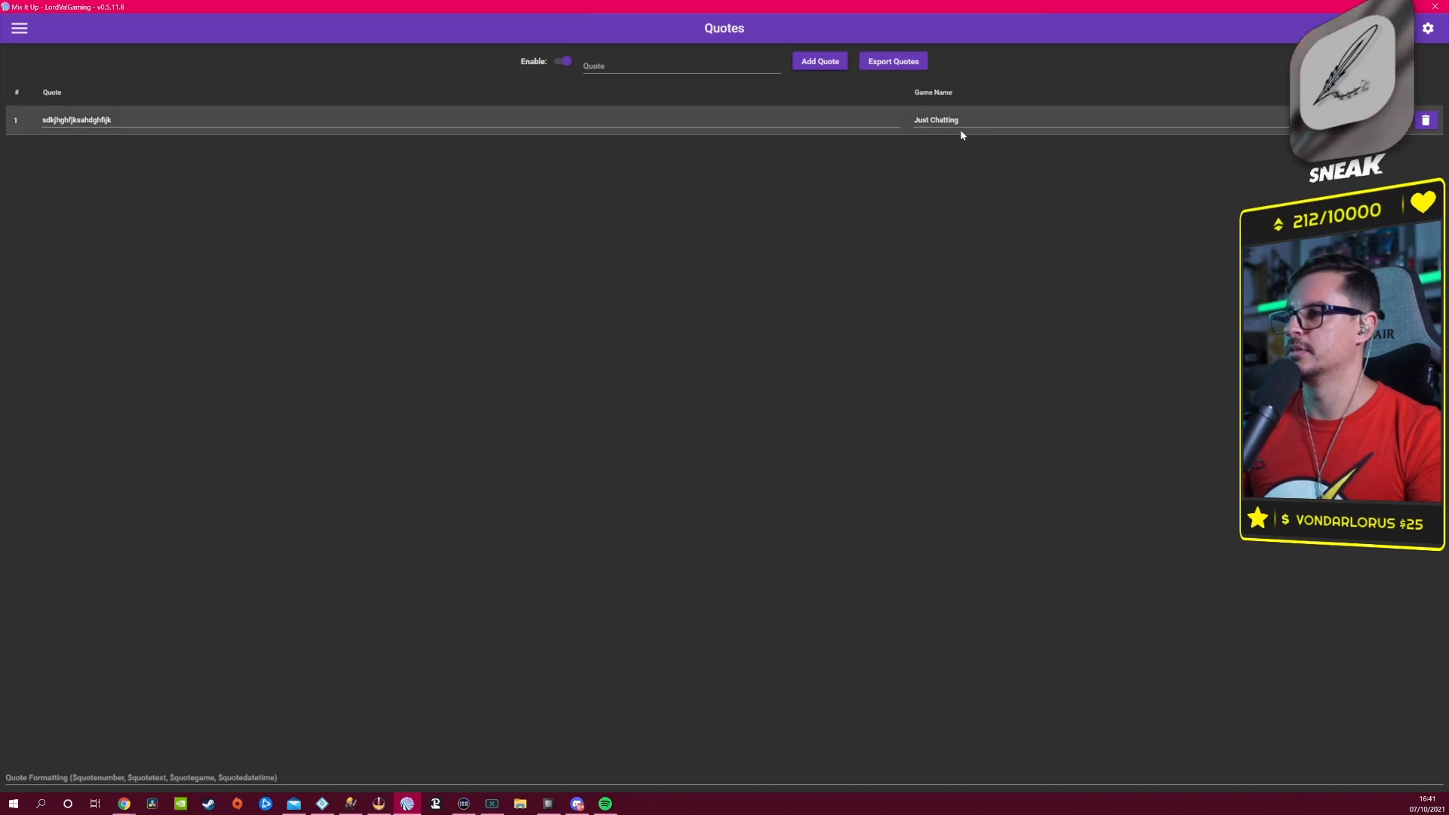
Step: View the test quote's time setting without changing it, and delete the quote
left_click(1407, 153)
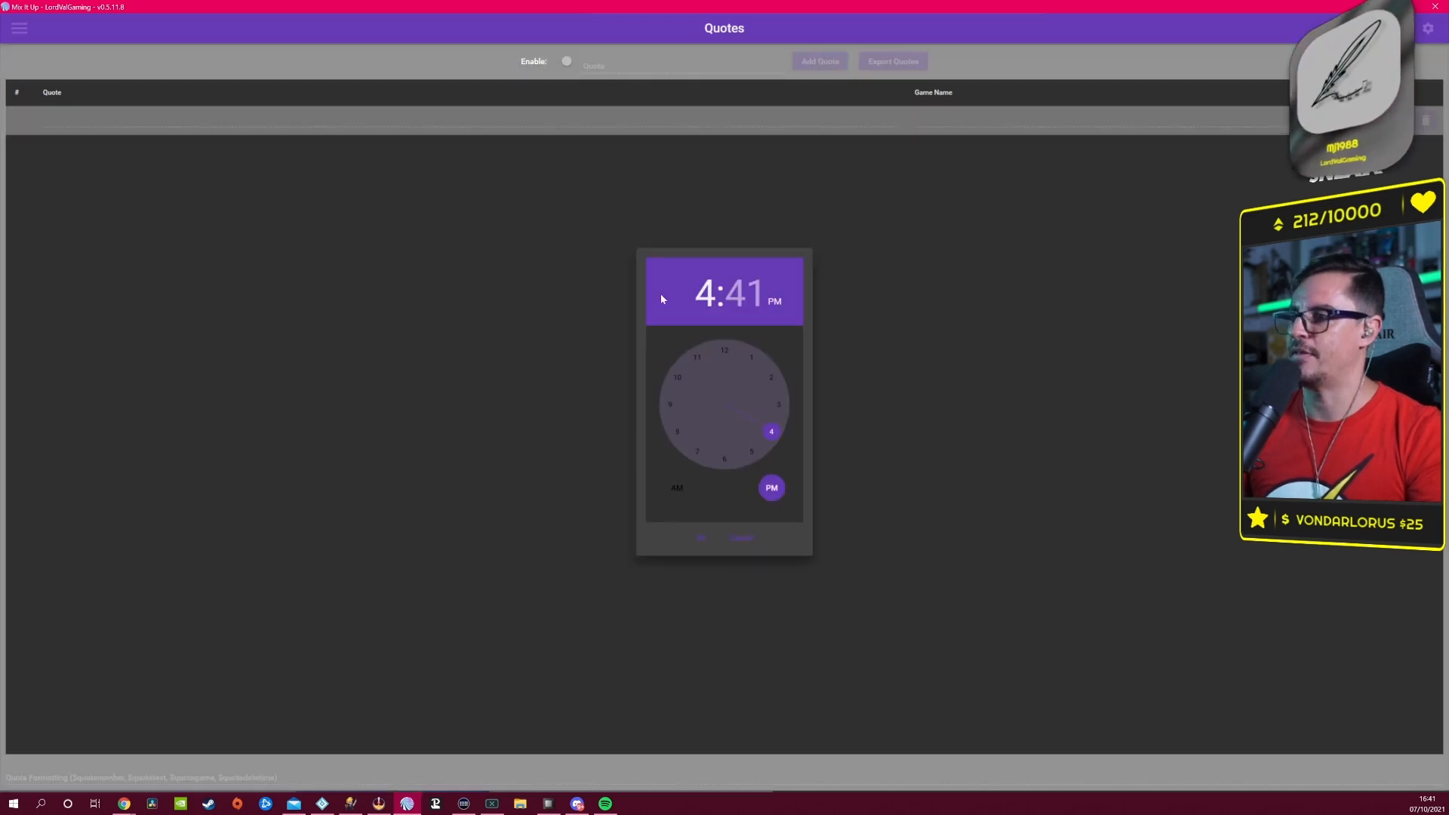
left_click(732, 540)
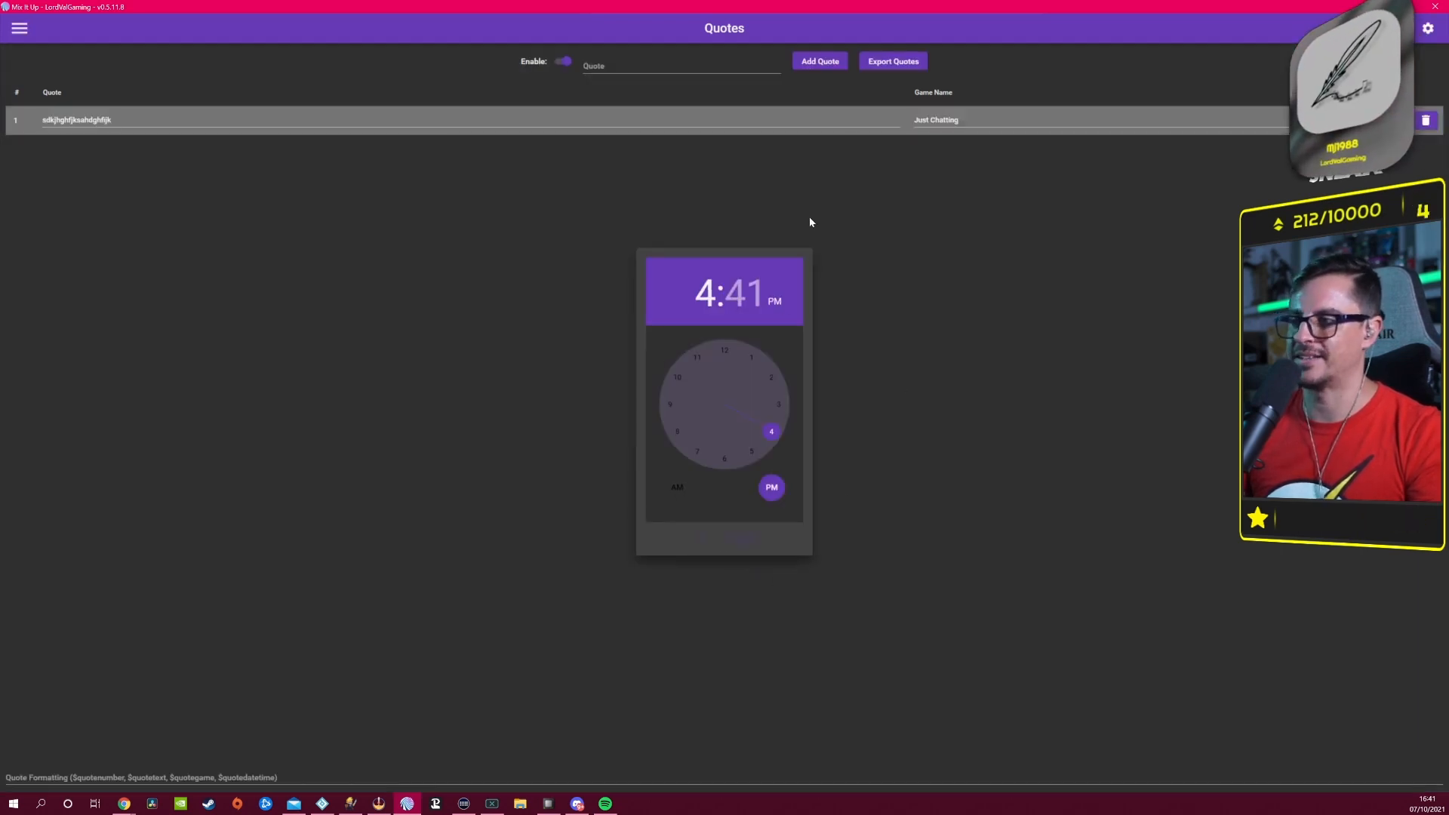
left_click(1426, 120)
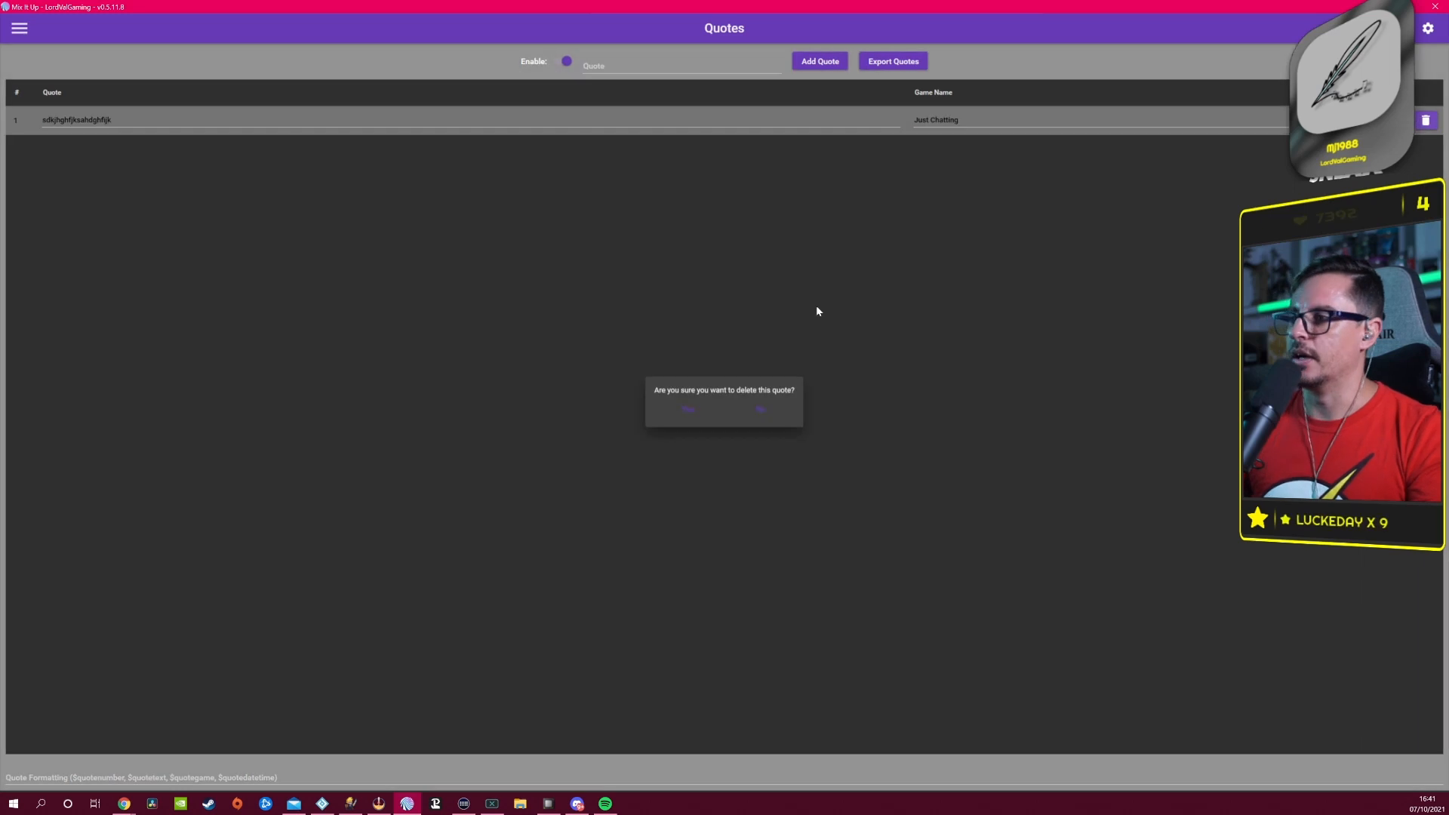
left_click(683, 409)
Step: Open the Statistics page and review the viewer, follow, raid, subscription and bits statistics
left_click(19, 29)
left_click(32, 409)
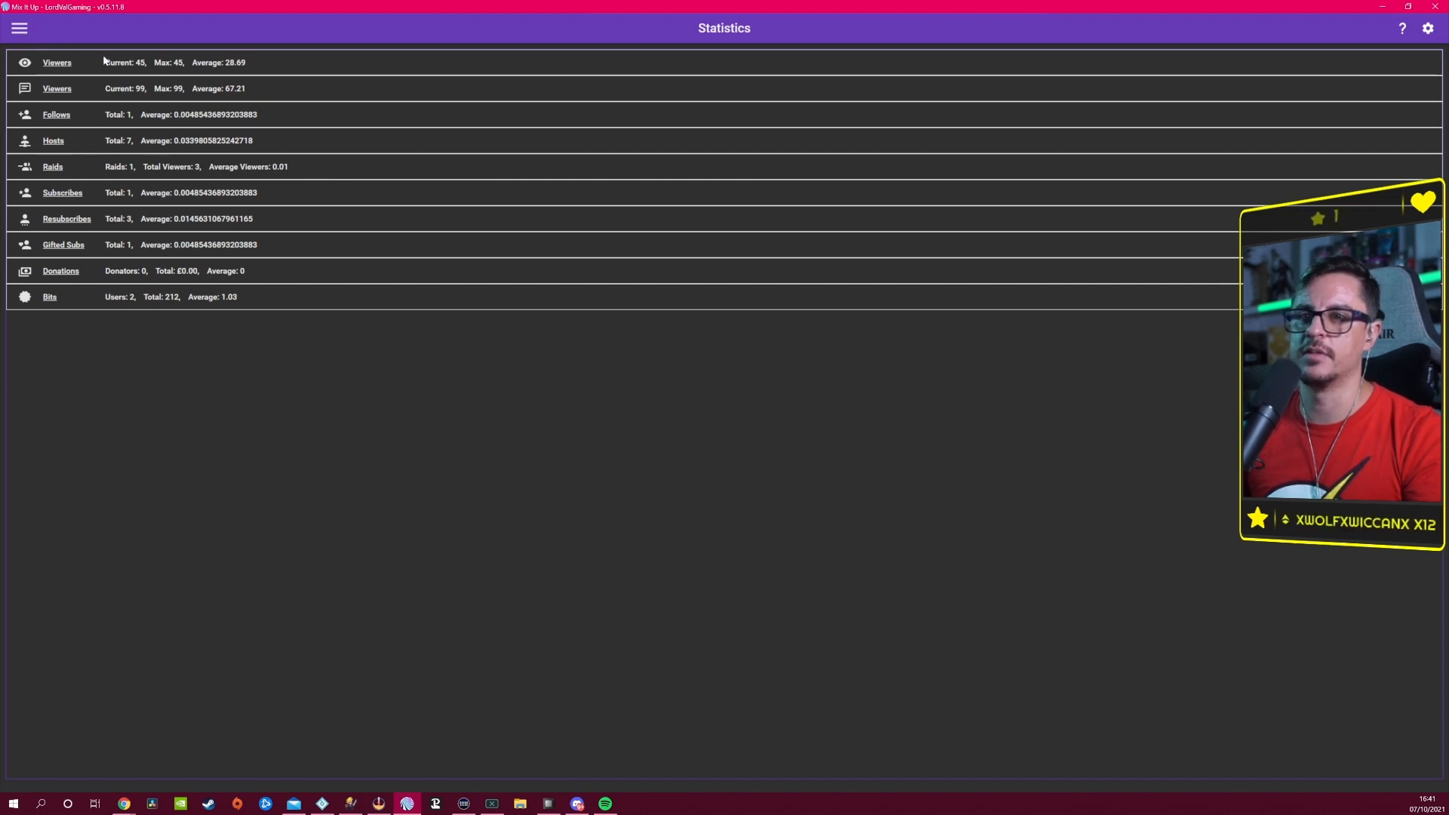
left_click(24, 30)
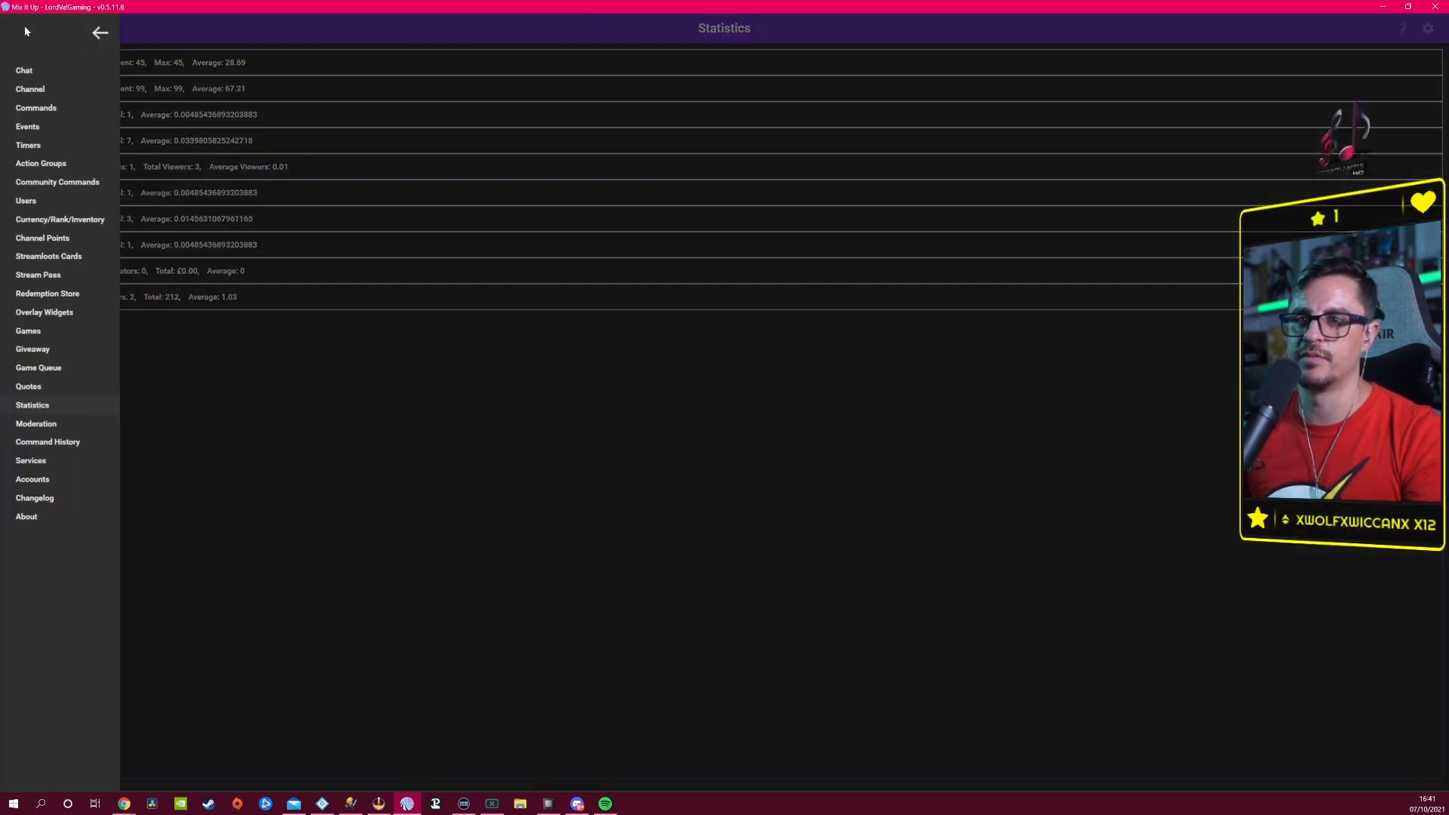
left_click(84, 34)
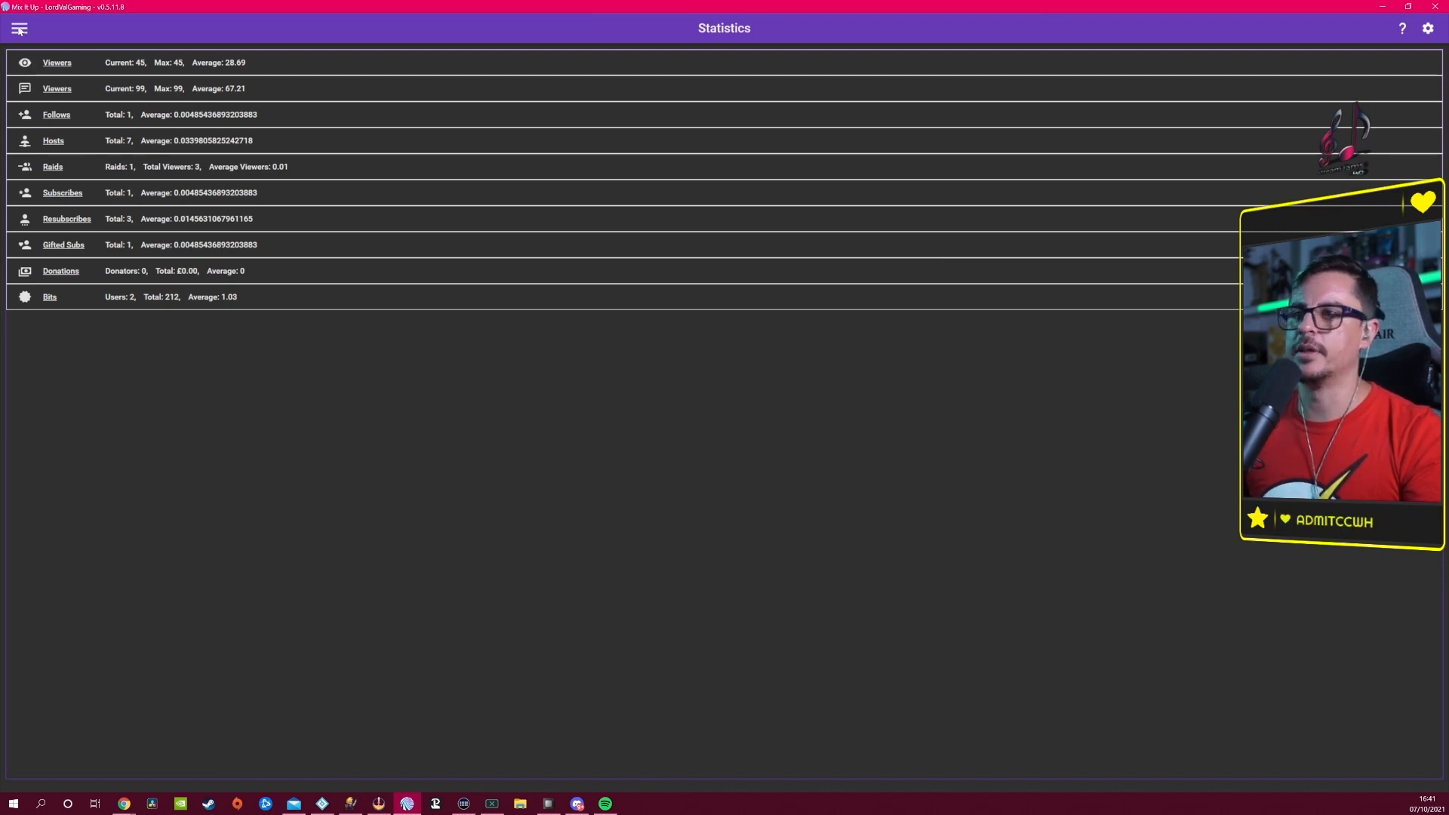
Step: Review the Moderation page's filtering and strike options, and view the Command History list
left_click(19, 29)
left_click(113, 424)
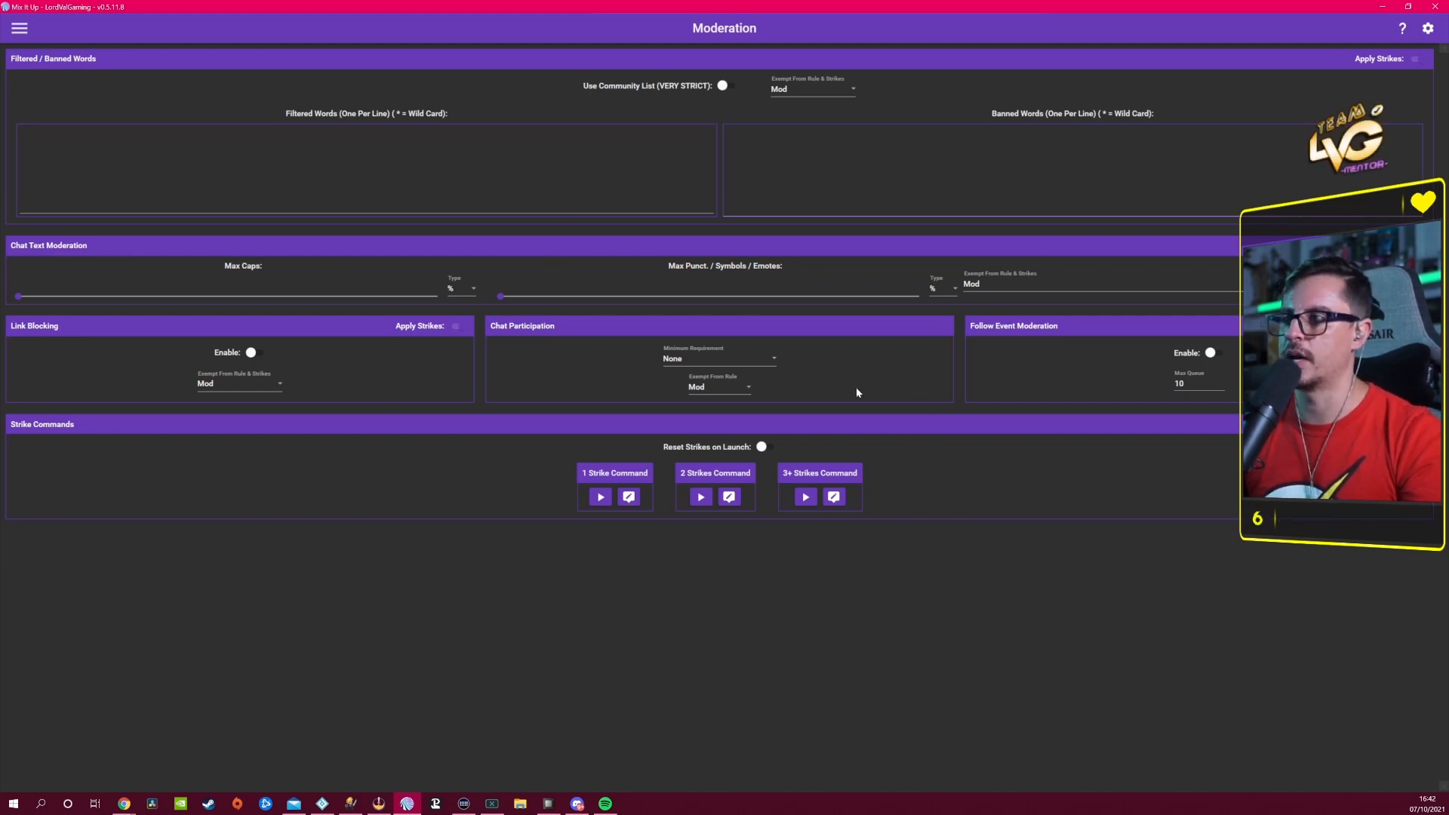
left_click(19, 28)
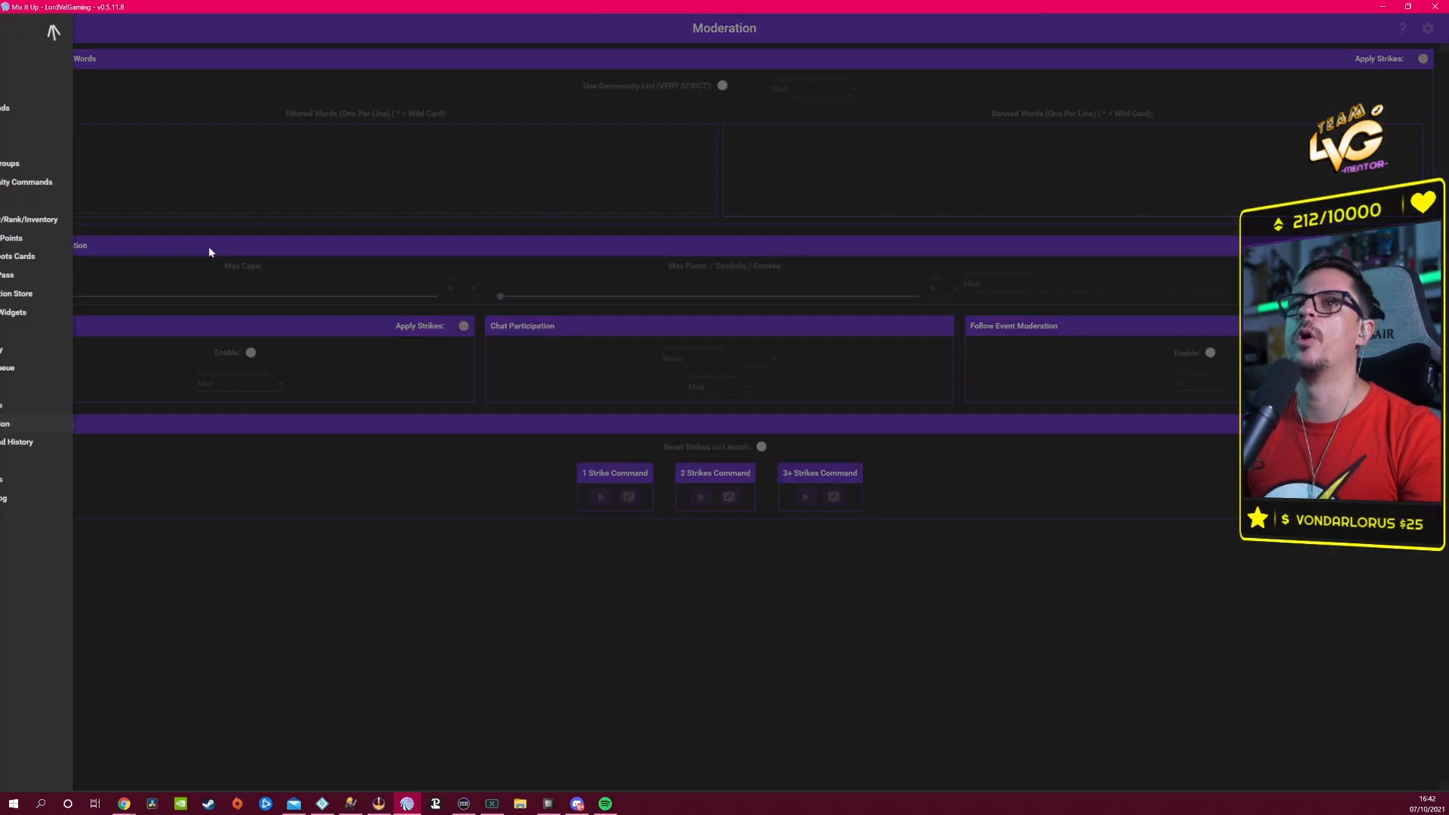
left_click(47, 442)
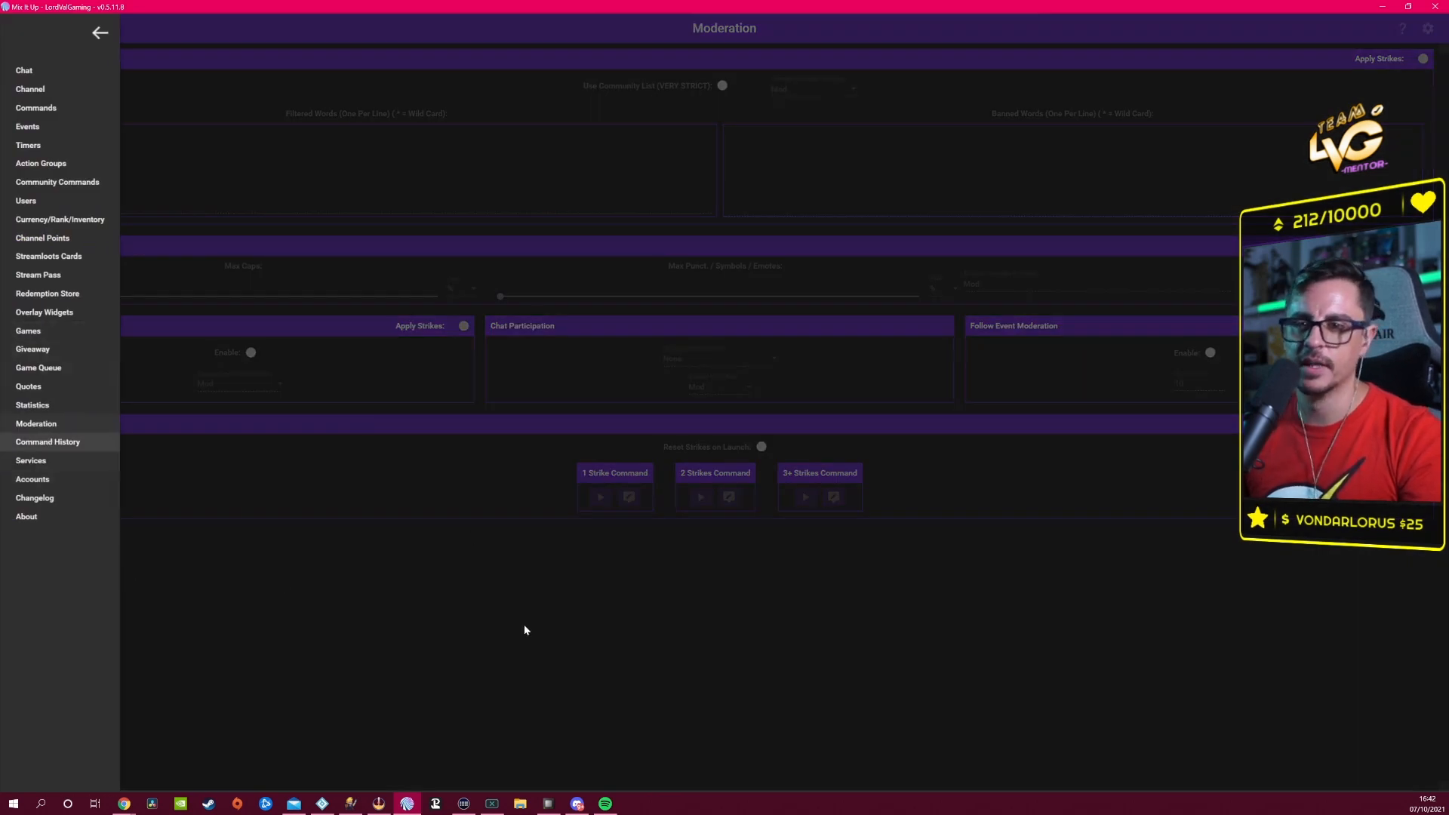
left_click(19, 28)
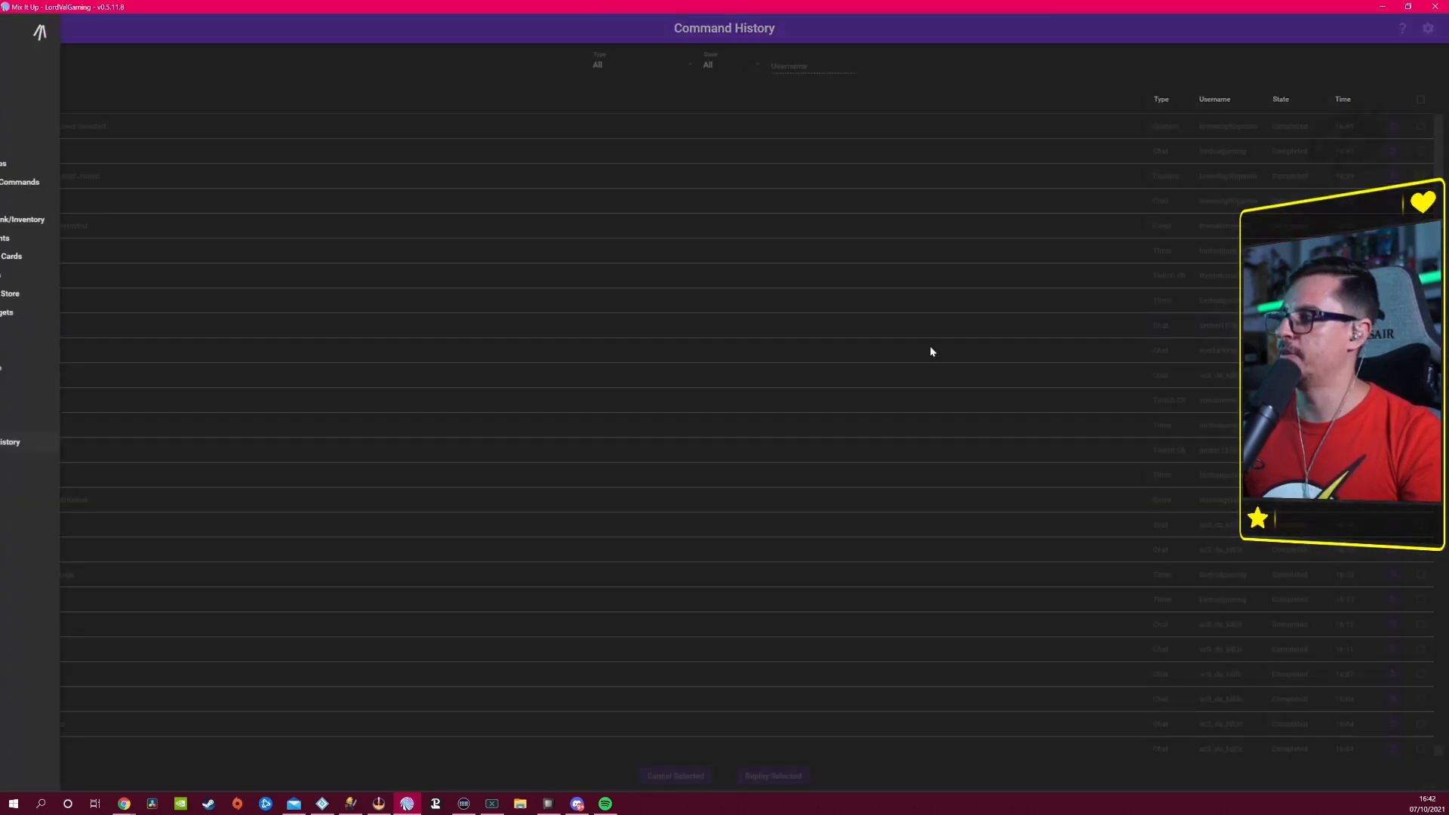
left_click(772, 167)
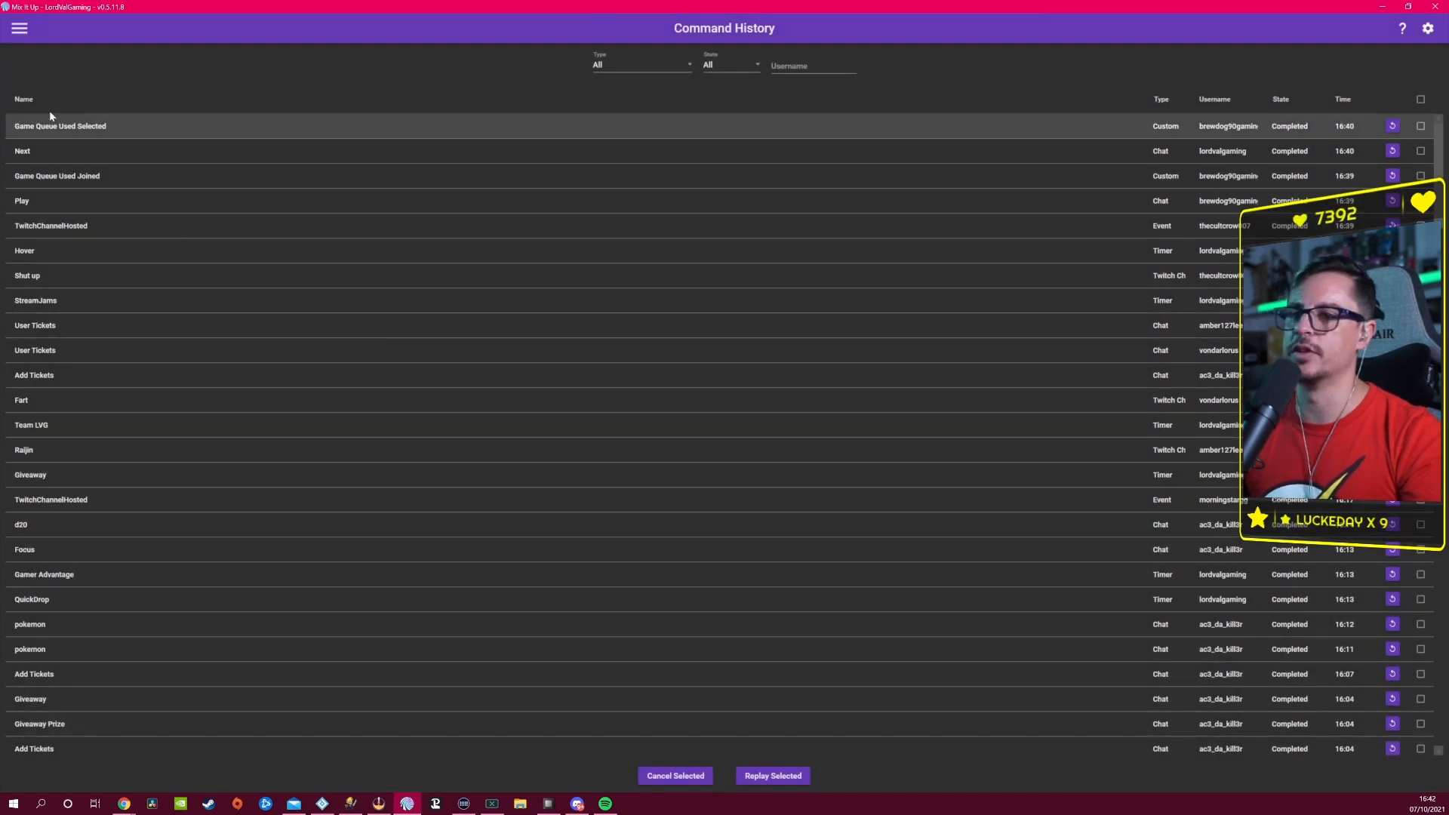
Step: Open the Services page and examine the OBS Studio connection details, collapsing the section when done
left_click(18, 27)
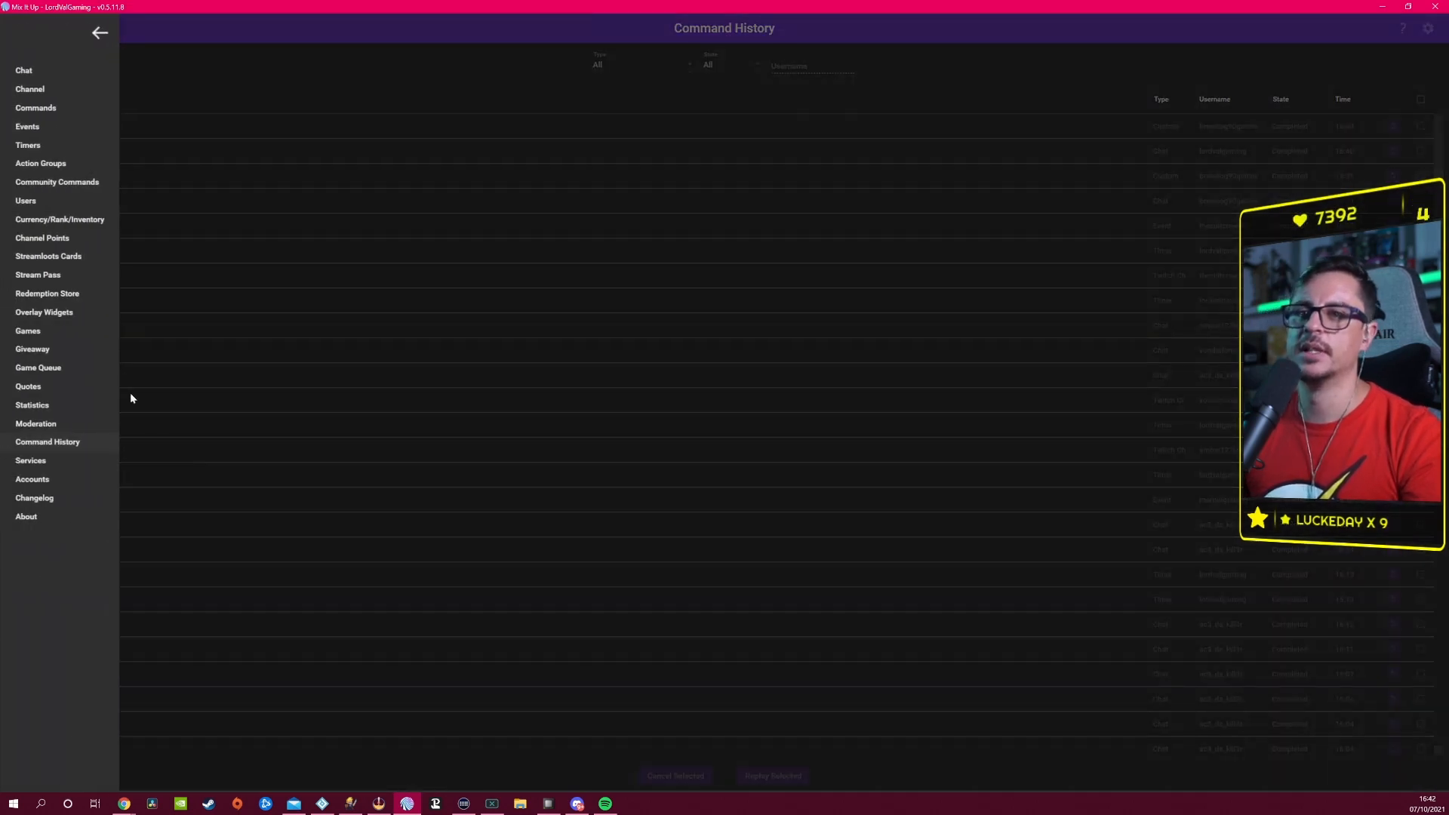
left_click(72, 459)
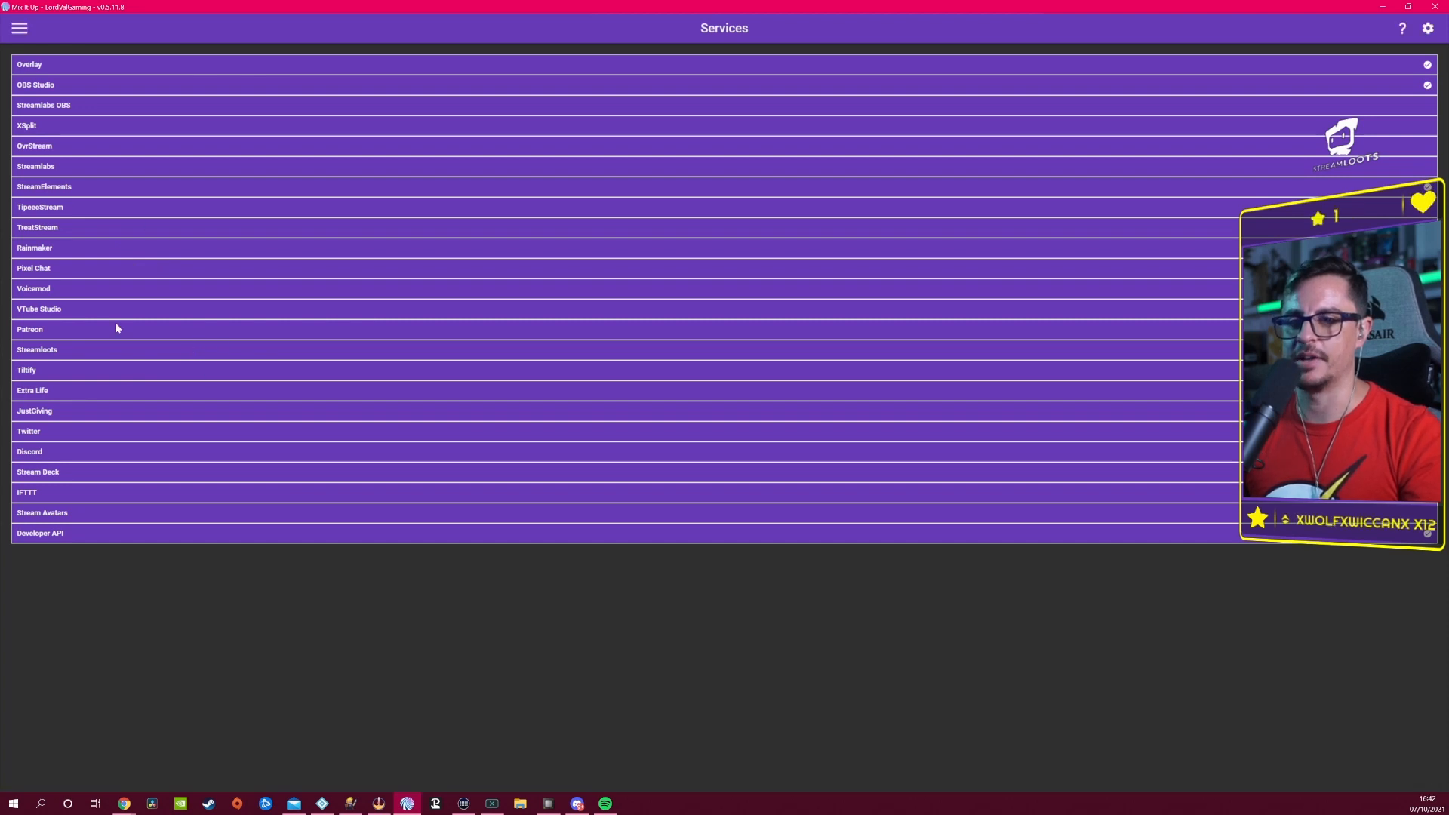
left_click(119, 84)
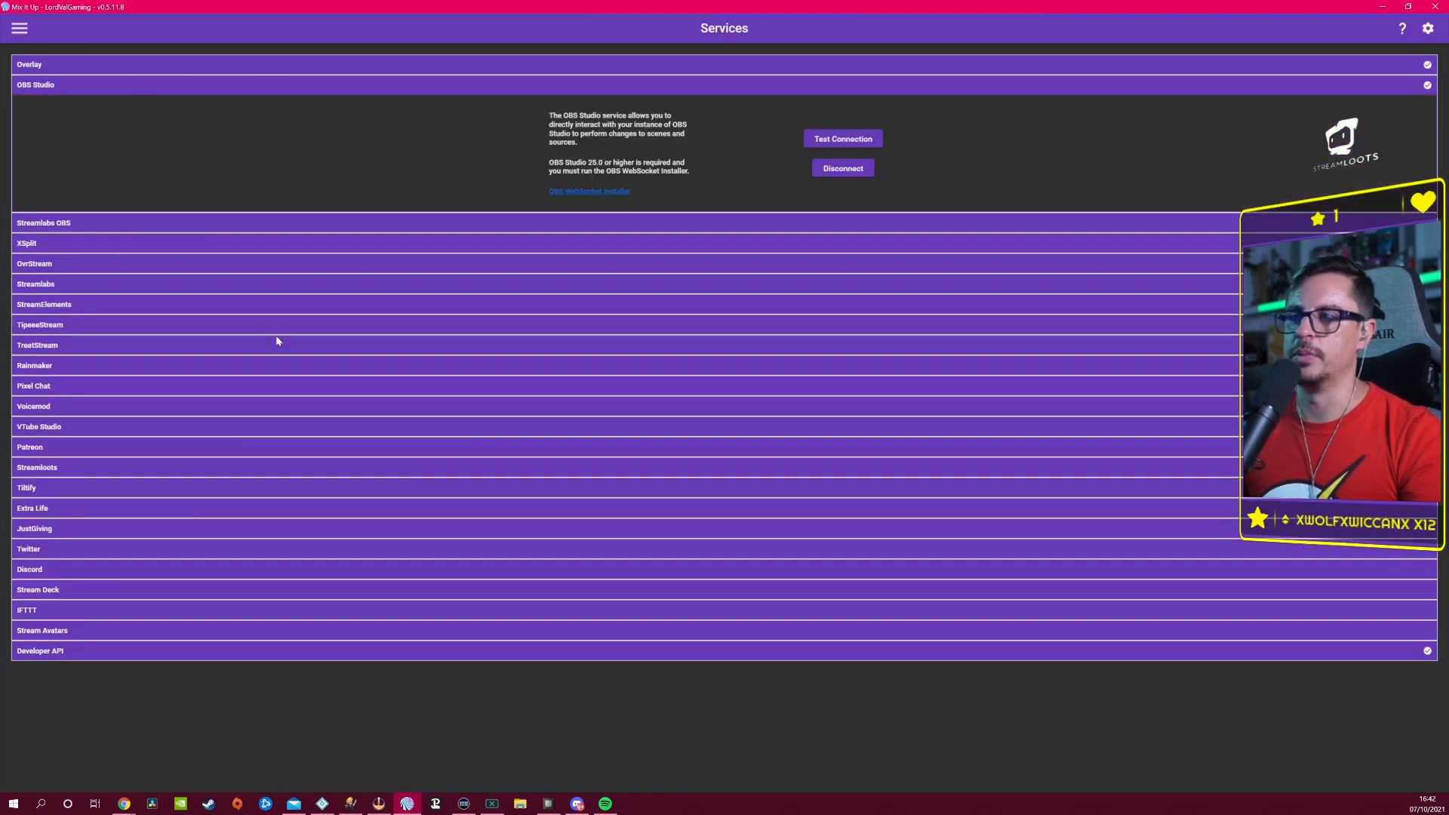
left_click(112, 81)
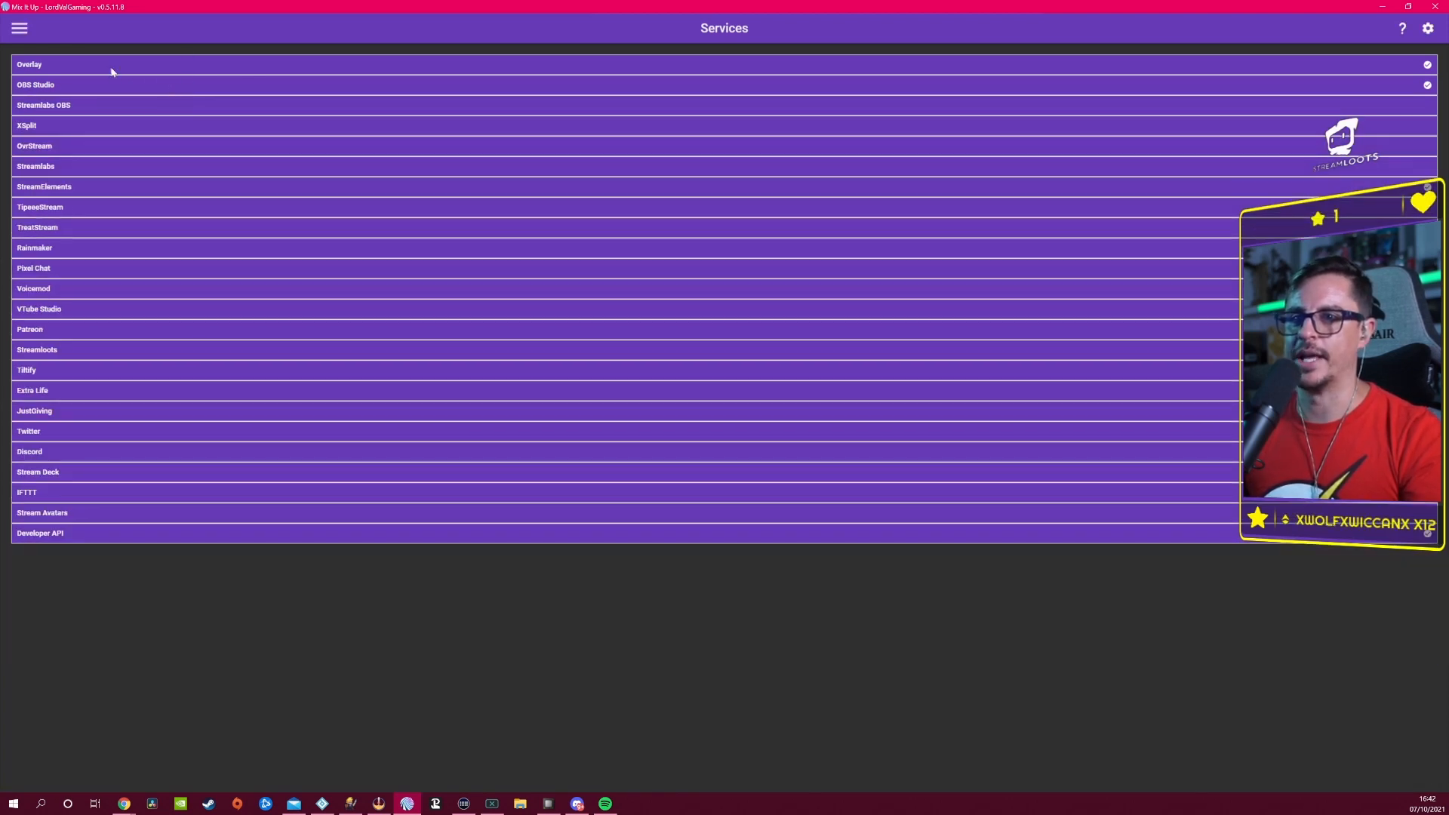
Step: Briefly expand and collapse the Patreon, Tiltify and JustGiving services to look at their details
left_click(259, 334)
left_click(120, 330)
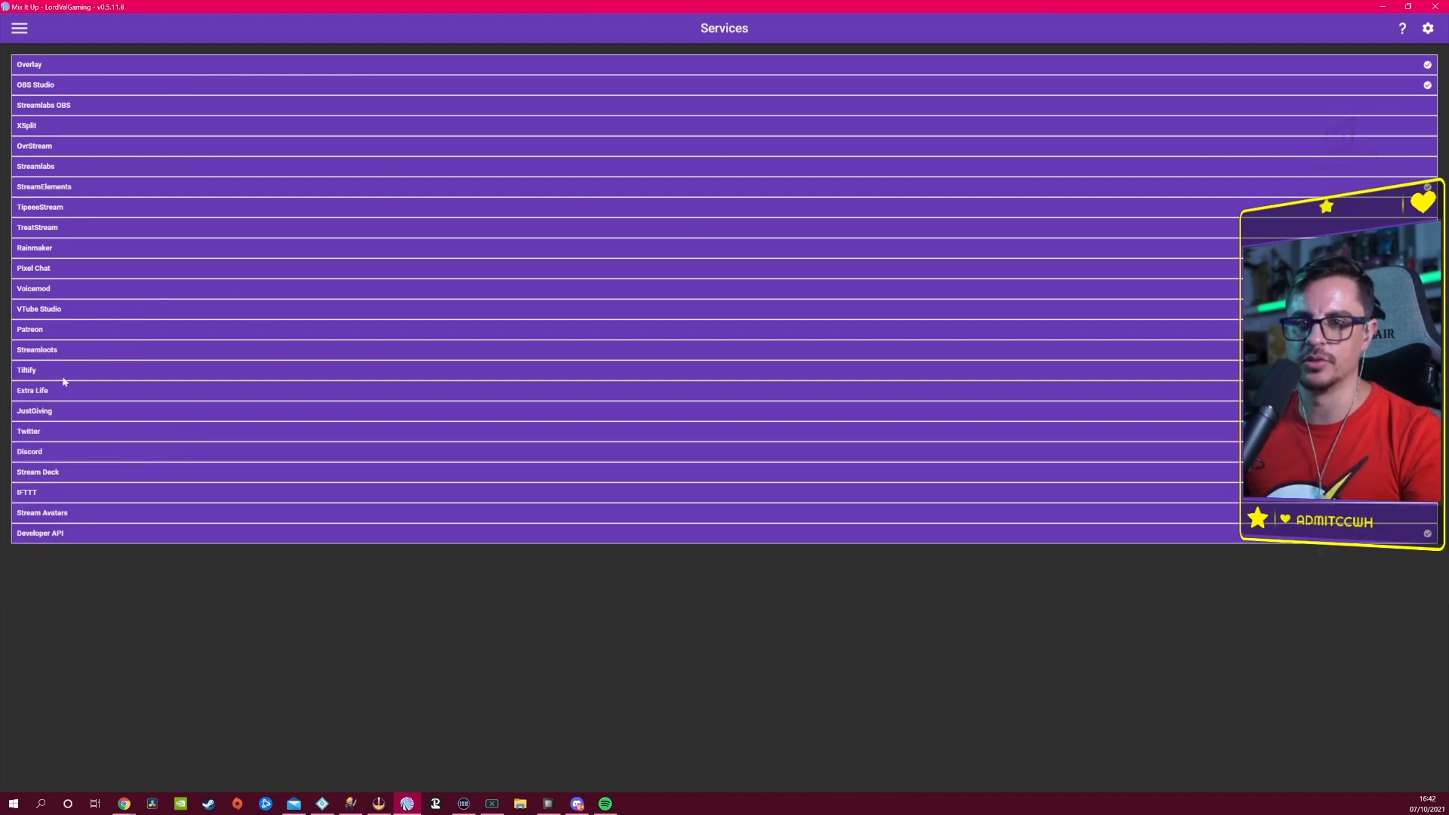
left_click(128, 371)
left_click(129, 370)
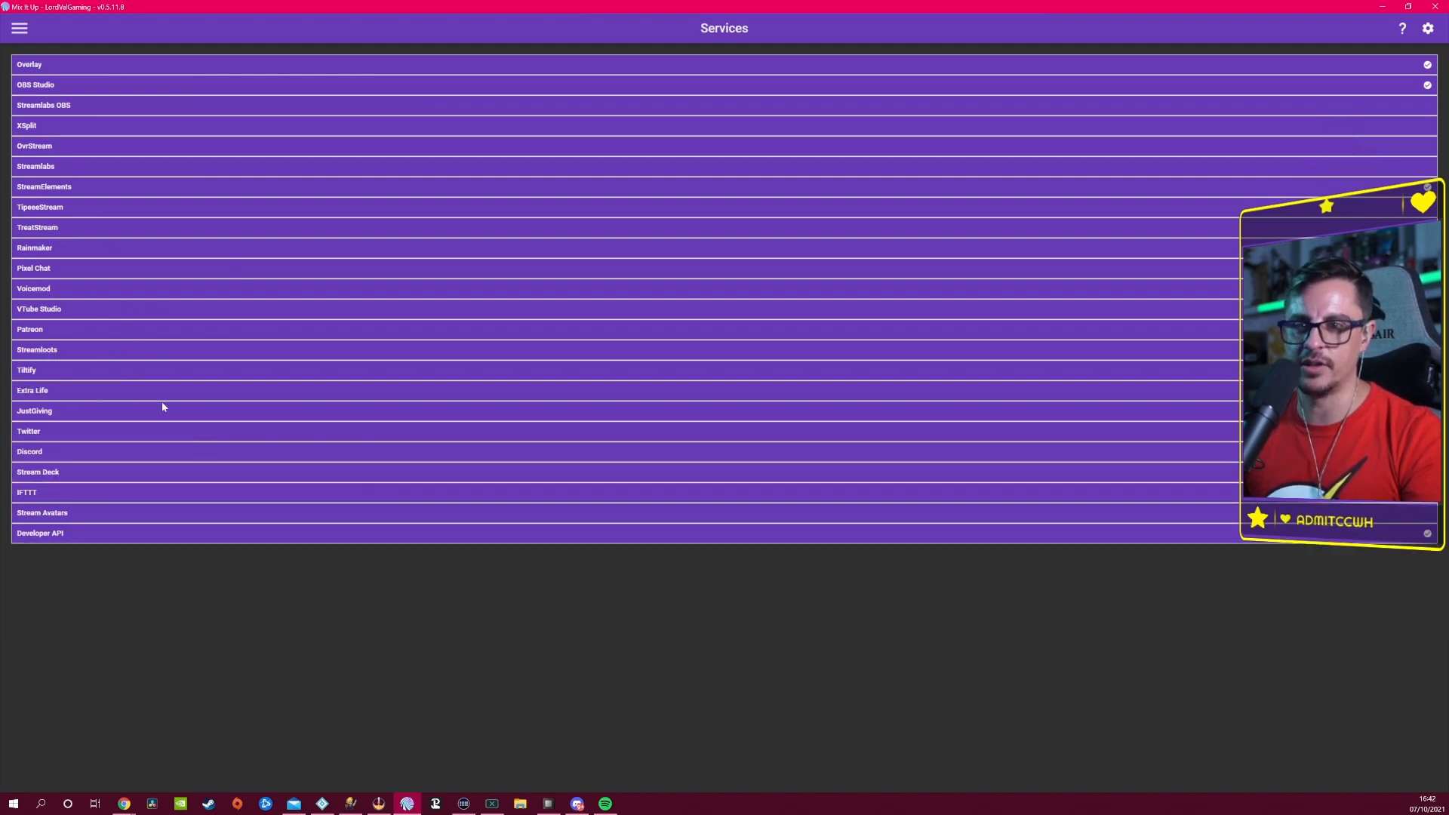
left_click(100, 410)
left_click(157, 418)
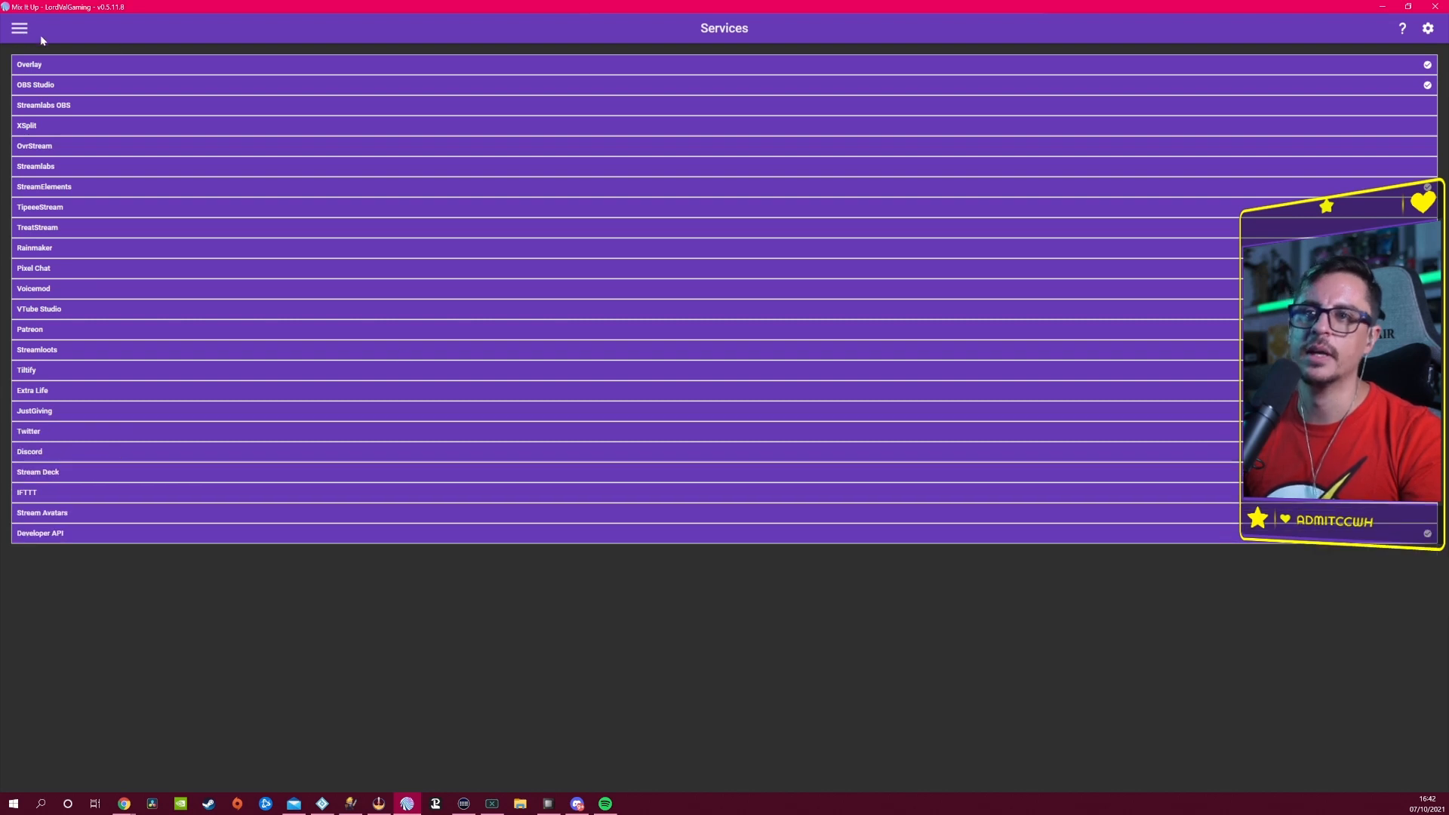
Step: View the Accounts page's streamer and bot accounts, and look over the Changelog page
left_click(20, 28)
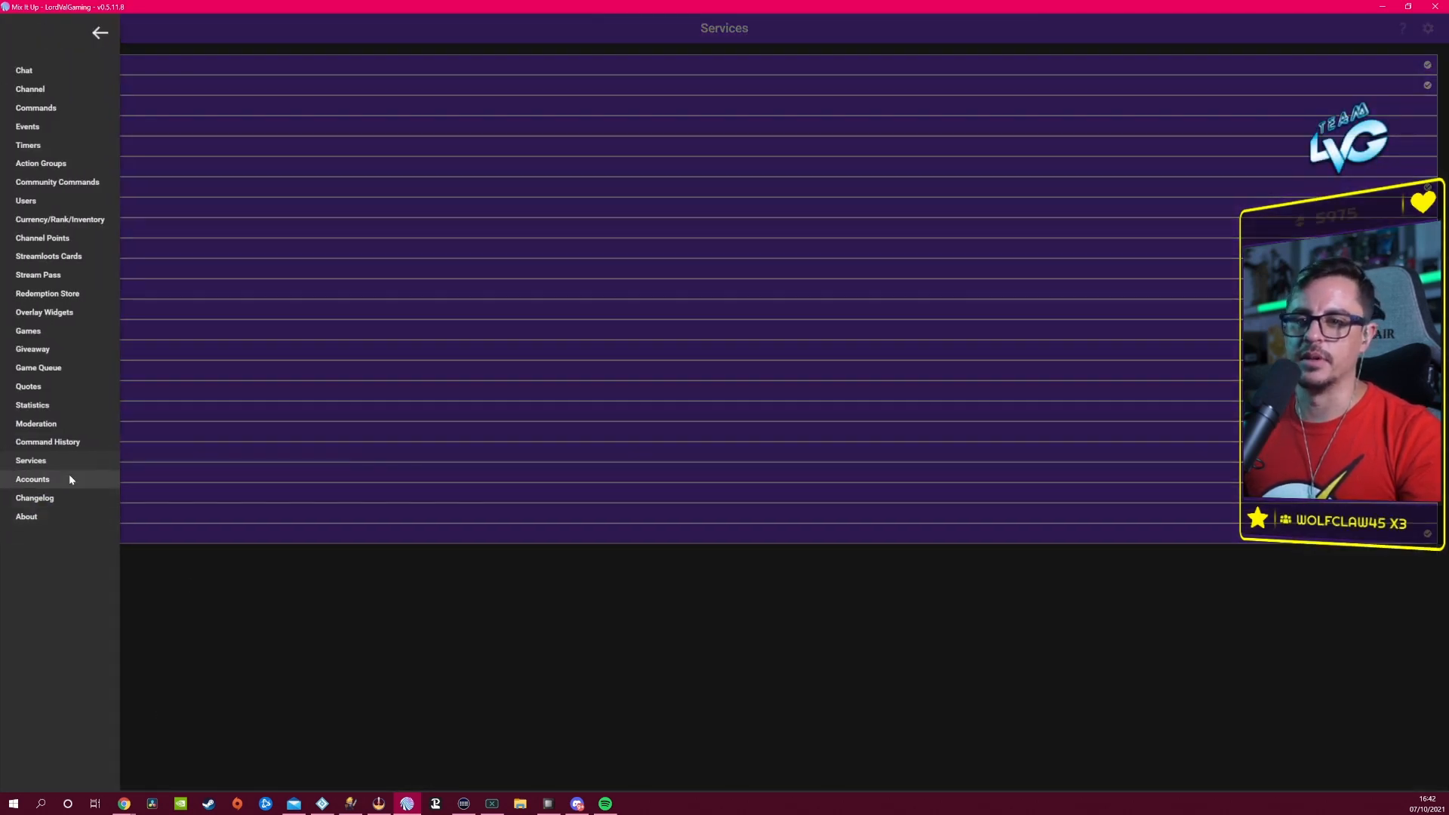
left_click(32, 479)
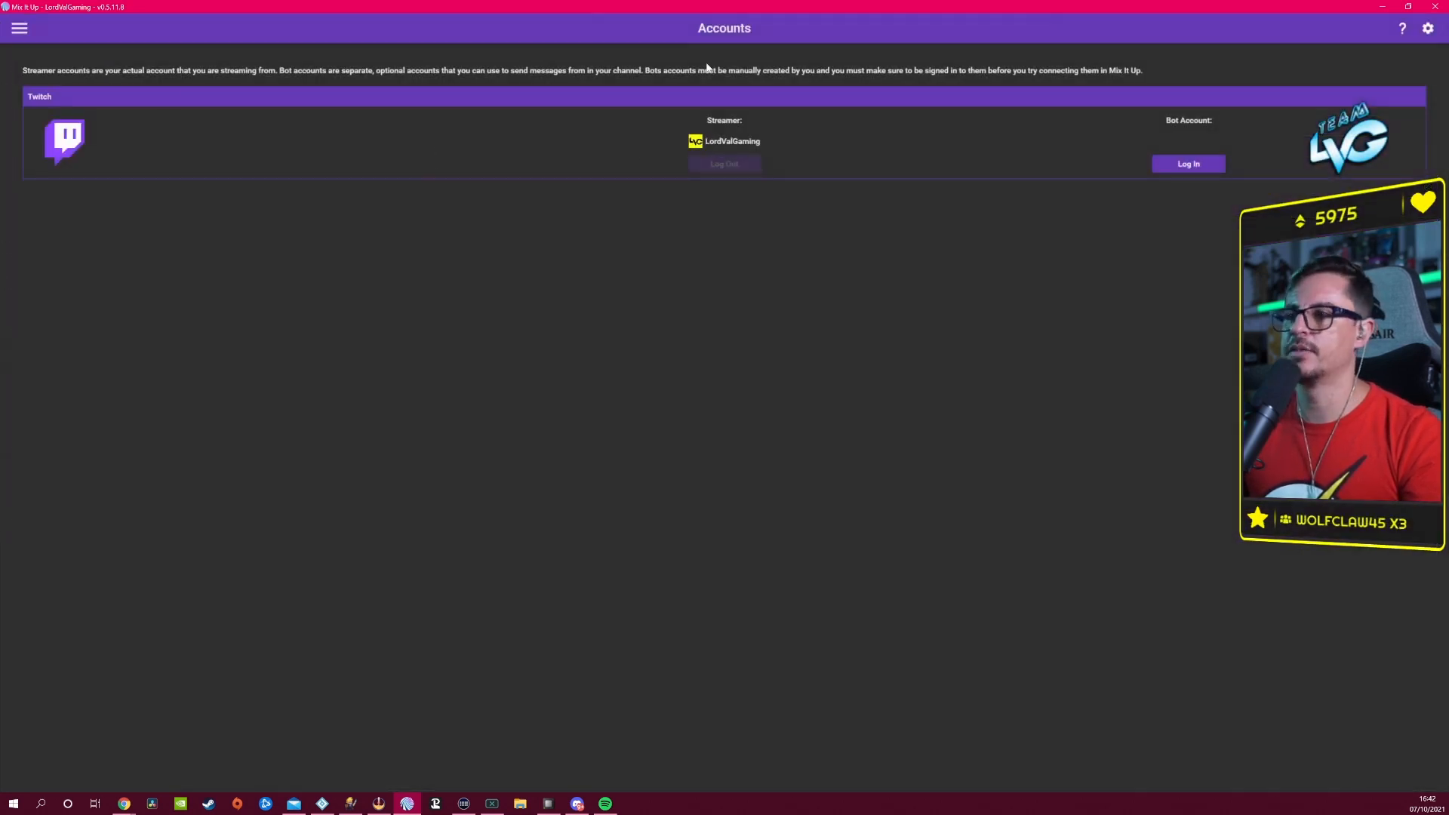
left_click(21, 30)
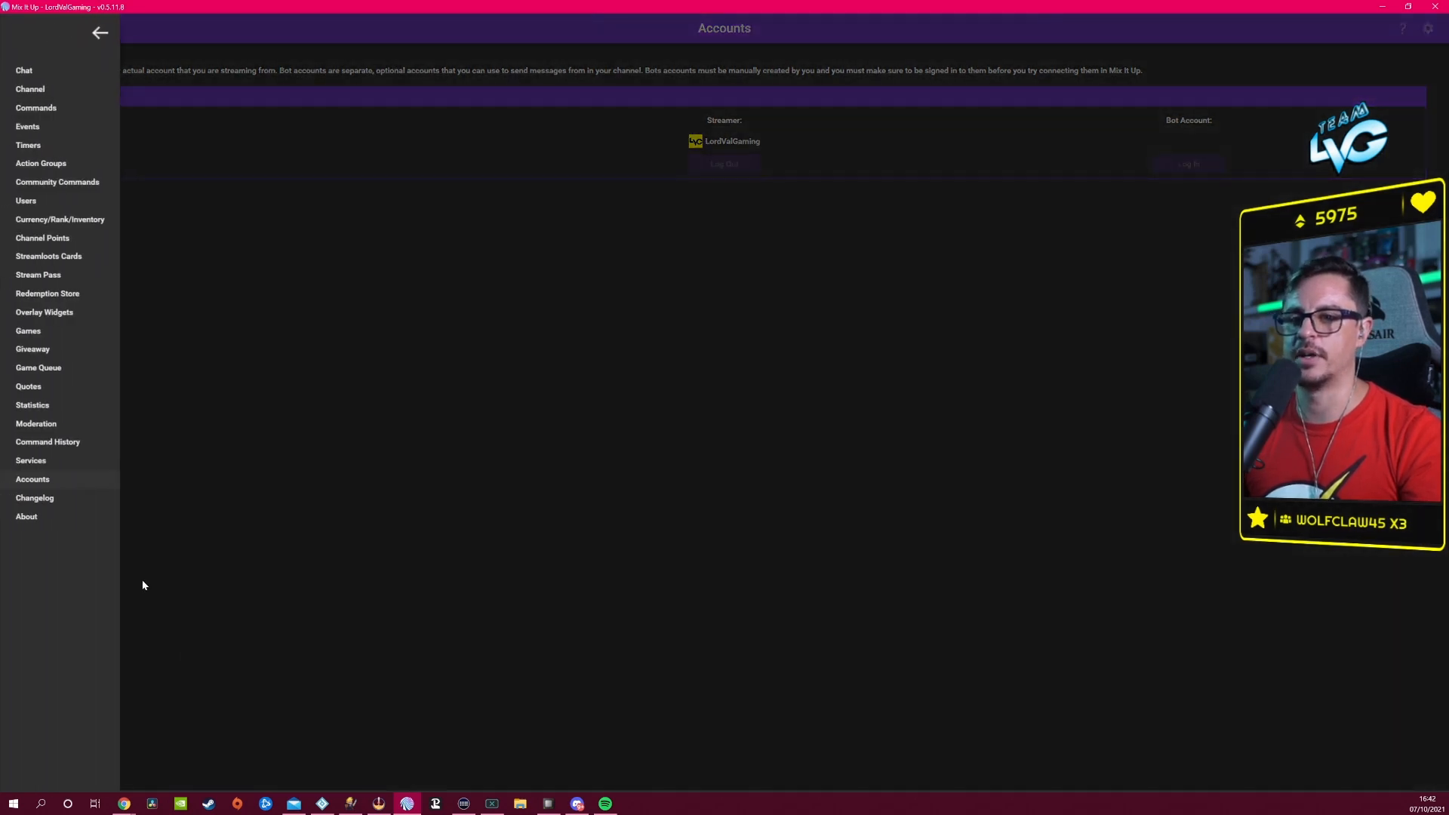
left_click(81, 500)
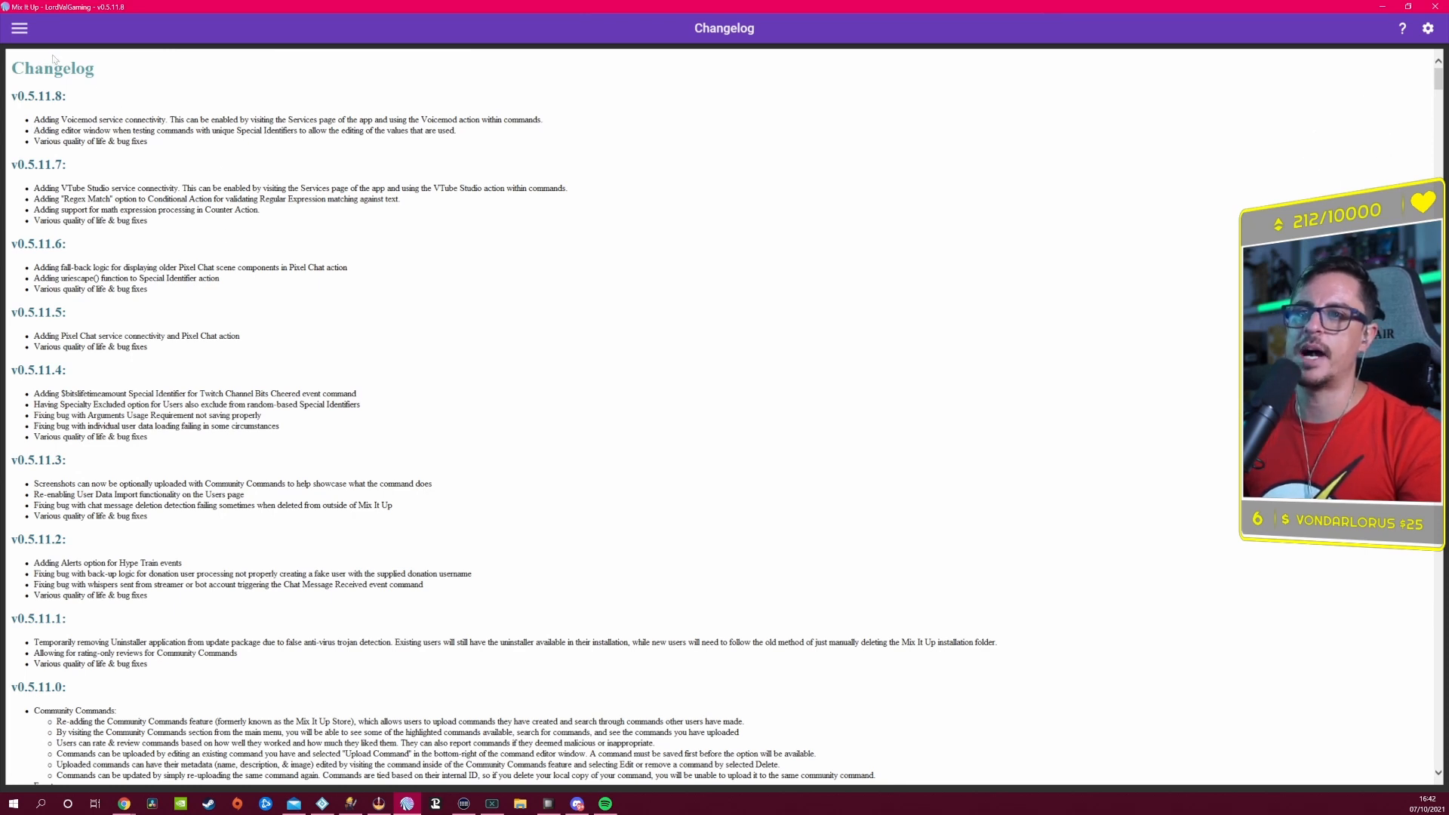
left_click(20, 29)
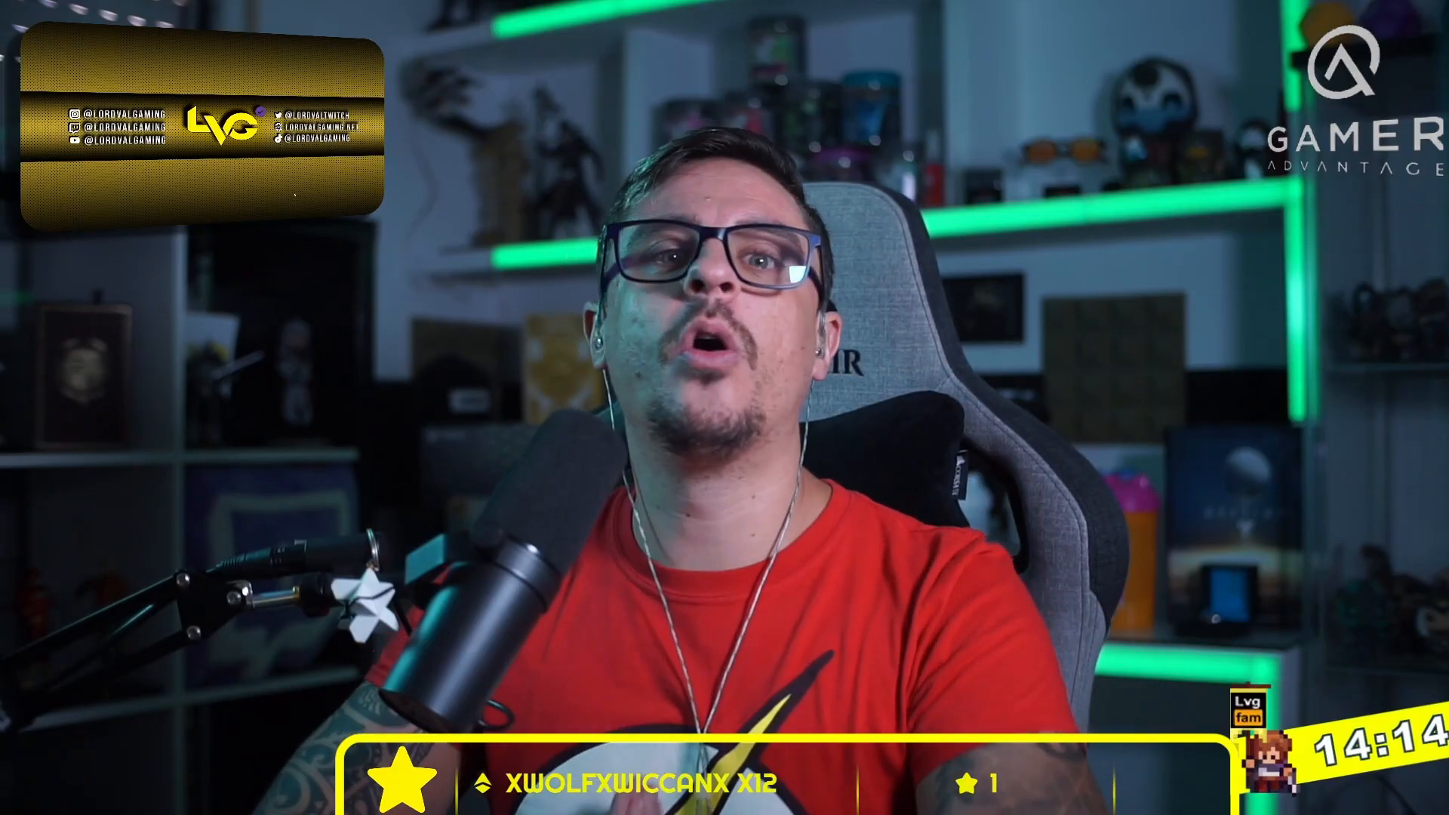